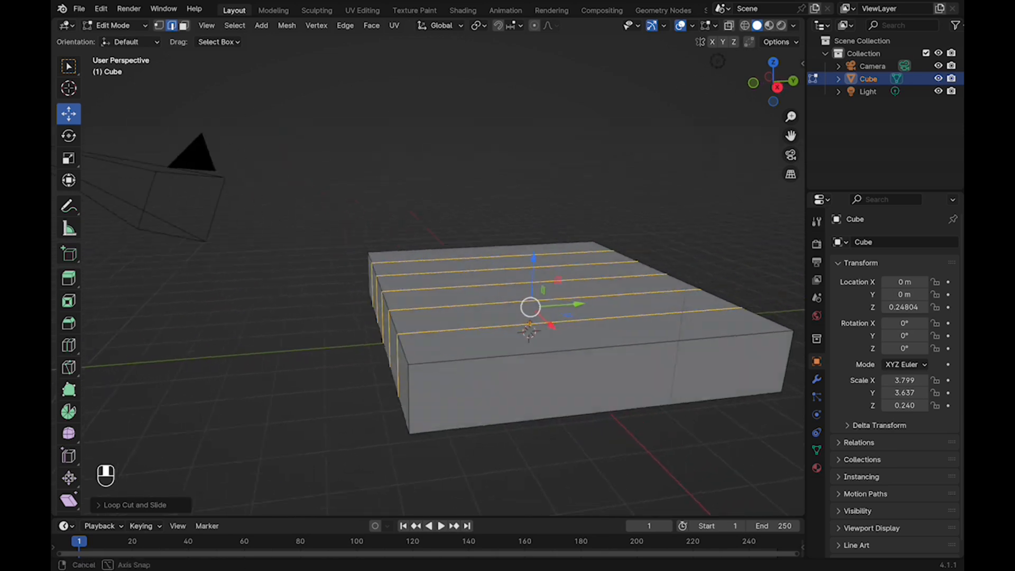
# Divide the slab into a grid with crosswise loop cuts over its top and one horizontal loop cut around its sides.
pyautogui.click(702, 238)
pyautogui.scroll(-1, 703, 238)
pyautogui.keyDown('shift'); pyautogui.moveTo(703, 237); pyautogui.dragTo(666, 177, button='middle'); pyautogui.keyUp('shift')
pyautogui.press('super+r')
pyautogui.click(717, 280)
pyautogui.moveTo(717, 280); pyautogui.dragTo(758, 299, button='middle')
# Switch to vertex selection and shift groups of vertices along the slab's first side to make its edge uneven.
pyautogui.click(159, 25)
pyautogui.moveTo(475, 327); pyautogui.dragTo(433, 320, button='middle')
pyautogui.keyDown('shift'); pyautogui.moveTo(433, 320); pyautogui.dragTo(476, 338, button='middle'); pyautogui.keyUp('shift')
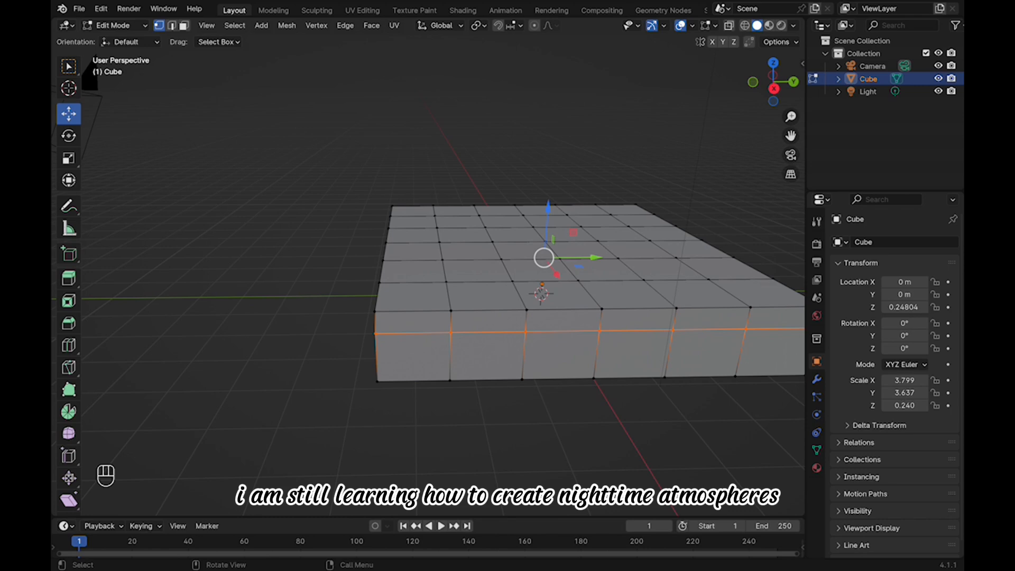
pyautogui.moveTo(483, 406); pyautogui.dragTo(484, 406)
pyautogui.moveTo(484, 407); pyautogui.dragTo(534, 423, button='middle')
pyautogui.moveTo(531, 423); pyautogui.dragTo(524, 411)
pyautogui.moveTo(523, 412); pyautogui.dragTo(483, 405, button='middle')
pyautogui.moveTo(468, 299); pyautogui.dragTo(577, 403)
pyautogui.moveTo(524, 351); pyautogui.dragTo(521, 344)
pyautogui.scroll(-1, 521, 344)
pyautogui.moveTo(521, 344); pyautogui.dragTo(473, 341, button='middle')
pyautogui.keyDown('shift'); pyautogui.moveTo(473, 341); pyautogui.dragTo(478, 296, button='middle'); pyautogui.keyUp('shift')
pyautogui.keyDown('shift'); pyautogui.moveTo(478, 296); pyautogui.dragTo(450, 282, button='middle'); pyautogui.keyUp('shift')
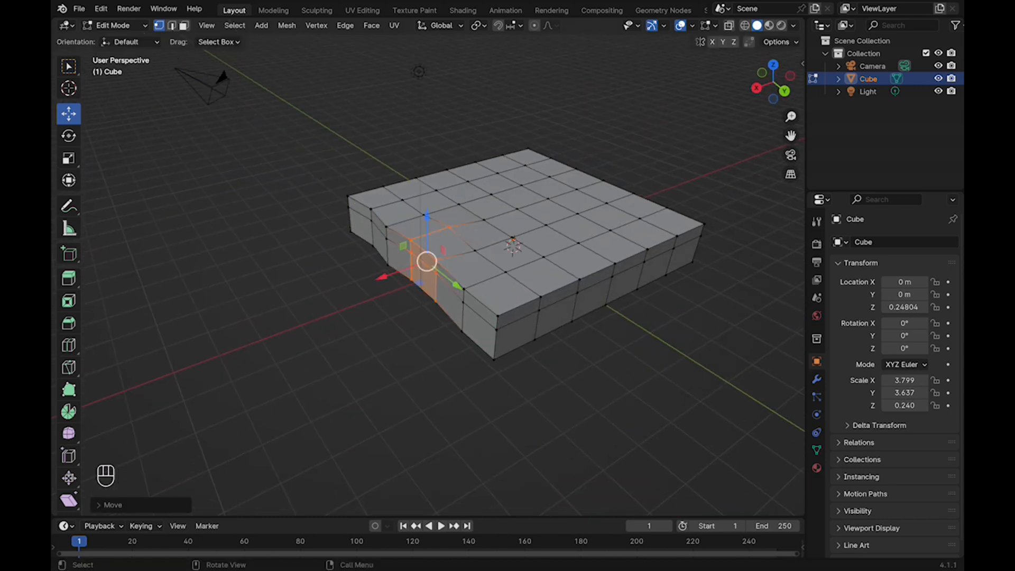
# Continue offsetting vertex columns around the slab's sides and corners to form an irregular, wavy outline.
pyautogui.moveTo(496, 347); pyautogui.dragTo(538, 351)
pyautogui.rightClick(496, 350)
pyautogui.moveTo(538, 350); pyautogui.dragTo(492, 340, button='middle')
pyautogui.click(586, 331)
pyautogui.moveTo(586, 332); pyautogui.dragTo(616, 344, button='middle')
pyautogui.keyDown('shift'); pyautogui.moveTo(615, 344); pyautogui.dragTo(555, 344, button='middle'); pyautogui.keyUp('shift')
pyautogui.moveTo(394, 338); pyautogui.dragTo(417, 340, button='middle')
pyautogui.moveTo(357, 358); pyautogui.dragTo(353, 360)
pyautogui.click(349, 402)
pyautogui.moveTo(349, 401); pyautogui.dragTo(316, 390, button='middle')
pyautogui.keyDown('shift'); pyautogui.moveTo(316, 390); pyautogui.dragTo(338, 402, button='middle'); pyautogui.keyUp('shift')
pyautogui.scroll(2, 365, 404)
# Shift vertex columns on the slab's adjacent side along the Y axis so that this edge also becomes wavy.
pyautogui.moveTo(595, 305); pyautogui.dragTo(691, 387)
pyautogui.moveTo(663, 364); pyautogui.dragTo(660, 362)
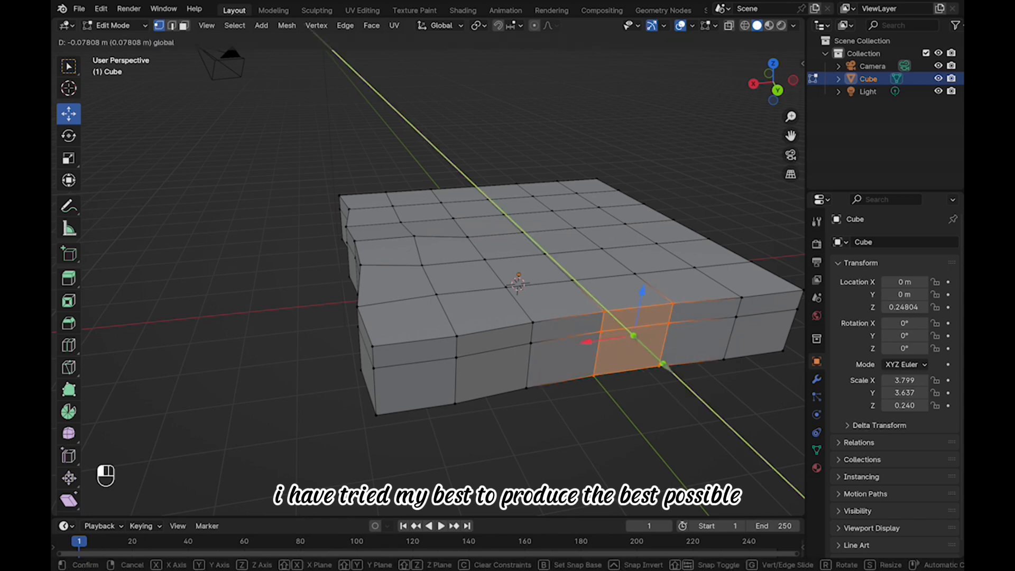
pyautogui.click(665, 412)
pyautogui.moveTo(657, 293); pyautogui.dragTo(689, 379)
pyautogui.moveTo(697, 354); pyautogui.dragTo(700, 358)
pyautogui.keyDown('shift'); pyautogui.moveTo(699, 358); pyautogui.dragTo(617, 371, button='middle'); pyautogui.keyUp('shift')
pyautogui.moveTo(579, 382); pyautogui.dragTo(584, 388)
pyautogui.moveTo(584, 388); pyautogui.dragTo(585, 388)
pyautogui.keyDown('shift'); pyautogui.moveTo(584, 388); pyautogui.dragTo(565, 387, button='middle'); pyautogui.keyUp('shift')
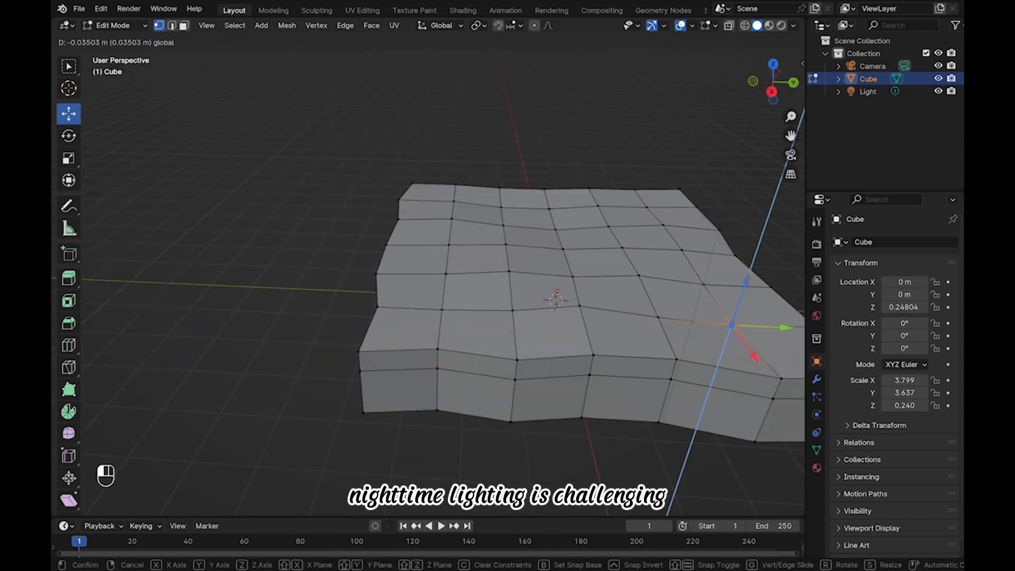
# Move vertices on the slab's top vertically to create gentle unevenness, return to Object Mode and save the file.
pyautogui.moveTo(746, 281); pyautogui.dragTo(745, 282)
pyautogui.moveTo(740, 296); pyautogui.dragTo(576, 259, button='middle')
pyautogui.click(417, 344)
pyautogui.moveTo(416, 294); pyautogui.dragTo(417, 289)
pyautogui.press('Tab')
pyautogui.moveTo(423, 296)
pyautogui.mouseDown(button='middle')
pyautogui.moveTo(449, 301)
pyautogui.moveTo(410, 299)
pyautogui.mouseUp(button='middle')
pyautogui.press('super+s')
# Add a Bevel modifier with 3 segments to the slab.
pyautogui.click(817, 379)
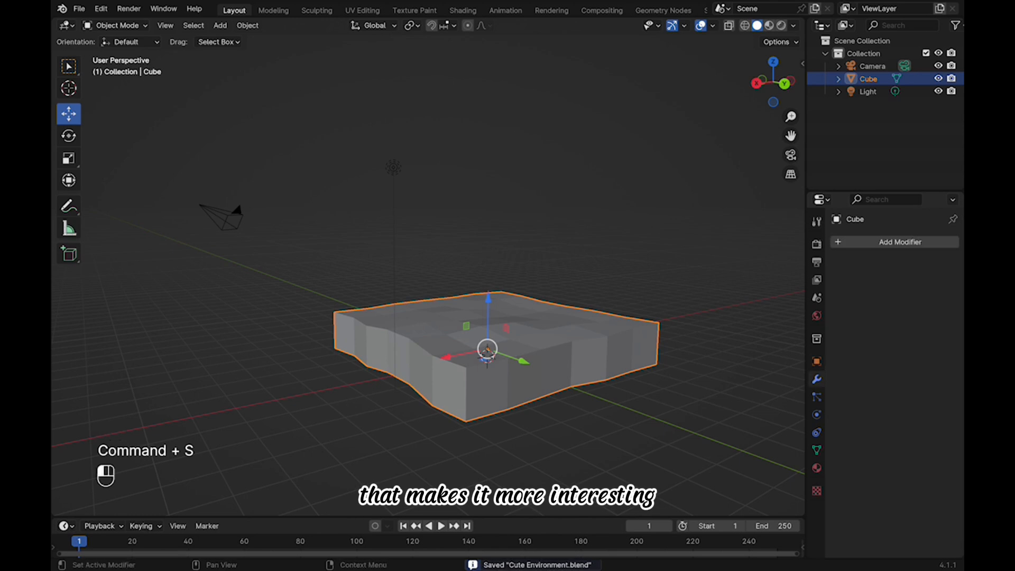
pyautogui.click(877, 242)
pyautogui.click(877, 243)
pyautogui.click(867, 285)
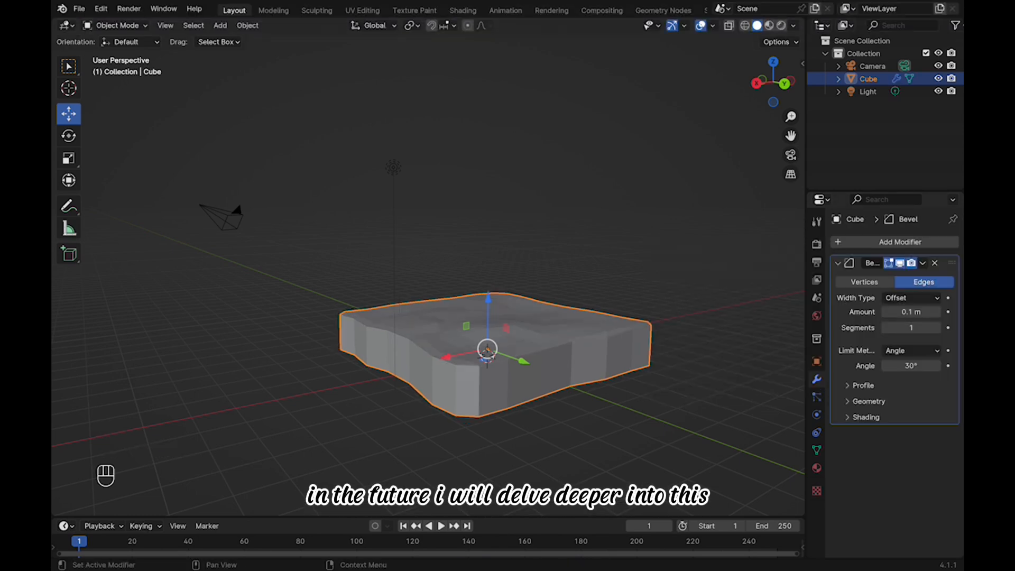
# Add a Subdivision Surface modifier to the slab, deselect it and save the file.
pyautogui.click(877, 242)
pyautogui.click(878, 243)
pyautogui.click(867, 282)
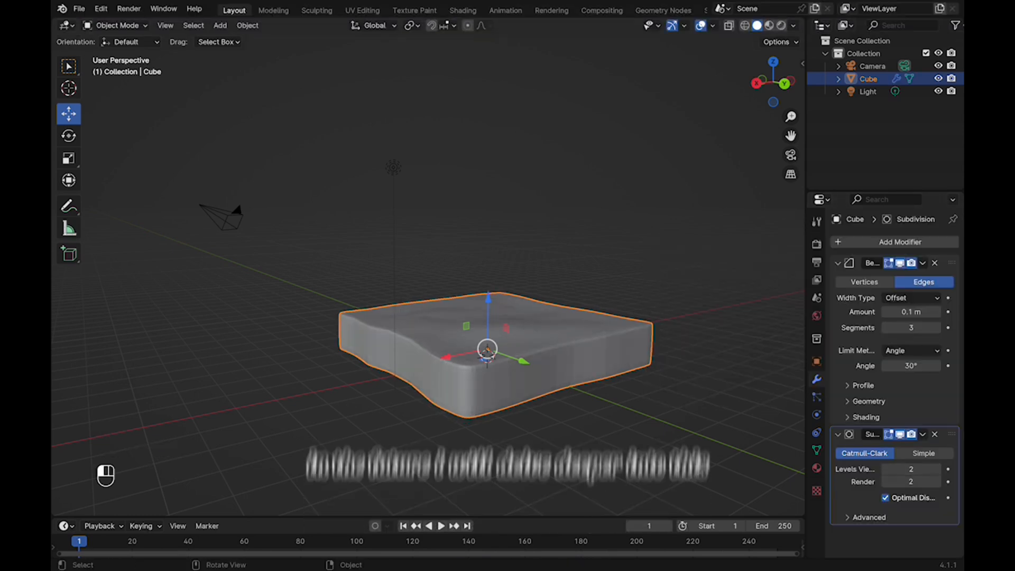
pyautogui.click(660, 249)
pyautogui.moveTo(634, 259); pyautogui.dragTo(735, 251, button='middle')
pyautogui.press('super+s')
pyautogui.moveTo(465, 317); pyautogui.dragTo(491, 285, button='middle')
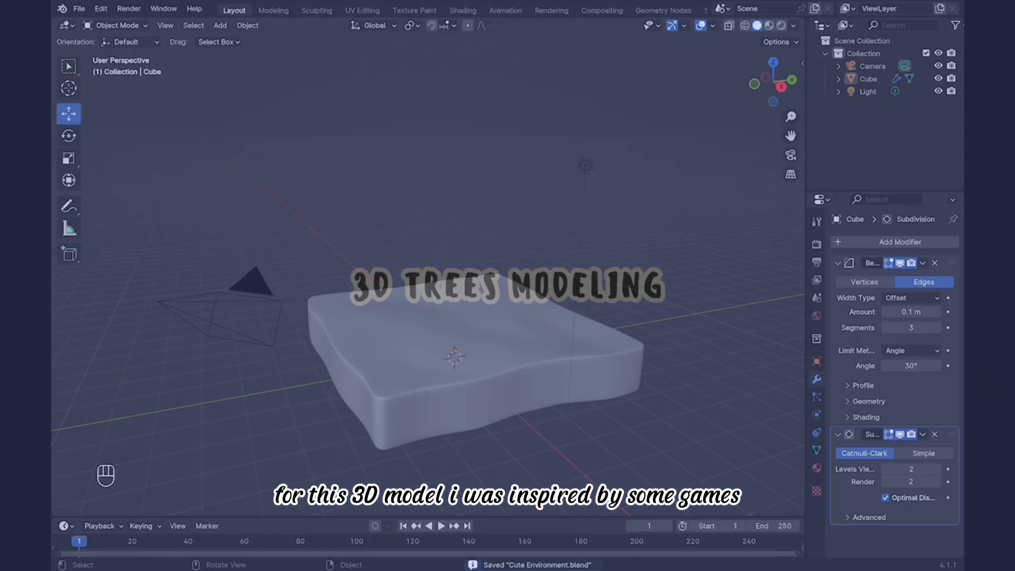
# Add a cylinder for the tree trunk, raise it above the slab and scale it down to trunk size.
pyautogui.hotkey('shift', 'a')
pyautogui.moveTo(362, 324)
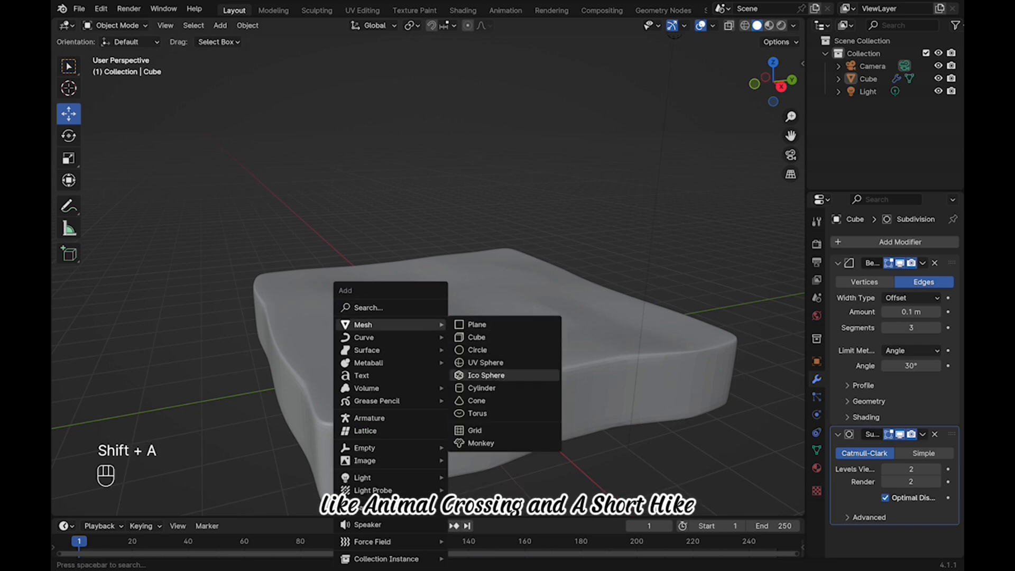
pyautogui.click(487, 403)
pyautogui.press('g')
pyautogui.press('z')
pyautogui.click(479, 291)
pyautogui.press('s')
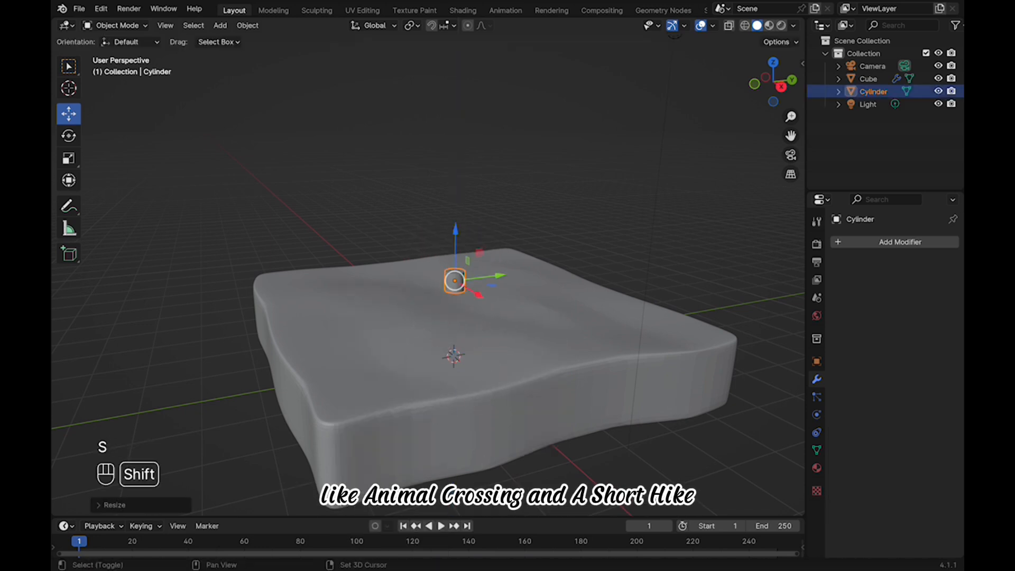
# Move the trunk cylinder sideways over the slab and adjust its height so that it stands on the surface.
pyautogui.moveTo(455, 296); pyautogui.dragTo(455, 333, button='middle')
pyautogui.scroll(3, 455, 332)
pyautogui.keyDown('shift'); pyautogui.moveTo(465, 311); pyautogui.dragTo(491, 364, button='middle'); pyautogui.keyUp('shift')
pyautogui.moveTo(531, 369); pyautogui.dragTo(344, 354)
pyautogui.keyDown('shift'); pyautogui.moveTo(344, 354); pyautogui.dragTo(486, 322, button='middle'); pyautogui.keyUp('shift')
pyautogui.moveTo(486, 322); pyautogui.dragTo(512, 283, button='middle')
pyautogui.scroll(3, 513, 283)
pyautogui.press('g')
pyautogui.press('z')
pyautogui.press('Return')
# Raise the cylinder's top face in Edit Mode to make the trunk taller, then return to Object Mode.
pyautogui.press('Tab')
pyautogui.click(486, 305)
pyautogui.moveTo(488, 255); pyautogui.dragTo(488, 240)
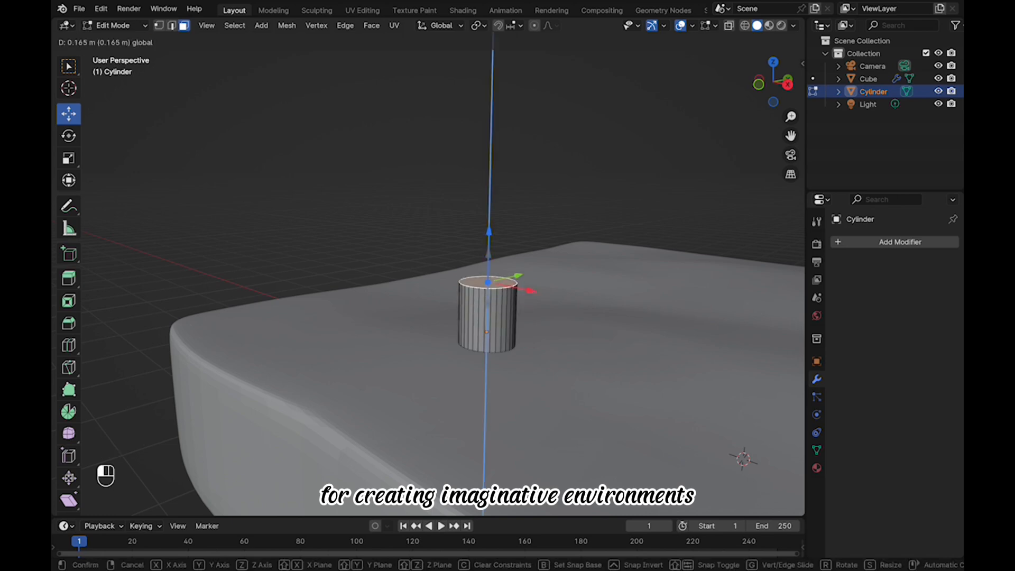
pyautogui.press('Tab')
# Set the trunk's origin to its geometry and save the file.
pyautogui.scroll(-4, 475, 295)
pyautogui.keyDown('shift'); pyautogui.moveTo(475, 296); pyautogui.dragTo(439, 323, button='middle'); pyautogui.keyUp('shift')
pyautogui.scroll(3, 438, 317)
pyautogui.press('super+s')
pyautogui.rightClick(457, 292)
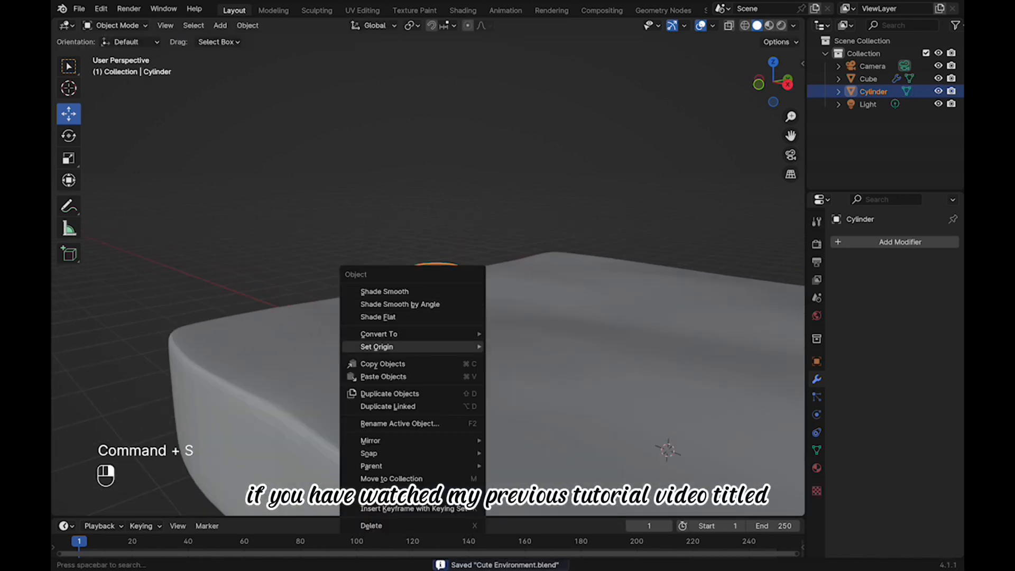
pyautogui.click(523, 359)
pyautogui.press('super+s')
# Add a Bevel modifier with 3 segments to the trunk and save the file.
pyautogui.click(893, 242)
pyautogui.click(888, 246)
pyautogui.click(867, 283)
pyautogui.click(937, 328)
pyautogui.click(936, 328)
pyautogui.click(661, 206)
pyautogui.press('super+s')
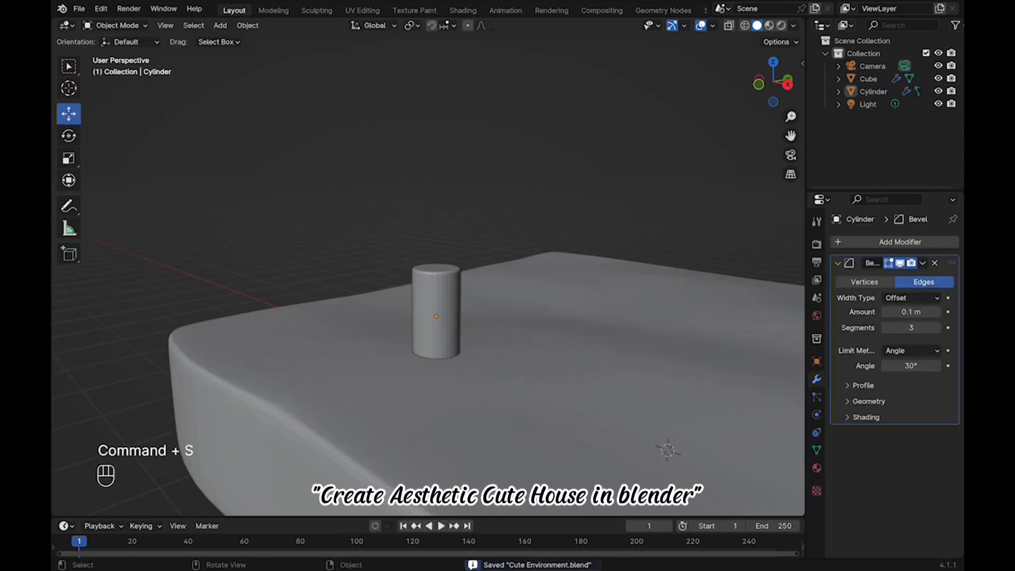
# Add a cone mesh for the foliage and raise it above the slab.
pyautogui.click(436, 312)
pyautogui.click(378, 238)
pyautogui.hotkey('shift', 'a')
pyautogui.moveTo(381, 290)
pyautogui.click(493, 379)
pyautogui.scroll(-1, 608, 360)
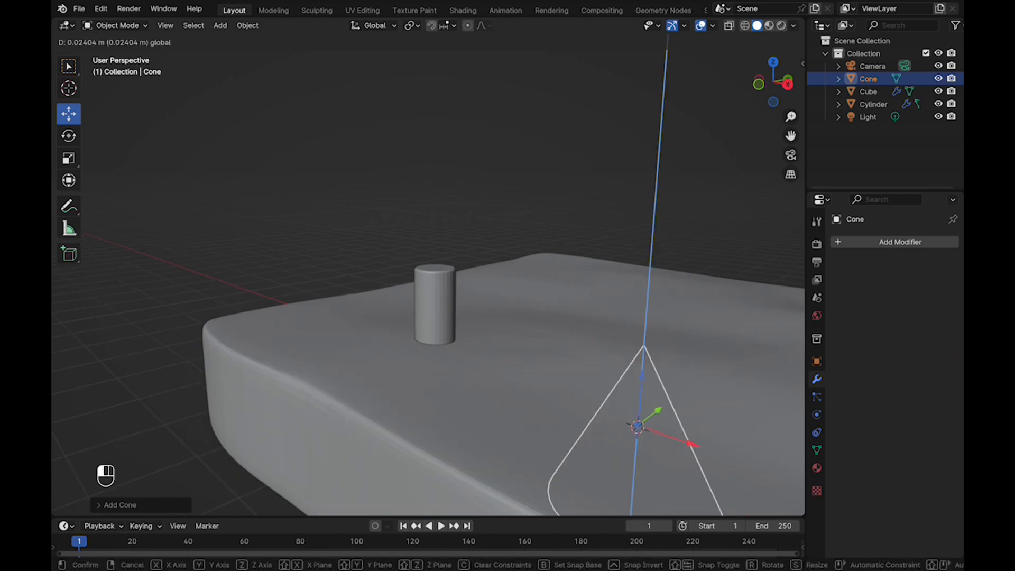
pyautogui.moveTo(640, 377); pyautogui.dragTo(654, 212)
# Save the file, position the cone over the trunk in plan and scale it down slightly.
pyautogui.click(772, 62)
pyautogui.scroll(-2, 468, 396)
pyautogui.press('super+s')
pyautogui.moveTo(516, 139); pyautogui.dragTo(443, 261)
pyautogui.rightClick(478, 203)
pyautogui.moveTo(442, 261); pyautogui.dragTo(452, 289, button='middle')
pyautogui.press('s')
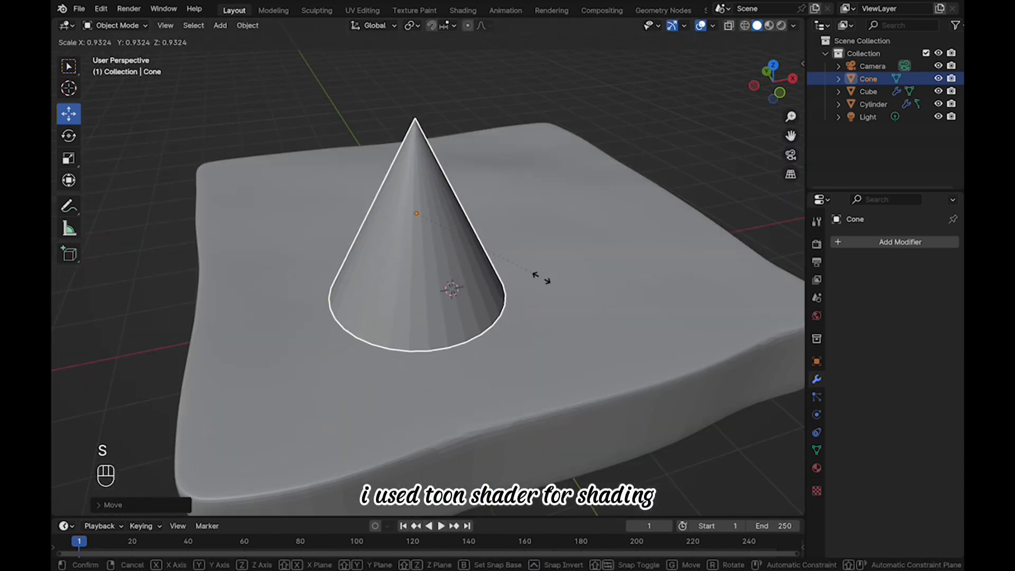
pyautogui.click(452, 289)
# Save the file and lower the cone in front view until its base sits on top of the trunk.
pyautogui.click(780, 93)
pyautogui.scroll(3, 497, 198)
pyautogui.press('super+s')
pyautogui.moveTo(475, 102); pyautogui.dragTo(484, 146)
pyautogui.keyDown('shift'); pyautogui.moveTo(484, 146); pyautogui.dragTo(471, 189, button='middle'); pyautogui.keyUp('shift')
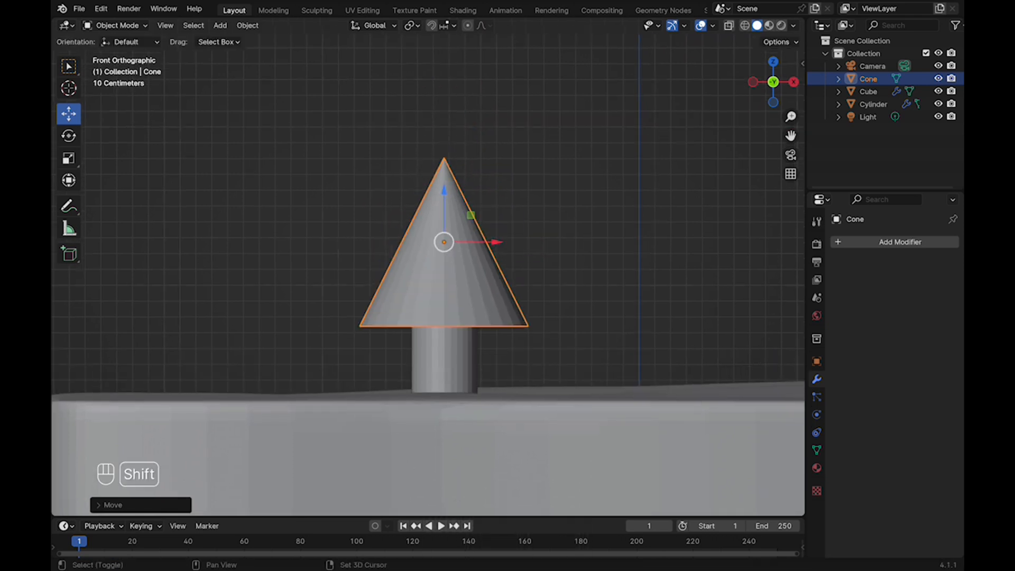
# Duplicate the cone upward along Z and scale the copy down as the tree's middle tier.
pyautogui.hotkey('shift', 'd')
pyautogui.press('z')
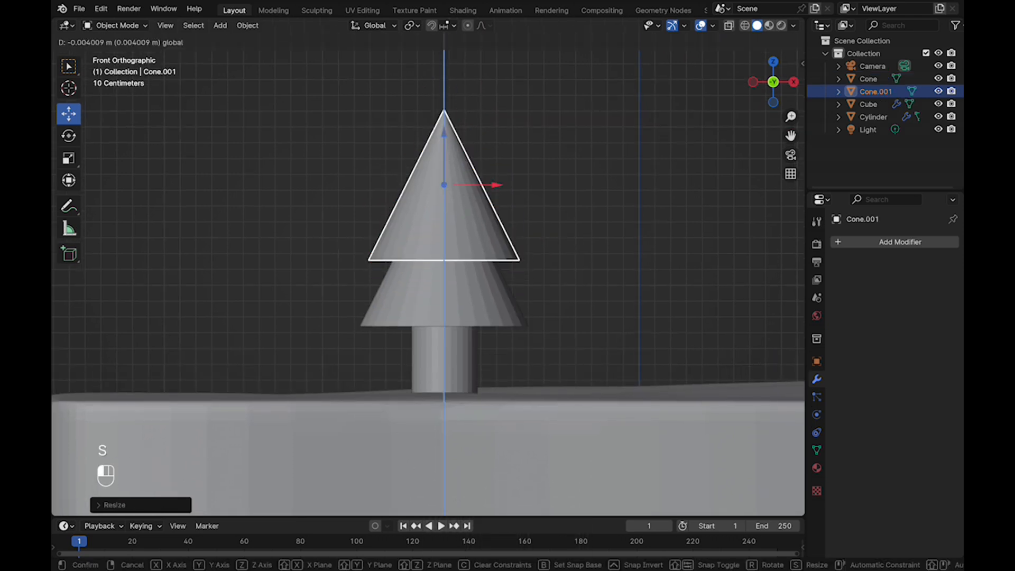
pyautogui.click(579, 259)
# Duplicate the middle cone along Z, scale the copy down as the tree's tip and save the file.
pyautogui.hotkey('shift', 'd')
pyautogui.press('z')
pyautogui.press('s')
pyautogui.click(579, 240)
pyautogui.click(580, 240)
pyautogui.moveTo(580, 240); pyautogui.dragTo(470, 296, button='middle')
pyautogui.press('super+s')
# Select the trunk and all three cones, move the whole tree to its place near the slab's edge and save the file.
pyautogui.scroll(1, 457, 317)
pyautogui.click(457, 321)
pyautogui.keyDown('shift'); pyautogui.click(422, 285); pyautogui.keyUp('shift')
pyautogui.keyDown('shift'); pyautogui.click(444, 245); pyautogui.keyUp('shift')
pyautogui.keyDown('shift'); pyautogui.click(459, 185); pyautogui.keyUp('shift')
pyautogui.moveTo(459, 185); pyautogui.dragTo(449, 286, button='middle')
pyautogui.moveTo(465, 341); pyautogui.dragTo(455, 355)
pyautogui.moveTo(454, 355)
pyautogui.mouseDown(button='middle')
pyautogui.moveTo(465, 259)
pyautogui.moveTo(454, 348)
pyautogui.mouseUp(button='middle')
pyautogui.moveTo(471, 367); pyautogui.dragTo(487, 365)
pyautogui.moveTo(488, 365); pyautogui.dragTo(495, 264, button='middle')
pyautogui.moveTo(495, 338); pyautogui.dragTo(504, 280, button='middle')
pyautogui.moveTo(507, 279); pyautogui.dragTo(515, 279)
pyautogui.moveTo(515, 279); pyautogui.dragTo(513, 378, button='middle')
pyautogui.press('super+s')
# Duplicate the tree along the X axis, save the file and adjust the copy's position beside the first tree.
pyautogui.hotkey('shift', 'd')
pyautogui.press('x')
pyautogui.click(497, 260)
pyautogui.press('super+s')
pyautogui.moveTo(497, 251); pyautogui.dragTo(505, 264, button='middle')
pyautogui.moveTo(505, 262); pyautogui.dragTo(448, 268)
# Duplicate the selected tree along the Y axis and place the copy farther along the slab.
pyautogui.moveTo(448, 268); pyautogui.dragTo(412, 214, button='middle')
pyautogui.scroll(-5, 378, 204)
pyautogui.moveTo(467, 344); pyautogui.dragTo(465, 282, button='middle')
pyautogui.hotkey('shift', 'd')
pyautogui.press('y')
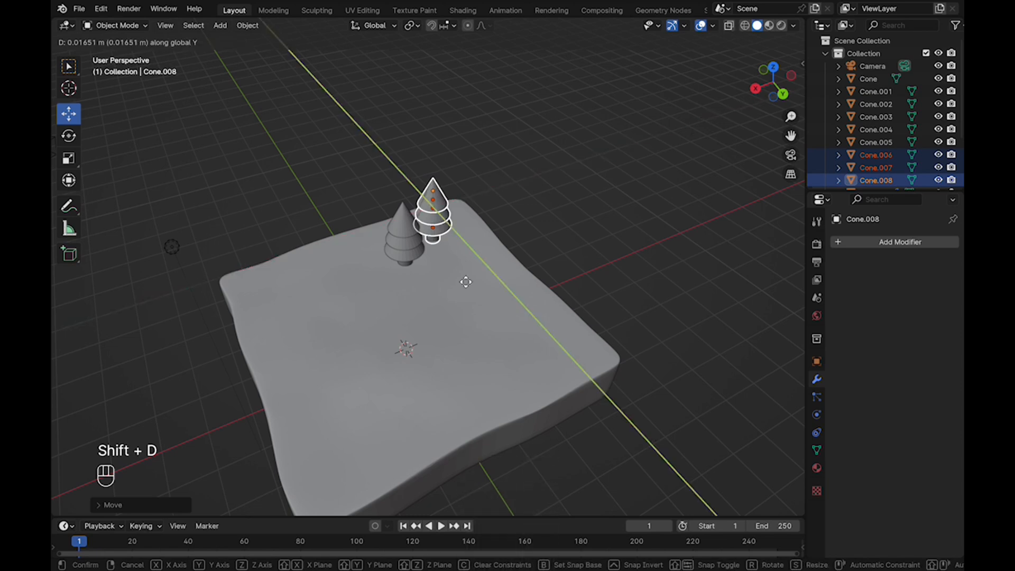
pyautogui.click(545, 336)
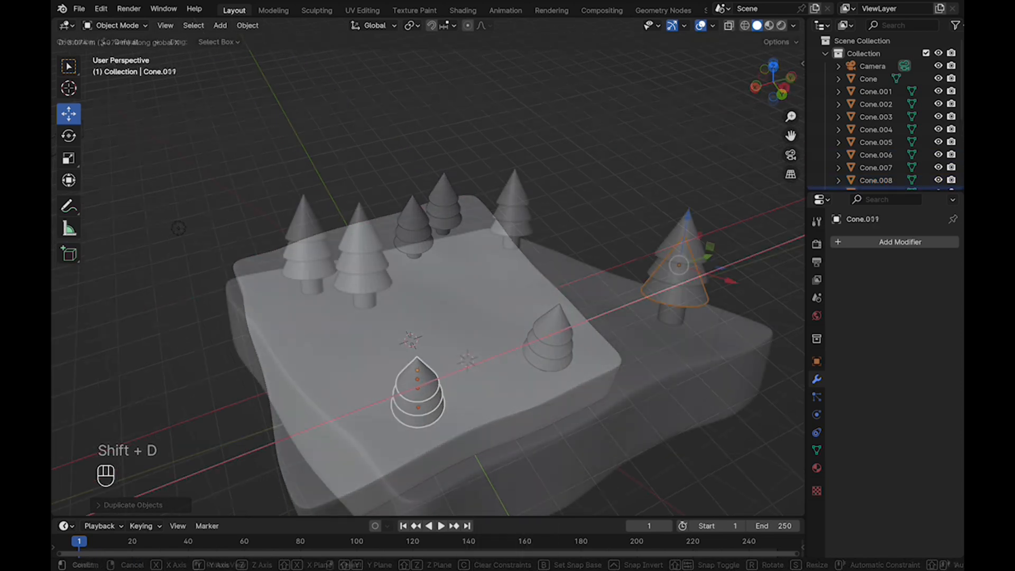
# Add a Bevel modifier to the bottom cone of the tree standing alone near the slab's corner.
pyautogui.click(899, 241)
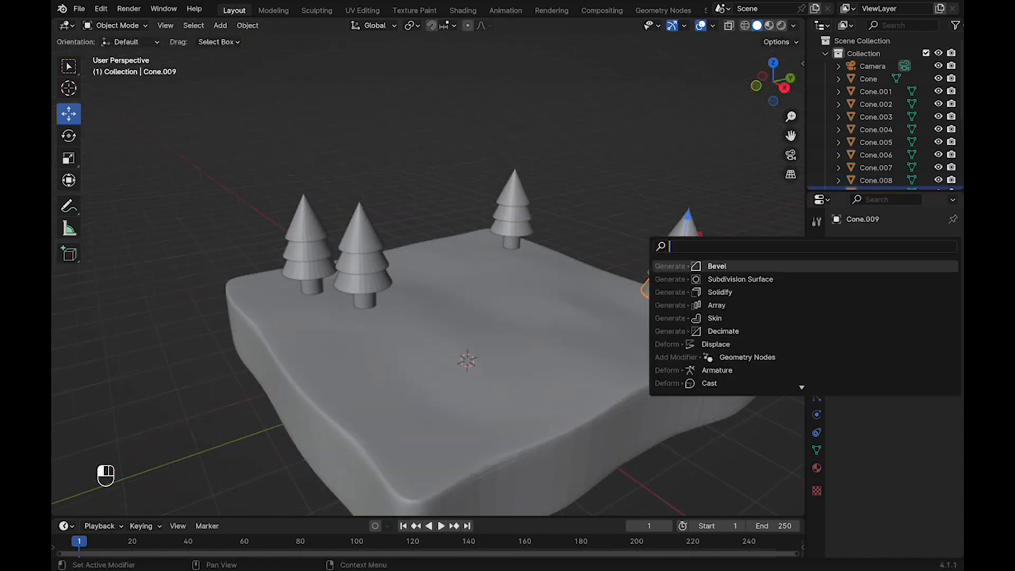
pyautogui.click(713, 264)
pyautogui.scroll(3, 581, 285)
pyautogui.keyDown('shift'); pyautogui.moveTo(687, 296); pyautogui.dragTo(520, 275, button='middle'); pyautogui.keyUp('shift')
# Select the cones of all the trees, with the beveled cone active, and copy its Bevel modifier to them.
pyautogui.click(550, 233)
pyautogui.keyDown('shift'); pyautogui.click(347, 177); pyautogui.keyUp('shift')
pyautogui.keyDown('shift'); pyautogui.click(345, 145); pyautogui.keyUp('shift')
pyautogui.keyDown('shift'); pyautogui.moveTo(349, 212); pyautogui.dragTo(534, 211, button='middle'); pyautogui.keyUp('shift')
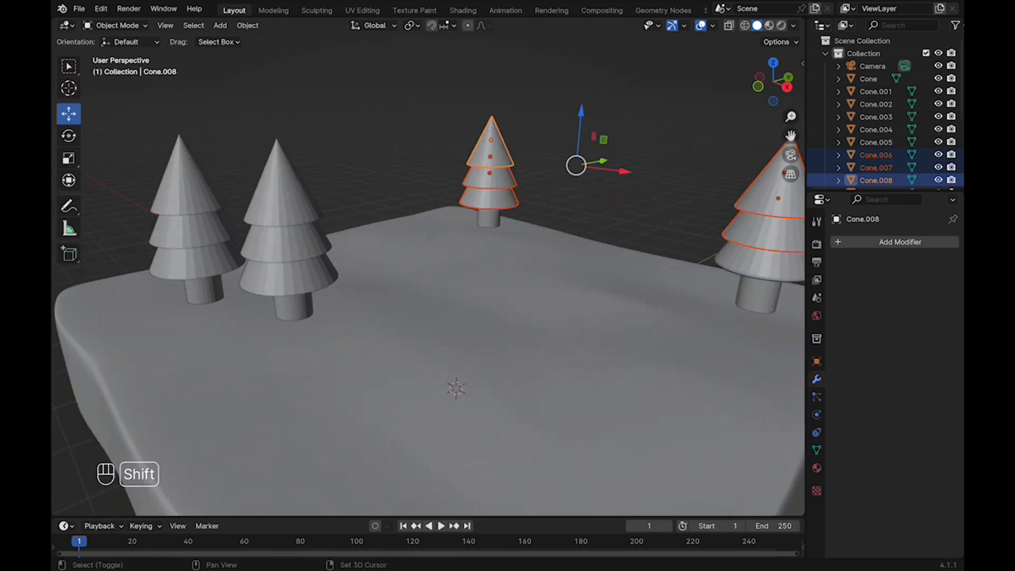
pyautogui.keyDown('shift'); pyautogui.click(195, 263); pyautogui.keyUp('shift')
pyautogui.keyDown('shift'); pyautogui.click(757, 267); pyautogui.keyUp('shift')
pyautogui.click(881, 303)
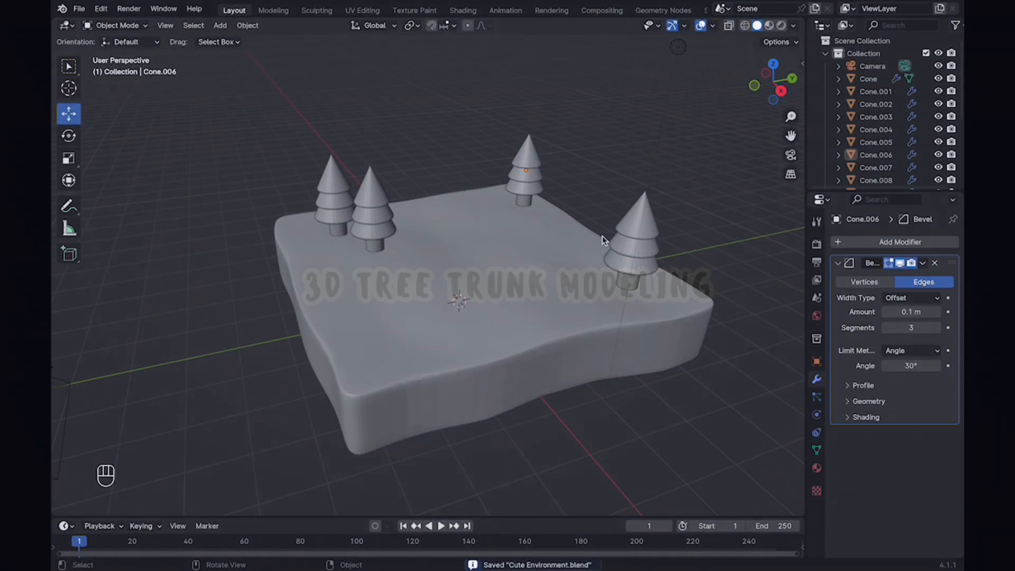
# Add a mesh circle and raise it above the slab between the trees.
pyautogui.hotkey('shift', 'a')
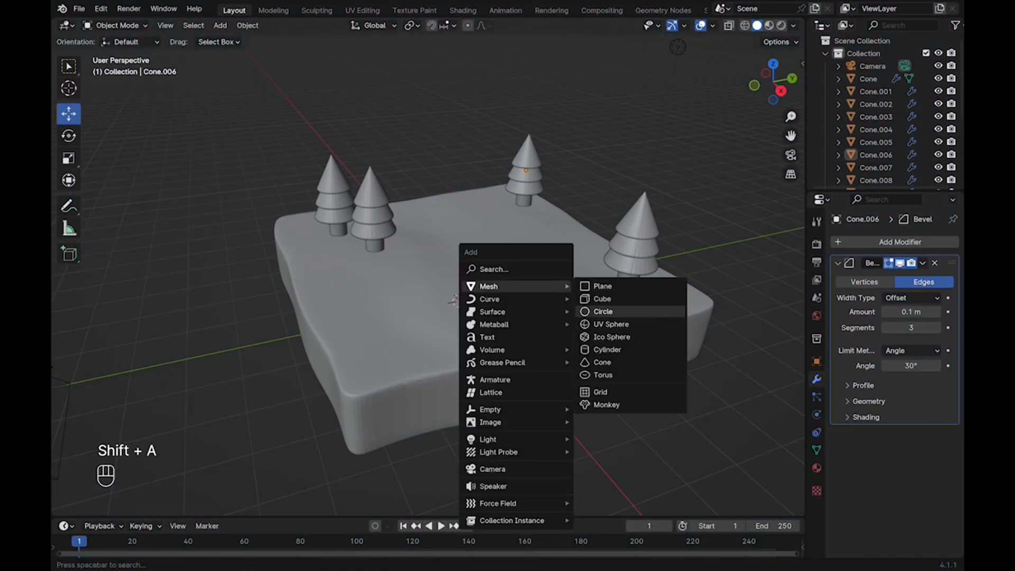
pyautogui.click(602, 311)
pyautogui.moveTo(462, 218); pyautogui.dragTo(463, 189)
pyautogui.scroll(5, 463, 188)
pyautogui.keyDown('shift'); pyautogui.moveTo(463, 188); pyautogui.dragTo(441, 256, button='middle'); pyautogui.keyUp('shift')
# Extrude the circle upward into a capped cylinder and scale it down to a narrow column.
pyautogui.press('Tab')
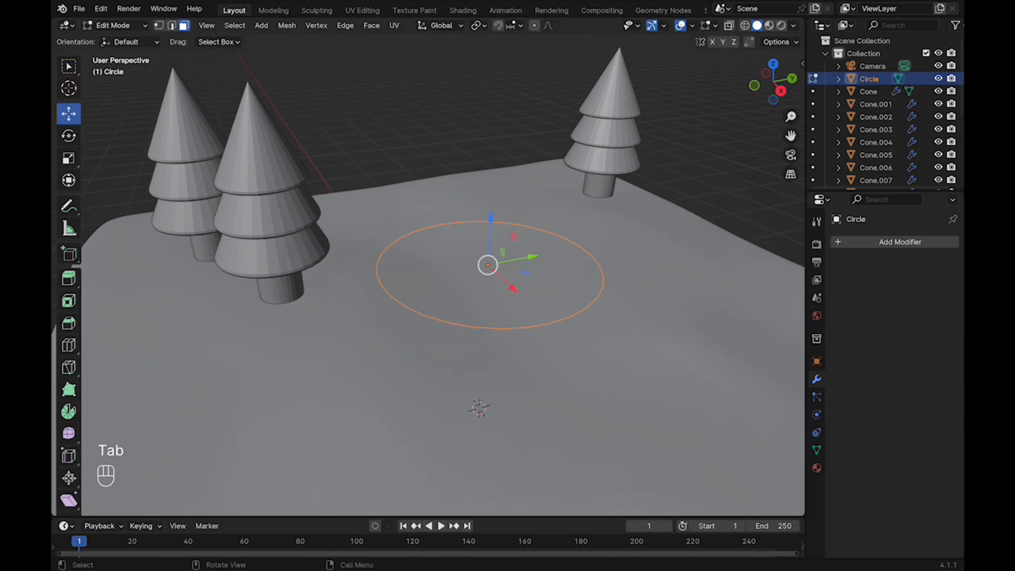
pyautogui.press('e')
pyautogui.press('Tab')
pyautogui.press('s')
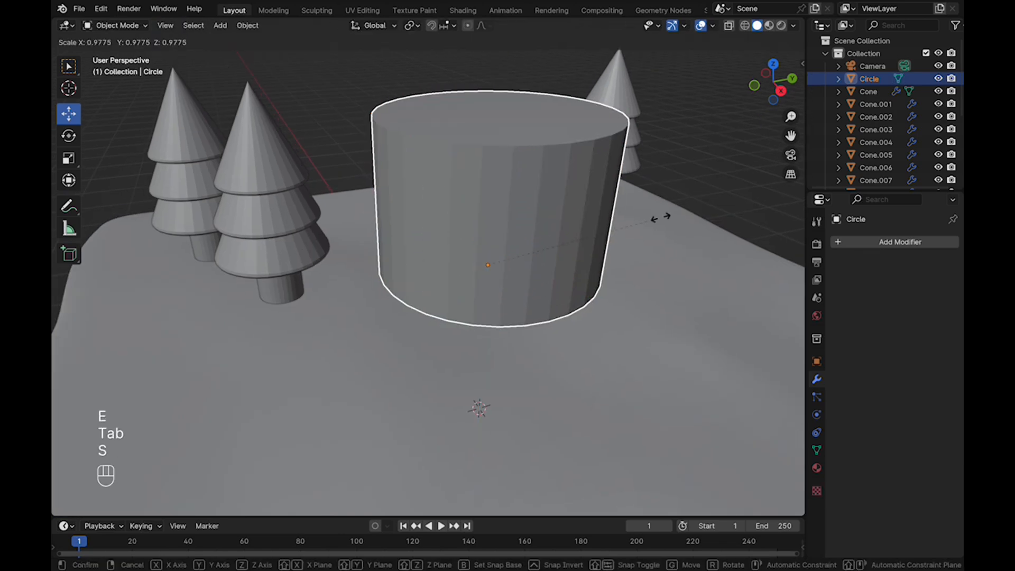
pyautogui.press('s')
pyautogui.click(515, 269)
pyautogui.rightClick(505, 268)
pyautogui.click(576, 280)
pyautogui.keyDown('shift'); pyautogui.moveTo(576, 280); pyautogui.dragTo(544, 254, button='middle'); pyautogui.keyUp('shift')
pyautogui.scroll(5, 549, 288)
pyautogui.scroll(-5, 544, 254)
# Raise the cylinder's top end to make a long trunk and set its origin to the middle of the geometry.
pyautogui.press('Tab')
pyautogui.moveTo(471, 125); pyautogui.dragTo(472, 65)
pyautogui.scroll(-1, 472, 68)
pyautogui.keyDown('shift'); pyautogui.moveTo(469, 77); pyautogui.dragTo(461, 198, button='middle'); pyautogui.keyUp('shift')
pyautogui.moveTo(459, 204); pyautogui.dragTo(459, 127)
pyautogui.press('Tab')
pyautogui.rightClick(385, 200)
pyautogui.click(566, 217)
pyautogui.press('Tab')
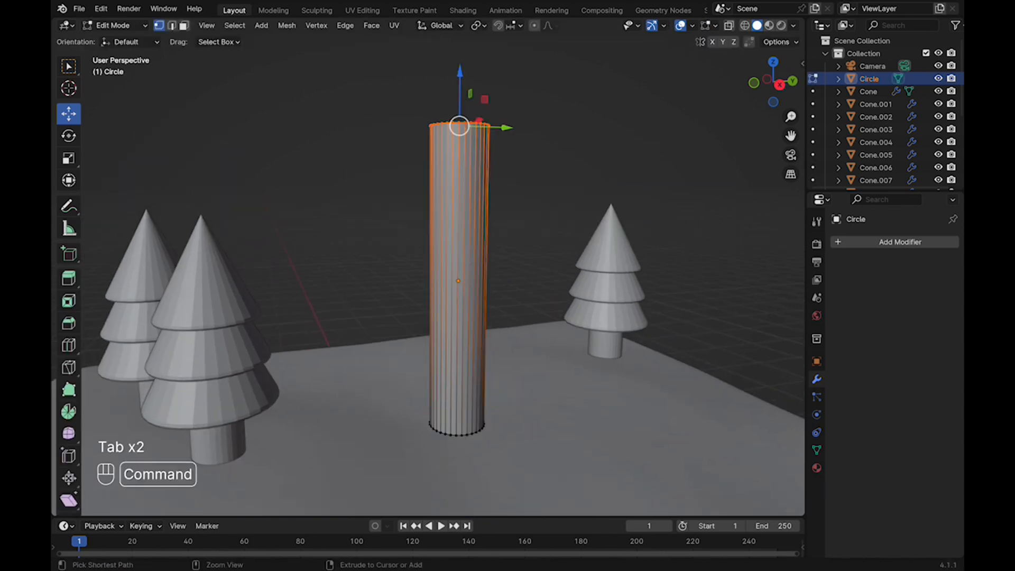
pyautogui.press('Tab')
# Rotate the trunk until it lies horizontally and lower it onto the slab.
pyautogui.click(69, 136)
pyautogui.moveTo(474, 238); pyautogui.dragTo(390, 254)
pyautogui.moveTo(402, 296); pyautogui.dragTo(403, 313, button='middle')
pyautogui.scroll(-2, 407, 317)
pyautogui.moveTo(475, 290); pyautogui.dragTo(464, 306)
pyautogui.click(69, 113)
pyautogui.click(773, 62)
pyautogui.moveTo(465, 306); pyautogui.dragTo(465, 238, button='middle')
pyautogui.moveTo(473, 125); pyautogui.dragTo(468, 209)
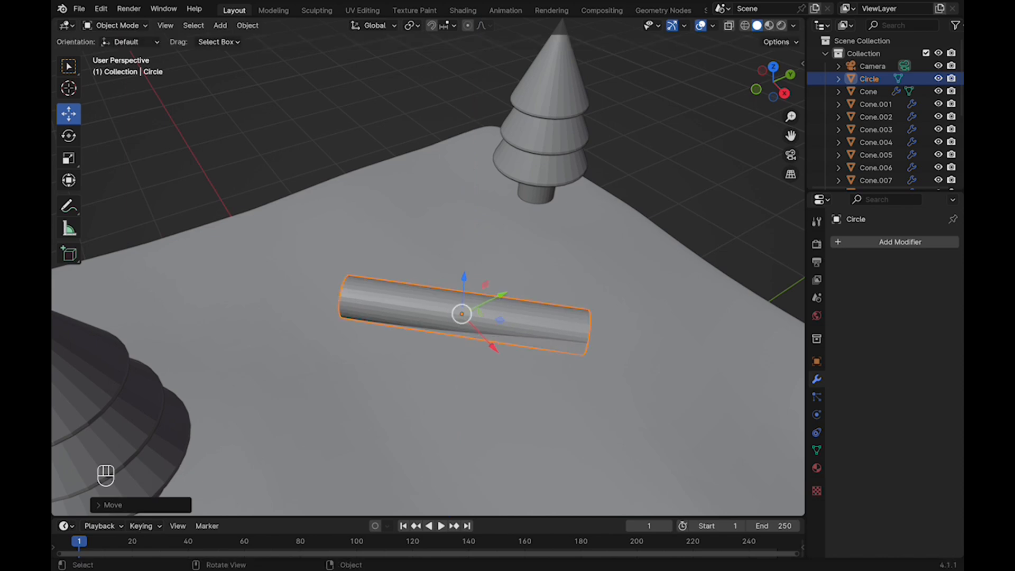
# Settle the fallen log's height on the slab and resize it.
pyautogui.moveTo(455, 317); pyautogui.dragTo(465, 254, button='middle')
pyautogui.moveTo(469, 188); pyautogui.dragTo(468, 191)
pyautogui.moveTo(469, 228); pyautogui.dragTo(429, 296, button='middle')
pyautogui.press('Tab')
pyautogui.press('Tab')
pyautogui.press('s')
pyautogui.click(394, 156)
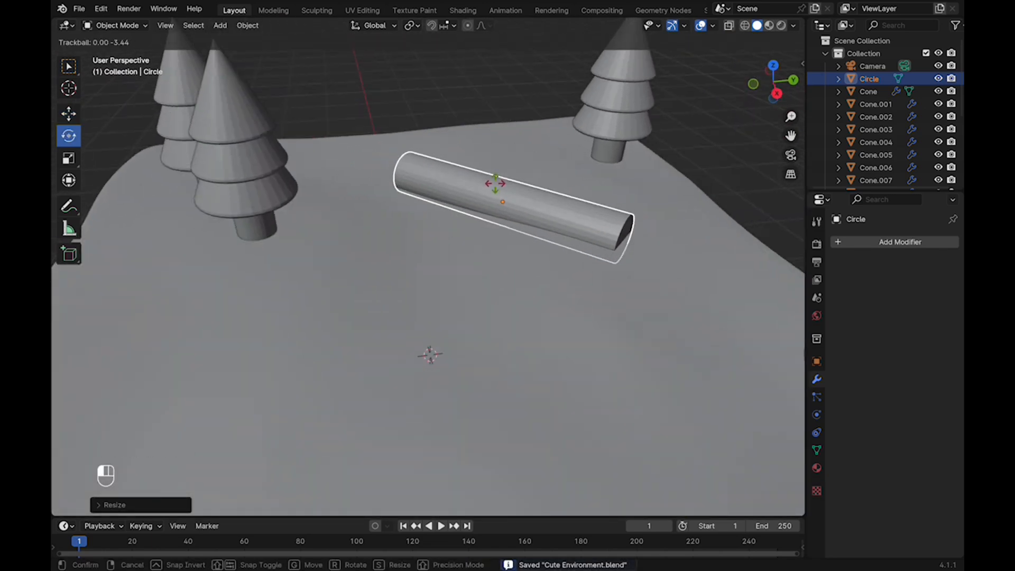
# Tilt the log slightly to follow the slab's surface, adjust its height and save the file.
pyautogui.keyDown('shift'); pyautogui.moveTo(502, 174); pyautogui.dragTo(454, 177, button='middle'); pyautogui.keyUp('shift')
pyautogui.moveTo(457, 158); pyautogui.dragTo(457, 157)
pyautogui.click(455, 100)
pyautogui.scroll(2, 454, 159)
pyautogui.moveTo(454, 159)
pyautogui.mouseDown(button='middle')
pyautogui.moveTo(576, 163)
pyautogui.moveTo(457, 169)
pyautogui.mouseUp(button='middle')
pyautogui.scroll(-3, 454, 211)
pyautogui.press('super+s')
pyautogui.click(457, 222)
pyautogui.scroll(1, 457, 222)
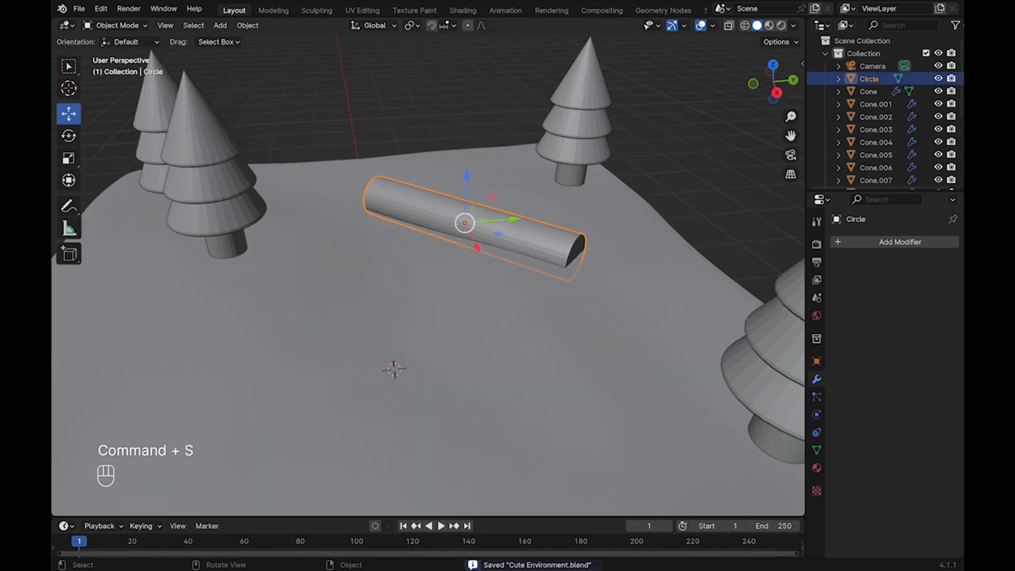
# Isolate the log in local view and add five loop cuts along its length.
pyautogui.scroll(3, 465, 222)
pyautogui.press('Tab')
pyautogui.press('Tab')
pyautogui.press('/')
pyautogui.press('Tab')
pyautogui.keyDown('shift'); pyautogui.moveTo(580, 199); pyautogui.dragTo(533, 154, button='middle'); pyautogui.keyUp('shift')
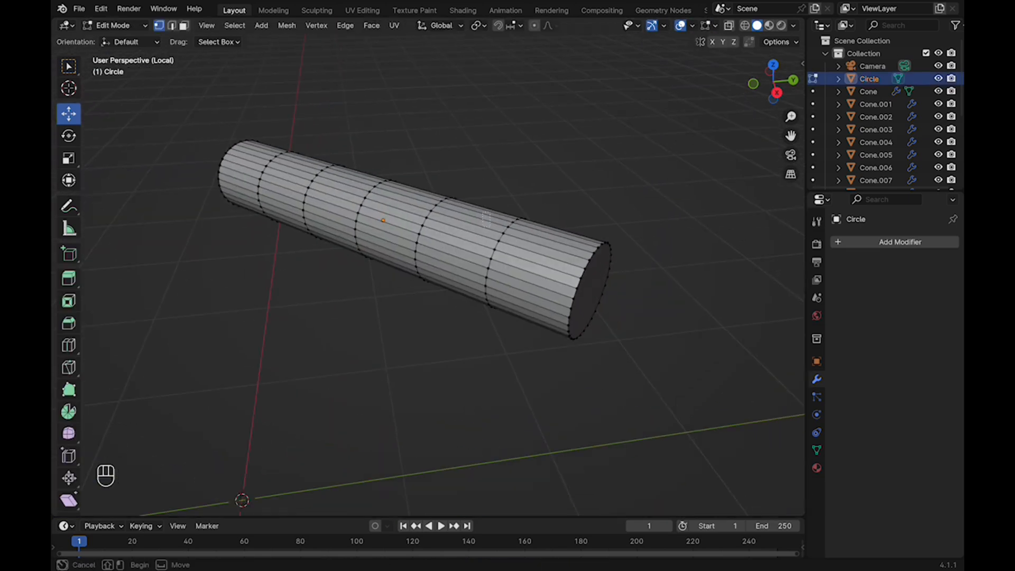
# Select groups of vertices on the log's middle loops and shift them to make the surface uneven.
pyautogui.moveTo(504, 196); pyautogui.dragTo(504, 199)
pyautogui.moveTo(452, 279); pyautogui.dragTo(455, 276)
pyautogui.moveTo(341, 189); pyautogui.dragTo(378, 244)
pyautogui.moveTo(394, 228); pyautogui.dragTo(397, 225)
pyautogui.moveTo(397, 225); pyautogui.dragTo(511, 259, button='middle')
pyautogui.moveTo(453, 237); pyautogui.dragTo(448, 236)
pyautogui.keyDown('shift'); pyautogui.moveTo(447, 235); pyautogui.dragTo(476, 132, button='middle'); pyautogui.keyUp('shift')
# Lower some top vertices on the log's inner loops by about 0.02 m and undo the last change.
pyautogui.click(488, 320)
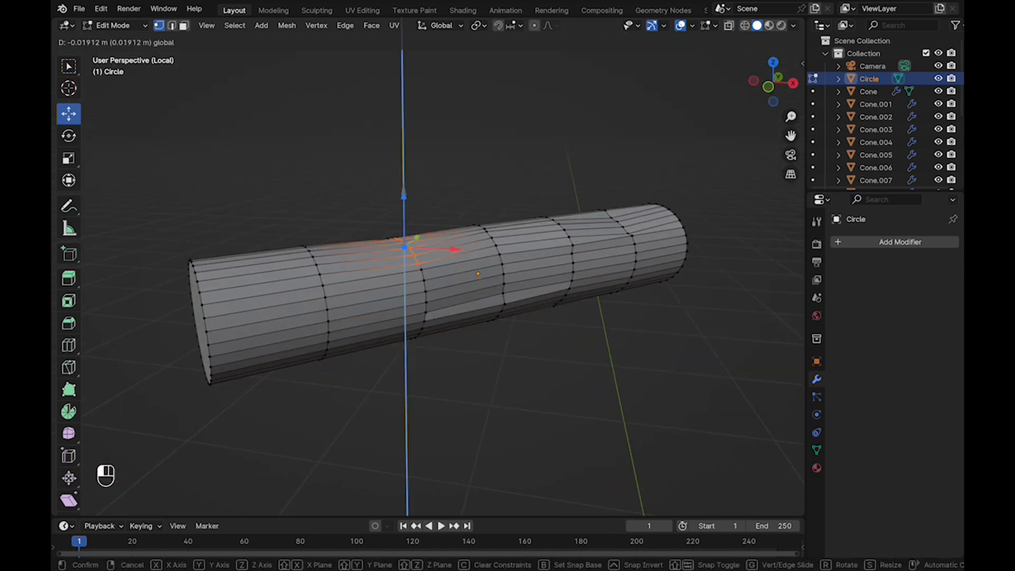
pyautogui.moveTo(403, 193); pyautogui.dragTo(403, 199)
pyautogui.keyDown('shift'); pyautogui.moveTo(403, 199); pyautogui.dragTo(460, 194, button='middle'); pyautogui.keyUp('shift')
pyautogui.moveTo(371, 203); pyautogui.dragTo(370, 209)
pyautogui.moveTo(230, 240); pyautogui.dragTo(303, 282)
pyautogui.hotkey('ctrl', 'z')
# Shift further vertex groups toward the log's ends to vary its outline, and save the file.
pyautogui.moveTo(303, 282); pyautogui.dragTo(288, 283, button='middle')
pyautogui.keyDown('shift'); pyautogui.moveTo(370, 286); pyautogui.dragTo(222, 280, button='middle'); pyautogui.keyUp('shift')
pyautogui.moveTo(370, 280); pyautogui.dragTo(228, 285, button='middle')
pyautogui.moveTo(638, 344); pyautogui.dragTo(645, 350)
pyautogui.keyDown('shift'); pyautogui.moveTo(645, 349); pyautogui.dragTo(593, 367, button='middle'); pyautogui.keyUp('shift')
pyautogui.press('super+s')
pyautogui.moveTo(534, 353); pyautogui.dragTo(540, 348)
pyautogui.keyDown('shift'); pyautogui.moveTo(540, 348); pyautogui.dragTo(486, 348, button='middle'); pyautogui.keyUp('shift')
# Inset the faces at both ends of the log and extrude them inward along their normals to hollow the ends.
pyautogui.click(184, 25)
pyautogui.click(576, 326)
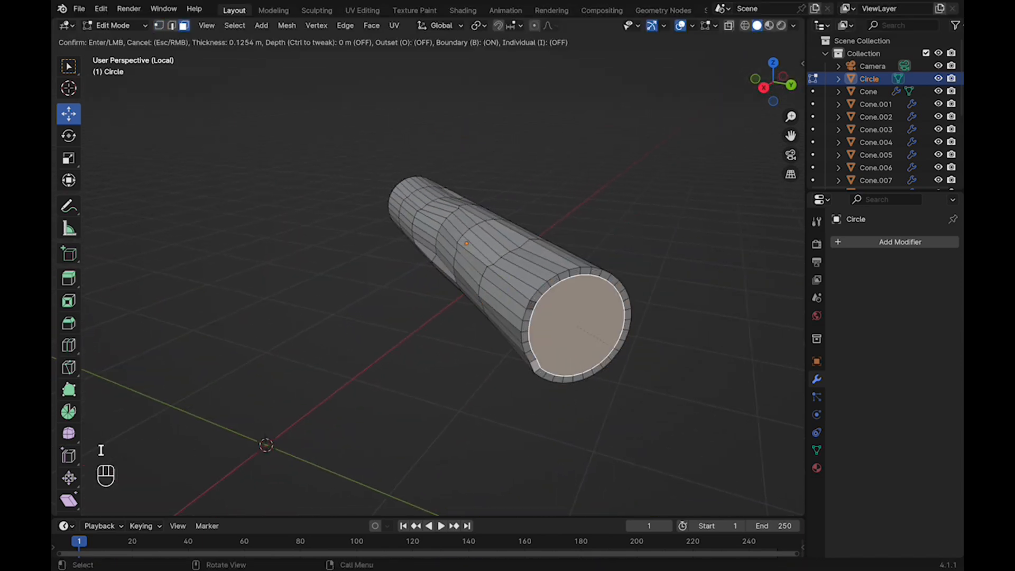
pyautogui.click(576, 325)
pyautogui.press('super+z')
pyautogui.press('super+z')
pyautogui.moveTo(528, 322); pyautogui.dragTo(645, 328, button='middle')
pyautogui.keyDown('shift'); pyautogui.click(458, 336); pyautogui.keyUp('shift')
pyautogui.moveTo(458, 336); pyautogui.dragTo(359, 335, button='middle')
pyautogui.keyDown('shift'); pyautogui.moveTo(608, 328); pyautogui.dragTo(296, 259, button='middle'); pyautogui.keyUp('shift')
pyautogui.rightClick(644, 389)
pyautogui.click(646, 365)
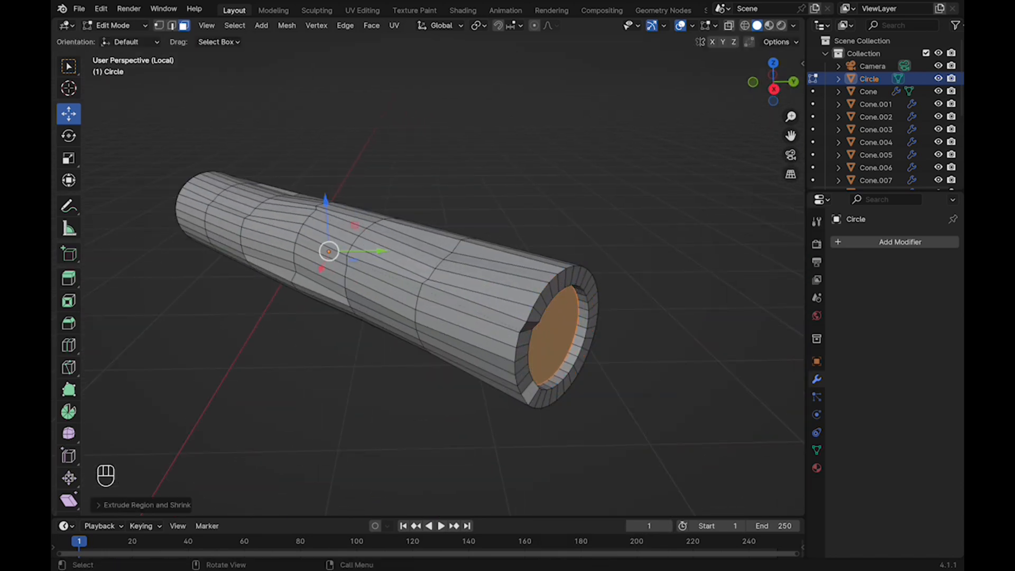
# Move vertex groups around the hollowed end of the log to make its rim irregular.
pyautogui.keyDown('shift'); pyautogui.moveTo(555, 272); pyautogui.dragTo(514, 256, button='middle'); pyautogui.keyUp('shift')
pyautogui.moveTo(515, 256); pyautogui.dragTo(537, 331)
pyautogui.moveTo(575, 291); pyautogui.dragTo(574, 291)
pyautogui.moveTo(574, 292); pyautogui.dragTo(528, 311, button='middle')
pyautogui.moveTo(565, 291); pyautogui.dragTo(567, 294)
pyautogui.moveTo(566, 294); pyautogui.dragTo(565, 306, button='middle')
pyautogui.moveTo(565, 300); pyautogui.dragTo(566, 300)
pyautogui.click(626, 338)
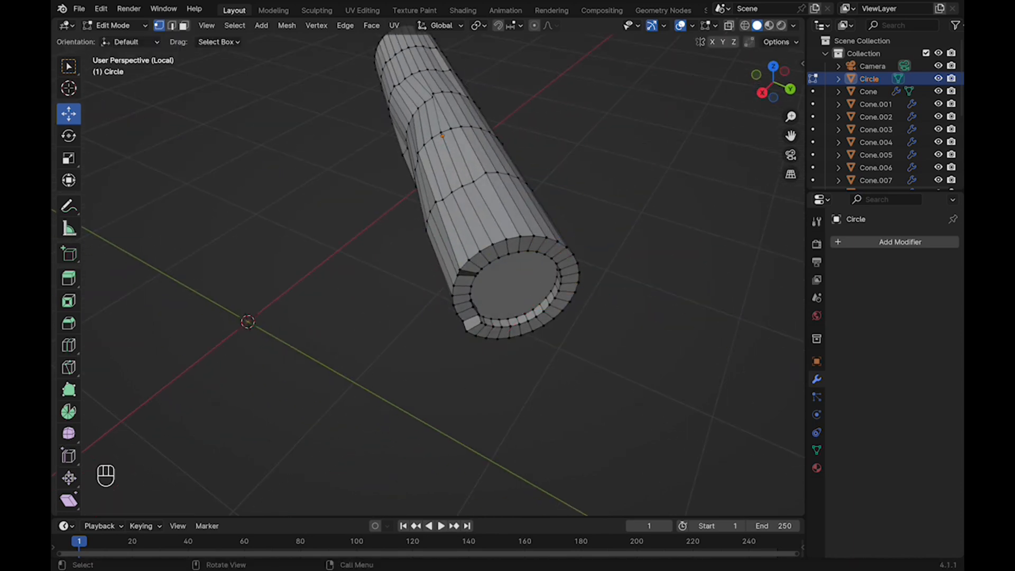
# Move the lower side vertices of the loop next to the hollowed end, and save the file.
pyautogui.moveTo(564, 346); pyautogui.dragTo(568, 348)
pyautogui.moveTo(568, 348); pyautogui.dragTo(470, 336, button='middle')
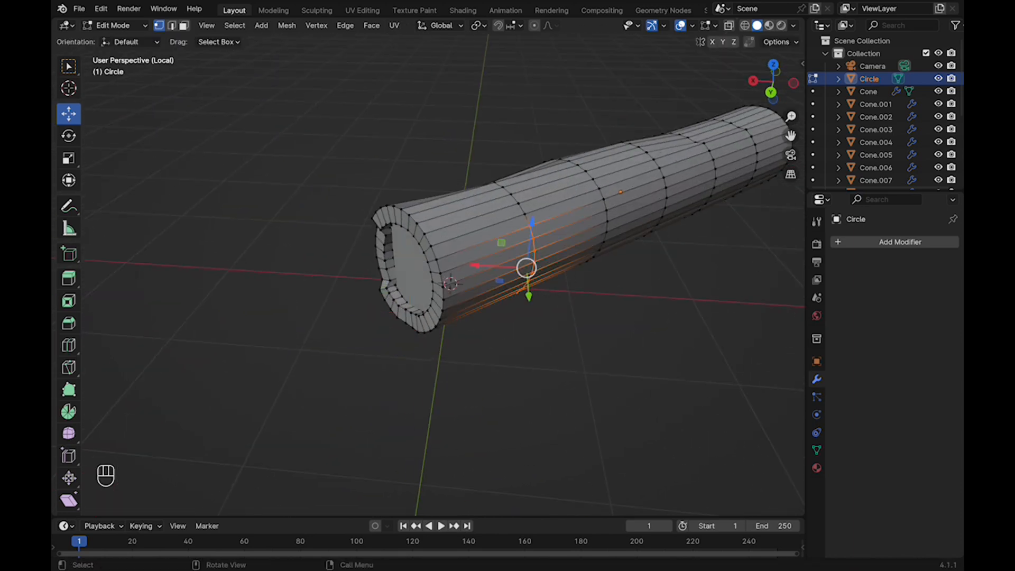
pyautogui.moveTo(527, 296); pyautogui.dragTo(515, 317, button='middle')
pyautogui.press('super+s')
pyautogui.moveTo(514, 283); pyautogui.dragTo(512, 289)
pyautogui.keyDown('shift'); pyautogui.moveTo(512, 288); pyautogui.dragTo(322, 365, button='middle'); pyautogui.keyUp('shift')
pyautogui.moveTo(322, 365); pyautogui.dragTo(306, 372, button='middle')
# Shift side vertices at the log's far end, save the file and adjust a section of the near rim's side.
pyautogui.moveTo(406, 265); pyautogui.dragTo(406, 259)
pyautogui.moveTo(406, 259); pyautogui.dragTo(338, 227, button='middle')
pyautogui.press('super+s')
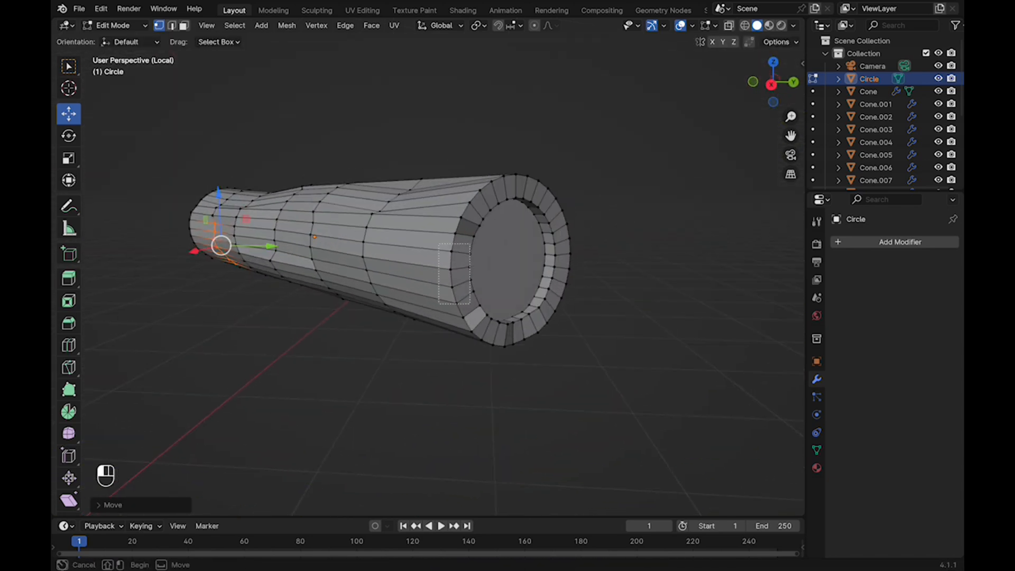
pyautogui.moveTo(237, 244); pyautogui.dragTo(463, 284, button='middle')
pyautogui.press('super+s')
pyautogui.moveTo(464, 284); pyautogui.dragTo(464, 284)
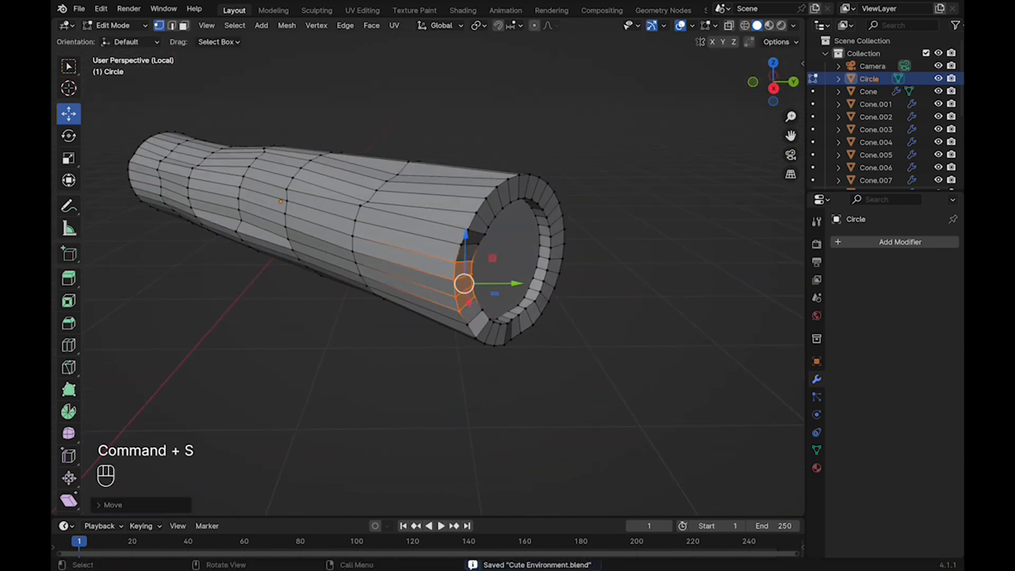
# Select the upper rim vertices at the near end of the log and move them to roughen the rim.
pyautogui.moveTo(489, 153); pyautogui.dragTo(575, 238)
pyautogui.moveTo(575, 232); pyautogui.dragTo(575, 252, button='middle')
pyautogui.moveTo(565, 220); pyautogui.dragTo(561, 216)
pyautogui.click(597, 151)
pyautogui.moveTo(521, 156); pyautogui.dragTo(537, 191)
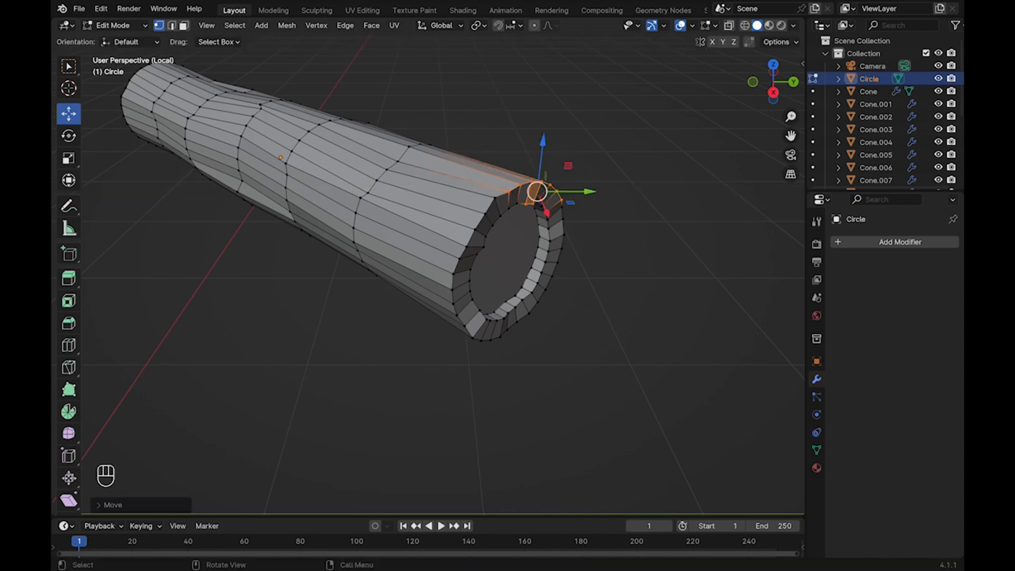
pyautogui.moveTo(571, 290); pyautogui.dragTo(569, 287)
# Return to Object Mode, save the file and add a Bevel modifier with 3 segments to the log.
pyautogui.press('Tab')
pyautogui.scroll(-2, 569, 288)
pyautogui.keyDown('shift'); pyautogui.moveTo(569, 288); pyautogui.dragTo(613, 286, button='middle'); pyautogui.keyUp('shift')
pyautogui.press('super+s')
pyautogui.click(889, 243)
pyautogui.click(888, 247)
pyautogui.click(883, 270)
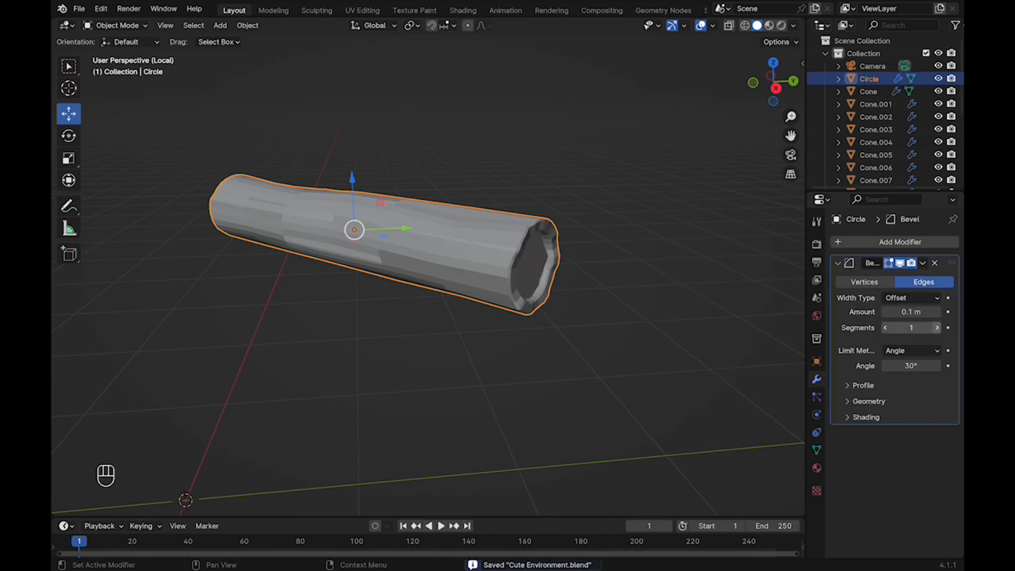
# Add a Subdivision Surface modifier to the log with viewport level 2.
pyautogui.click(888, 242)
pyautogui.click(888, 243)
pyautogui.click(884, 271)
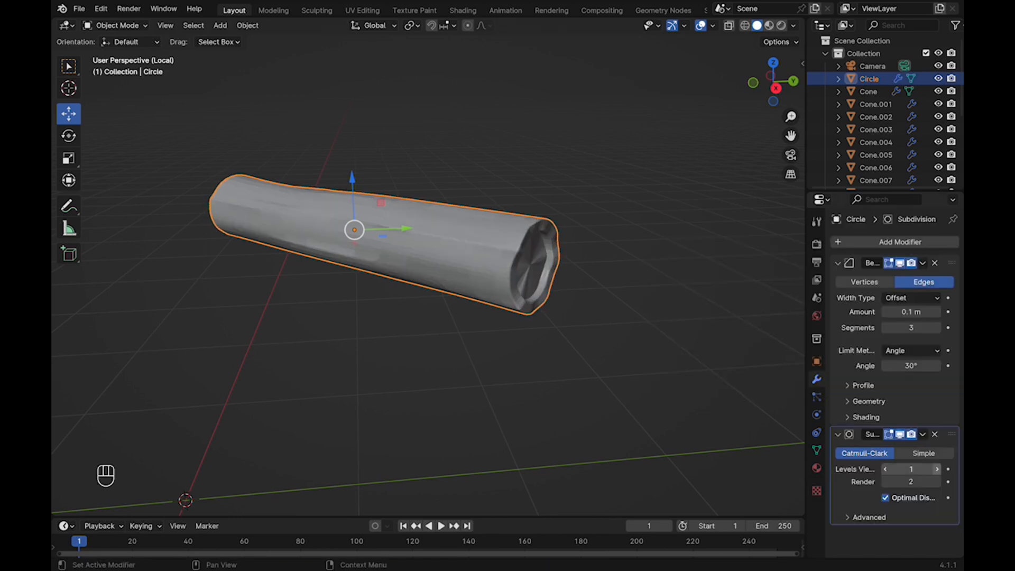
pyautogui.press('Tab')
pyautogui.press('Tab')
# Switch the log's shading between smooth and flat to compare the two looks.
pyautogui.rightClick(433, 187)
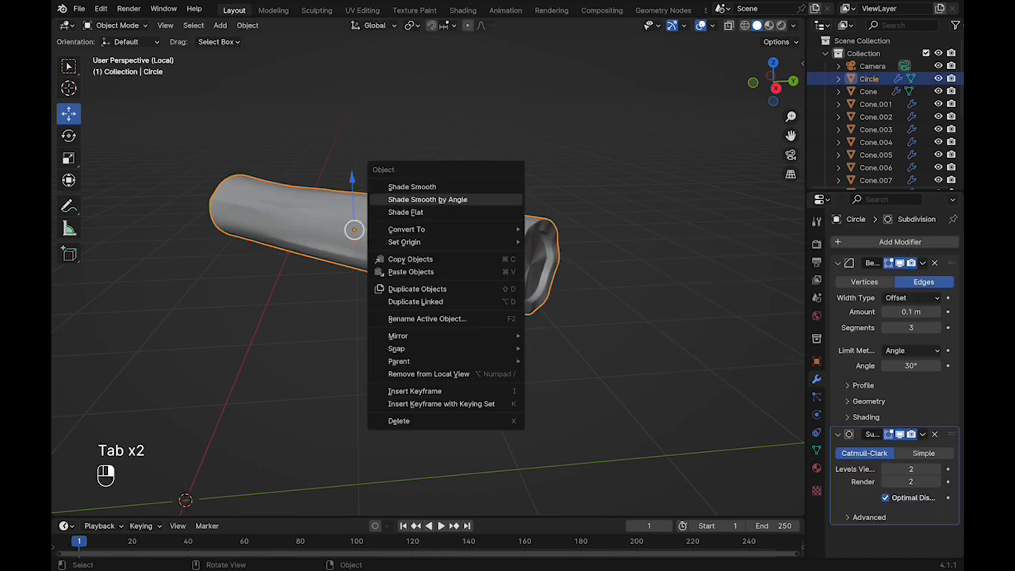
pyautogui.click(418, 187)
pyautogui.rightClick(504, 240)
pyautogui.click(504, 241)
pyautogui.rightClick(504, 236)
pyautogui.click(502, 262)
pyautogui.rightClick(460, 248)
pyautogui.click(459, 222)
pyautogui.rightClick(503, 242)
pyautogui.click(501, 268)
pyautogui.click(666, 254)
# Save the file, leave local view to return to the full scene and select the log.
pyautogui.press('Tab')
pyautogui.press('Tab')
pyautogui.press('super+s')
pyautogui.press("'")
pyautogui.press('/')
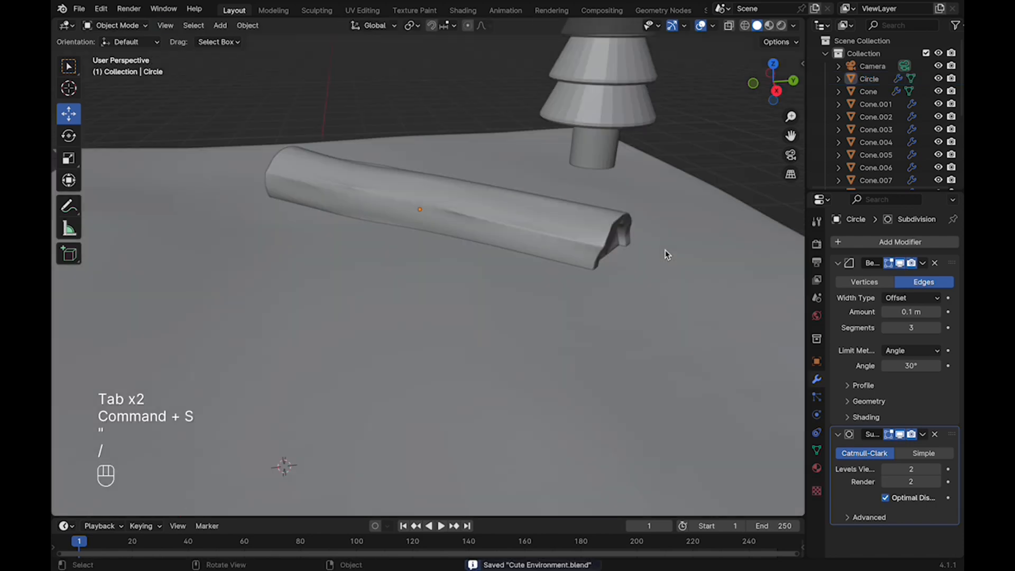
pyautogui.scroll(6, 532, 227)
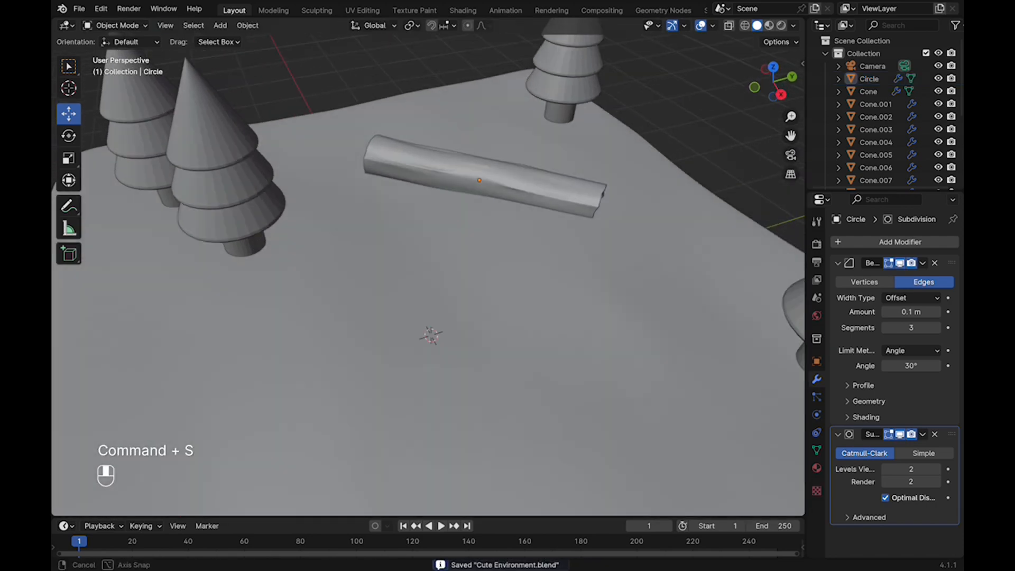
pyautogui.click(531, 193)
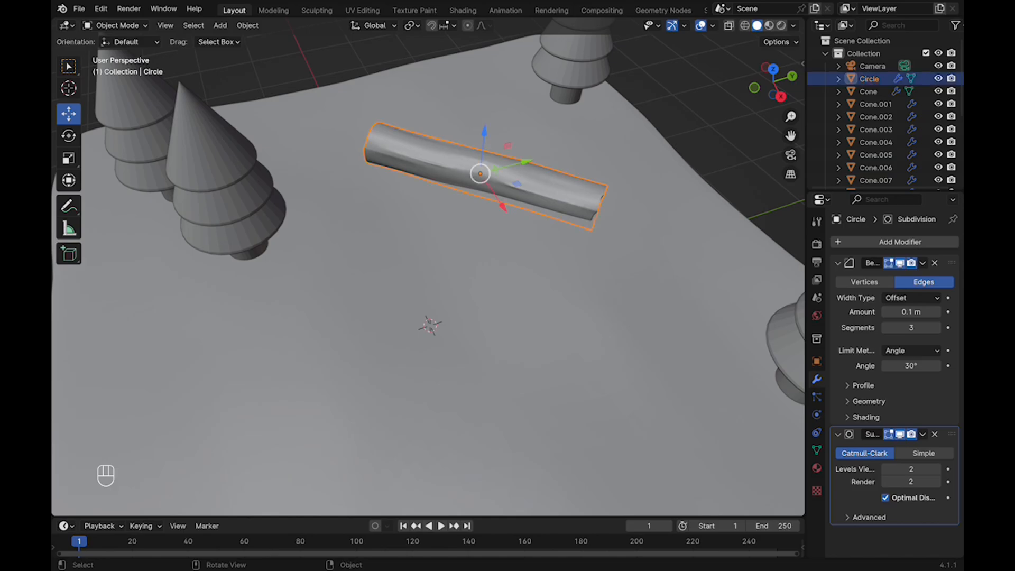
pyautogui.scroll(-2, 428, 269)
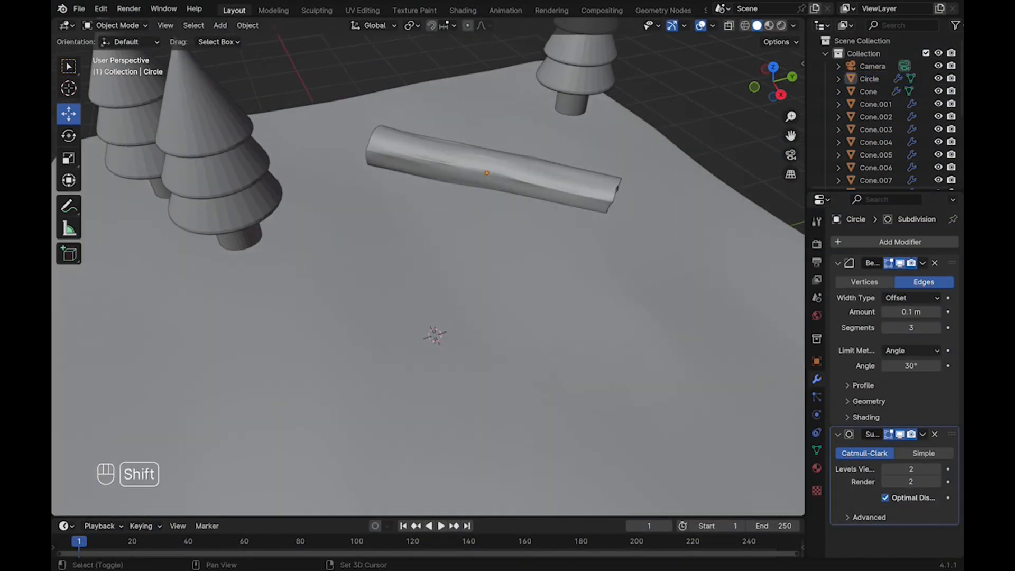
# Add a second mesh circle, fill it with a face and raise it above the ground beside the log.
pyautogui.hotkey('shift', 'a')
pyautogui.click(528, 352)
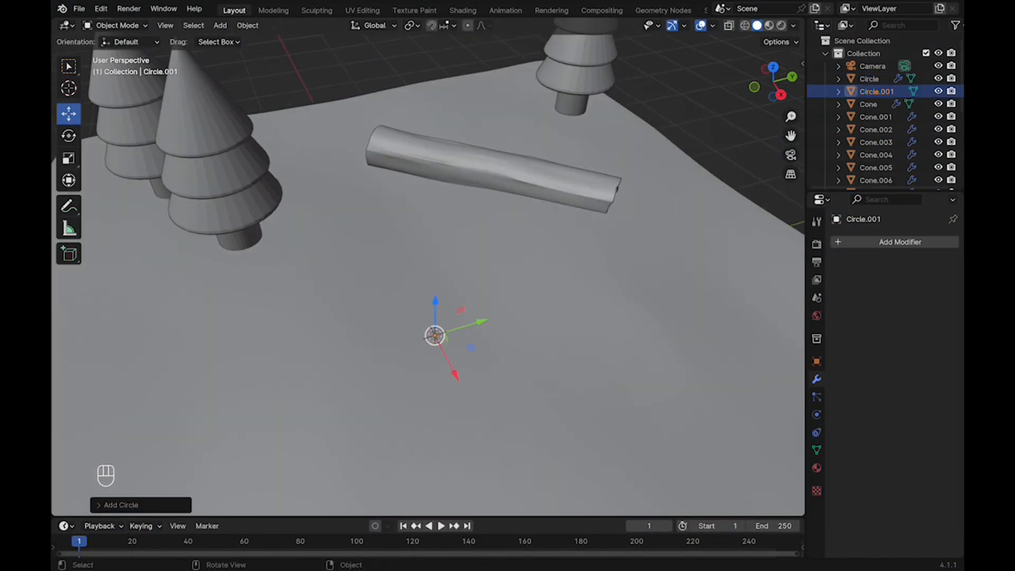
pyautogui.press('Tab')
pyautogui.press('f')
pyautogui.press('Tab')
pyautogui.press('Tab')
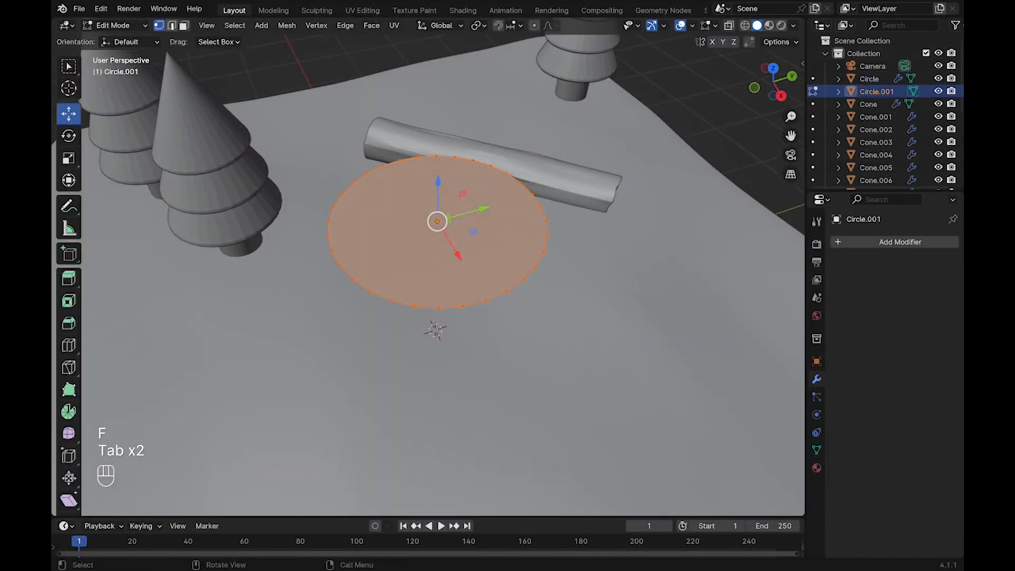
# Extrude the filled circle into a thin disc and scale it down to about half its size.
pyautogui.press('e')
pyautogui.press('Tab')
pyautogui.press('s')
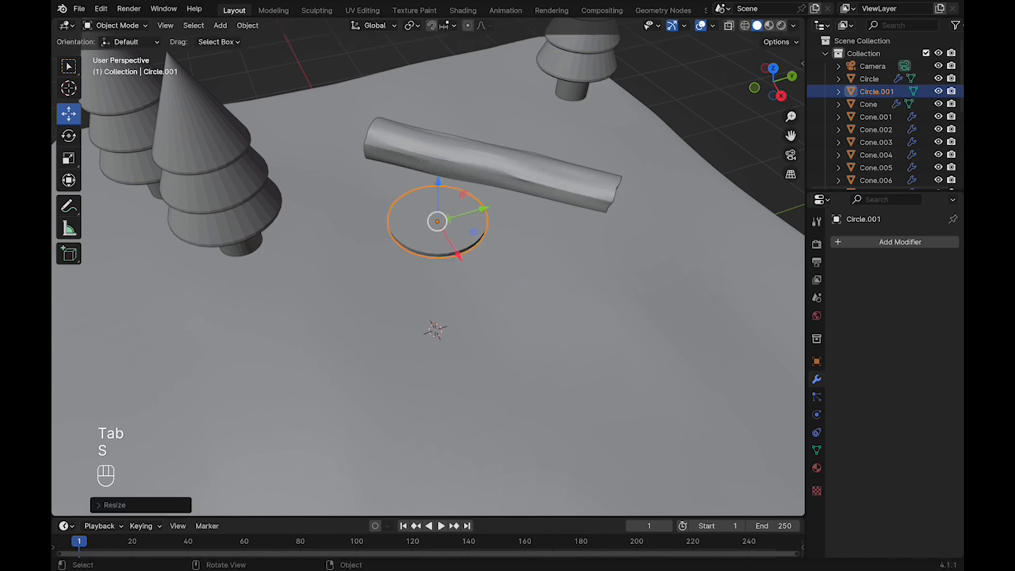
# Shift the disc along the ground beside the log and lower it until it sits just above the surface, with the file saved.
pyautogui.press('super+s')
pyautogui.moveTo(433, 248); pyautogui.dragTo(435, 233, button='middle')
pyautogui.keyDown('shift'); pyautogui.moveTo(436, 233); pyautogui.dragTo(472, 230, button='middle'); pyautogui.keyUp('shift')
pyautogui.press('super+s')
pyautogui.moveTo(474, 227); pyautogui.dragTo(492, 227)
pyautogui.scroll(3, 491, 227)
pyautogui.keyDown('shift'); pyautogui.moveTo(492, 227); pyautogui.dragTo(510, 231, button='middle'); pyautogui.keyUp('shift')
pyautogui.moveTo(499, 154); pyautogui.dragTo(496, 200)
# Isolate the disc in local view, enter Edit Mode and shift part of its front rim to break the perfect circle.
pyautogui.press('/')
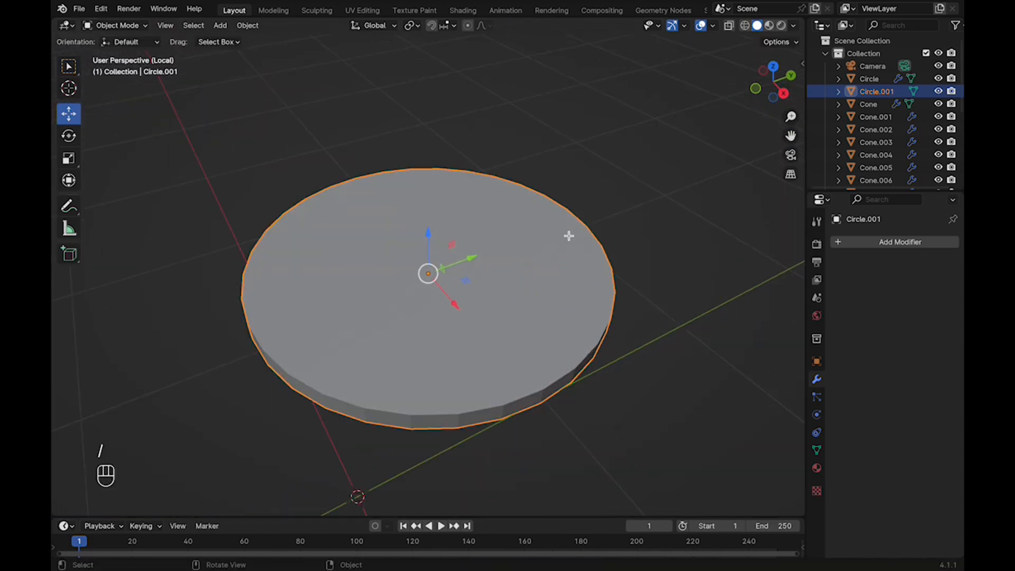
pyautogui.press('Tab')
pyautogui.press('super+s')
pyautogui.keyDown('shift'); pyautogui.moveTo(438, 318); pyautogui.dragTo(448, 279, button='middle'); pyautogui.keyUp('shift')
pyautogui.moveTo(448, 279); pyautogui.dragTo(448, 288, button='middle')
pyautogui.moveTo(351, 364); pyautogui.dragTo(563, 449)
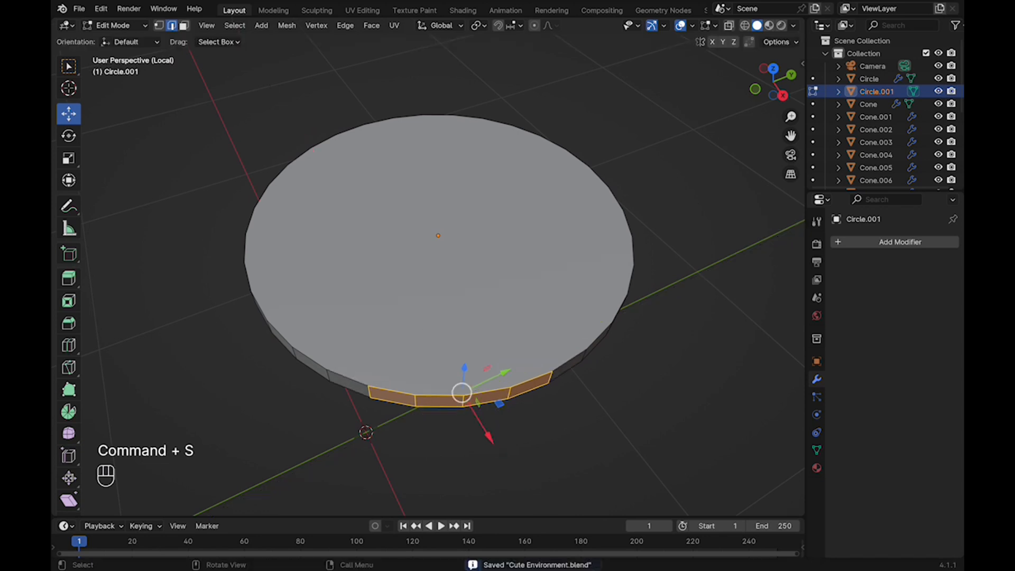
pyautogui.click(415, 388)
pyautogui.moveTo(451, 401); pyautogui.dragTo(453, 394)
# Select neighbouring rim vertices in turn and nudge them slightly so the disc's front outline becomes irregular.
pyautogui.moveTo(453, 395); pyautogui.dragTo(402, 397, button='middle')
pyautogui.keyDown('shift'); pyautogui.click(548, 356); pyautogui.keyUp('shift')
pyautogui.press('super+s')
pyautogui.moveTo(536, 388); pyautogui.dragTo(538, 390)
pyautogui.click(386, 347)
pyautogui.keyDown('shift'); pyautogui.click(423, 354); pyautogui.keyUp('shift')
pyautogui.moveTo(430, 375); pyautogui.dragTo(431, 377)
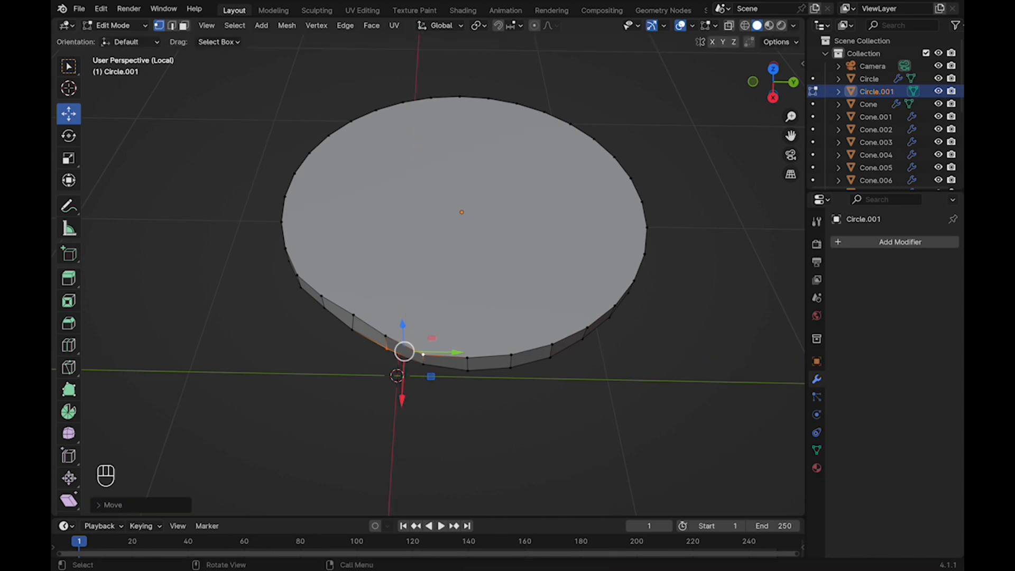
# Move further groups of rim vertices slightly in and out along the disc's adjoining side, saving the file between edits.
pyautogui.moveTo(430, 376); pyautogui.dragTo(382, 376, button='middle')
pyautogui.press('super+s')
pyautogui.press('super+s')
pyautogui.moveTo(487, 328); pyautogui.dragTo(487, 324)
pyautogui.keyDown('shift'); pyautogui.click(525, 367); pyautogui.keyUp('shift')
pyautogui.moveTo(510, 399); pyautogui.dragTo(513, 401)
pyautogui.press('super+s')
pyautogui.moveTo(513, 402); pyautogui.dragTo(490, 398, button='middle')
pyautogui.moveTo(492, 326); pyautogui.dragTo(491, 324)
pyautogui.press('super+s')
pyautogui.moveTo(492, 323); pyautogui.dragTo(464, 302, button='middle')
pyautogui.press('super+s')
# Work around to the disc's next side and pull a short rim segment outward into a slight bulge.
pyautogui.moveTo(565, 377); pyautogui.dragTo(568, 392, button='middle')
pyautogui.moveTo(568, 391); pyautogui.dragTo(569, 394)
pyautogui.moveTo(570, 394); pyautogui.dragTo(520, 394, button='middle')
pyautogui.keyDown('shift'); pyautogui.moveTo(520, 393); pyautogui.dragTo(495, 368, button='middle'); pyautogui.keyUp('shift')
pyautogui.moveTo(611, 360); pyautogui.dragTo(611, 360)
pyautogui.keyDown('shift'); pyautogui.moveTo(611, 361); pyautogui.dragTo(536, 383, button='middle'); pyautogui.keyUp('shift')
pyautogui.press('super+s')
pyautogui.moveTo(480, 364); pyautogui.dragTo(485, 372)
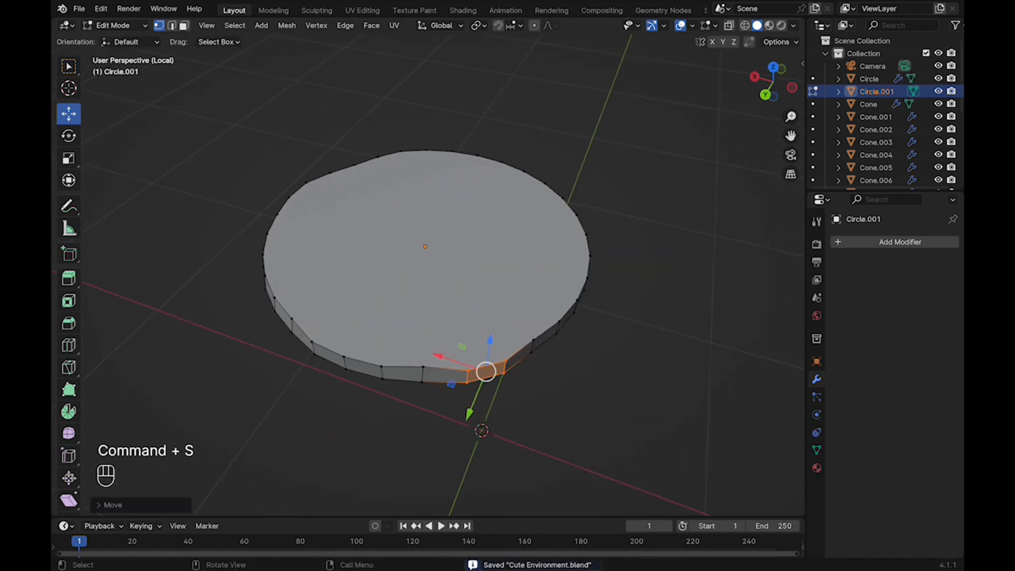
# Push small sections of the rim inward on the remaining sides of the disc and save the file.
pyautogui.moveTo(485, 372); pyautogui.dragTo(446, 385, button='middle')
pyautogui.keyDown('shift'); pyautogui.moveTo(447, 384); pyautogui.dragTo(488, 351, button='middle'); pyautogui.keyUp('shift')
pyautogui.moveTo(512, 324); pyautogui.dragTo(513, 317)
pyautogui.moveTo(506, 343); pyautogui.dragTo(332, 358, button='middle')
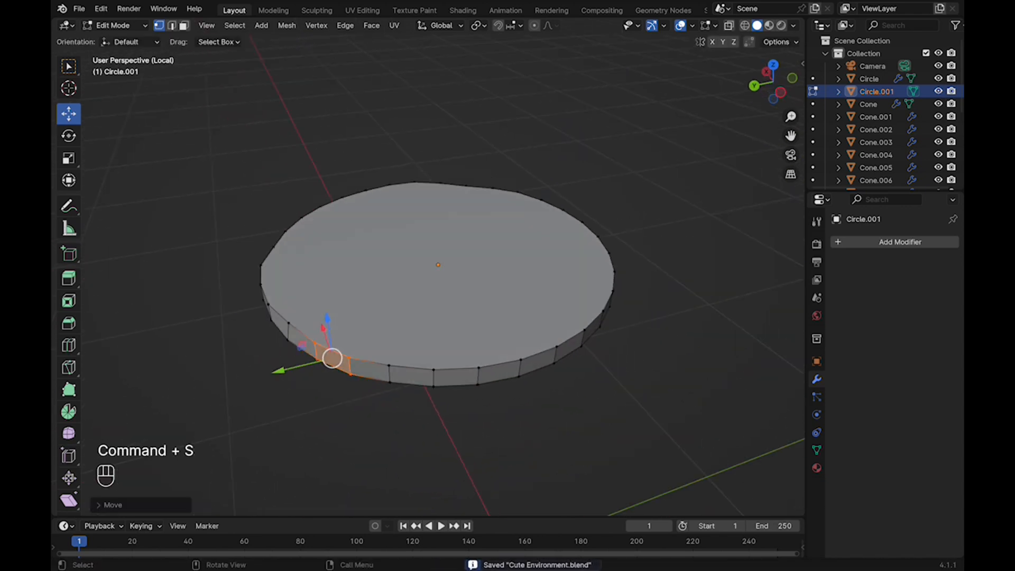
pyautogui.press('super+s')
pyautogui.moveTo(434, 370); pyautogui.dragTo(456, 402, button='middle')
pyautogui.moveTo(456, 338); pyautogui.dragTo(455, 330)
pyautogui.moveTo(456, 330); pyautogui.dragTo(528, 286, button='middle')
pyautogui.keyDown('shift'); pyautogui.moveTo(529, 286); pyautogui.dragTo(568, 311, button='middle'); pyautogui.keyUp('shift')
pyautogui.moveTo(620, 322); pyautogui.dragTo(614, 326)
# Select single vertices on the disc's upper rim and lower them slightly for an uneven top edge.
pyautogui.click(429, 315)
pyautogui.moveTo(429, 315); pyautogui.dragTo(476, 323, button='middle')
pyautogui.keyDown('shift'); pyautogui.moveTo(477, 323); pyautogui.dragTo(360, 323, button='middle'); pyautogui.keyUp('shift')
pyautogui.click(455, 329)
pyautogui.press('super+s')
pyautogui.moveTo(455, 285); pyautogui.dragTo(456, 290)
pyautogui.keyDown('shift'); pyautogui.moveTo(455, 290); pyautogui.dragTo(571, 285, button='middle'); pyautogui.keyUp('shift')
pyautogui.click(487, 335)
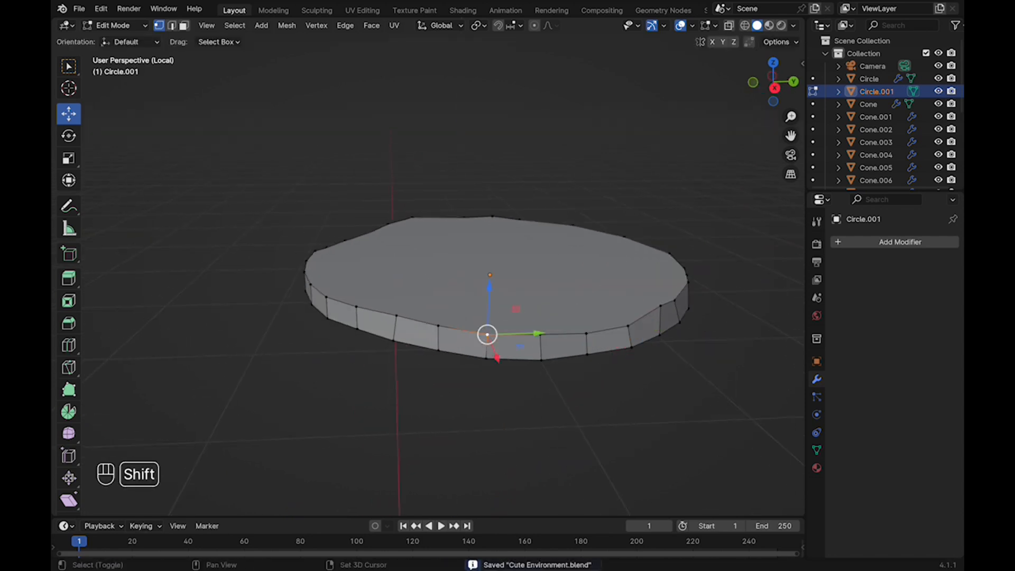
pyautogui.moveTo(440, 276); pyautogui.dragTo(440, 281)
# Select two separate rim vertices together, shift them slightly outward and save the file.
pyautogui.moveTo(439, 281); pyautogui.dragTo(370, 317, button='middle')
pyautogui.click(446, 364)
pyautogui.keyDown('shift'); pyautogui.click(557, 331); pyautogui.keyUp('shift')
pyautogui.moveTo(557, 331); pyautogui.dragTo(550, 365, button='middle')
pyautogui.press('super+s')
pyautogui.moveTo(524, 367); pyautogui.dragTo(527, 372)
pyautogui.moveTo(527, 372); pyautogui.dragTo(449, 349, button='middle')
# Pull three adjacent lower rim vertices slightly outward, save the file, and leave Edit Mode and local view.
pyautogui.click(477, 394)
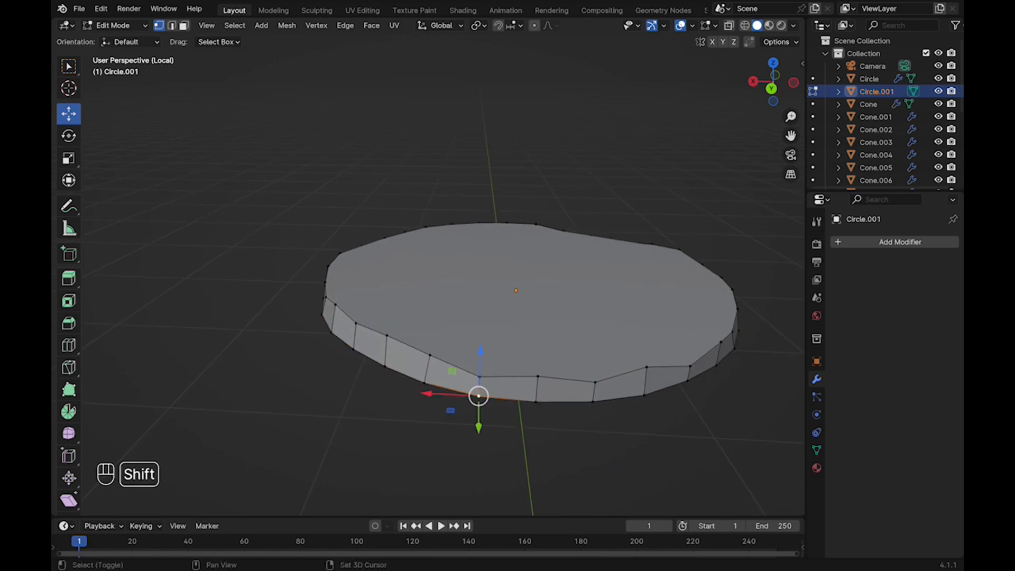
pyautogui.keyDown('shift'); pyautogui.click(534, 400); pyautogui.keyUp('shift')
pyautogui.keyDown('shift'); pyautogui.click(594, 401); pyautogui.keyUp('shift')
pyautogui.moveTo(593, 400); pyautogui.dragTo(590, 444, button='middle')
pyautogui.moveTo(516, 448); pyautogui.dragTo(517, 451)
pyautogui.moveTo(517, 451); pyautogui.dragTo(476, 423, button='middle')
pyautogui.press('super+s')
pyautogui.press('Tab')
pyautogui.scroll(-3, 615, 300)
pyautogui.press('/')
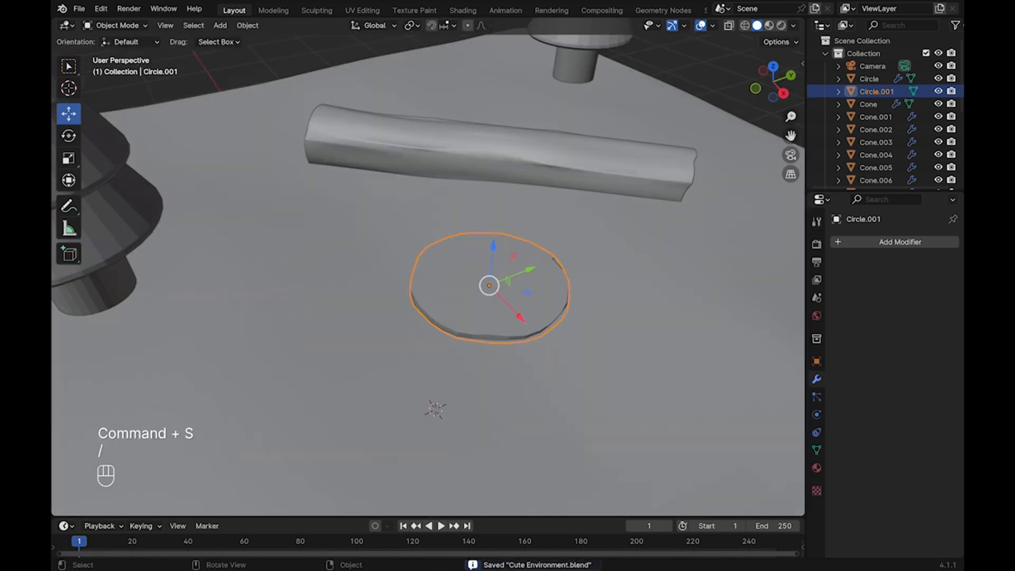
# Try a Bevel modifier with 0.1 m amount and 3 segments on the disc, and remove it.
pyautogui.click(124, 216)
pyautogui.keyDown('shift'); pyautogui.click(479, 296); pyautogui.keyUp('shift')
pyautogui.click(370, 343)
pyautogui.click(488, 302)
pyautogui.keyDown('shift'); pyautogui.click(613, 327); pyautogui.keyUp('shift')
pyautogui.click(922, 263)
pyautogui.click(893, 303)
pyautogui.moveTo(555, 296); pyautogui.dragTo(523, 271, button='middle')
pyautogui.click(497, 269)
pyautogui.click(475, 328)
pyautogui.click(502, 267)
pyautogui.scroll(3, 502, 267)
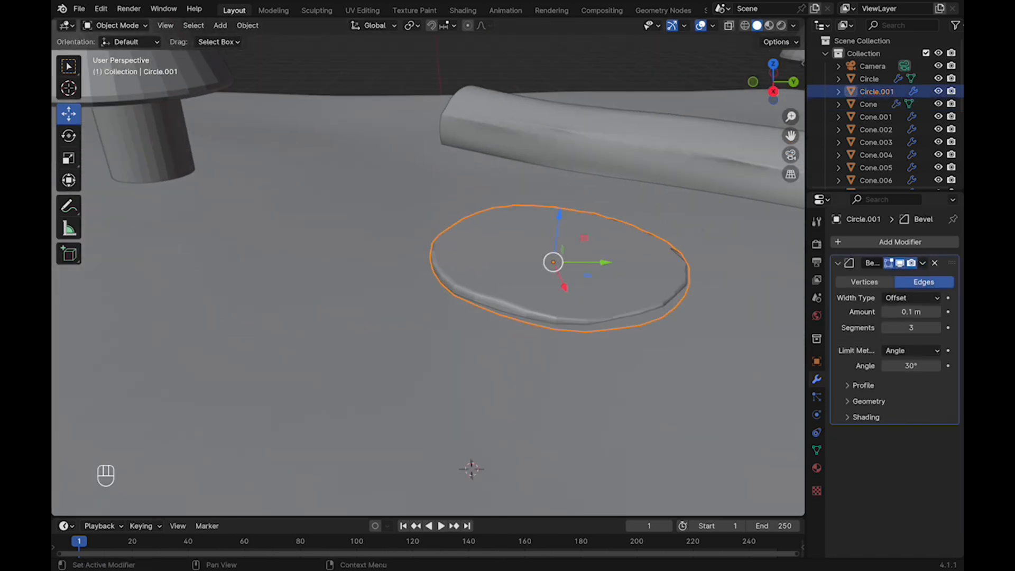
pyautogui.click(934, 263)
# Rotate the disc slightly with the Rotate tool, deselect it and save the file.
pyautogui.hotkey('shift', 'space')
pyautogui.press('r')
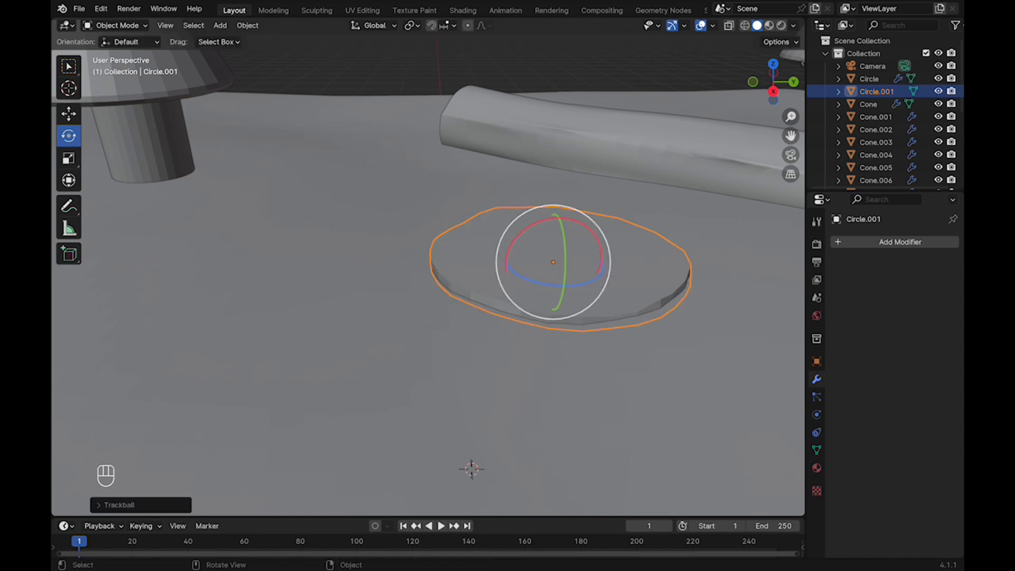
pyautogui.hotkey('alt', 'a')
pyautogui.press('super+s')
pyautogui.scroll(-5, 528, 270)
pyautogui.press('super+s')
# Duplicate the fallen log and place the copy along the Y axis.
pyautogui.click(533, 211)
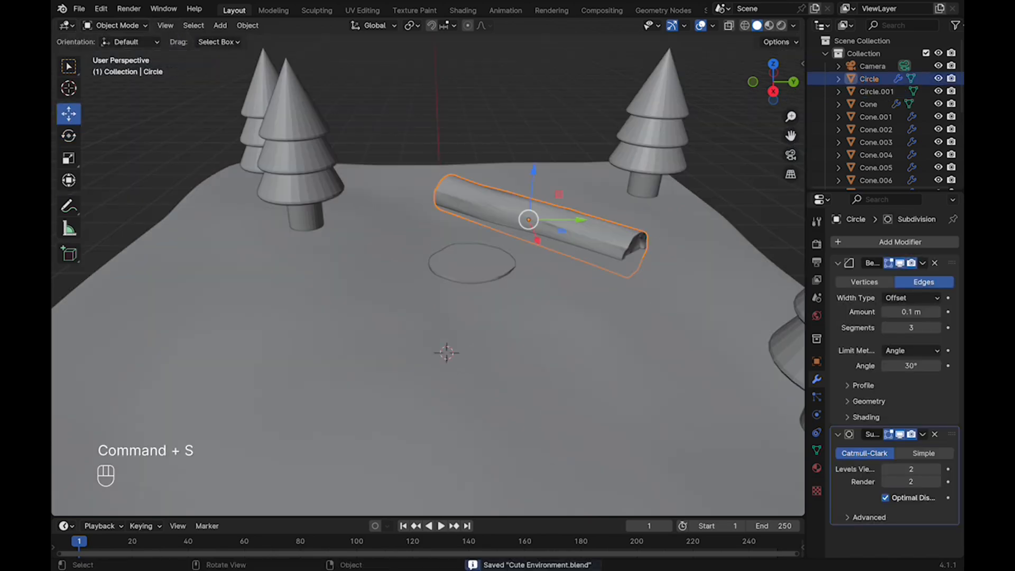
pyautogui.moveTo(534, 211); pyautogui.dragTo(544, 259, button='middle')
pyautogui.click(773, 68)
pyautogui.hotkey('shift', 'd')
pyautogui.press('y')
pyautogui.click(623, 288)
# Scale the duplicated log down to a small size and move it over the disc.
pyautogui.press('s')
pyautogui.click(437, 240)
pyautogui.moveTo(364, 187); pyautogui.dragTo(466, 201)
pyautogui.press('s')
pyautogui.click(520, 248)
# Lower the small log until it rests on the disc's surface and fine-tune its position.
pyautogui.scroll(4, 520, 248)
pyautogui.moveTo(521, 249); pyautogui.dragTo(445, 233, button='middle')
pyautogui.scroll(2, 462, 182)
pyautogui.click(449, 235)
pyautogui.moveTo(493, 159); pyautogui.dragTo(493, 178)
pyautogui.moveTo(491, 224); pyautogui.dragTo(490, 221)
pyautogui.moveTo(493, 168); pyautogui.dragTo(492, 171)
pyautogui.moveTo(491, 177); pyautogui.dragTo(452, 248, button='middle')
# Rotate the small log to lie diagonally across the middle of the disc and save the file.
pyautogui.click(423, 230)
pyautogui.keyDown('shift'); pyautogui.moveTo(602, 259); pyautogui.dragTo(467, 182, button='middle'); pyautogui.keyUp('shift')
pyautogui.scroll(1, 468, 183)
pyautogui.click(467, 182)
pyautogui.scroll(-2, 465, 211)
pyautogui.press('super+s')
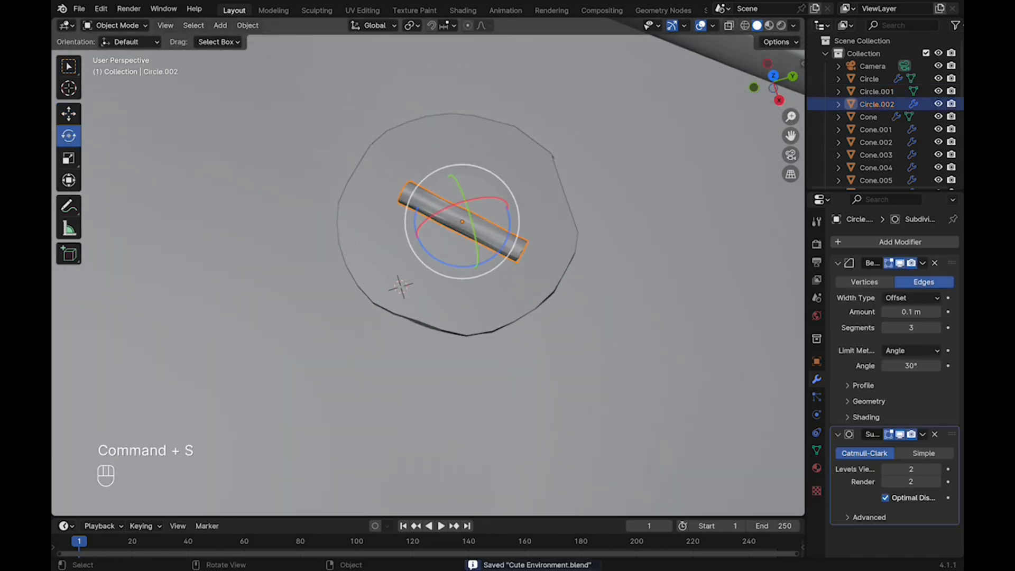
pyautogui.click(773, 76)
pyautogui.moveTo(355, 204); pyautogui.dragTo(430, 184)
pyautogui.click(69, 113)
# Isolate the small log, enter Edit Mode and nudge a group of vertices along its body slightly down.
pyautogui.moveTo(317, 296); pyautogui.dragTo(203, 211, button='middle')
pyautogui.press('/')
pyautogui.press('Tab')
pyautogui.moveTo(391, 227); pyautogui.dragTo(449, 229, button='middle')
pyautogui.moveTo(346, 190); pyautogui.dragTo(370, 198, button='middle')
pyautogui.moveTo(375, 199); pyautogui.dragTo(430, 244)
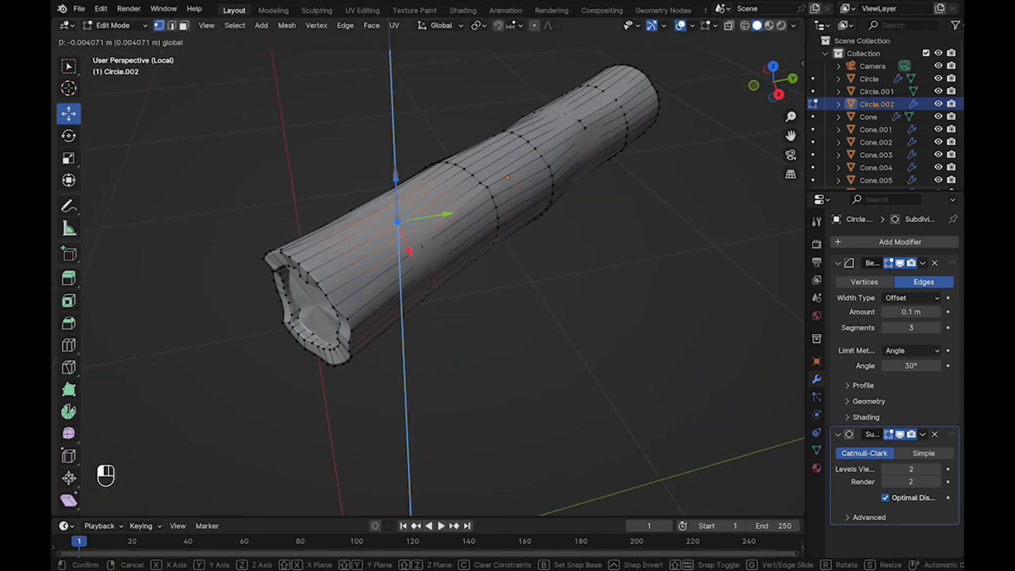
pyautogui.moveTo(399, 173); pyautogui.dragTo(399, 173)
# Select vertices on the lower part of the small log near its end, shift them slightly and save the file.
pyautogui.moveTo(399, 174); pyautogui.dragTo(465, 168, button='middle')
pyautogui.moveTo(315, 264); pyautogui.dragTo(409, 340)
pyautogui.moveTo(410, 338); pyautogui.dragTo(452, 333, button='middle')
pyautogui.press('super+s')
pyautogui.moveTo(465, 290); pyautogui.dragTo(467, 294)
pyautogui.moveTo(467, 295); pyautogui.dragTo(468, 251, button='middle')
pyautogui.scroll(2, 467, 264)
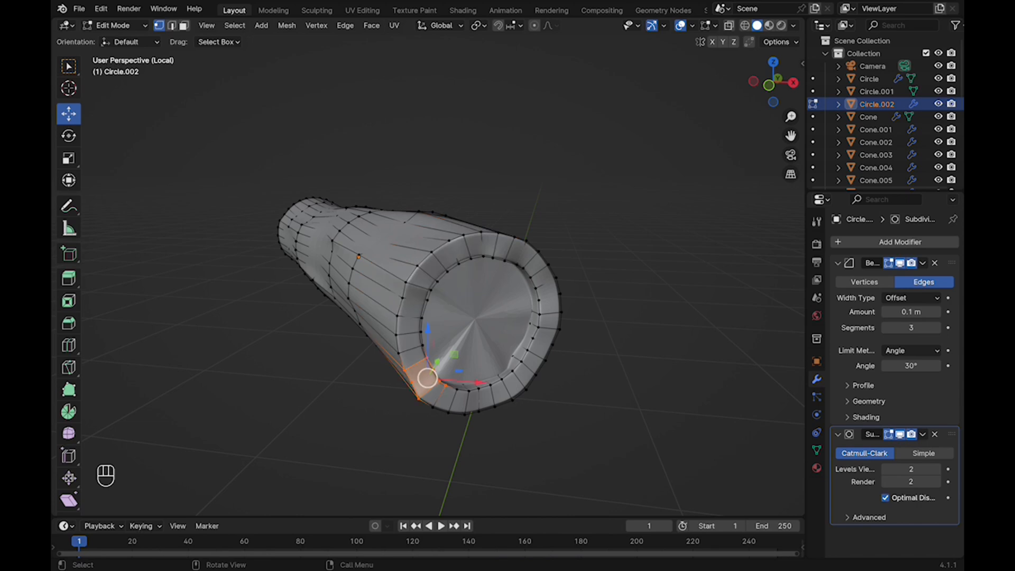
# Nudge the selected lower vertices at the small log's end to make the rim more uneven, and save the file.
pyautogui.moveTo(438, 338); pyautogui.dragTo(450, 364, button='middle')
pyautogui.press('super+s')
pyautogui.moveTo(440, 358); pyautogui.dragTo(441, 356)
pyautogui.moveTo(441, 356); pyautogui.dragTo(476, 370, button='middle')
pyautogui.moveTo(459, 366); pyautogui.dragTo(453, 367)
pyautogui.keyDown('shift'); pyautogui.moveTo(453, 368); pyautogui.dragTo(565, 372, button='middle'); pyautogui.keyUp('shift')
# Select the vertices along the small log's lower side and shift them slightly to vary its outline.
pyautogui.moveTo(434, 206); pyautogui.dragTo(506, 286)
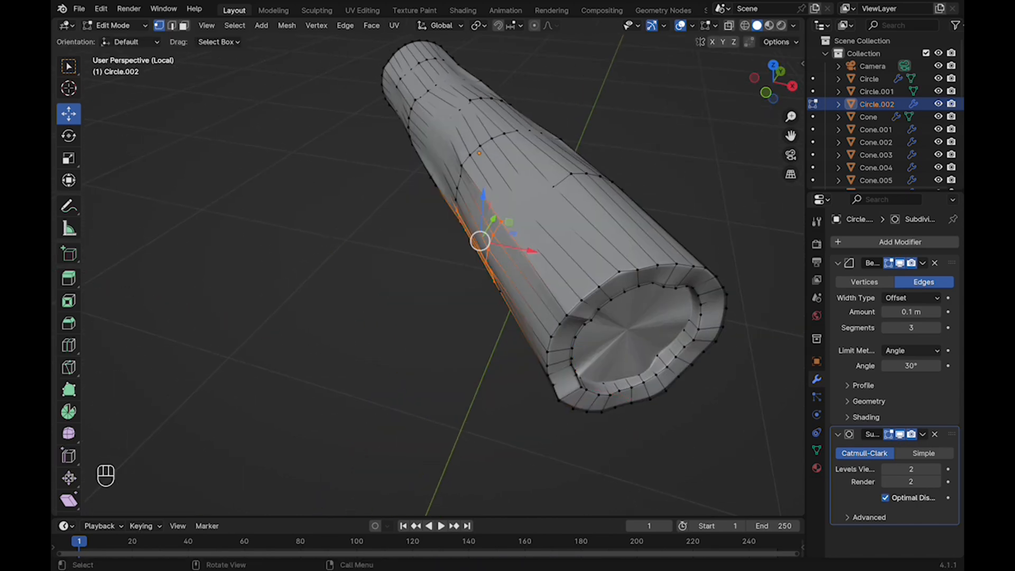
pyautogui.moveTo(514, 233); pyautogui.dragTo(511, 234)
pyautogui.moveTo(511, 234); pyautogui.dragTo(563, 235, button='middle')
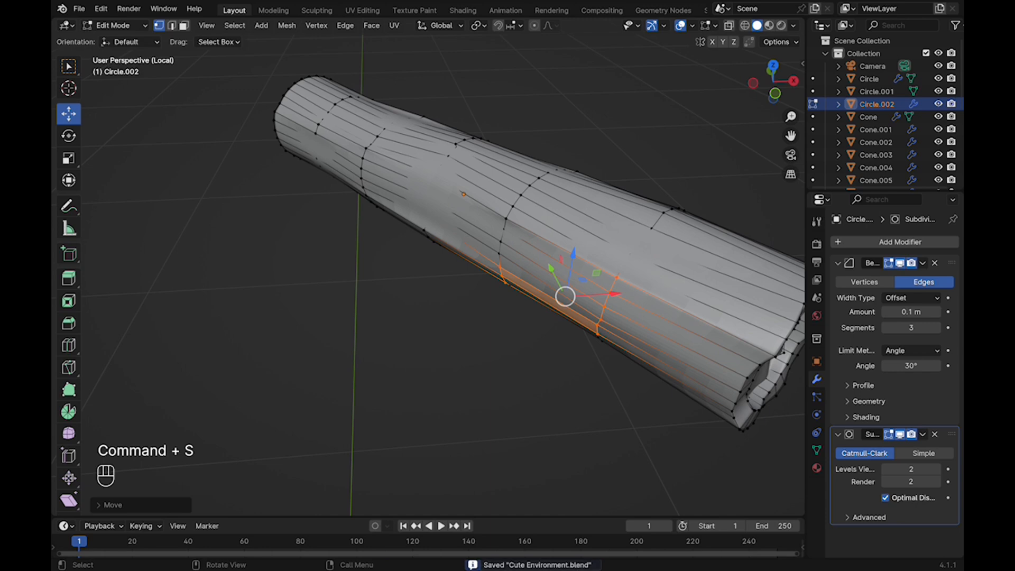
# Select vertex groups along the small log's body and shift them slightly, save the file, and undo the last nudge.
pyautogui.moveTo(454, 208); pyautogui.dragTo(456, 206)
pyautogui.moveTo(483, 218); pyautogui.dragTo(497, 247)
pyautogui.keyDown('shift'); pyautogui.moveTo(497, 246); pyautogui.dragTo(566, 320, button='middle'); pyautogui.keyUp('shift')
pyautogui.moveTo(347, 176); pyautogui.dragTo(395, 238)
pyautogui.press('super+s')
pyautogui.moveTo(401, 192); pyautogui.dragTo(402, 193)
pyautogui.press('super+z')
# Nudge the upper rim vertices at the small log's open end, leave Edit Mode and save the file.
pyautogui.scroll(-3, 423, 264)
pyautogui.keyDown('shift'); pyautogui.moveTo(476, 296); pyautogui.dragTo(413, 233, button='middle'); pyautogui.keyUp('shift')
pyautogui.moveTo(502, 249); pyautogui.dragTo(574, 291)
pyautogui.moveTo(537, 226); pyautogui.dragTo(537, 230)
pyautogui.moveTo(537, 229); pyautogui.dragTo(537, 233)
pyautogui.keyDown('shift'); pyautogui.moveTo(537, 233); pyautogui.dragTo(593, 312, button='middle'); pyautogui.keyUp('shift')
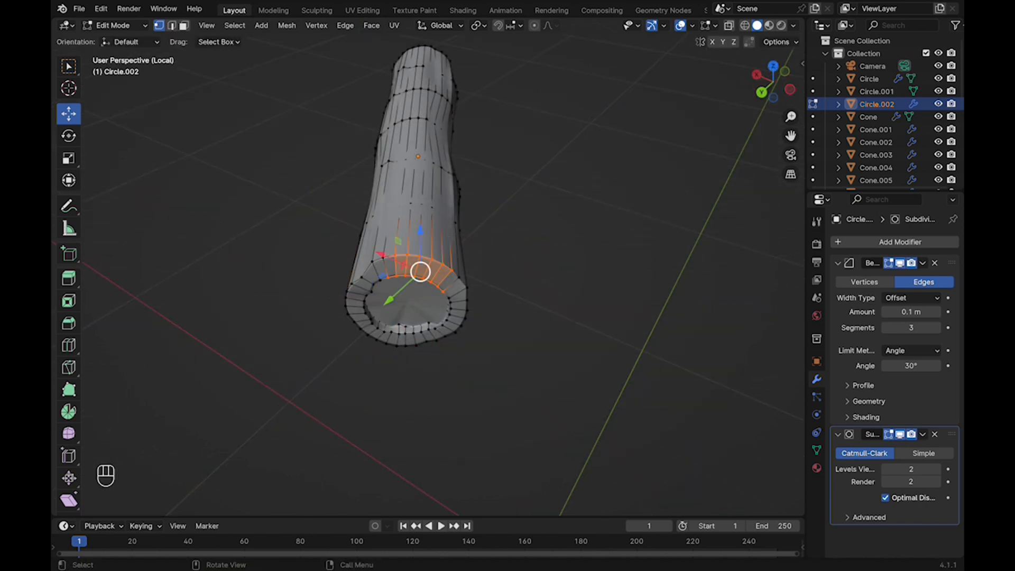
pyautogui.press('Tab')
pyautogui.press('super+s')
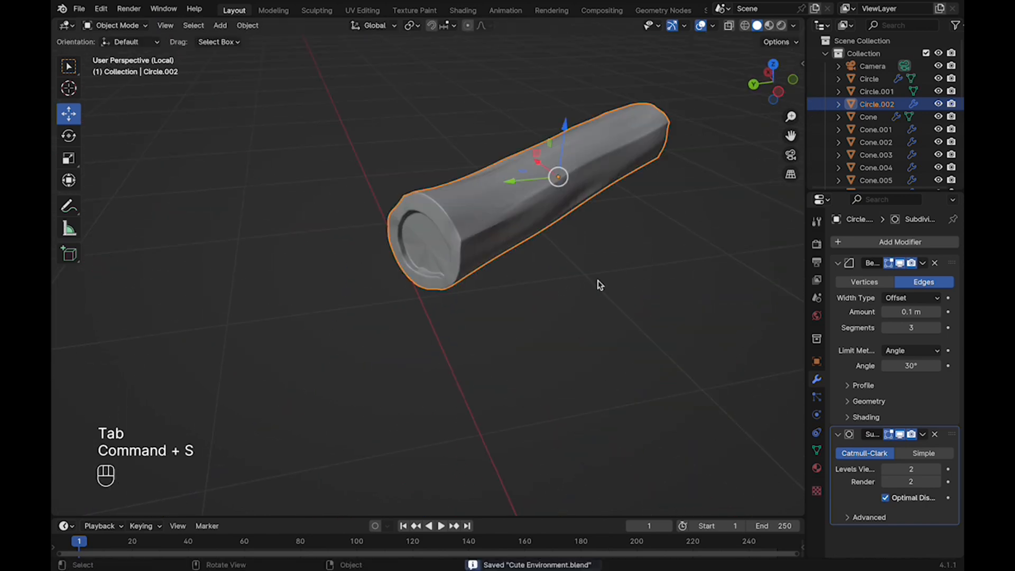
# Return to the full scene, rotate the small log in top view, and duplicate and rotate the copy so it crosses the first.
pyautogui.press('/')
pyautogui.press('super+s')
pyautogui.click(773, 66)
pyautogui.press('super+s')
pyautogui.moveTo(454, 241); pyautogui.dragTo(447, 304)
pyautogui.hotkey('shift', 'd')
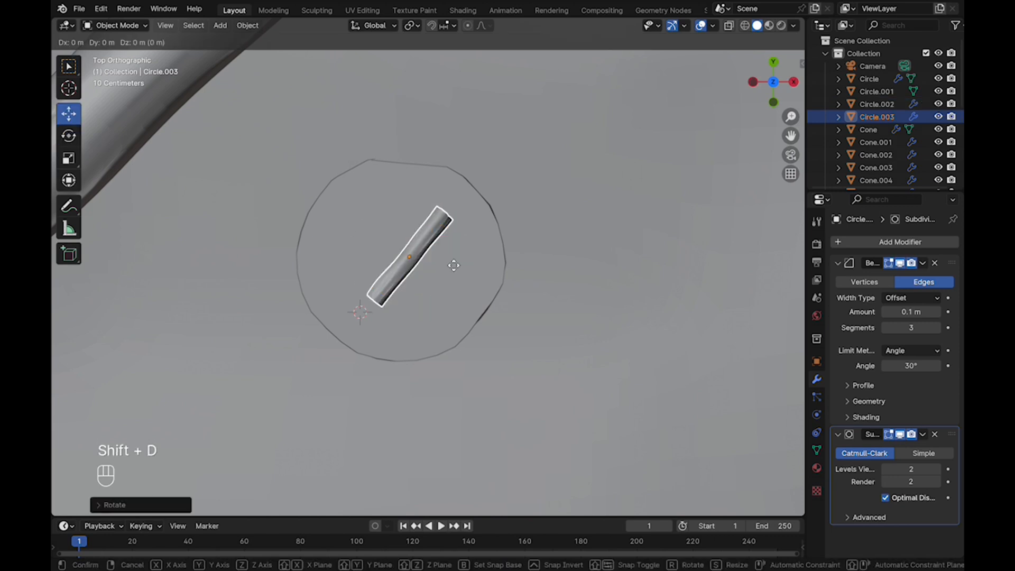
pyautogui.moveTo(445, 226); pyautogui.dragTo(437, 293)
# Adjust the heights of the two crossed logs so they overlap on the disc, and save the file.
pyautogui.moveTo(437, 290); pyautogui.dragTo(299, 214, button='middle')
pyautogui.moveTo(481, 239); pyautogui.dragTo(482, 238)
pyautogui.click(458, 262)
pyautogui.moveTo(482, 239); pyautogui.dragTo(481, 238)
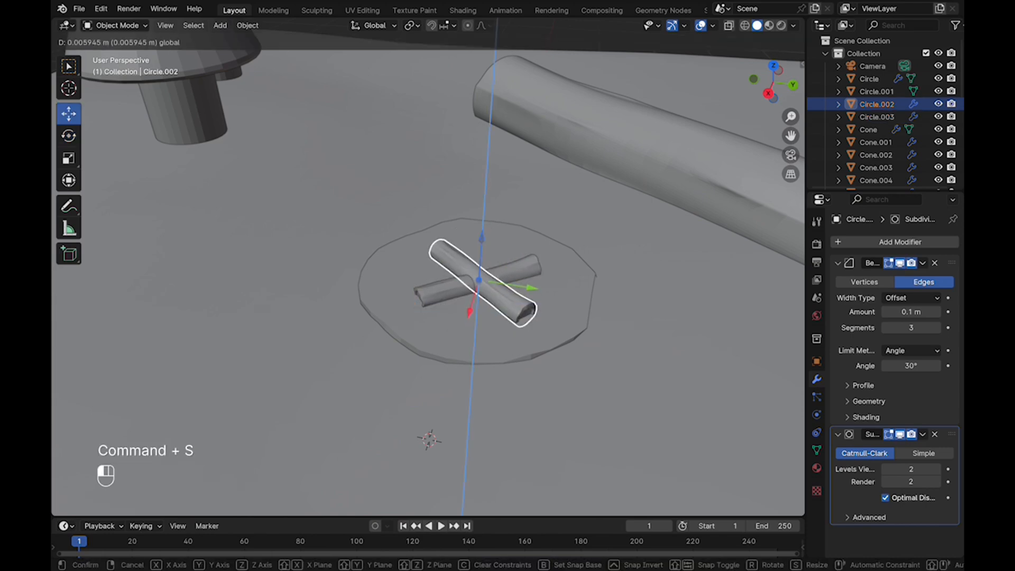
pyautogui.press('super+s')
pyautogui.scroll(-4, 478, 281)
pyautogui.click(401, 317)
pyautogui.moveTo(401, 317)
pyautogui.mouseDown(button='middle')
pyautogui.moveTo(475, 315)
pyautogui.moveTo(410, 324)
pyautogui.mouseUp(button='middle')
pyautogui.press('super+s')
pyautogui.scroll(-3, 475, 315)
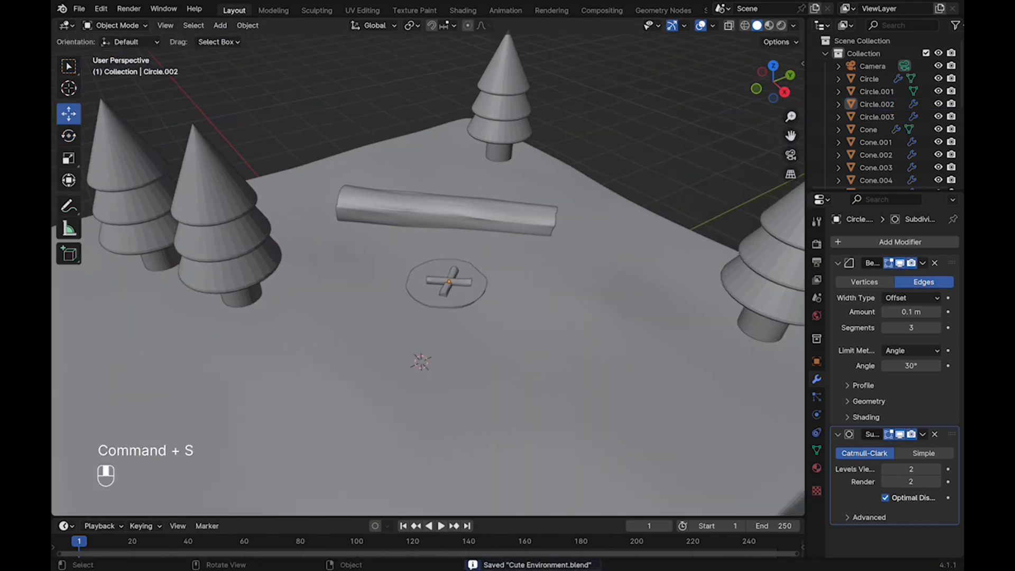
# Add a cube to the clearing, scale it down, reposition it and save the file.
pyautogui.scroll(1, 410, 323)
pyautogui.keyDown('shift'); pyautogui.moveTo(512, 266); pyautogui.dragTo(496, 287, button='middle'); pyautogui.keyUp('shift')
pyautogui.hotkey('shift', 'a')
pyautogui.moveTo(495, 286)
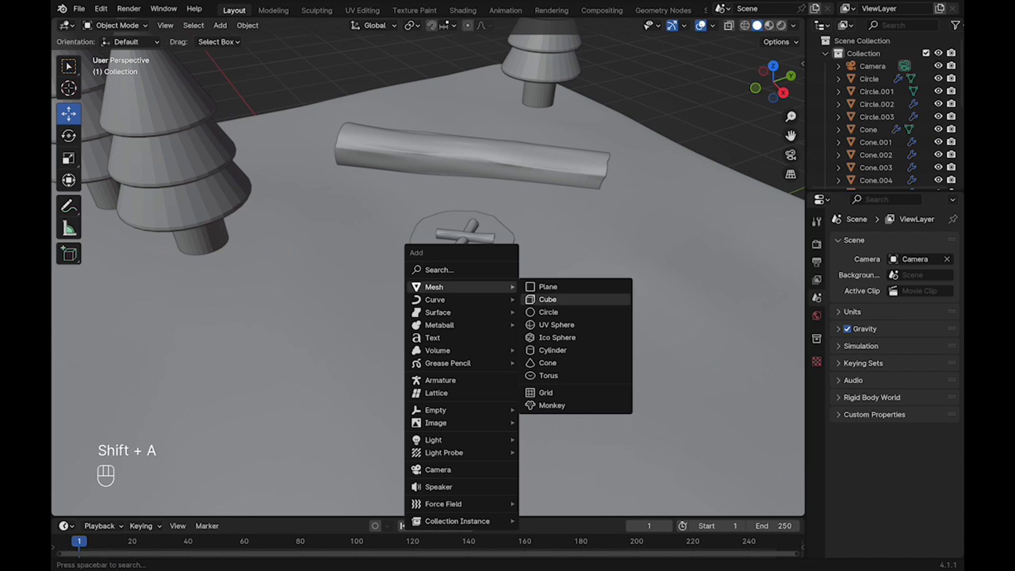
pyautogui.click(548, 299)
pyautogui.press('s')
pyautogui.moveTo(428, 295); pyautogui.dragTo(428, 131)
pyautogui.click(474, 280)
pyautogui.keyDown('shift'); pyautogui.moveTo(428, 131); pyautogui.dragTo(435, 231); pyautogui.keyUp('shift')
pyautogui.press('super+s')
# Isolate the cube and add three evenly spaced loop cuts in each of its three directions, then save the file.
pyautogui.press('/')
pyautogui.scroll(-5, 496, 274)
pyautogui.moveTo(496, 274); pyautogui.dragTo(487, 255, button='middle')
pyautogui.press('Tab')
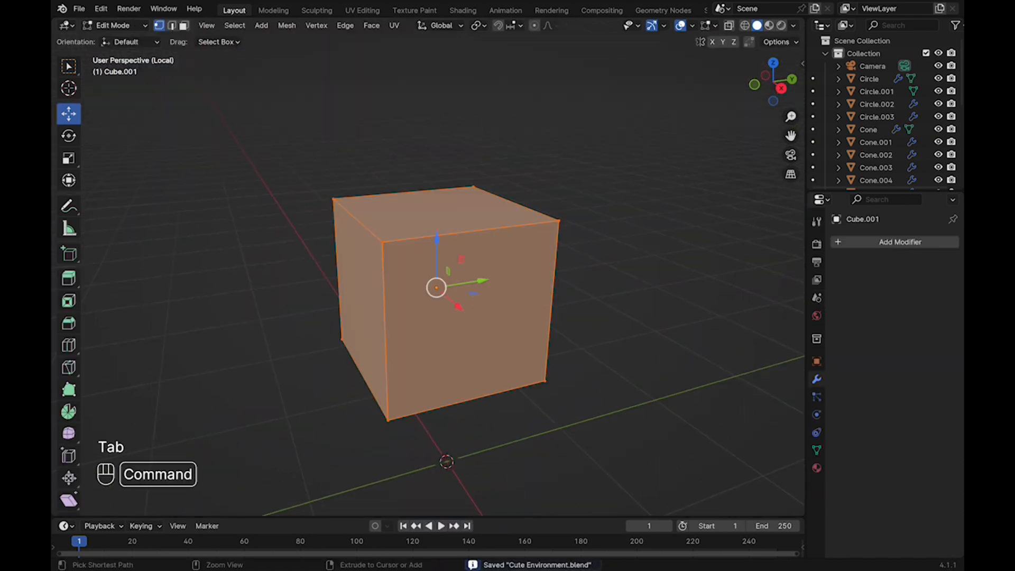
pyautogui.press('super+r')
pyautogui.scroll(2, 454, 233)
pyautogui.click(454, 233)
pyautogui.click(538, 213)
pyautogui.press('super+r')
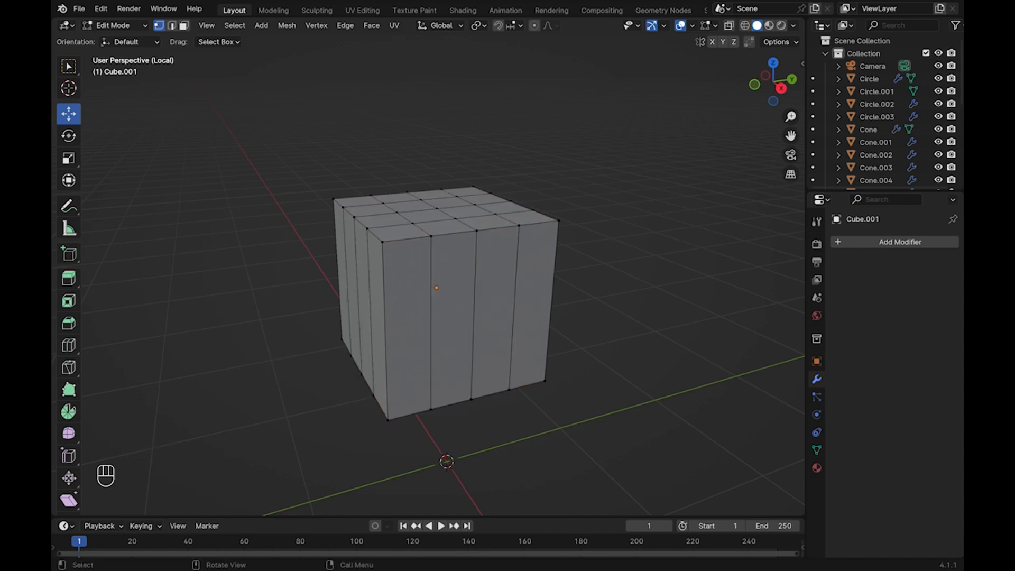
pyautogui.click(528, 309)
pyautogui.hotkey('alt', 'a')
pyautogui.press('super+s')
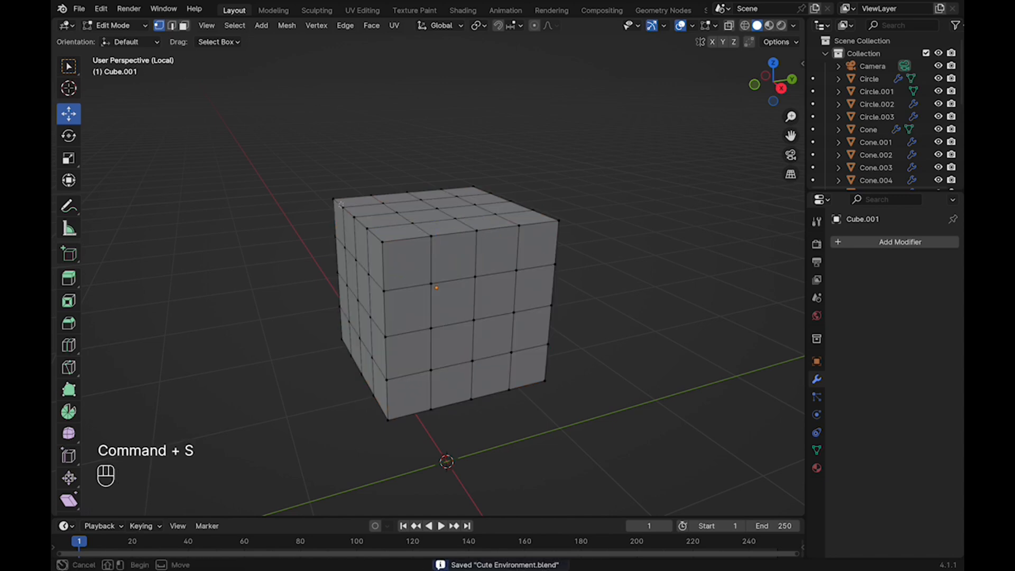
# Select vertex groups at the cube's upper corners and shift them to make the block irregular.
pyautogui.moveTo(383, 191); pyautogui.dragTo(383, 200)
pyautogui.hotkey('alt', 'a')
pyautogui.moveTo(454, 264); pyautogui.dragTo(428, 295, button='middle')
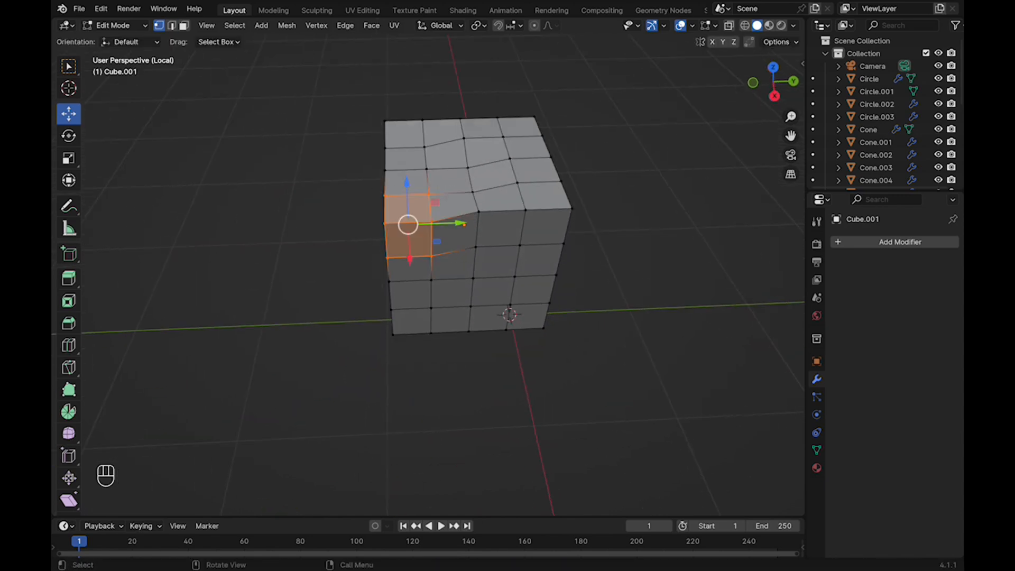
pyautogui.moveTo(408, 224); pyautogui.dragTo(416, 218)
pyautogui.moveTo(595, 210); pyautogui.dragTo(583, 210)
pyautogui.hotkey('alt', 'a')
pyautogui.moveTo(529, 274); pyautogui.dragTo(383, 251, button='middle')
pyautogui.moveTo(546, 141); pyautogui.dragTo(544, 151)
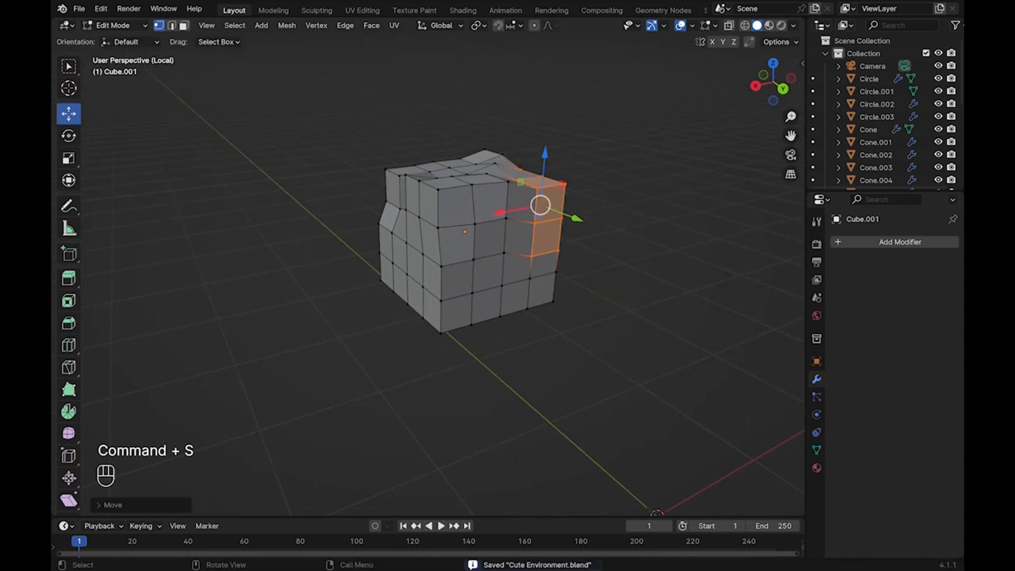
# Shift the remaining upper corner and side vertices of the cube slightly, and save the file.
pyautogui.click(608, 254)
pyautogui.moveTo(423, 264); pyautogui.dragTo(592, 254, button='middle')
pyautogui.keyDown('shift'); pyautogui.moveTo(591, 253); pyautogui.dragTo(560, 264, button='middle'); pyautogui.keyUp('shift')
pyautogui.moveTo(356, 186); pyautogui.dragTo(423, 291)
pyautogui.press('super+s')
pyautogui.moveTo(392, 229); pyautogui.dragTo(392, 237)
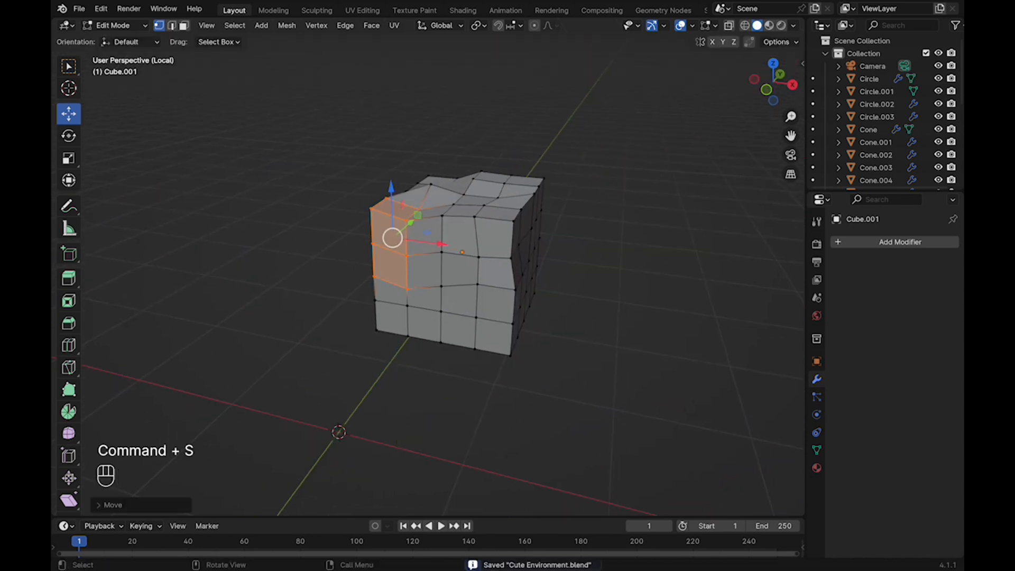
pyautogui.press('super+s')
pyautogui.moveTo(439, 303); pyautogui.dragTo(442, 299)
pyautogui.click(629, 402)
pyautogui.moveTo(634, 418); pyautogui.dragTo(629, 386, button='middle')
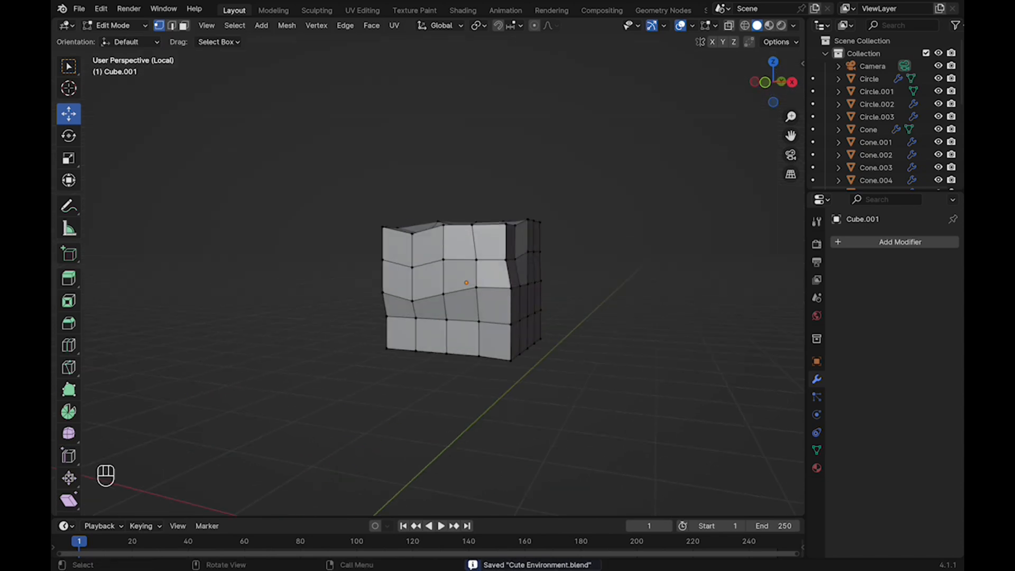
# Flatten the irregular cube along the Z axis in Object Mode, and delete it.
pyautogui.press('Tab')
pyautogui.press('s')
pyautogui.press('s')
pyautogui.press('z')
pyautogui.click(555, 328)
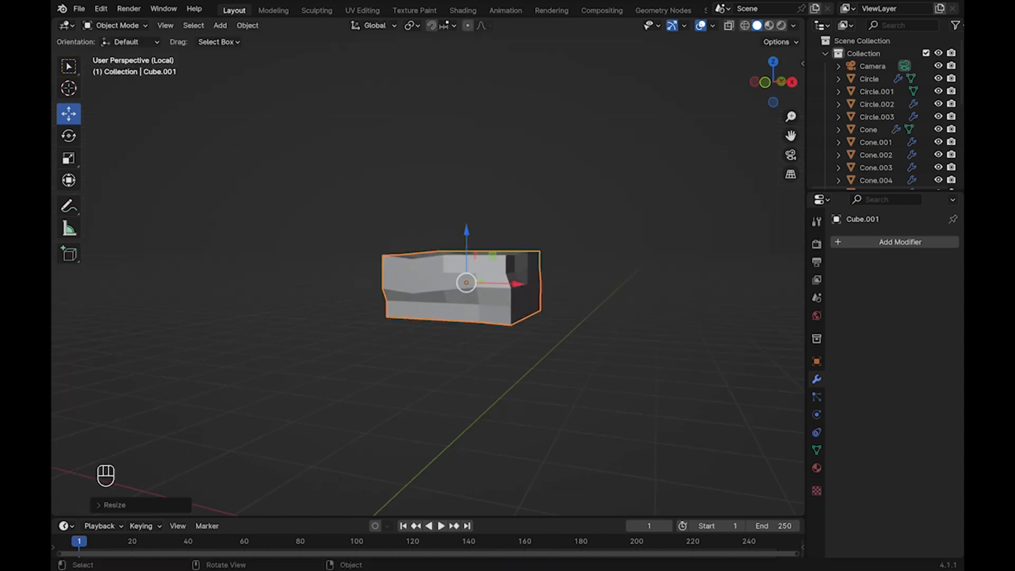
pyautogui.press('x')
pyautogui.click(550, 324)
# Return to the full scene, add a new cube, and move and scale it down near the disc.
pyautogui.press('/')
pyautogui.hotkey('shift', 'a')
pyautogui.moveTo(515, 321)
pyautogui.click(603, 333)
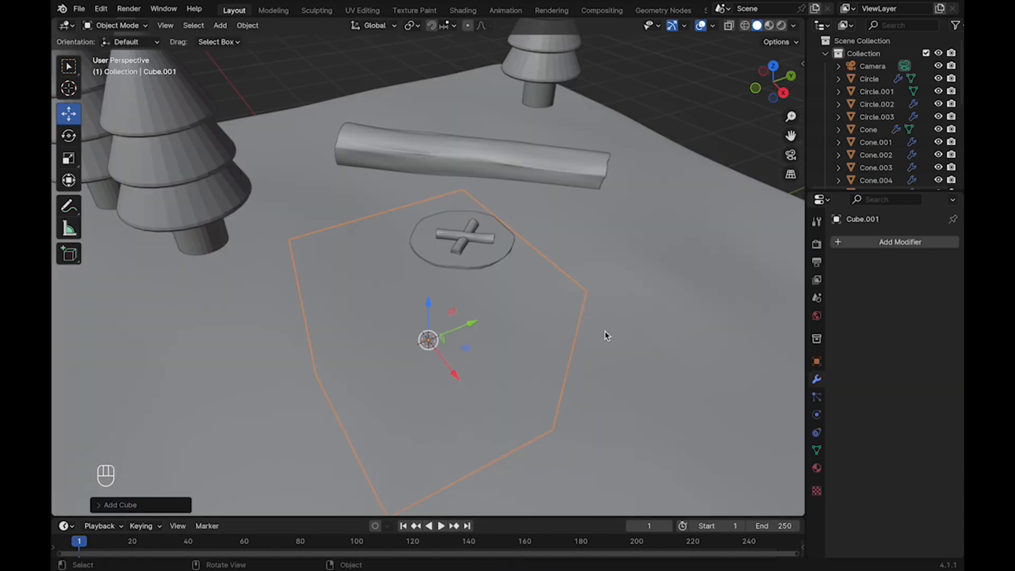
pyautogui.press('g')
pyautogui.press('s')
pyautogui.click(464, 219)
# Isolate the new cube, enter Edit Mode and flatten it along the Z axis into a low block.
pyautogui.press('/')
pyautogui.press('Tab')
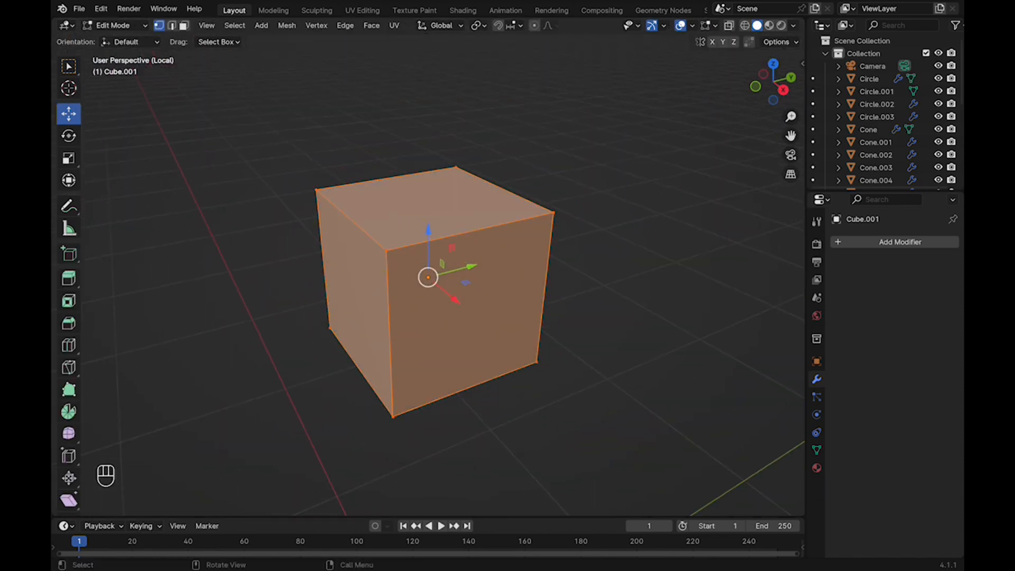
pyautogui.press('s')
pyautogui.press('z')
pyautogui.click(497, 276)
# Add three loop cuts along each horizontal direction and two around the height of the block, and save the file.
pyautogui.press('super+r')
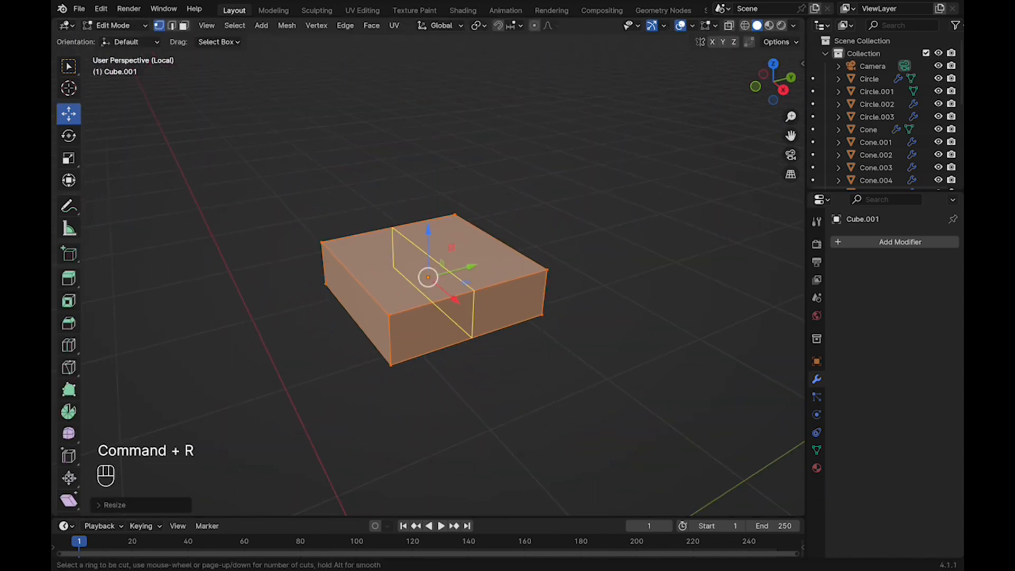
pyautogui.click(515, 307)
pyautogui.rightClick(515, 307)
pyautogui.press('super+r')
pyautogui.click(515, 307)
pyautogui.rightClick(516, 307)
pyautogui.click(515, 306)
pyautogui.rightClick(516, 306)
pyautogui.press('s')
pyautogui.press('super+s')
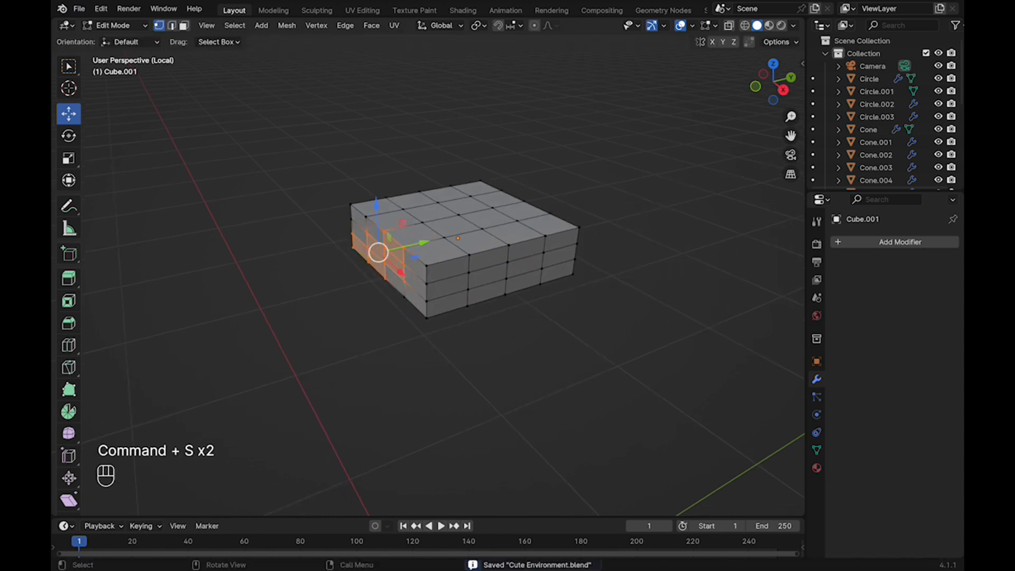
# Push the selected middle vertices of the block's side inward and save the file.
pyautogui.hscroll(-2, 428, 285)
pyautogui.moveTo(400, 251); pyautogui.dragTo(382, 214)
pyautogui.press('super+s')
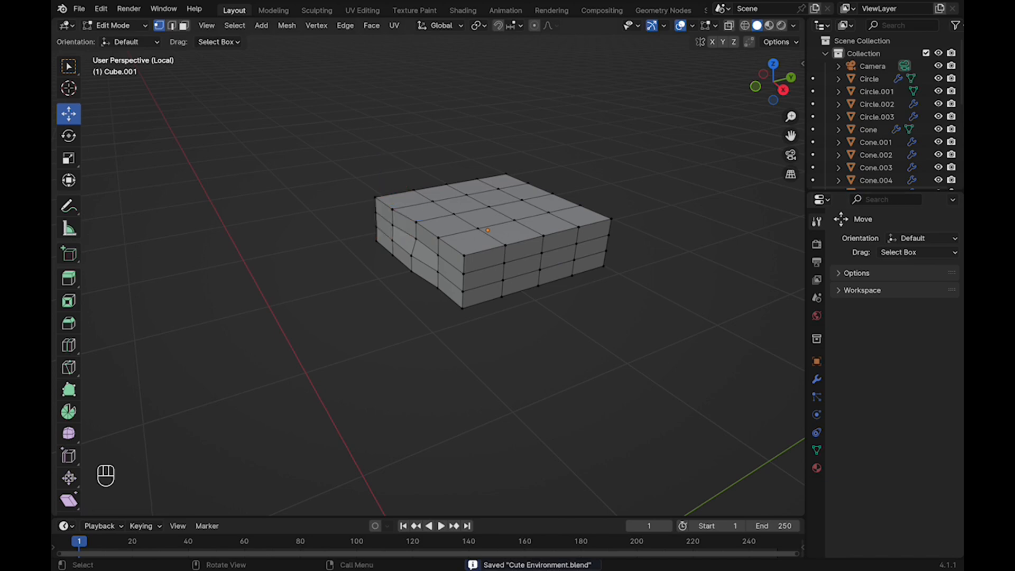
# Push the vertex column beside the block's front corner inward to dent the front side, and save the file.
pyautogui.scroll(3, 382, 214)
pyautogui.click(556, 318)
pyautogui.press('g')
pyautogui.press('y')
pyautogui.press('Escape')
pyautogui.press('super+s')
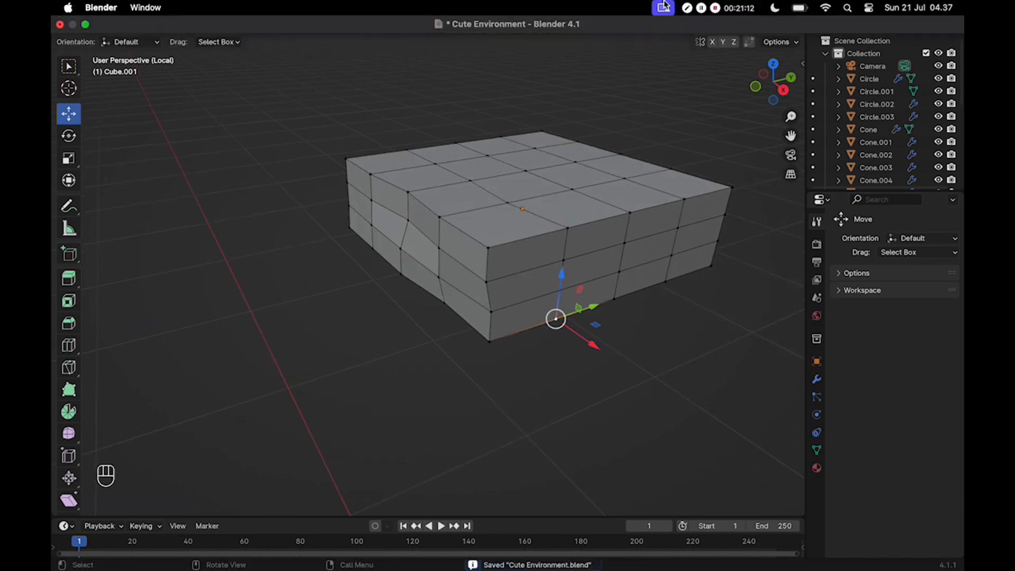
pyautogui.moveTo(586, 222); pyautogui.dragTo(592, 226)
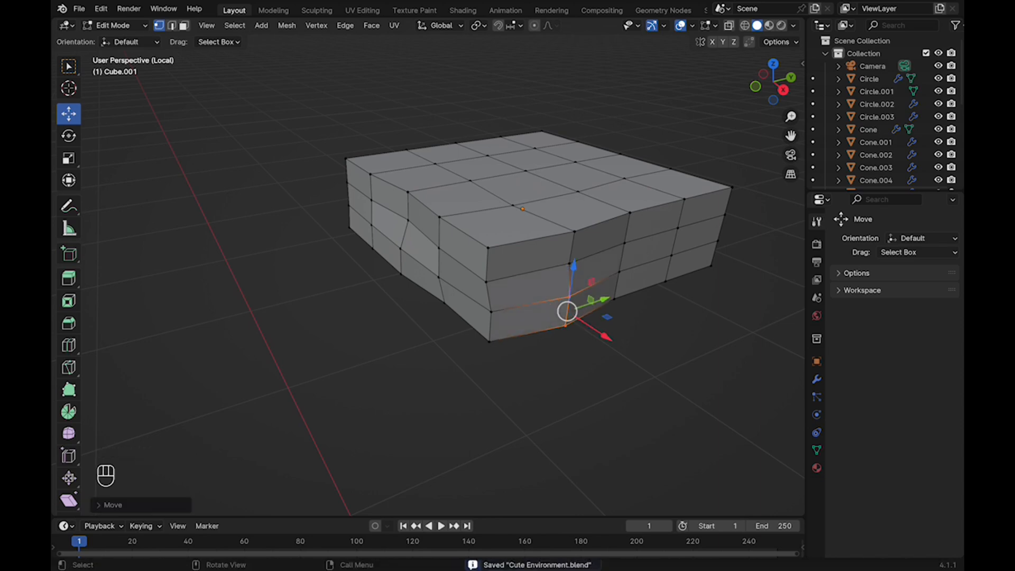
pyautogui.press('super+s')
pyautogui.moveTo(486, 208); pyautogui.dragTo(611, 303)
pyautogui.press('super+s')
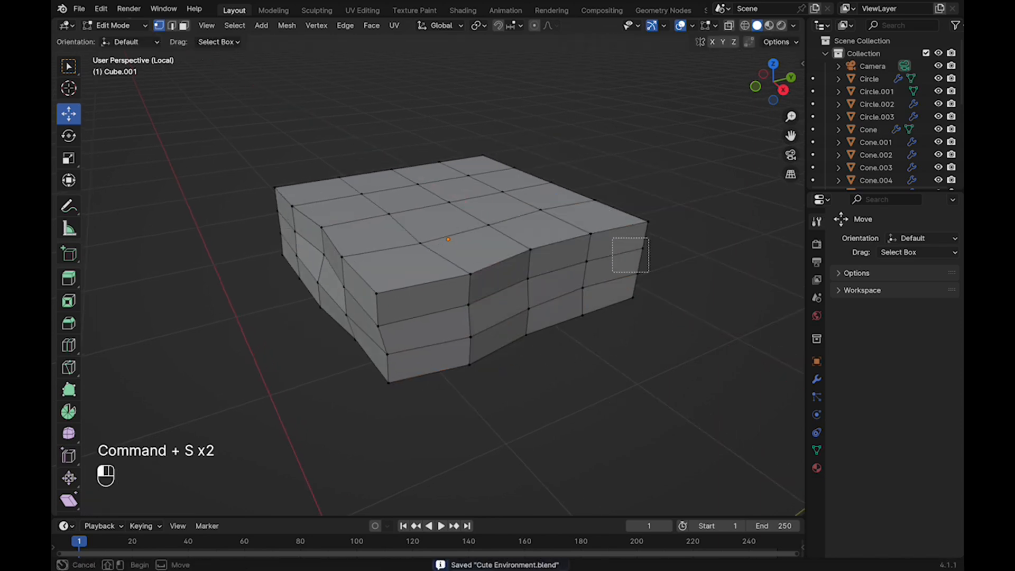
# Select the lower vertices at the block's next corner, shift them slightly and save the file.
pyautogui.click(681, 343)
pyautogui.moveTo(682, 343); pyautogui.dragTo(592, 339, button='middle')
pyautogui.keyDown('shift'); pyautogui.moveTo(592, 338); pyautogui.dragTo(560, 328, button='middle'); pyautogui.keyUp('shift')
pyautogui.moveTo(555, 274); pyautogui.dragTo(613, 339)
pyautogui.moveTo(591, 316); pyautogui.dragTo(600, 320)
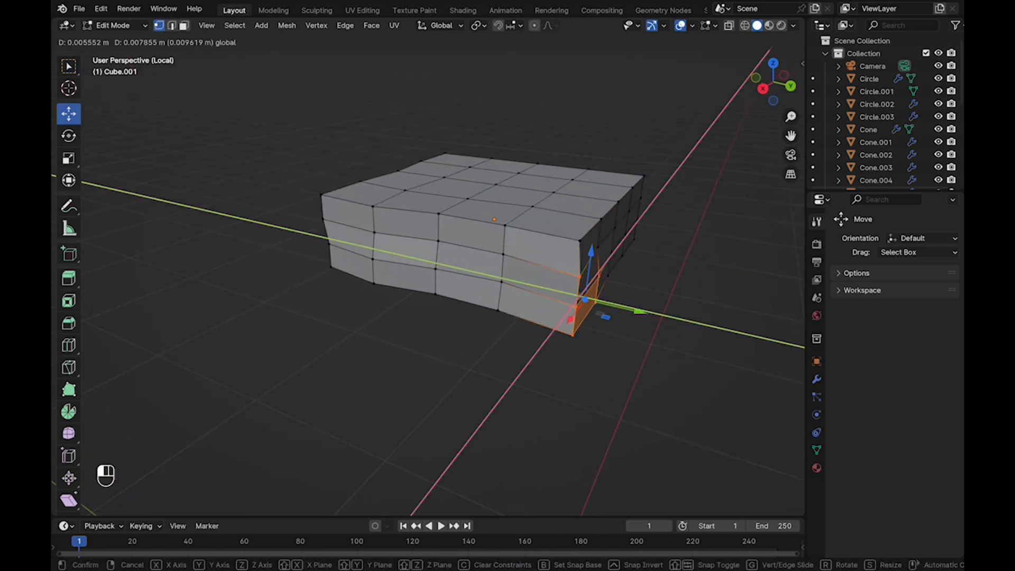
pyautogui.keyDown('shift'); pyautogui.moveTo(600, 319); pyautogui.dragTo(489, 337, button='middle'); pyautogui.keyUp('shift')
pyautogui.press('super+s')
# Nudge the middle vertices of the adjoining side and the neighbouring corner edge to roughen the block's outline.
pyautogui.moveTo(569, 305); pyautogui.dragTo(568, 304)
pyautogui.press('super+s')
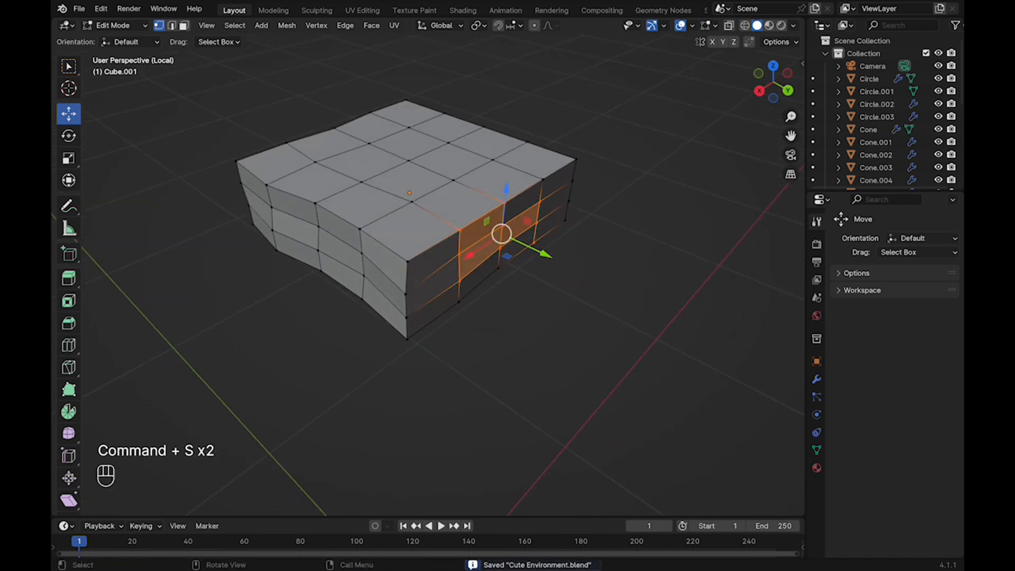
pyautogui.keyDown('shift'); pyautogui.moveTo(502, 227); pyautogui.dragTo(574, 267, button='middle'); pyautogui.keyUp('shift')
pyautogui.moveTo(574, 267); pyautogui.dragTo(568, 263)
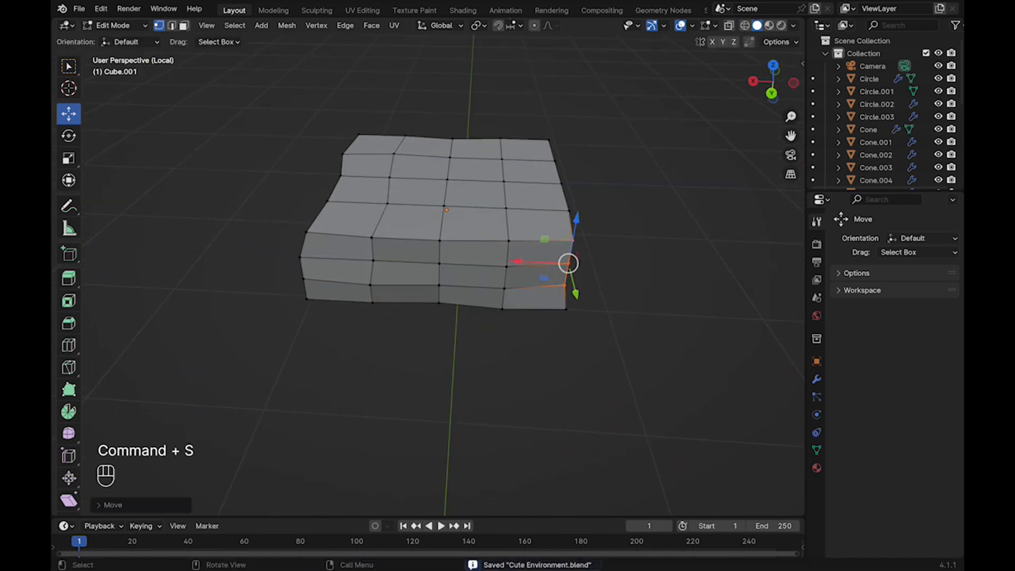
# Raise one vertex group on the block and lower another on its top face slightly.
pyautogui.moveTo(510, 159); pyautogui.dragTo(510, 152)
pyautogui.moveTo(389, 160); pyautogui.dragTo(455, 226)
pyautogui.moveTo(429, 140); pyautogui.dragTo(429, 144)
# Select further vertex groups across the block and lower them slightly to create an uneven rock surface, and save the file.
pyautogui.moveTo(429, 145); pyautogui.dragTo(474, 55, button='middle')
pyautogui.scroll(1, 428, 285)
pyautogui.keyDown('shift'); pyautogui.moveTo(421, 318); pyautogui.dragTo(453, 261, button='middle'); pyautogui.keyUp('shift')
pyautogui.moveTo(368, 237); pyautogui.dragTo(472, 312)
pyautogui.moveTo(420, 236); pyautogui.dragTo(420, 242)
pyautogui.moveTo(367, 334); pyautogui.dragTo(367, 339)
pyautogui.moveTo(539, 274); pyautogui.dragTo(539, 280)
pyautogui.press('super+s')
# Lower more vertices on the rock from another side to vary its top surface, and save the file.
pyautogui.moveTo(471, 315); pyautogui.dragTo(471, 322)
pyautogui.moveTo(470, 323); pyautogui.dragTo(346, 399, button='middle')
pyautogui.scroll(-2, 423, 206)
pyautogui.press('super+s')
pyautogui.moveTo(414, 203); pyautogui.dragTo(520, 285)
pyautogui.moveTo(475, 196); pyautogui.dragTo(474, 200)
pyautogui.press('super+s')
# Shift the vertices at the rock's upper edge sideways and pull a lower side group slightly outward.
pyautogui.moveTo(310, 194); pyautogui.dragTo(423, 249)
pyautogui.moveTo(403, 217); pyautogui.dragTo(411, 216)
pyautogui.moveTo(364, 387); pyautogui.dragTo(362, 390)
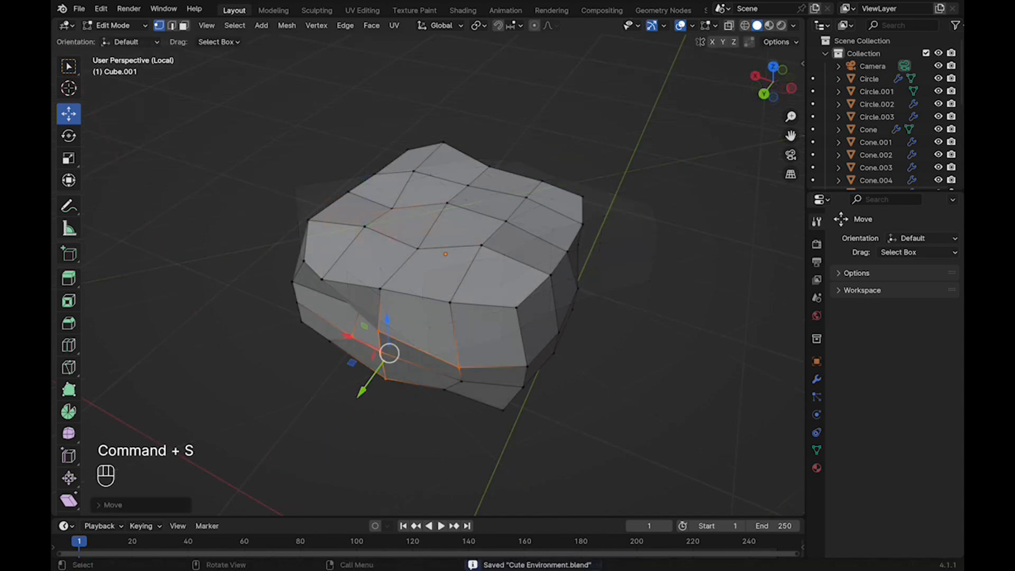
pyautogui.click(396, 363)
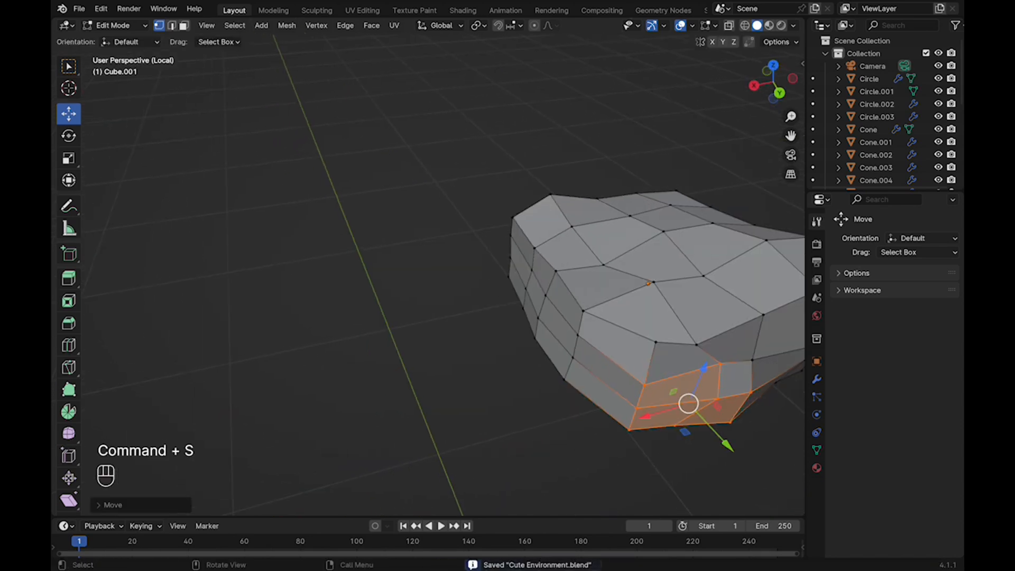
# Select the lower vertices on the rock's adjacent side, shift them along the X axis and save the file.
pyautogui.keyDown('shift'); pyautogui.moveTo(526, 286); pyautogui.dragTo(589, 367); pyautogui.keyUp('shift')
pyautogui.press('super+s')
pyautogui.moveTo(493, 317); pyautogui.dragTo(494, 339)
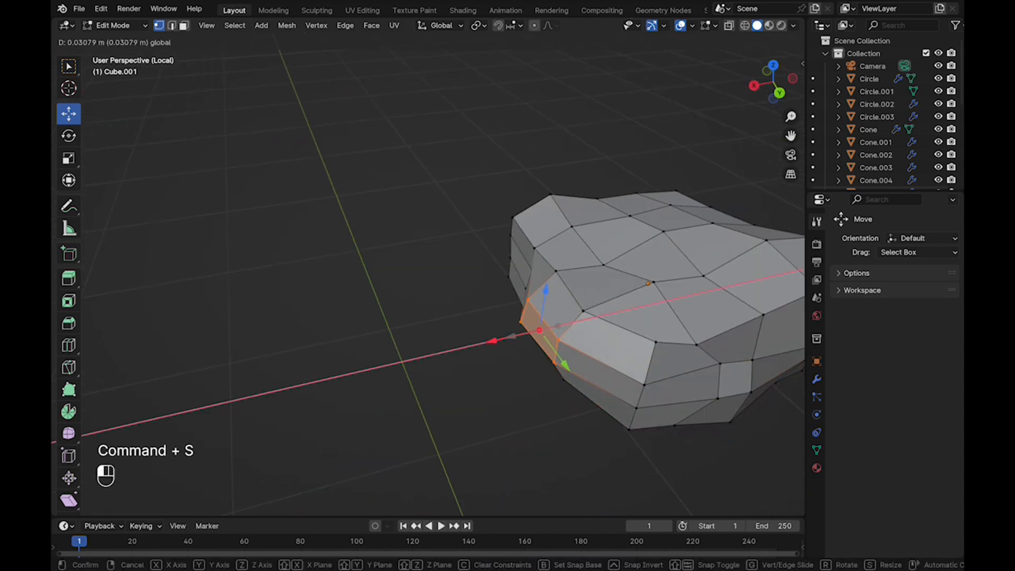
pyautogui.press('super+s')
pyautogui.press('super+s')
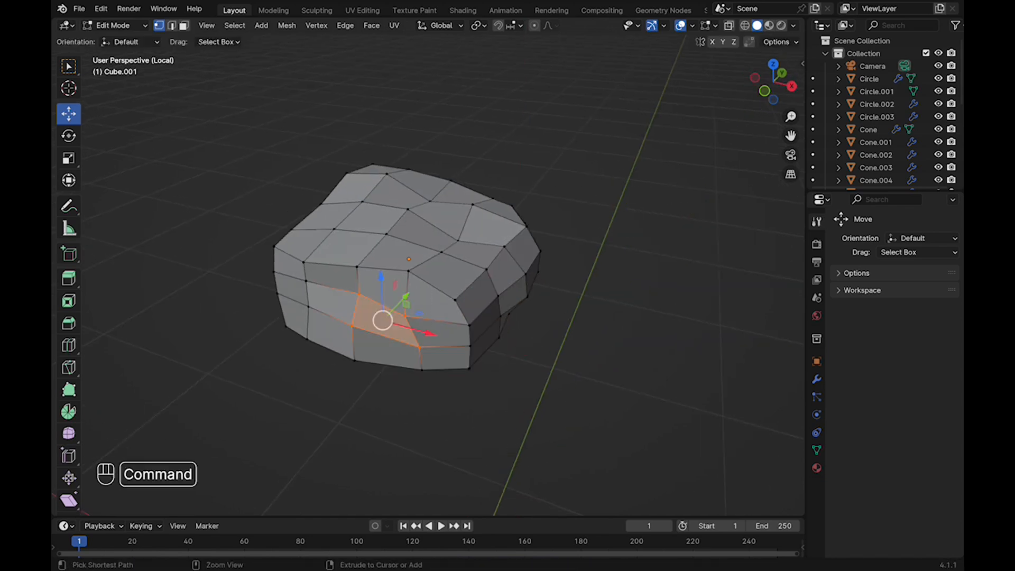
# Move the selected lower side vertices of the rock along the Y axis, leave Edit Mode and save the file.
pyautogui.press('super+s')
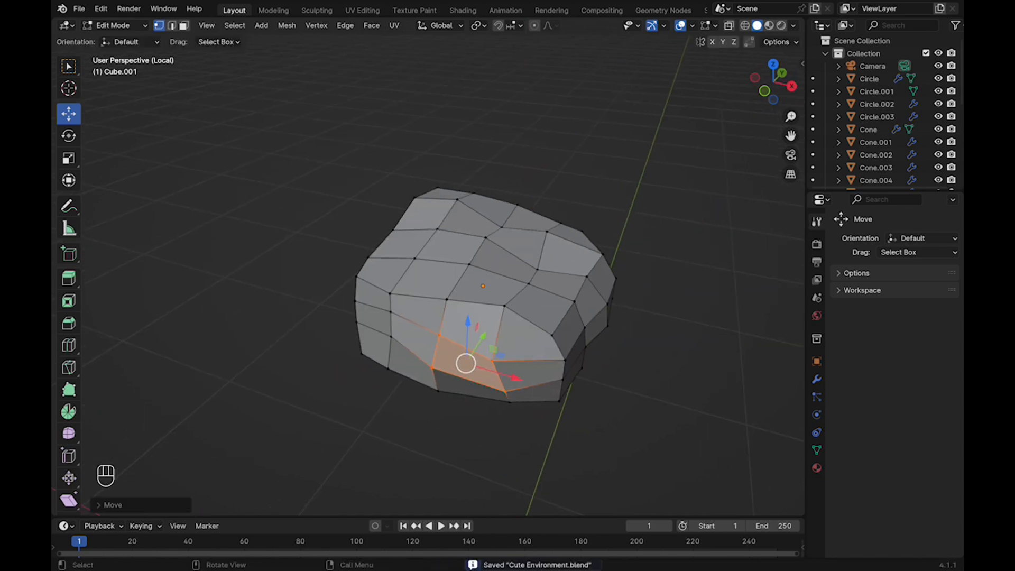
pyautogui.press('g')
pyautogui.press('y')
pyautogui.press('Tab')
pyautogui.press('super+s')
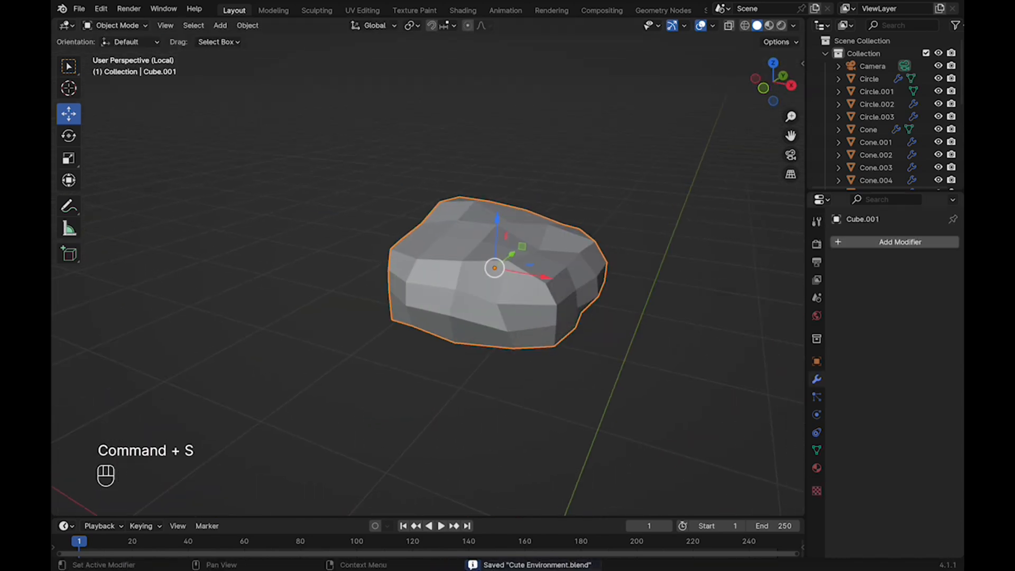
# Add a Bevel modifier to the rock.
pyautogui.click(900, 242)
pyautogui.click(900, 243)
pyautogui.click(905, 280)
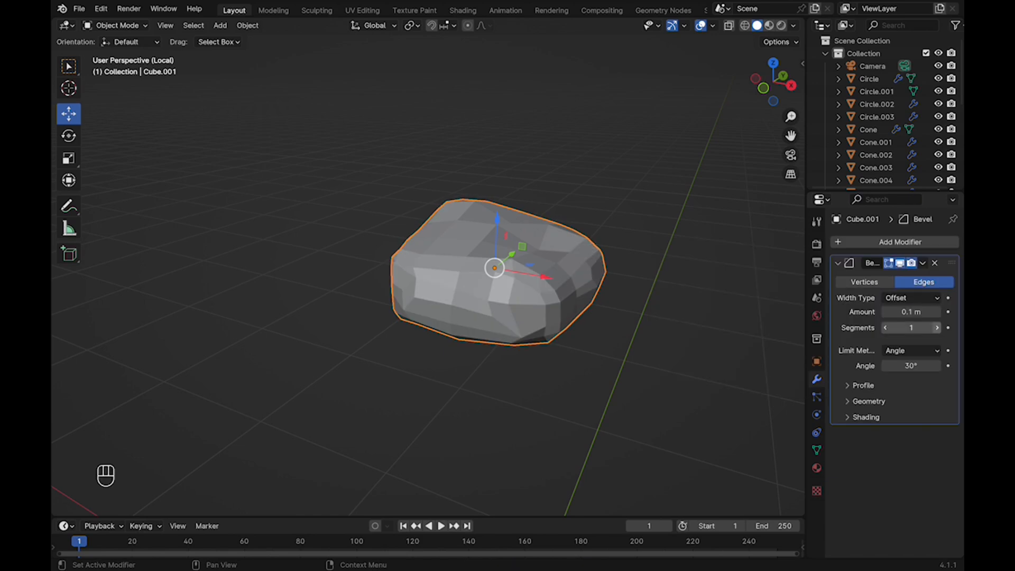
# Set the rock's bevel to 3 segments, then try adding a Subdivision Surface modifier and undo that addition.
pyautogui.click(900, 242)
pyautogui.click(899, 243)
pyautogui.click(900, 281)
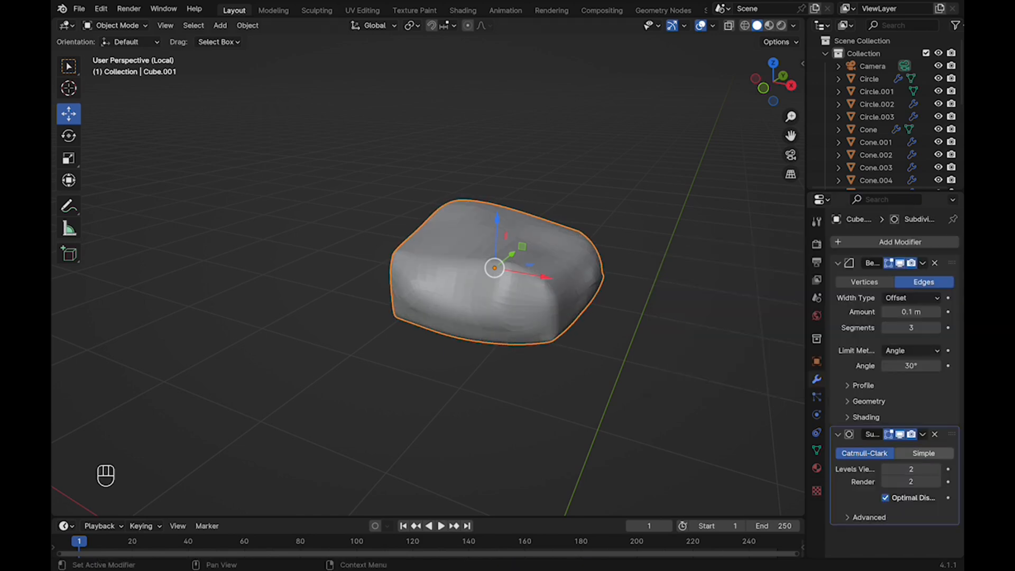
pyautogui.press('super+z')
# Leave the isolated view, scale the rock down to about a third of its size and save the file.
pyautogui.press('super+s')
pyautogui.press('/')
pyautogui.press('s')
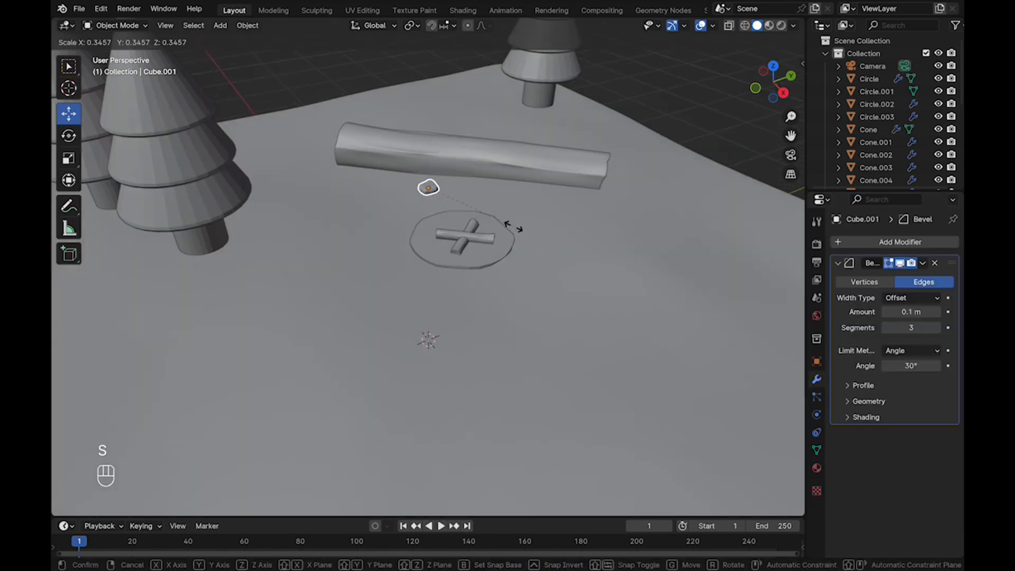
pyautogui.click(516, 230)
pyautogui.scroll(5, 420, 193)
pyautogui.press('super+s')
# Move the small rock onto the rim of the disc and raise it by about 0.05 m.
pyautogui.moveTo(439, 131); pyautogui.dragTo(439, 265)
pyautogui.click(772, 66)
pyautogui.moveTo(539, 296); pyautogui.dragTo(474, 235, button='middle')
pyautogui.scroll(5, 473, 235)
pyautogui.moveTo(429, 176); pyautogui.dragTo(429, 158)
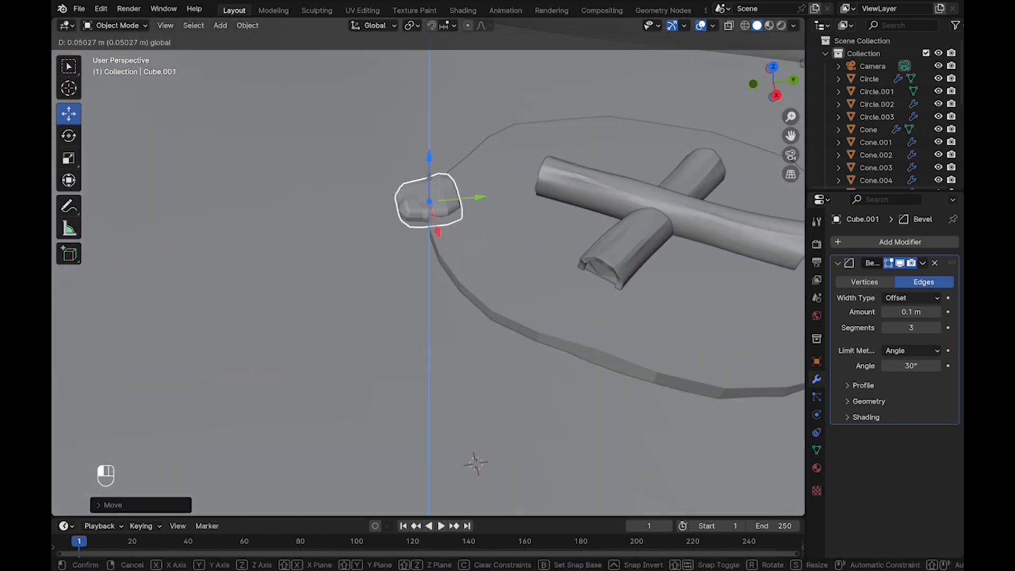
# Duplicate the rock, place the copy beside the first one on the disc's rim and save the file.
pyautogui.moveTo(489, 183); pyautogui.dragTo(473, 233, button='middle')
pyautogui.hotkey('shift', 'd')
pyautogui.click(474, 233)
pyautogui.moveTo(467, 204); pyautogui.dragTo(395, 276)
pyautogui.press('super+s')
# Duplicate the second rock along the X axis, position this third rock on the disc's rim and save the file.
pyautogui.keyDown('shift'); pyautogui.moveTo(439, 264); pyautogui.dragTo(384, 236, button='middle'); pyautogui.keyUp('shift')
pyautogui.hotkey('shift', 'd')
pyautogui.press('x')
pyautogui.click(376, 283)
pyautogui.click(773, 80)
pyautogui.press('super+s')
pyautogui.moveTo(452, 301); pyautogui.dragTo(459, 288)
# Rotate the third rock freely so it shows a different side from its neighbours.
pyautogui.click(69, 136)
pyautogui.moveTo(403, 302); pyautogui.dragTo(506, 319)
pyautogui.click(69, 113)
pyautogui.moveTo(433, 296)
pyautogui.mouseDown(button='middle')
pyautogui.moveTo(476, 222)
pyautogui.moveTo(423, 296)
pyautogui.mouseUp(button='middle')
pyautogui.click(772, 81)
# Duplicate the third rock along the X axis, rotate the copy freely and save the file.
pyautogui.hotkey('shift', 'd')
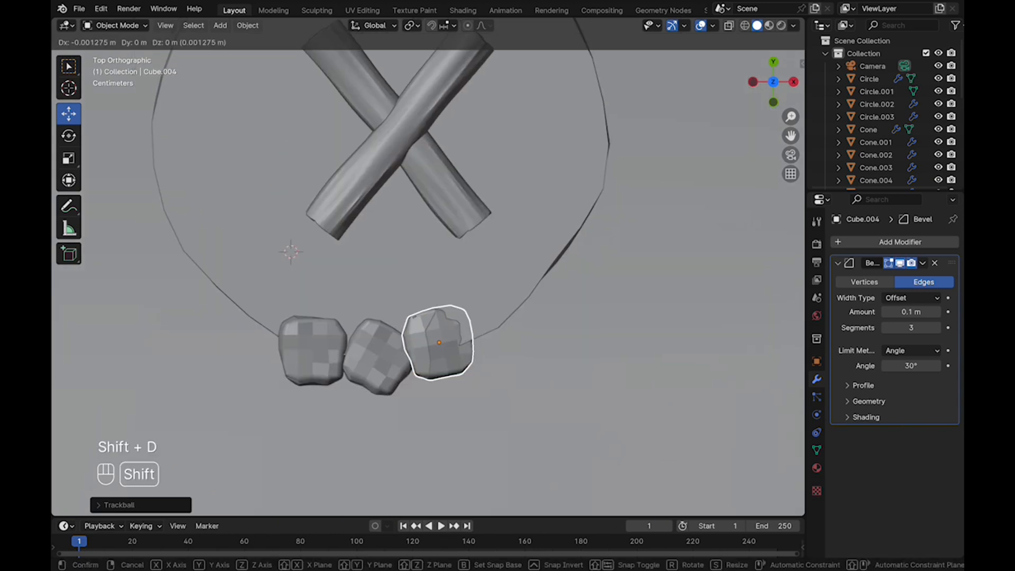
pyautogui.press('x')
pyautogui.click(500, 343)
pyautogui.click(68, 136)
pyautogui.moveTo(500, 296)
pyautogui.mouseDown()
pyautogui.moveTo(518, 291)
pyautogui.moveTo(523, 308)
pyautogui.moveTo(500, 315)
pyautogui.mouseUp()
pyautogui.click(68, 113)
pyautogui.press('super+s')
# Raise the fourth rock slightly to fit it against the disc's rim and save the file.
pyautogui.moveTo(500, 315); pyautogui.dragTo(401, 227, button='middle')
pyautogui.moveTo(509, 310); pyautogui.dragTo(509, 304)
pyautogui.moveTo(510, 304); pyautogui.dragTo(549, 365, button='middle')
pyautogui.press('super+s')
pyautogui.press('super+s')
# Duplicate the fourth rock, place the fifth one next along the rim, rotate it freely and save the file.
pyautogui.hotkey('shift', 'd')
pyautogui.click(370, 327)
pyautogui.press('super+s')
pyautogui.moveTo(371, 326); pyautogui.dragTo(418, 298)
pyautogui.press('super+s')
pyautogui.moveTo(377, 264); pyautogui.dragTo(378, 262)
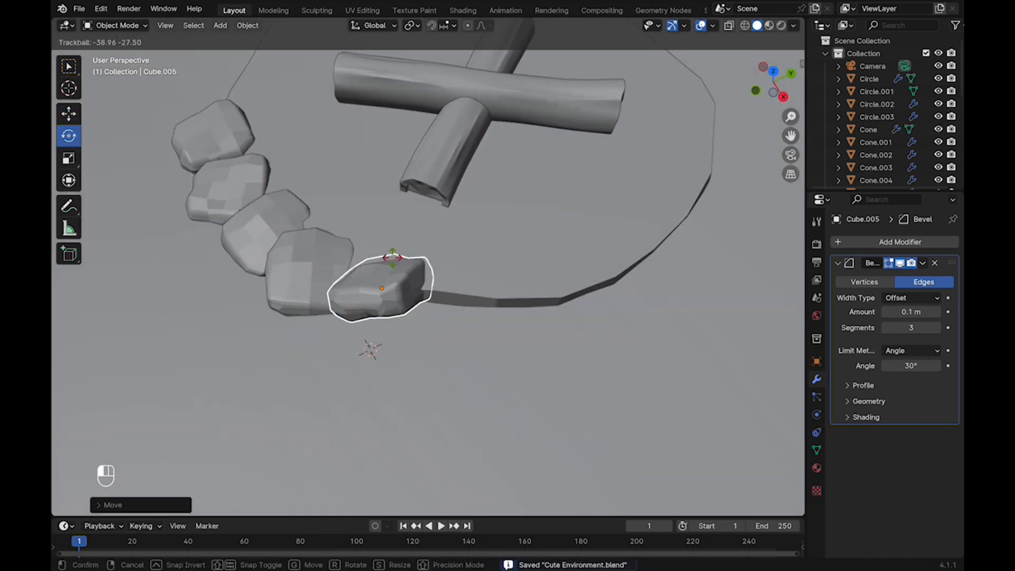
pyautogui.click(69, 114)
# Add a sixth rock at the end of the row, rotate it, scale it to about 0.96 and save the file.
pyautogui.moveTo(380, 296); pyautogui.dragTo(362, 336, button='middle')
pyautogui.scroll(-2, 385, 330)
pyautogui.press('super+s')
pyautogui.moveTo(405, 302); pyautogui.dragTo(406, 302)
pyautogui.keyDown('shift'); pyautogui.moveTo(407, 302); pyautogui.dragTo(380, 309, button='middle'); pyautogui.keyUp('shift')
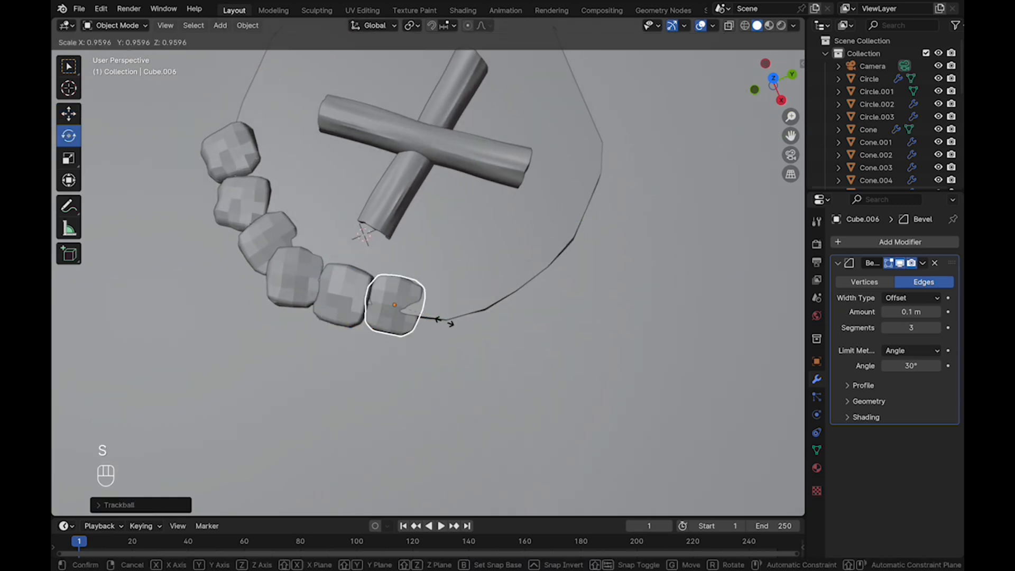
pyautogui.moveTo(402, 338); pyautogui.dragTo(402, 288, button='middle')
pyautogui.press('super+s')
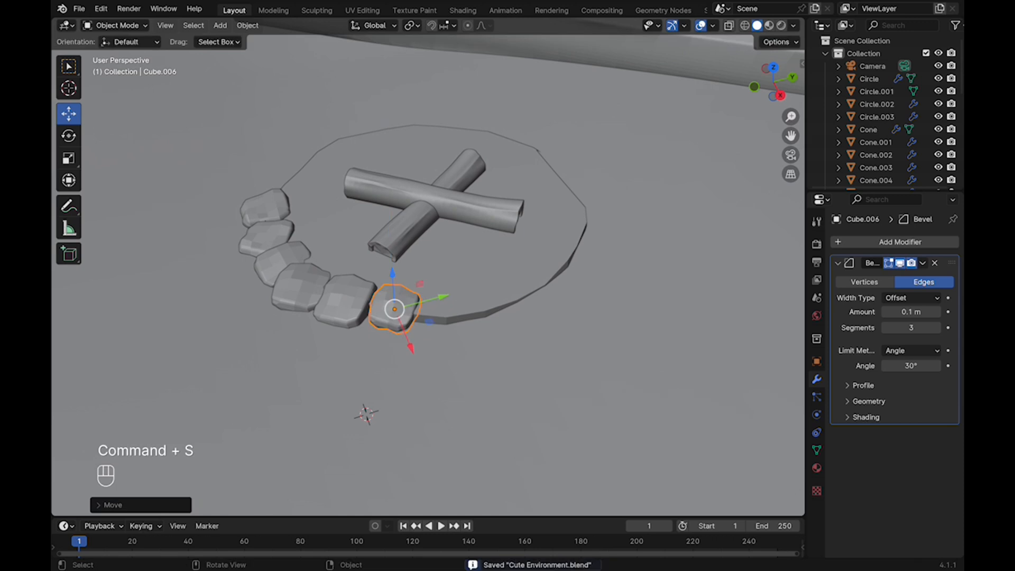
# Scale down the fourth rock in the row and raise it by about 0.01 m.
pyautogui.click(302, 288)
pyautogui.press('s')
pyautogui.click(317, 296)
pyautogui.moveTo(317, 296); pyautogui.dragTo(392, 311, button='middle')
pyautogui.press('s')
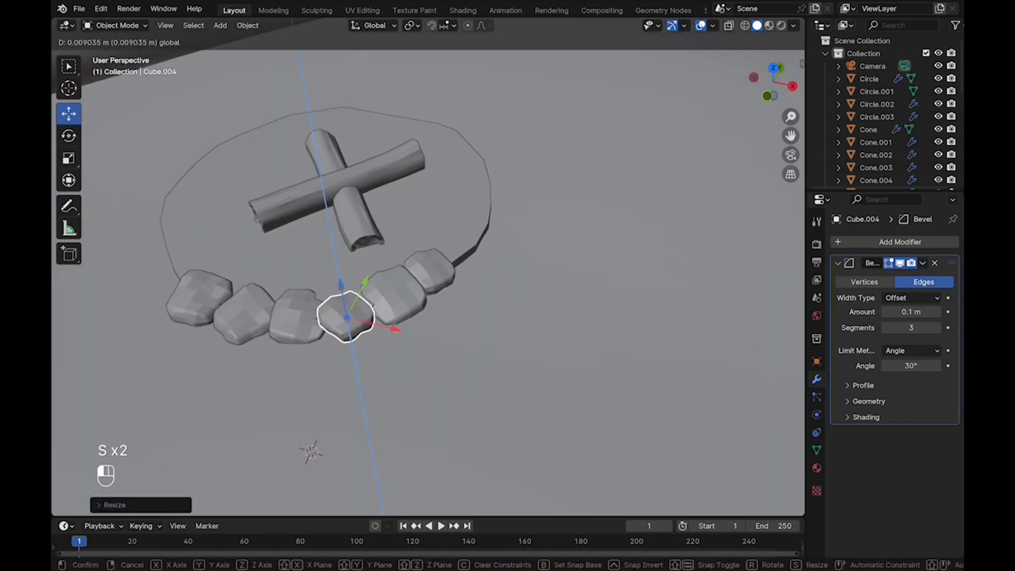
pyautogui.moveTo(346, 278); pyautogui.dragTo(345, 271)
# Shift the third rock slightly along the rim, raise it a little and save the file.
pyautogui.click(298, 317)
pyautogui.keyDown('shift'); pyautogui.moveTo(299, 317); pyautogui.dragTo(376, 364, button='middle'); pyautogui.keyUp('shift')
pyautogui.scroll(1, 371, 328)
pyautogui.press('super+s')
pyautogui.moveTo(406, 318); pyautogui.dragTo(410, 319)
pyautogui.press('super+s')
pyautogui.moveTo(410, 319); pyautogui.dragTo(403, 288, button='middle')
pyautogui.moveTo(381, 303); pyautogui.dragTo(380, 298)
# Select the next rock toward the row's start, shift it slightly, rescale it and save the file.
pyautogui.click(297, 344)
pyautogui.moveTo(297, 344); pyautogui.dragTo(307, 370, button='middle')
pyautogui.press('super+s')
pyautogui.moveTo(363, 327); pyautogui.dragTo(372, 328)
pyautogui.press('s')
pyautogui.click(387, 337)
# Move the rock at the start of the row closer to its neighbour, rescale it and save the file.
pyautogui.click(263, 349)
pyautogui.press('super+s')
pyautogui.moveTo(289, 327); pyautogui.dragTo(317, 327)
pyautogui.press('s')
pyautogui.click(364, 346)
pyautogui.click(338, 290)
pyautogui.scroll(1, 338, 290)
pyautogui.press('super+s')
# Duplicate the last rock of the row, move the copy further along the disc's rim and save the file.
pyautogui.moveTo(338, 290); pyautogui.dragTo(301, 259, button='middle')
pyautogui.keyDown('shift'); pyautogui.moveTo(301, 259); pyautogui.dragTo(328, 269, button='middle'); pyautogui.keyUp('shift')
pyautogui.click(384, 291)
pyautogui.moveTo(384, 291); pyautogui.dragTo(384, 322, button='middle')
pyautogui.hotkey('shift', 'd')
pyautogui.click(521, 335)
pyautogui.moveTo(417, 296); pyautogui.dragTo(587, 390)
pyautogui.press('super+s')
# Rotate the seventh rock, lower it slightly onto the rim and save the file.
pyautogui.moveTo(587, 390); pyautogui.dragTo(517, 312, button='middle')
pyautogui.moveTo(493, 312); pyautogui.dragTo(500, 315)
pyautogui.click(69, 113)
pyautogui.press('super+s')
pyautogui.moveTo(476, 296); pyautogui.dragTo(520, 352, button='middle')
pyautogui.moveTo(556, 320); pyautogui.dragTo(555, 326)
# Delete alternate rocks from the row along the disc's rim, thinning it to three stones.
pyautogui.scroll(-5, 555, 326)
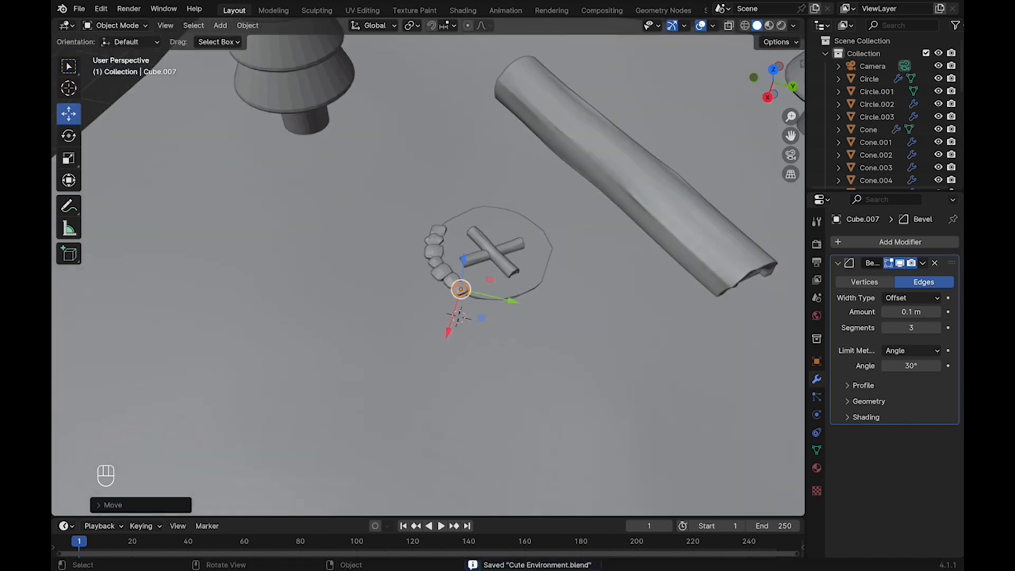
pyautogui.scroll(-6, 467, 307)
pyautogui.moveTo(467, 317); pyautogui.dragTo(528, 277, button='middle')
pyautogui.click(581, 148)
pyautogui.scroll(6, 462, 317)
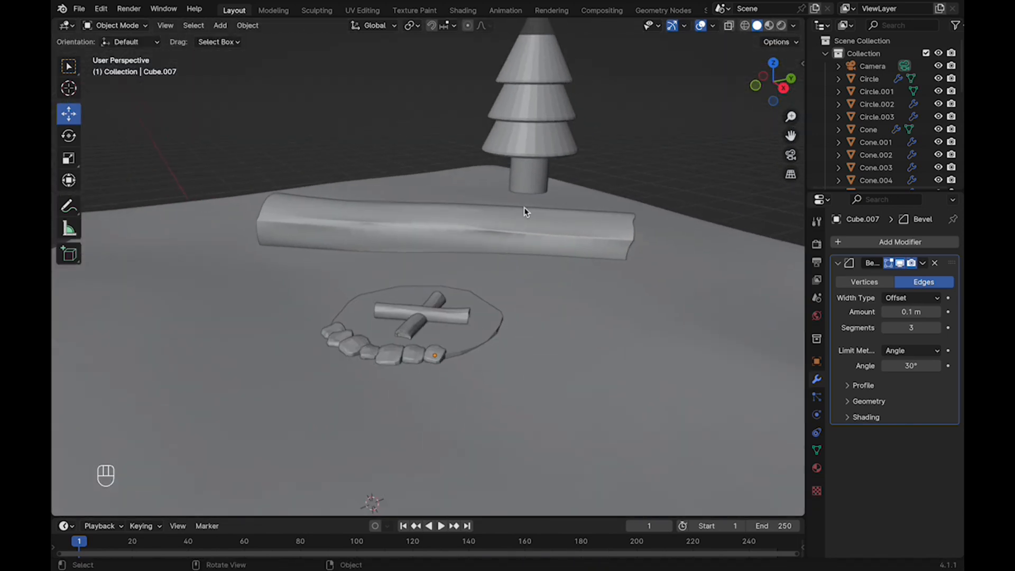
pyautogui.scroll(-3, 462, 317)
pyautogui.moveTo(463, 317); pyautogui.dragTo(470, 355, button='middle')
pyautogui.press('x')
pyautogui.click(391, 330)
pyautogui.press('x')
pyautogui.press('x')
pyautogui.moveTo(394, 322); pyautogui.dragTo(370, 296, button='middle')
# Move the last remaining rock along the disc's rim and save the file.
pyautogui.press('super+s')
pyautogui.click(402, 332)
pyautogui.press('super+s')
pyautogui.scroll(2, 402, 331)
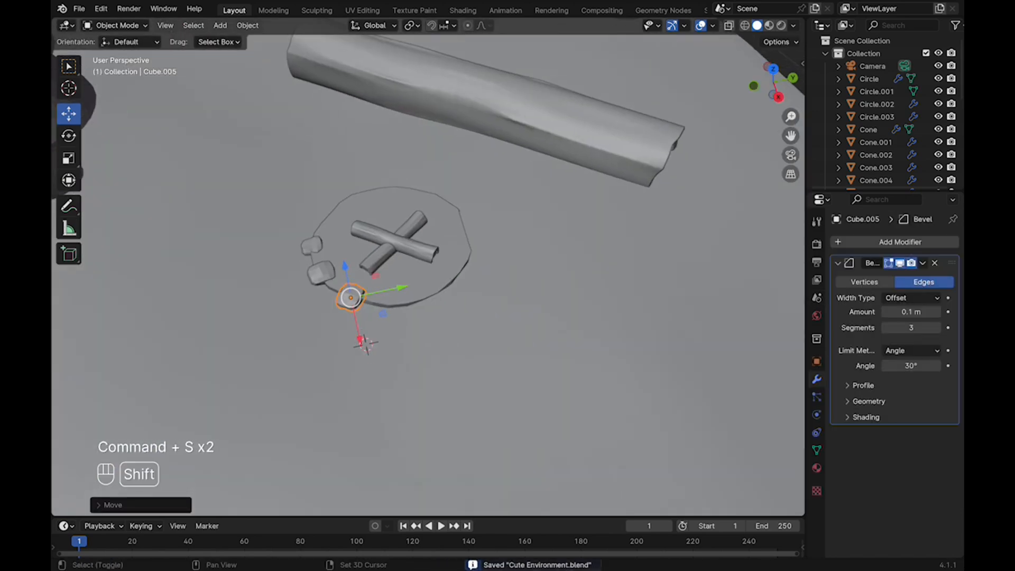
# Duplicate the last of the three stones, place the copy with a gap further along the rim and save the file.
pyautogui.hotkey('shift', 'd')
pyautogui.moveTo(441, 319); pyautogui.dragTo(442, 319)
pyautogui.press('super+s')
pyautogui.moveTo(442, 319); pyautogui.dragTo(451, 316, button='middle')
pyautogui.scroll(1, 423, 295)
pyautogui.moveTo(406, 277); pyautogui.dragTo(406, 284)
# Rotate the new fourth stone freely on the rim and save the file.
pyautogui.click(69, 135)
pyautogui.moveTo(392, 347); pyautogui.dragTo(400, 316)
pyautogui.moveTo(397, 348); pyautogui.dragTo(422, 349)
pyautogui.moveTo(413, 352); pyautogui.dragTo(429, 347)
pyautogui.press('super+s')
# Select a neighbouring stone on the rim, nudge it slightly to even out the spacing and save the file.
pyautogui.click(333, 317)
pyautogui.moveTo(333, 317); pyautogui.dragTo(360, 339, button='middle')
pyautogui.click(68, 113)
pyautogui.moveTo(386, 339); pyautogui.dragTo(389, 341)
pyautogui.press('super+s')
pyautogui.moveTo(388, 341); pyautogui.dragTo(365, 348, button='middle')
# Duplicate a rim stone, place the copy as the fifth stone further around the disc and save the file.
pyautogui.click(387, 344)
pyautogui.hotkey('shift', 'd')
pyautogui.press('super+s')
pyautogui.moveTo(366, 391); pyautogui.dragTo(430, 384)
pyautogui.press('super+s')
pyautogui.moveTo(430, 385)
pyautogui.mouseDown(button='middle')
pyautogui.moveTo(445, 361)
pyautogui.moveTo(417, 369)
pyautogui.mouseUp(button='middle')
# Rotate the fifth stone freely to vary its shape and save the file.
pyautogui.click(69, 135)
pyautogui.moveTo(409, 378); pyautogui.dragTo(418, 365)
pyautogui.click(68, 114)
pyautogui.moveTo(402, 370); pyautogui.dragTo(502, 365, button='middle')
pyautogui.press('super+s')
# Duplicate a rim stone again, place the sixth stone with a gap further around the disc's edge and save the file.
pyautogui.click(477, 415)
pyautogui.keyDown('shift'); pyautogui.moveTo(438, 496); pyautogui.dragTo(465, 412, button='middle'); pyautogui.keyUp('shift')
pyautogui.hotkey('shift', 'd')
pyautogui.press('x')
pyautogui.press('super+s')
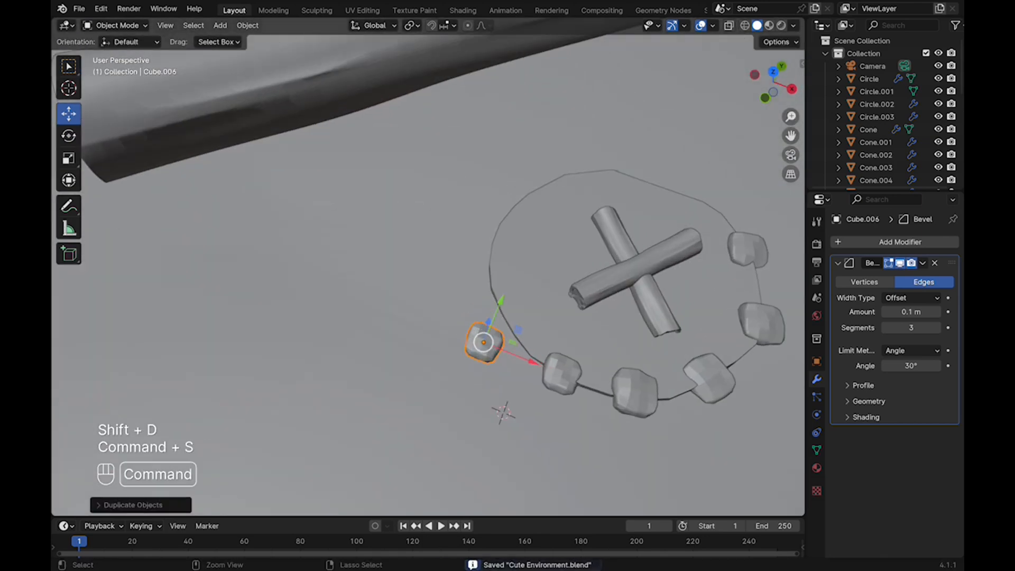
pyautogui.press('super+s')
pyautogui.moveTo(518, 333); pyautogui.dragTo(533, 315)
pyautogui.moveTo(533, 315); pyautogui.dragTo(576, 270, button='middle')
pyautogui.moveTo(523, 333); pyautogui.dragTo(449, 338, button='middle')
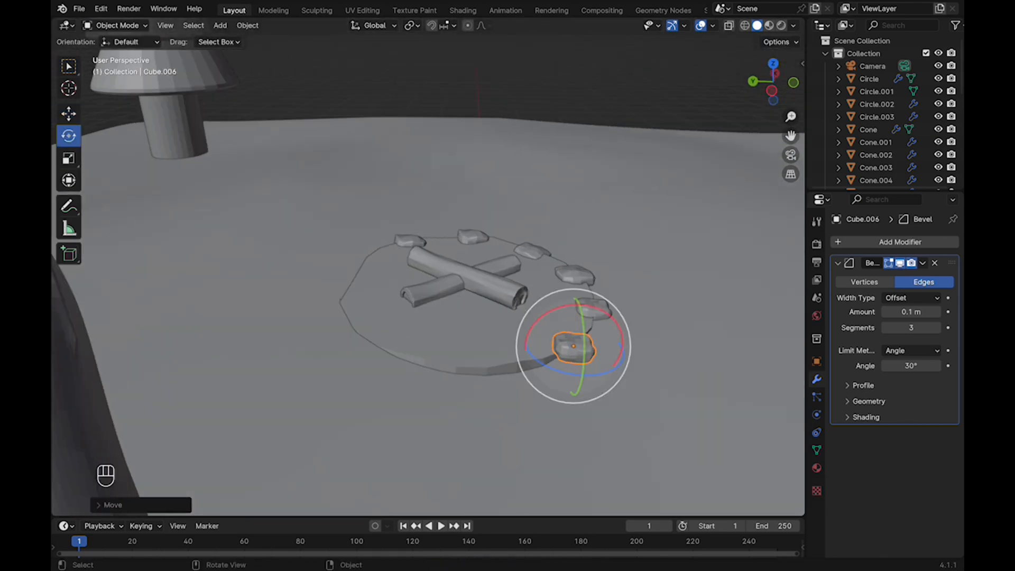
# Nudge the sixth stone with the Move tool so it sits properly on the disc's rim.
pyautogui.click(69, 114)
pyautogui.moveTo(412, 296); pyautogui.dragTo(523, 265, button='middle')
pyautogui.scroll(8, 507, 296)
pyautogui.scroll(-5, 507, 317)
pyautogui.keyDown('shift'); pyautogui.moveTo(507, 370); pyautogui.dragTo(470, 253, button='middle'); pyautogui.keyUp('shift')
pyautogui.scroll(6, 470, 296)
pyautogui.moveTo(497, 319); pyautogui.dragTo(496, 325)
pyautogui.moveTo(496, 325); pyautogui.dragTo(608, 401, button='middle')
pyautogui.scroll(-3, 528, 349)
# Duplicate further stones around the rest of the disc's edge to close the campfire ring and save the file.
pyautogui.hotkey('shift', 'd')
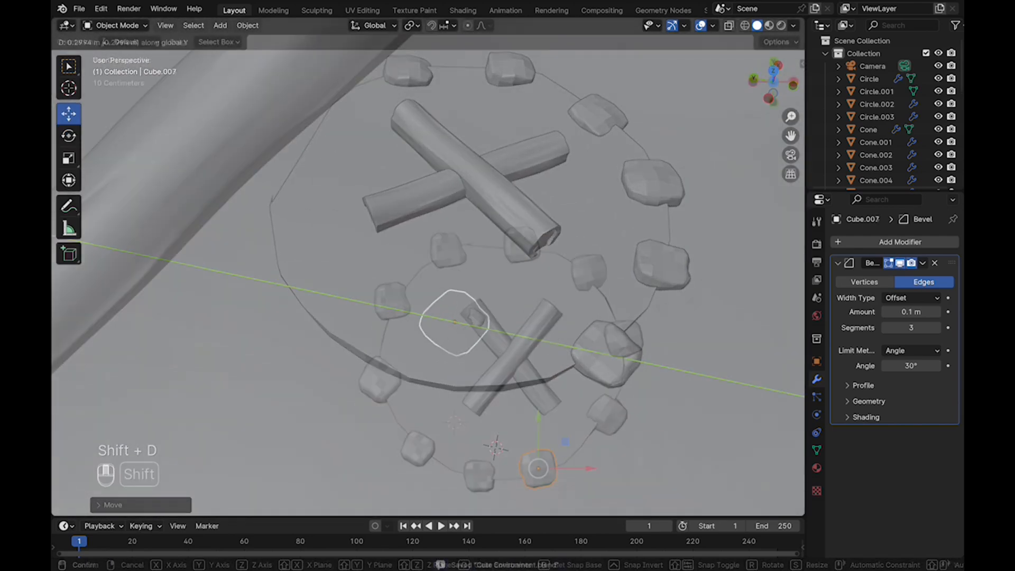
pyautogui.press('super+s')
pyautogui.moveTo(505, 409); pyautogui.dragTo(511, 408)
pyautogui.press('super+s')
# Select two neighbouring ring stones, shift them together slightly to even out the spacing and save the file.
pyautogui.click(481, 285)
pyautogui.keyDown('shift'); pyautogui.click(534, 290); pyautogui.keyUp('shift')
pyautogui.moveTo(536, 294); pyautogui.dragTo(525, 295)
pyautogui.moveTo(497, 370); pyautogui.dragTo(418, 286, button='middle')
pyautogui.click(370, 328)
pyautogui.moveTo(528, 338); pyautogui.dragTo(502, 327, button='middle')
pyautogui.scroll(-7, 423, 306)
pyautogui.click(434, 127)
pyautogui.press('super+s')
# Duplicate a ring stone, move the copy out to the ground in front of the two paired trees and save the file.
pyautogui.moveTo(423, 254); pyautogui.dragTo(483, 298, button='middle')
pyautogui.click(447, 283)
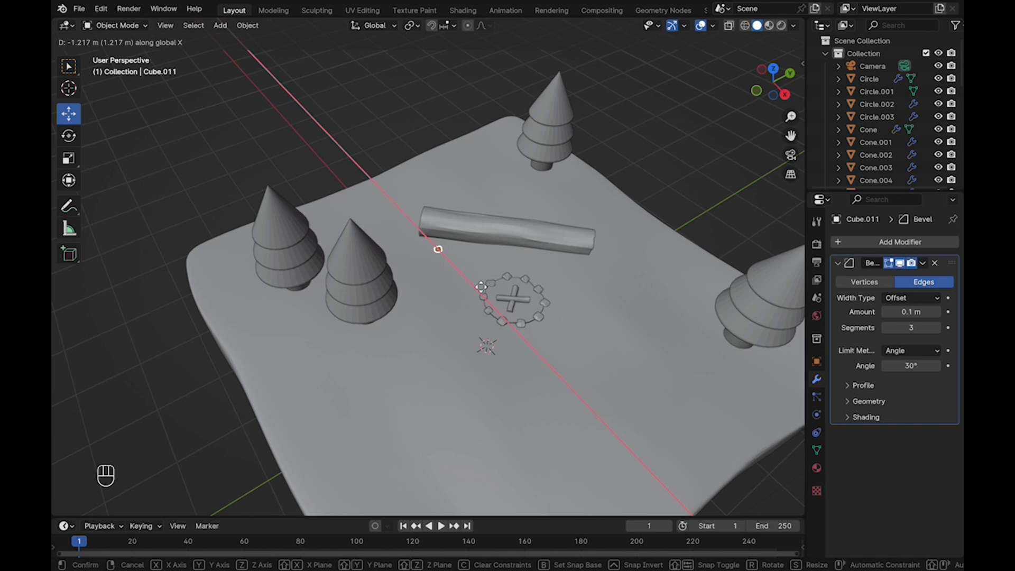
pyautogui.press('super+s')
pyautogui.moveTo(476, 255); pyautogui.dragTo(349, 346)
pyautogui.click(330, 344)
pyautogui.keyDown('shift'); pyautogui.moveTo(332, 344); pyautogui.dragTo(409, 296, button='middle'); pyautogui.keyUp('shift')
pyautogui.scroll(2, 410, 296)
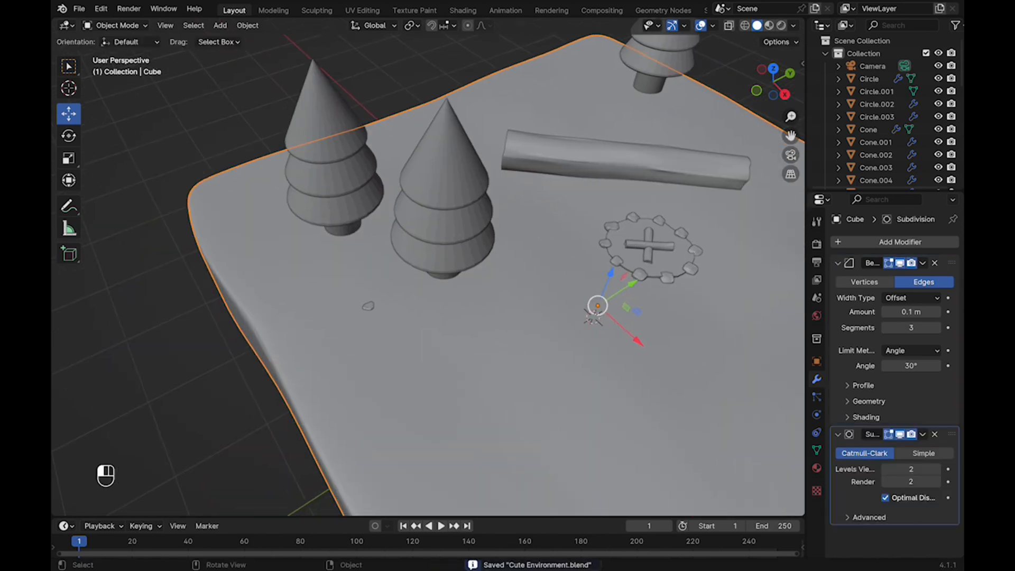
# Adjust the position of the stone near the paired trees so it rests on the uneven ground.
pyautogui.click(369, 303)
pyautogui.scroll(2, 369, 304)
pyautogui.keyDown('shift'); pyautogui.moveTo(349, 316); pyautogui.dragTo(370, 285, button='middle'); pyautogui.keyUp('shift')
pyautogui.moveTo(364, 251); pyautogui.dragTo(365, 246)
pyautogui.press('super+z')
pyautogui.scroll(4, 367, 264)
pyautogui.moveTo(367, 264); pyautogui.dragTo(366, 244, button='middle')
pyautogui.moveTo(315, 247); pyautogui.dragTo(315, 241)
pyautogui.scroll(-4, 315, 242)
# Duplicate the stone near the paired trees, resize the copy, place it right beside the original and save the file.
pyautogui.hotkey('shift', 'd')
pyautogui.click(520, 344)
pyautogui.press('super+s')
pyautogui.moveTo(558, 347); pyautogui.dragTo(445, 272)
pyautogui.scroll(5, 439, 267)
pyautogui.keyDown('shift'); pyautogui.moveTo(439, 268); pyautogui.dragTo(483, 279, button='middle'); pyautogui.keyUp('shift')
pyautogui.press('s')
pyautogui.click(489, 285)
pyautogui.moveTo(406, 228); pyautogui.dragTo(440, 259)
pyautogui.scroll(-6, 440, 259)
pyautogui.click(492, 306)
pyautogui.press('super+s')
pyautogui.keyDown('shift'); pyautogui.moveTo(491, 307); pyautogui.dragTo(375, 333, button='middle'); pyautogui.keyUp('shift')
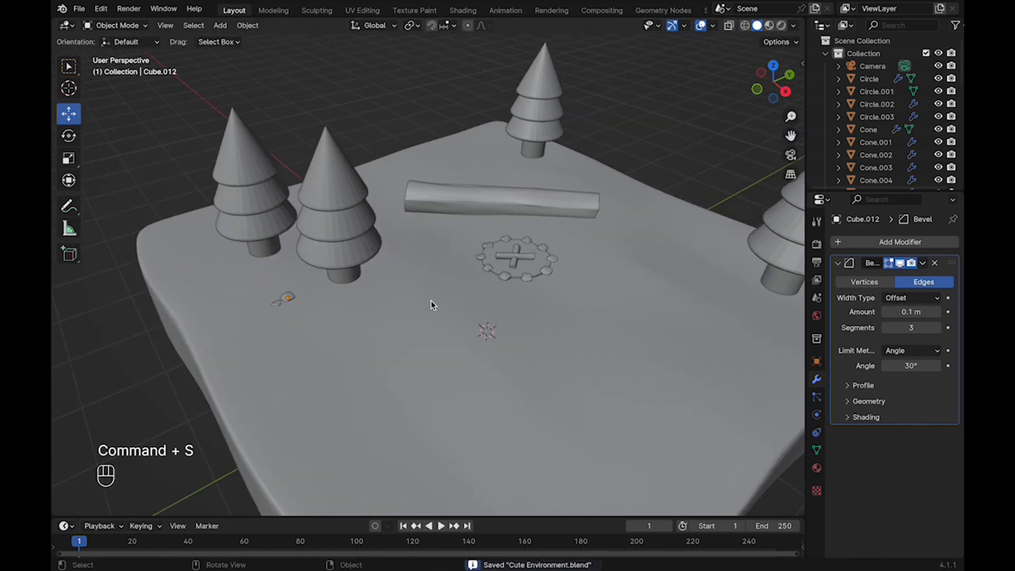
# Duplicate a stone along the X axis to the open ground near the single large tree and rotate the copy.
pyautogui.moveTo(431, 301); pyautogui.dragTo(508, 304, button='middle')
pyautogui.scroll(-4, 428, 285)
pyautogui.moveTo(428, 286); pyautogui.dragTo(465, 293, button='middle')
pyautogui.click(456, 288)
pyautogui.hotkey('shift', 'd')
pyautogui.press('x')
pyautogui.click(493, 385)
pyautogui.click(69, 135)
pyautogui.moveTo(515, 427); pyautogui.dragTo(533, 408)
pyautogui.click(68, 113)
# Place a smaller duplicate beside the stone near the large tree, rotate it freely and save the file.
pyautogui.scroll(5, 428, 296)
pyautogui.moveTo(428, 296); pyautogui.dragTo(404, 312, button='middle')
pyautogui.click(574, 300)
pyautogui.keyDown('shift'); pyautogui.moveTo(574, 300); pyautogui.dragTo(568, 267, button='middle'); pyautogui.keyUp('shift')
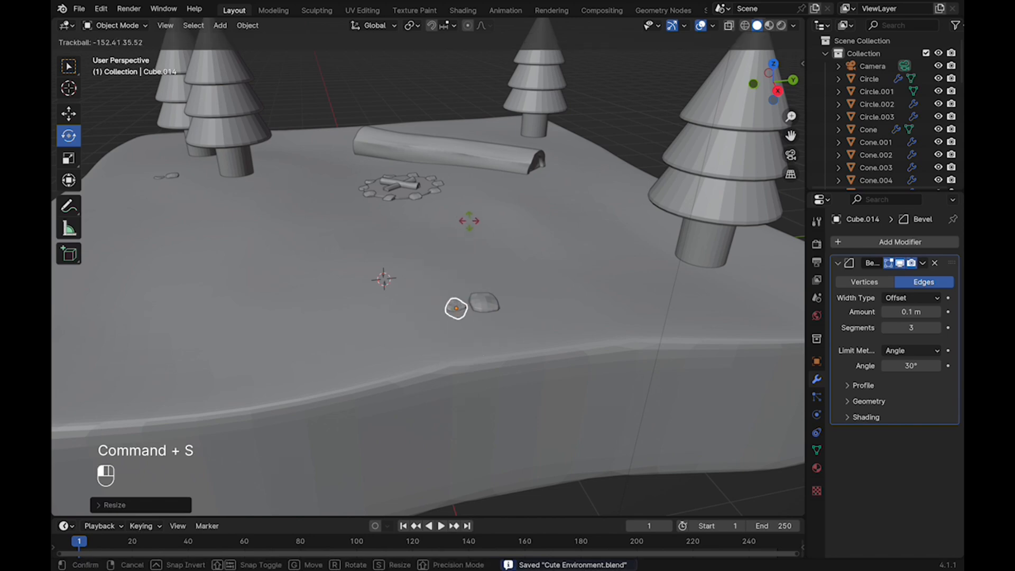
pyautogui.moveTo(506, 303); pyautogui.dragTo(509, 302)
pyautogui.click(533, 270)
pyautogui.press('super+s')
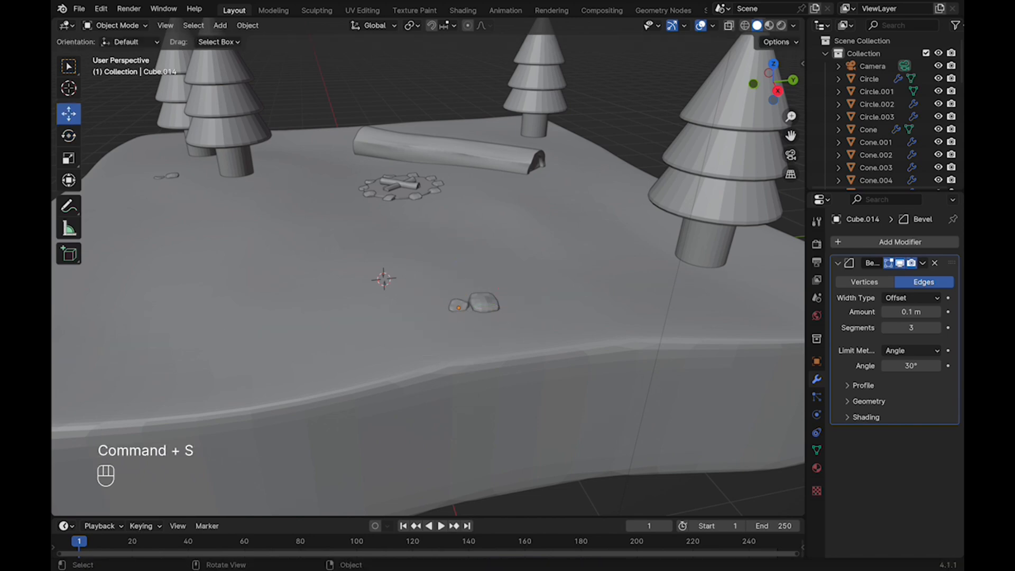
# Save the file and rotate the selected loose stone slightly to vary its orientation.
pyautogui.keyDown('shift'); pyautogui.click(457, 305); pyautogui.keyUp('shift')
pyautogui.scroll(-2, 458, 305)
pyautogui.moveTo(458, 304); pyautogui.dragTo(484, 312, button='middle')
pyautogui.scroll(-2, 484, 313)
pyautogui.press('super+s')
pyautogui.click(69, 135)
pyautogui.moveTo(411, 348); pyautogui.dragTo(405, 343)
pyautogui.click(486, 444)
# Rotate the smaller stone near the paired trees around the Z axis to vary its orientation.
pyautogui.moveTo(486, 444); pyautogui.dragTo(526, 480, button='middle')
pyautogui.click(220, 289)
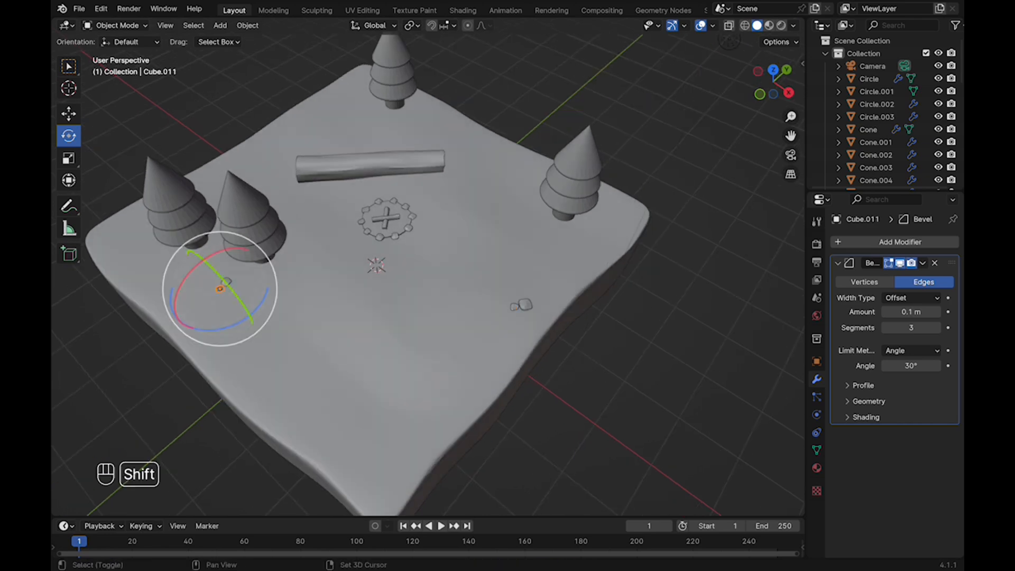
pyautogui.moveTo(224, 326); pyautogui.dragTo(211, 327)
pyautogui.click(153, 401)
pyautogui.scroll(3, 227, 322)
pyautogui.moveTo(153, 401); pyautogui.dragTo(227, 397, button='middle')
pyautogui.scroll(-3, 227, 397)
pyautogui.moveTo(428, 275); pyautogui.dragTo(409, 301, button='middle')
pyautogui.scroll(2, 410, 301)
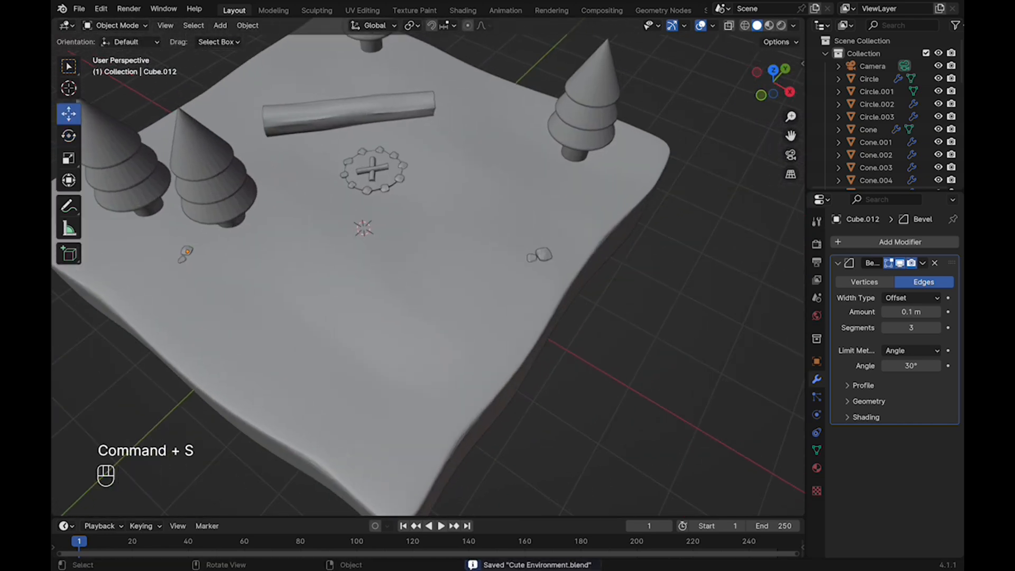
# Duplicate the stone pair near the large tree, move the copy to the ground's front corner, lower it along Z and save.
pyautogui.click(544, 255)
pyautogui.keyDown('shift'); pyautogui.moveTo(544, 255); pyautogui.dragTo(492, 315, button='middle'); pyautogui.keyUp('shift')
pyautogui.click(417, 415)
pyautogui.press('super+s')
pyautogui.keyDown('shift'); pyautogui.moveTo(417, 415); pyautogui.dragTo(489, 348, button='middle'); pyautogui.keyUp('shift')
pyautogui.moveTo(509, 338); pyautogui.dragTo(449, 376)
pyautogui.moveTo(449, 376); pyautogui.dragTo(507, 312, button='middle')
pyautogui.keyDown('shift'); pyautogui.moveTo(507, 312); pyautogui.dragTo(528, 301, button='middle'); pyautogui.keyUp('shift')
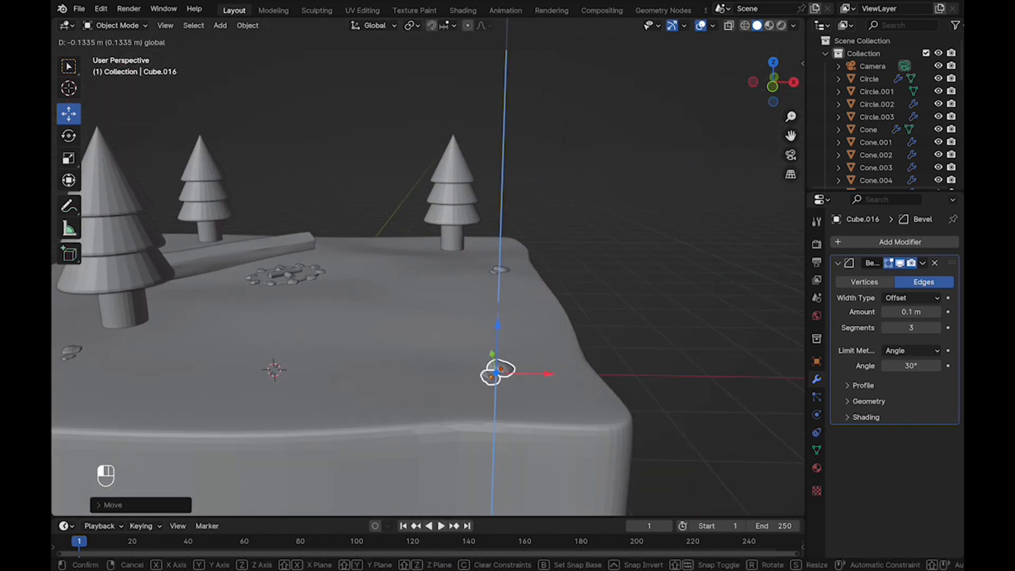
# Duplicate a front-corner stone along the X axis and place it as the third stone of that cluster.
pyautogui.moveTo(528, 372); pyautogui.dragTo(524, 388, button='middle')
pyautogui.scroll(2, 524, 388)
pyautogui.hotkey('shift', 'd')
pyautogui.press('x')
pyautogui.keyDown('shift'); pyautogui.moveTo(581, 420); pyautogui.dragTo(470, 449, button='middle'); pyautogui.keyUp('shift')
pyautogui.click(540, 395)
# Duplicate a stone, move the copy behind the fallen log near the rear tree and save the file.
pyautogui.scroll(-3, 470, 449)
pyautogui.moveTo(470, 291); pyautogui.dragTo(449, 264, button='middle')
pyautogui.keyDown('shift'); pyautogui.moveTo(449, 264); pyautogui.dragTo(475, 402, button='middle'); pyautogui.keyUp('shift')
pyautogui.scroll(3, 475, 402)
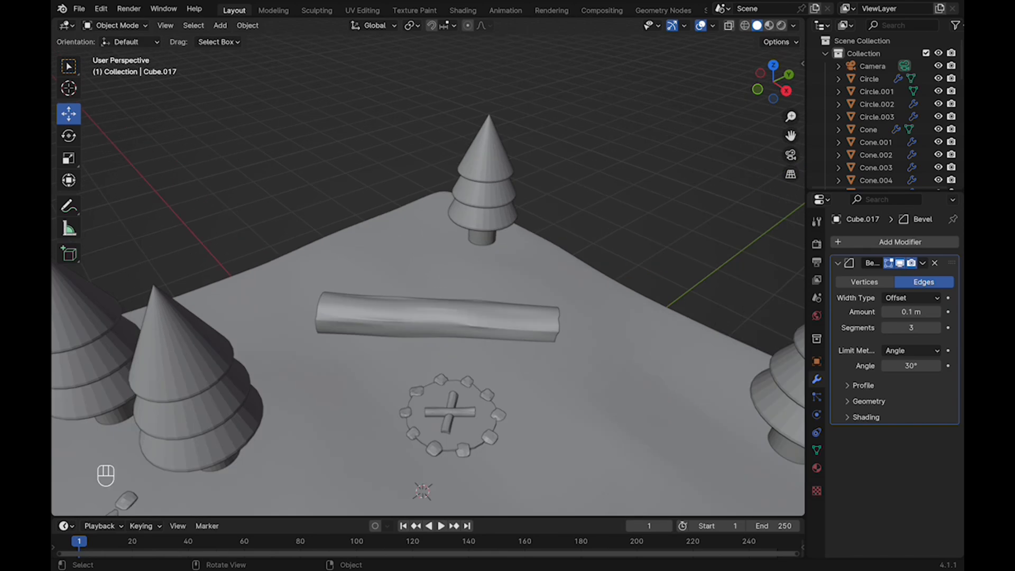
pyautogui.click(603, 333)
pyautogui.press('super+s')
pyautogui.moveTo(603, 333); pyautogui.dragTo(458, 236)
# Resize the stone behind the log and nudge it so it rests on the ground.
pyautogui.scroll(5, 458, 236)
pyautogui.keyDown('shift'); pyautogui.moveTo(458, 236); pyautogui.dragTo(506, 344, button='middle'); pyautogui.keyUp('shift')
pyautogui.press('s')
pyautogui.moveTo(440, 270); pyautogui.dragTo(439, 272)
pyautogui.click(370, 143)
# Duplicate the stone behind the log along X and again beside it, then scale the third stone of the cluster.
pyautogui.scroll(-3, 428, 267)
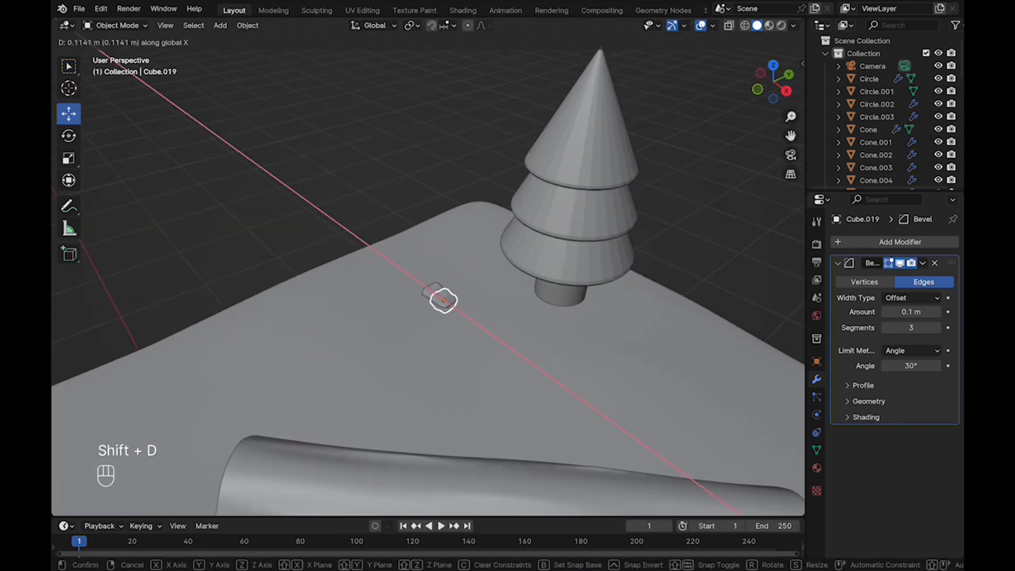
pyautogui.scroll(-3, 434, 294)
pyautogui.hotkey('shift', 'd')
pyautogui.click(410, 293)
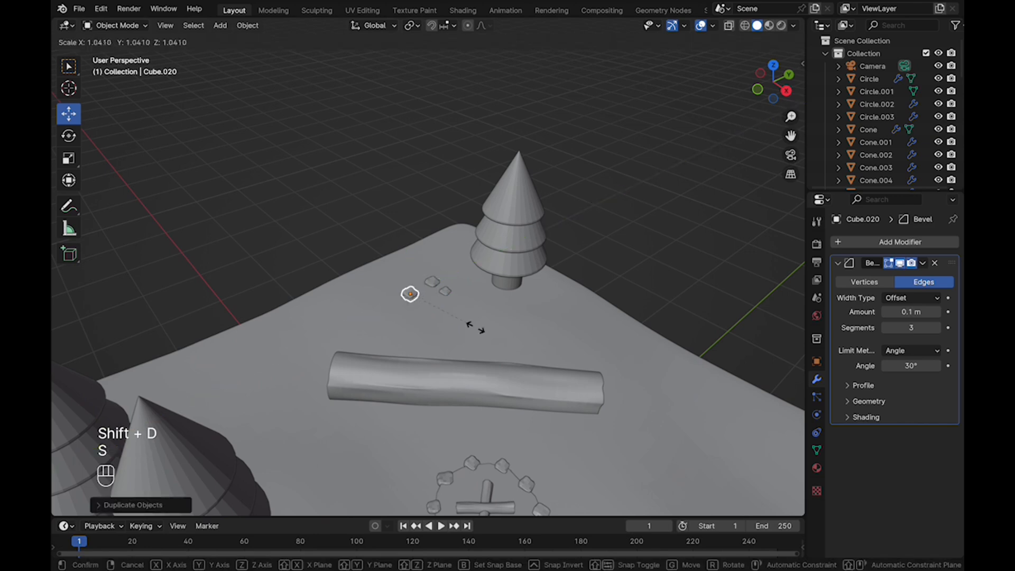
pyautogui.moveTo(448, 296); pyautogui.dragTo(469, 290)
# Select the stones behind the log, bring them closer together as a tight cluster and save the file.
pyautogui.click(434, 281)
pyautogui.click(445, 292)
pyautogui.keyDown('shift'); pyautogui.click(413, 286); pyautogui.keyUp('shift')
pyautogui.keyDown('shift'); pyautogui.click(404, 299); pyautogui.keyUp('shift')
pyautogui.press('super+s')
# Rotate a stone in the rear cluster to vary its shape, return to the Move tool and save the file.
pyautogui.moveTo(469, 290); pyautogui.dragTo(589, 275, button='middle')
pyautogui.click(328, 174)
pyautogui.scroll(4, 428, 267)
pyautogui.click(69, 136)
pyautogui.moveTo(463, 273)
pyautogui.mouseDown()
pyautogui.moveTo(461, 287)
pyautogui.moveTo(470, 280)
pyautogui.mouseUp()
pyautogui.click(327, 175)
pyautogui.moveTo(476, 296); pyautogui.dragTo(407, 317, button='middle')
pyautogui.click(69, 113)
pyautogui.scroll(-5, 427, 267)
pyautogui.press('super+s')
# Save the file, duplicate a stone onto the open ground in front of the campfire and enlarge it.
pyautogui.moveTo(465, 291); pyautogui.dragTo(394, 304, button='middle')
pyautogui.scroll(-2, 428, 267)
pyautogui.scroll(3, 523, 256)
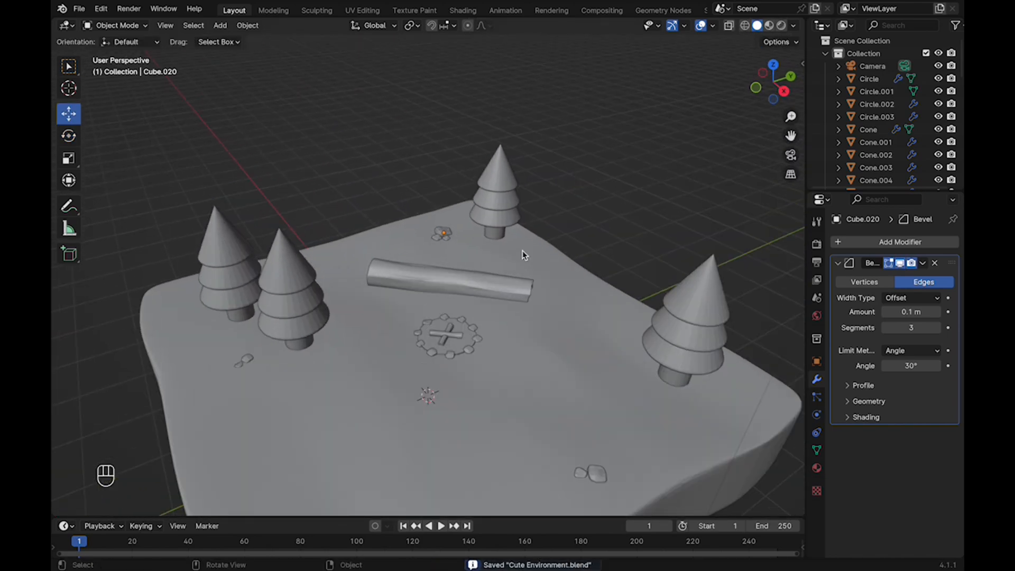
pyautogui.keyDown('shift'); pyautogui.moveTo(523, 256); pyautogui.dragTo(553, 232, button='middle'); pyautogui.keyUp('shift')
pyautogui.press('super+s')
pyautogui.scroll(-3, 455, 317)
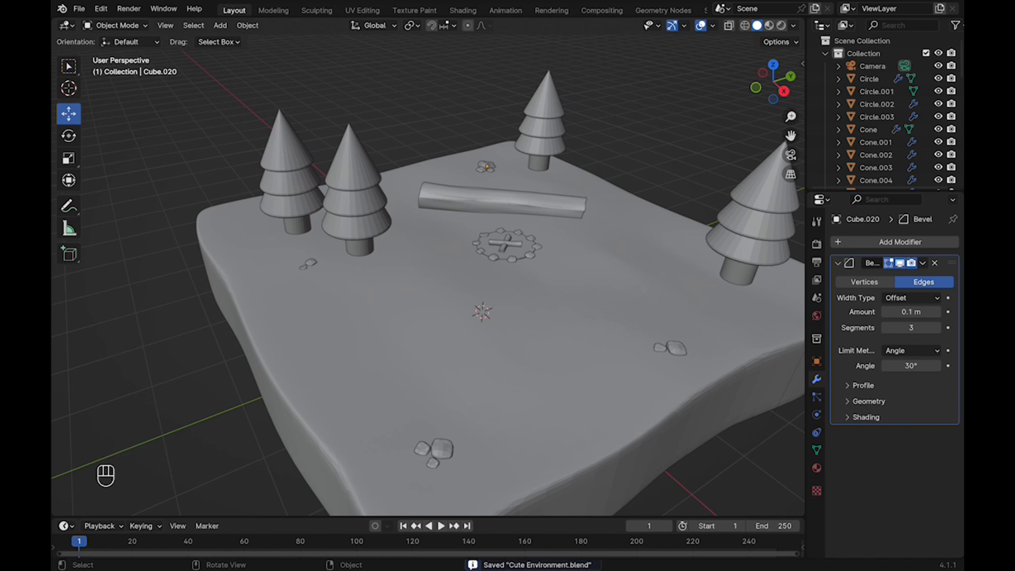
pyautogui.click(643, 330)
pyautogui.keyDown('shift'); pyautogui.moveTo(644, 329); pyautogui.dragTo(575, 343, button='middle'); pyautogui.keyUp('shift')
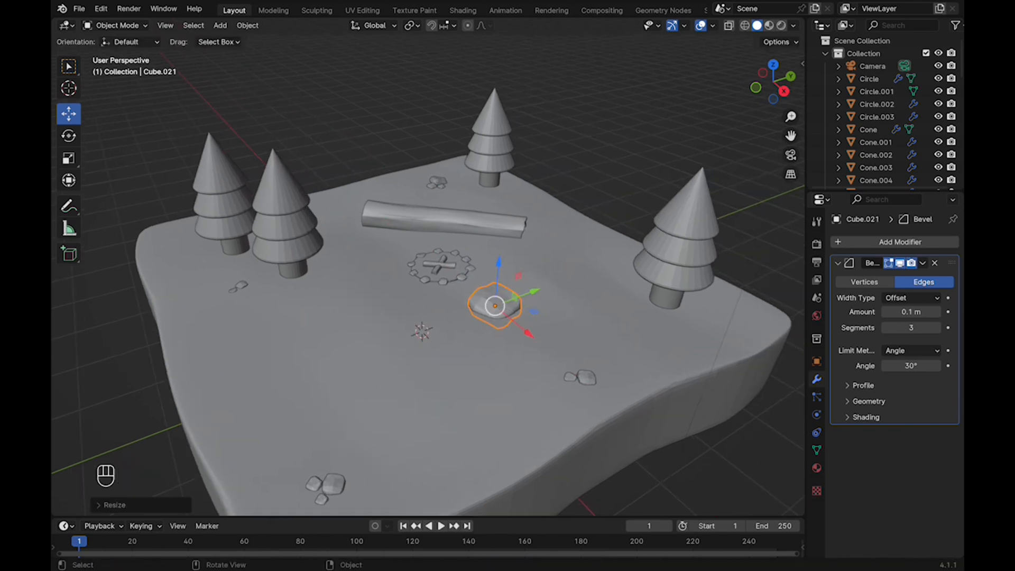
# Isolate the enlarged stone in local view and flatten it along the Z axis.
pyautogui.press('/')
pyautogui.press('Tab')
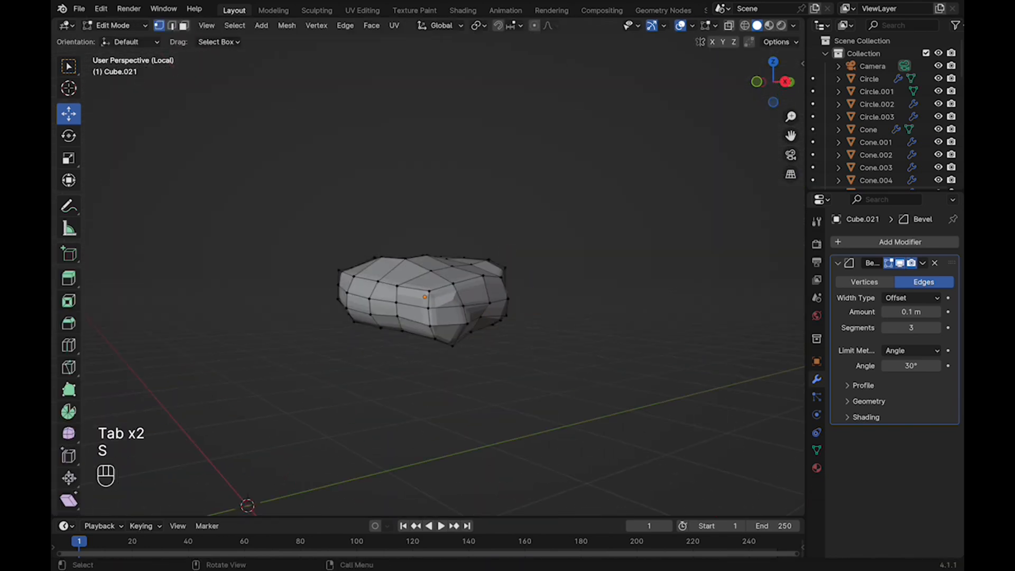
pyautogui.press('s')
pyautogui.press('Tab')
pyautogui.press('s')
pyautogui.press('z')
pyautogui.click(465, 305)
# Scale the isolated stone along the Z axis once more to refine its flat slab shape.
pyautogui.moveTo(465, 305); pyautogui.dragTo(444, 296, button='middle')
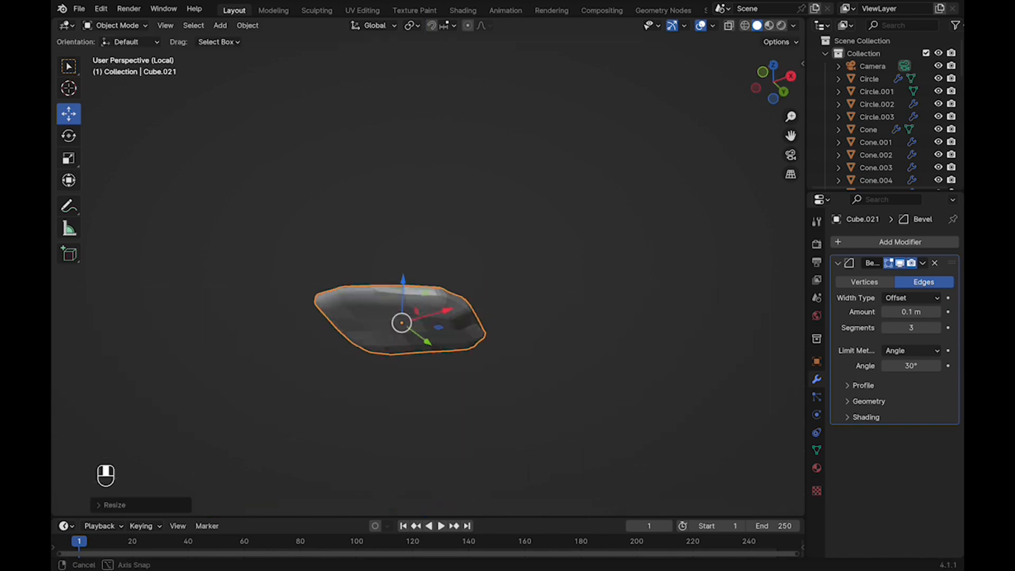
pyautogui.press('s')
pyautogui.press('z')
pyautogui.click(493, 317)
pyautogui.moveTo(494, 317); pyautogui.dragTo(476, 349, button='middle')
# Leave local view, save the file and move the flat stone to the open ground in front of the paired trees.
pyautogui.press('Tab')
pyautogui.press('Tab')
pyautogui.press('/')
pyautogui.press('super+s')
pyautogui.moveTo(525, 290); pyautogui.dragTo(320, 367)
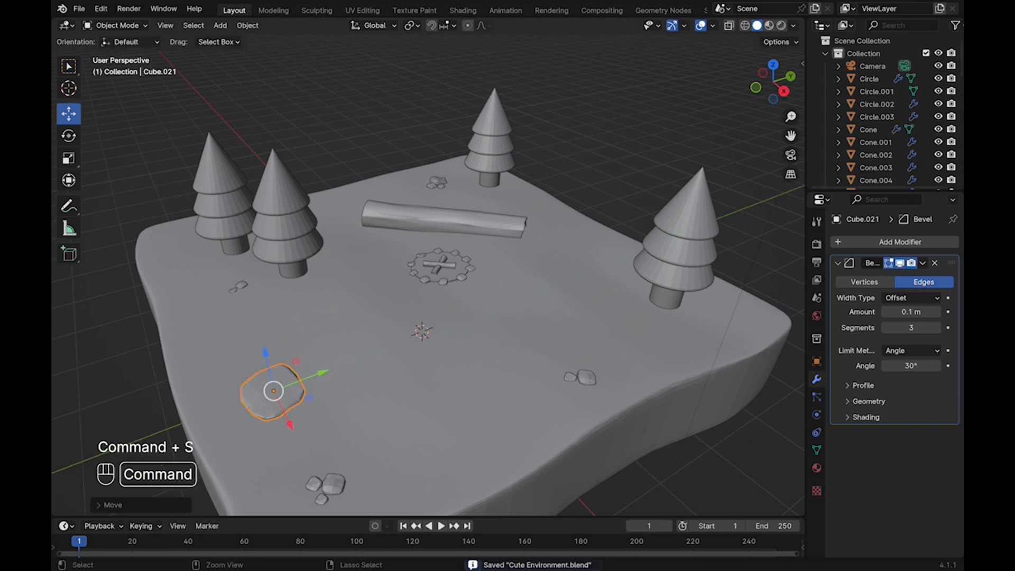
# Rotate the flat stone in front of the paired trees toward the slope of the ground and save the file.
pyautogui.press('super+s')
pyautogui.click(772, 66)
pyautogui.press('super+s')
pyautogui.keyDown('shift'); pyautogui.moveTo(454, 423); pyautogui.dragTo(460, 261, button='middle'); pyautogui.keyUp('shift')
pyautogui.moveTo(491, 254); pyautogui.dragTo(507, 284)
pyautogui.click(529, 418)
pyautogui.moveTo(528, 417); pyautogui.dragTo(523, 317, button='middle')
pyautogui.click(487, 288)
pyautogui.moveTo(487, 288); pyautogui.dragTo(597, 280, button='middle')
pyautogui.click(792, 84)
pyautogui.press('super+s')
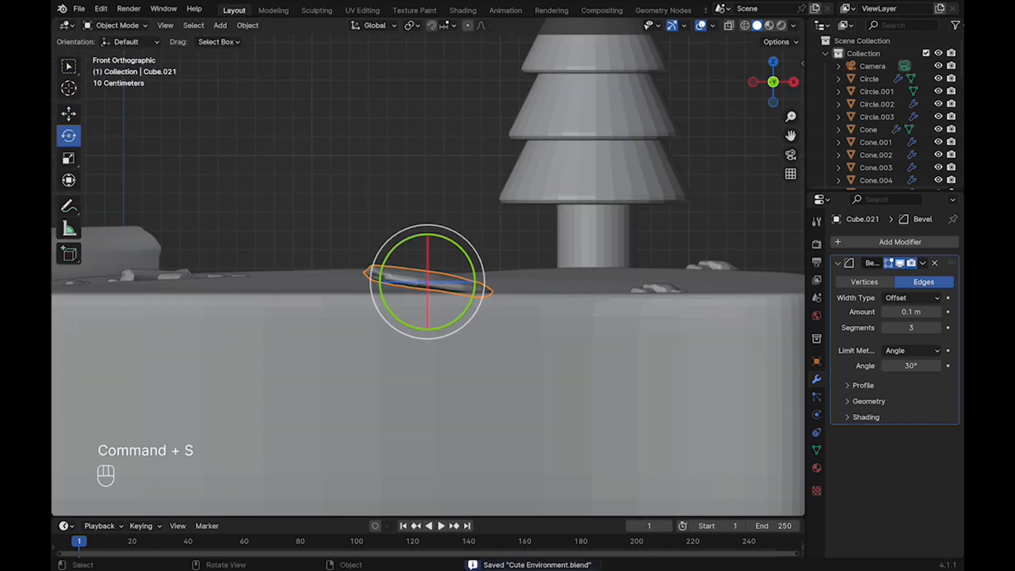
# Refine the flat stone's tilt in front view to match the ground and lower it into the surface.
pyautogui.moveTo(474, 288); pyautogui.dragTo(475, 281)
pyautogui.scroll(2, 427, 236)
pyautogui.moveTo(427, 236); pyautogui.dragTo(427, 245)
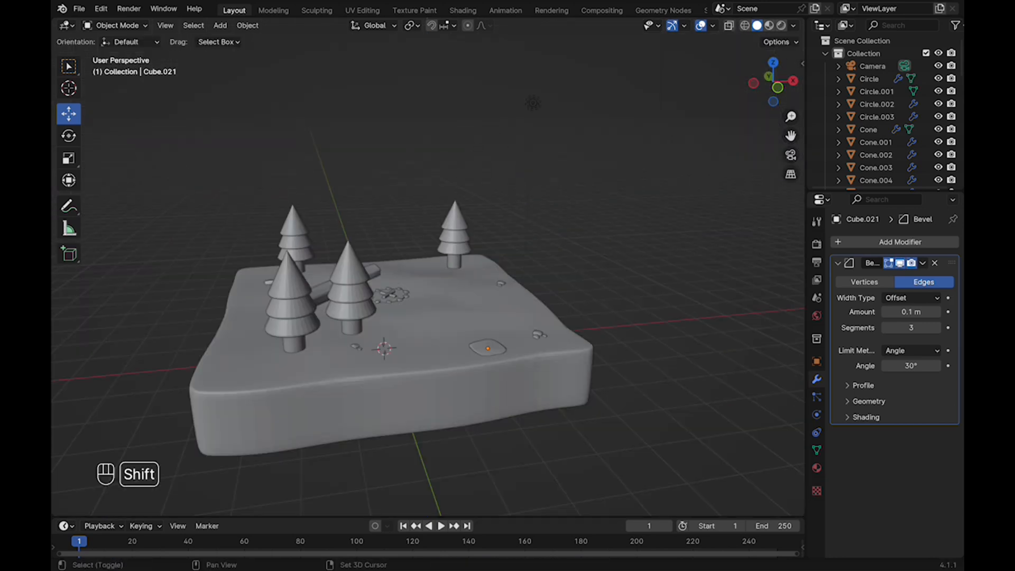
pyautogui.keyDown('shift'); pyautogui.moveTo(476, 343); pyautogui.dragTo(441, 304, button='middle'); pyautogui.keyUp('shift')
pyautogui.scroll(3, 441, 303)
pyautogui.scroll(2, 483, 286)
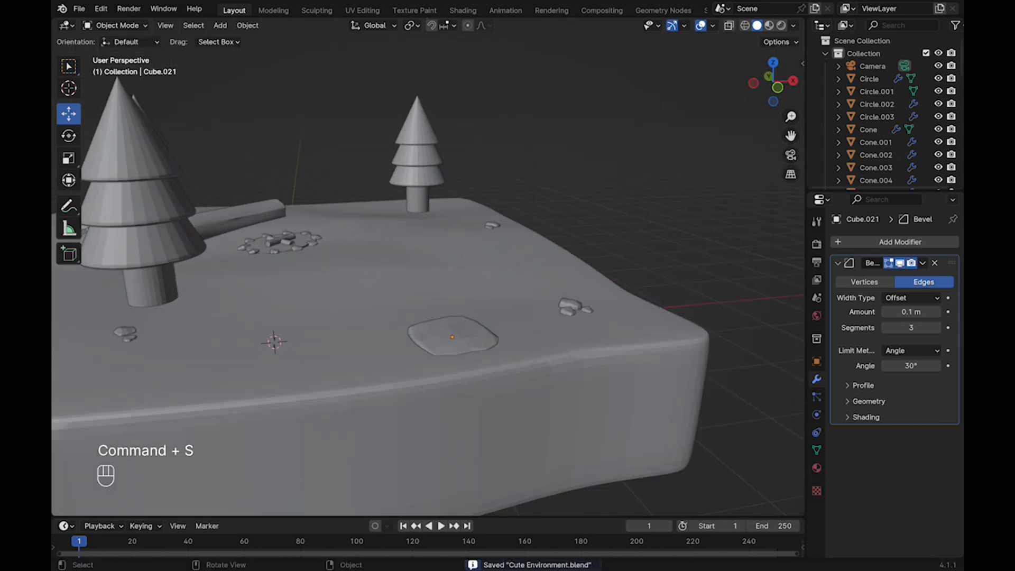
pyautogui.click(417, 341)
pyautogui.moveTo(416, 293); pyautogui.dragTo(417, 295)
pyautogui.moveTo(475, 233); pyautogui.dragTo(354, 296, button='middle')
pyautogui.scroll(-4, 428, 275)
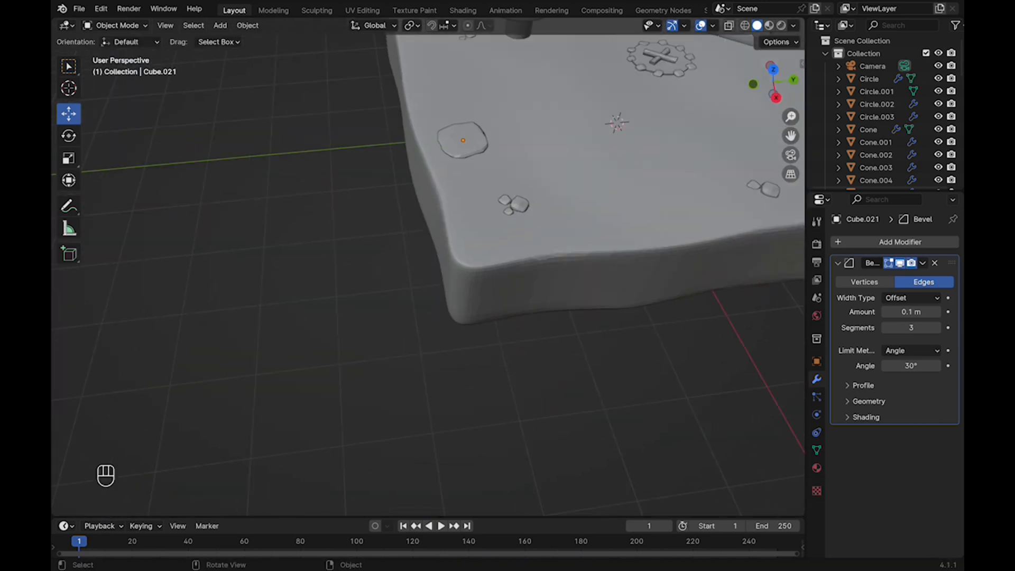
# Duplicate the flat stone along the Y axis, make the copy smaller and turned, and shift it along X beside the original.
pyautogui.keyDown('shift'); pyautogui.moveTo(455, 153); pyautogui.dragTo(426, 317, button='middle'); pyautogui.keyUp('shift')
pyautogui.press('super+s')
pyautogui.keyDown('shift'); pyautogui.moveTo(476, 264); pyautogui.dragTo(385, 327, button='middle'); pyautogui.keyUp('shift')
pyautogui.hotkey('shift', 'd')
pyautogui.press('y')
pyautogui.click(401, 374)
pyautogui.press('super+s')
pyautogui.press('s')
pyautogui.click(400, 373)
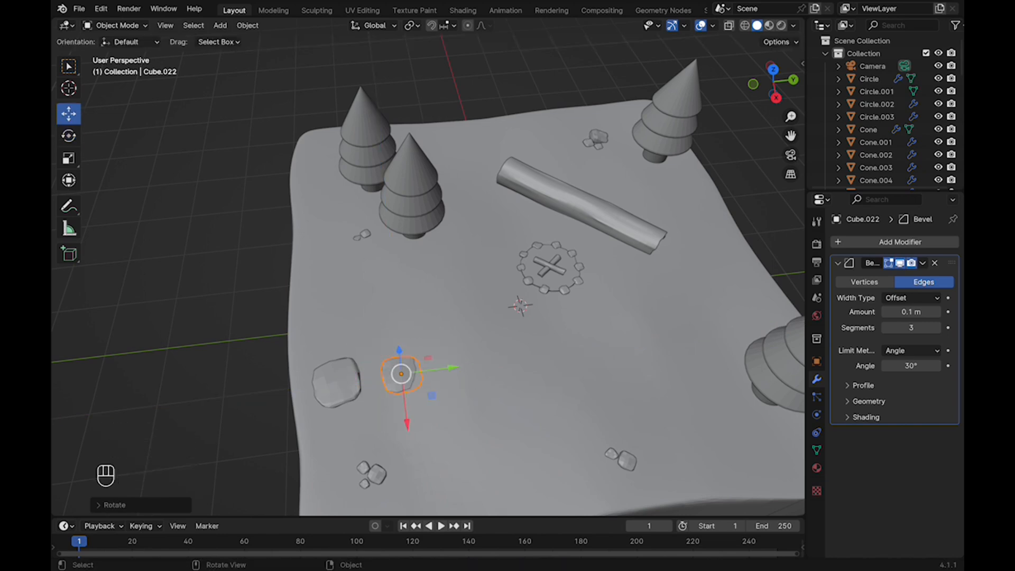
pyautogui.moveTo(406, 424); pyautogui.dragTo(405, 411)
# Select the large flat stone, save the file and lower the stone slightly into the ground.
pyautogui.click(337, 382)
pyautogui.press('super+s')
pyautogui.moveTo(328, 428); pyautogui.dragTo(381, 355, button='middle')
pyautogui.moveTo(381, 358); pyautogui.dragTo(382, 364)
pyautogui.moveTo(382, 363); pyautogui.dragTo(368, 401, button='middle')
# Duplicate the smaller flat stone along the Y axis as the third path stone and shift it along X.
pyautogui.click(357, 373)
pyautogui.press('super+s')
pyautogui.hotkey('shift', 'd')
pyautogui.press('y')
pyautogui.click(516, 399)
pyautogui.press('super+s')
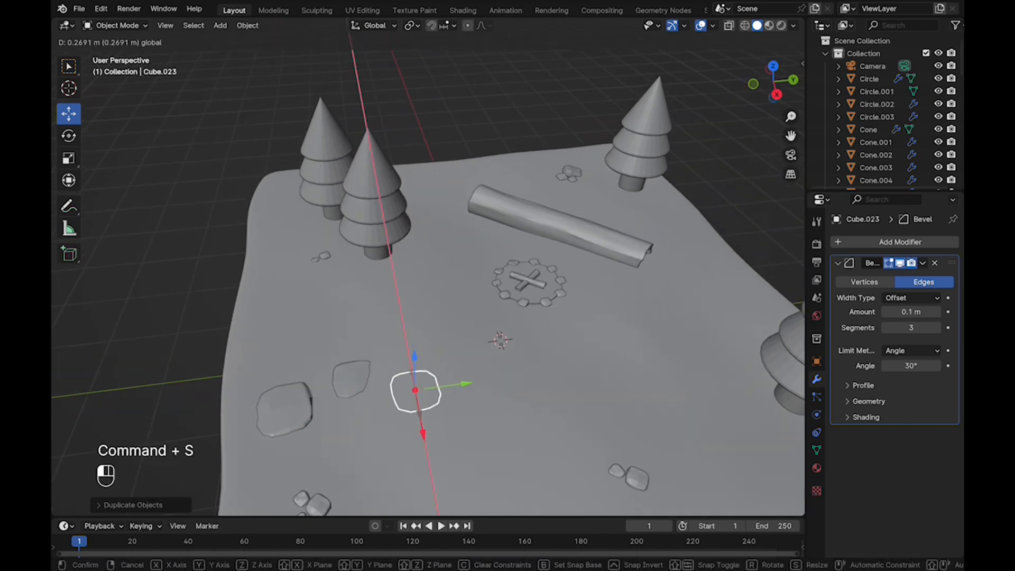
pyautogui.click(495, 416)
# Tilt the third path stone so it follows the slope of the ground.
pyautogui.scroll(3, 495, 415)
pyautogui.moveTo(495, 416); pyautogui.dragTo(489, 383, button='middle')
pyautogui.keyDown('shift'); pyautogui.moveTo(489, 383); pyautogui.dragTo(524, 340, button='middle'); pyautogui.keyUp('shift')
pyautogui.moveTo(518, 340); pyautogui.dragTo(522, 339)
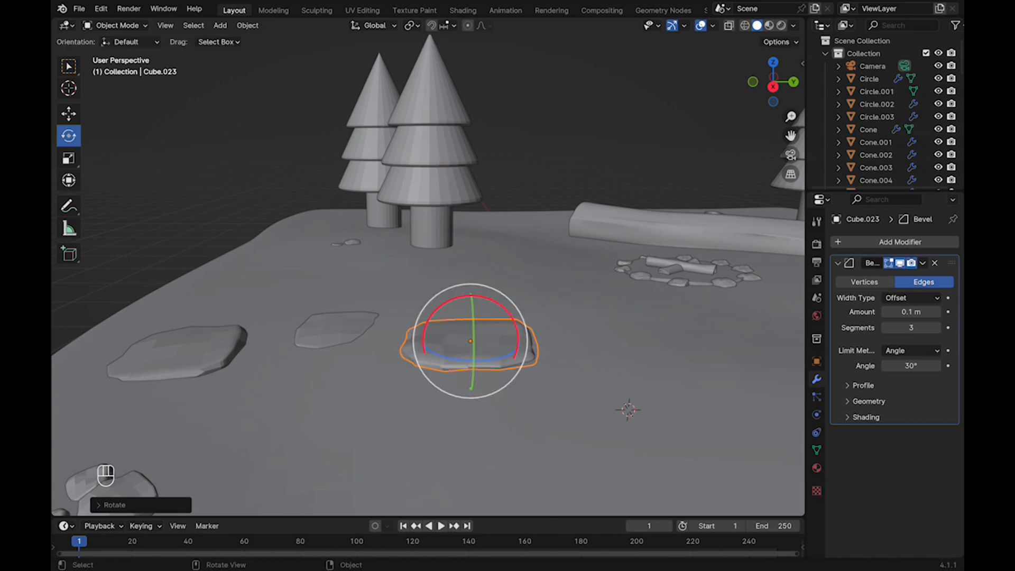
pyautogui.moveTo(472, 299); pyautogui.dragTo(472, 301)
pyautogui.click(560, 312)
# Duplicate more flat stones to extend the path past the campfire toward the lone tree.
pyautogui.moveTo(529, 323); pyautogui.dragTo(526, 365, button='middle')
pyautogui.click(357, 365)
pyautogui.keyDown('shift'); pyautogui.moveTo(465, 341); pyautogui.dragTo(275, 357, button='middle'); pyautogui.keyUp('shift')
pyautogui.hotkey('shift', 'd')
pyautogui.click(475, 357)
pyautogui.scroll(-3, 476, 356)
pyautogui.moveTo(476, 356); pyautogui.dragTo(528, 338, button='middle')
pyautogui.press('super+s')
pyautogui.scroll(-3, 590, 337)
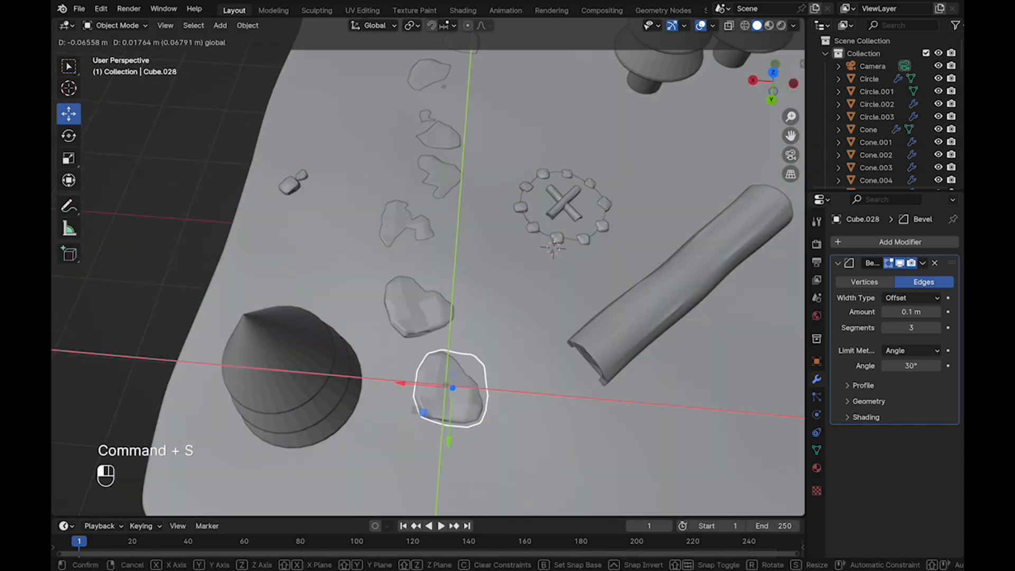
# Position and rotate the newest path stone beside the lone tree and save the file.
pyautogui.press('super+s')
pyautogui.moveTo(428, 275); pyautogui.dragTo(449, 296, button='middle')
pyautogui.press('super+s')
pyautogui.press('super+s')
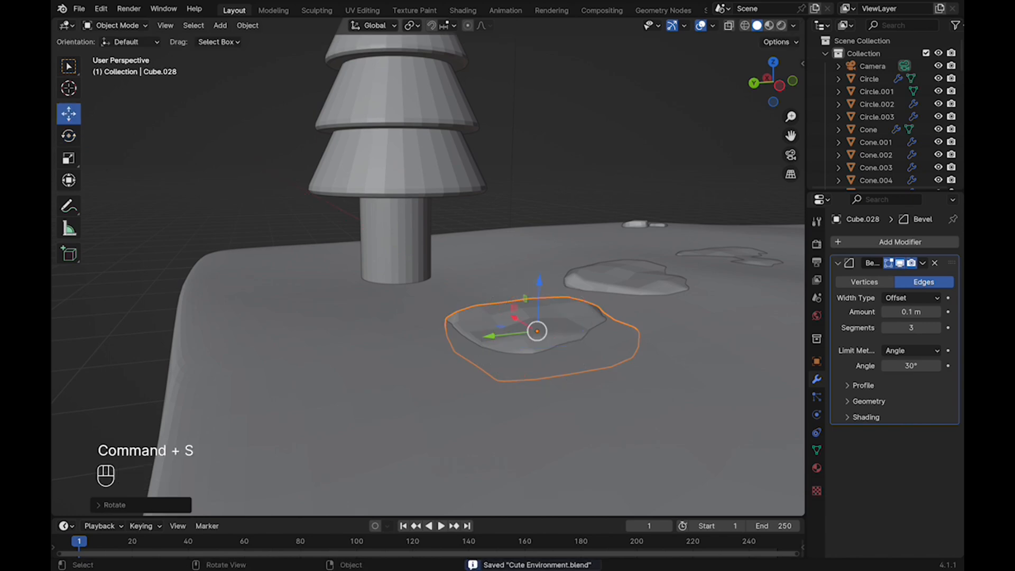
# Duplicate the last path stone along the Y axis, resize the copy and shift it along X to continue the path.
pyautogui.hotkey('shift', 'd')
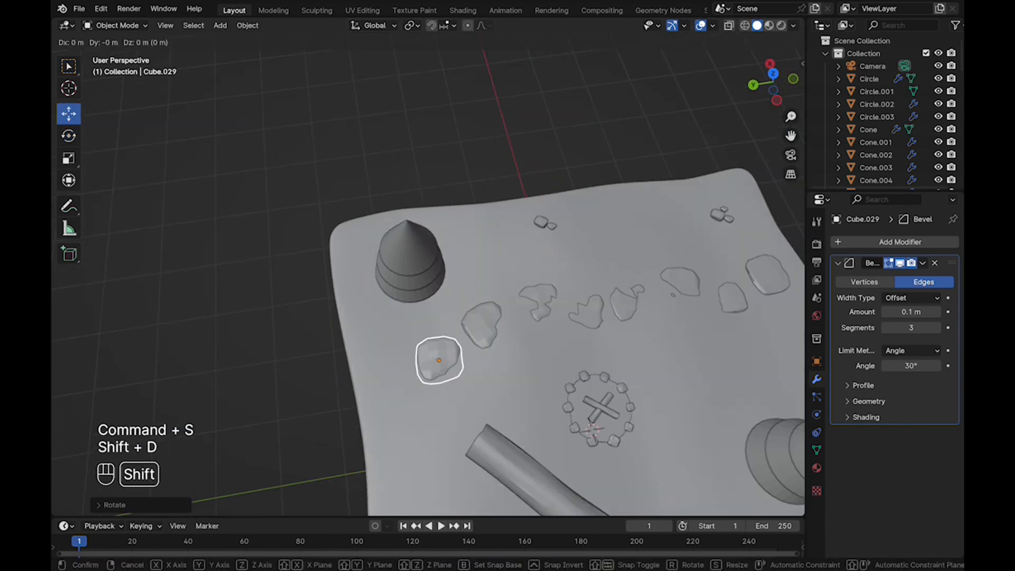
pyautogui.press('y')
pyautogui.press('super+s')
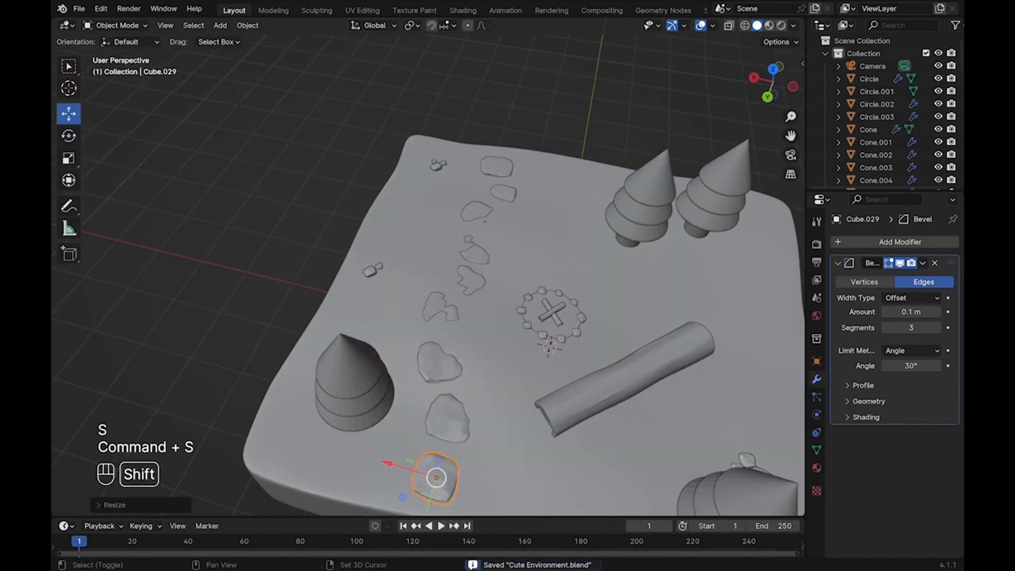
pyautogui.press('g')
pyautogui.press('x')
pyautogui.click(516, 290)
# Adjust the height of the second-to-last path stone and save the file.
pyautogui.moveTo(512, 249); pyautogui.dragTo(513, 251)
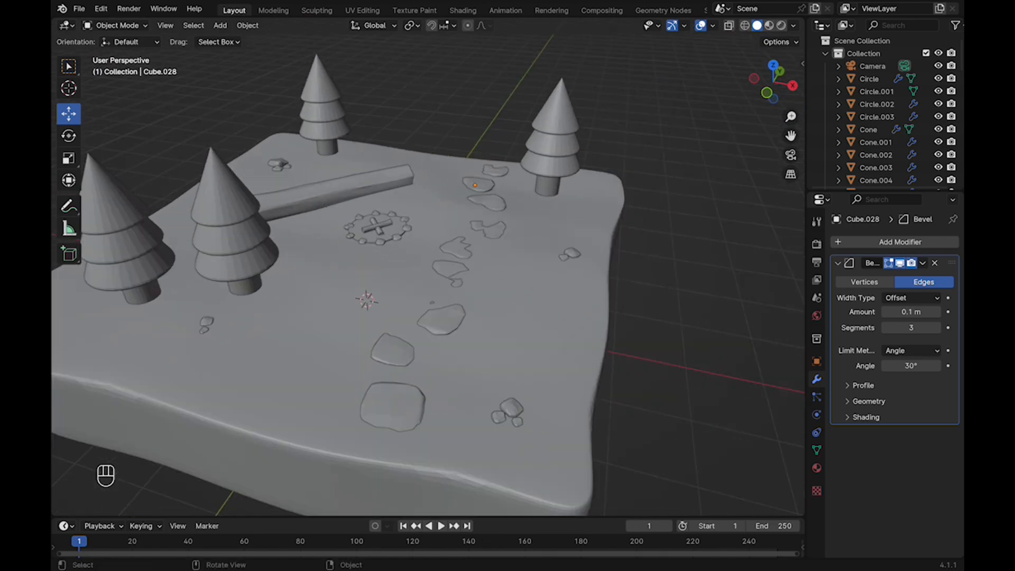
pyautogui.press('super+s')
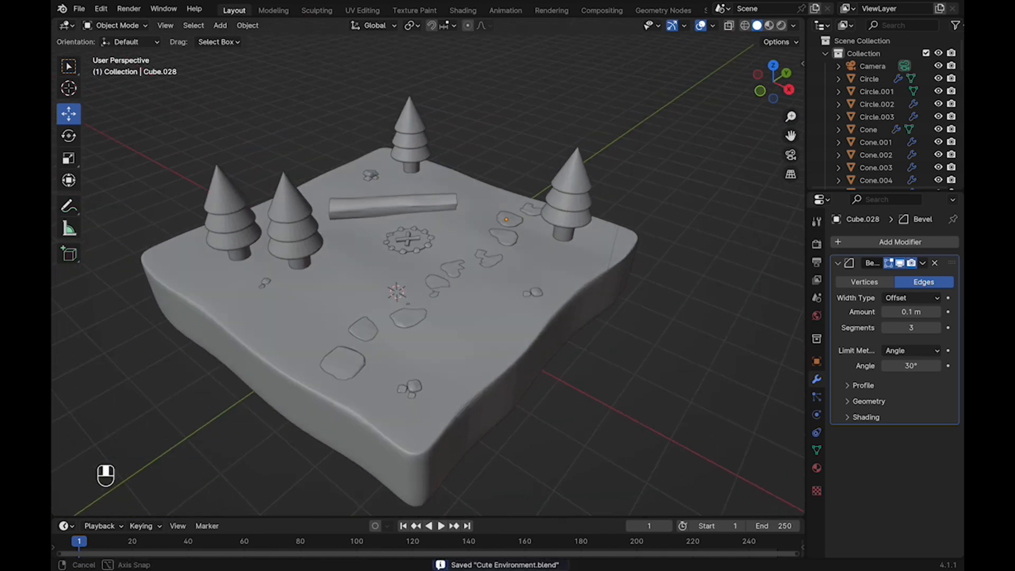
pyautogui.click(400, 251)
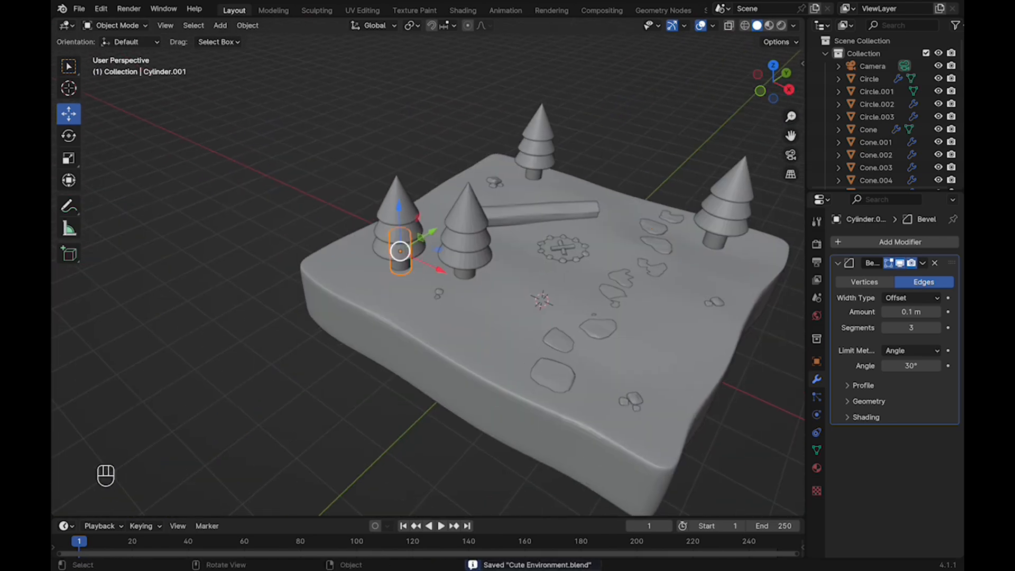
pyautogui.press('super+s')
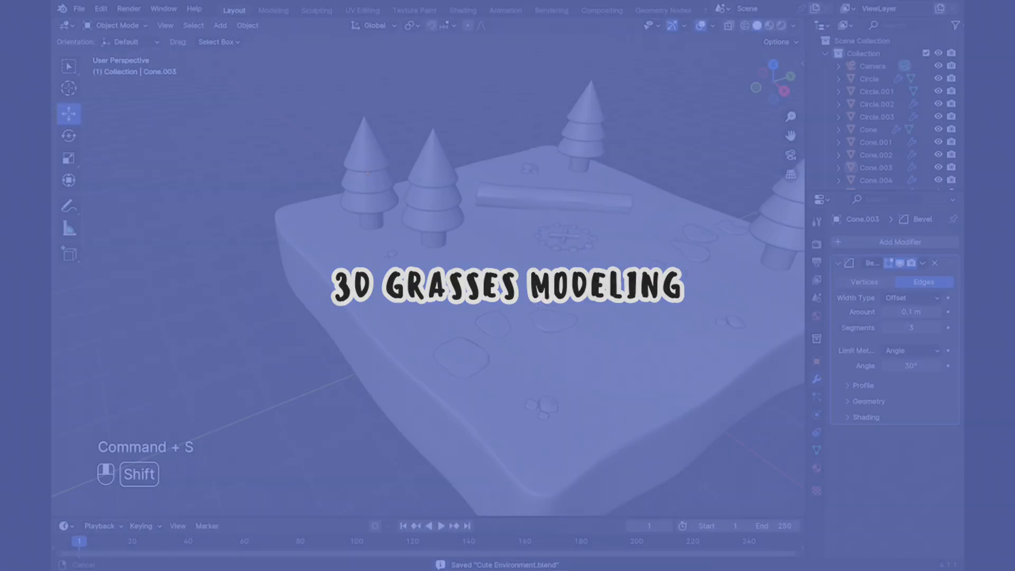
# Add a cube, shrink it to a small block and place it on the ground in front of the paired trees.
pyautogui.hotkey('shift', 'a')
pyautogui.click(566, 288)
pyautogui.moveTo(508, 240); pyautogui.dragTo(517, 179)
pyautogui.press('s')
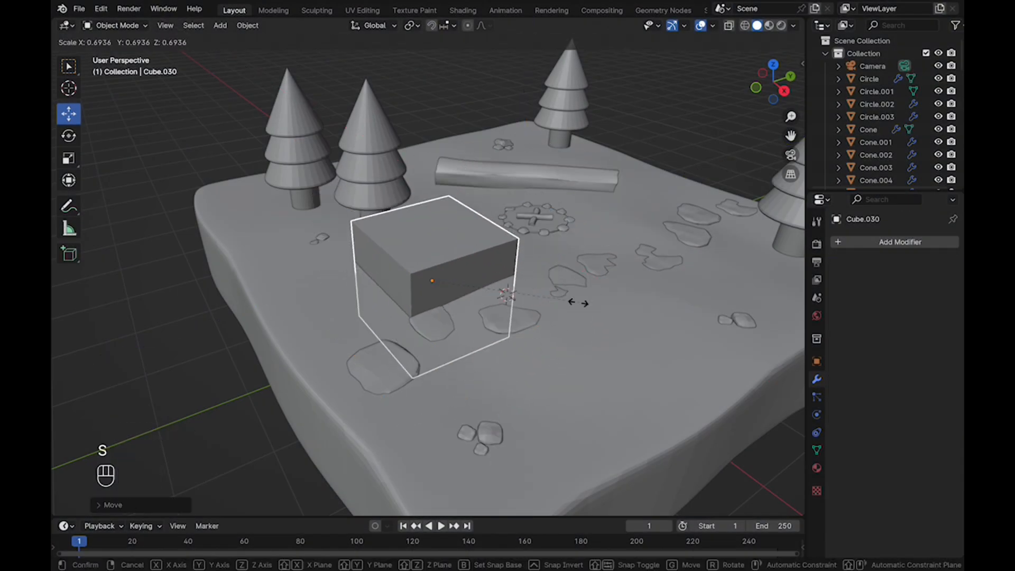
pyautogui.moveTo(432, 235); pyautogui.dragTo(431, 223)
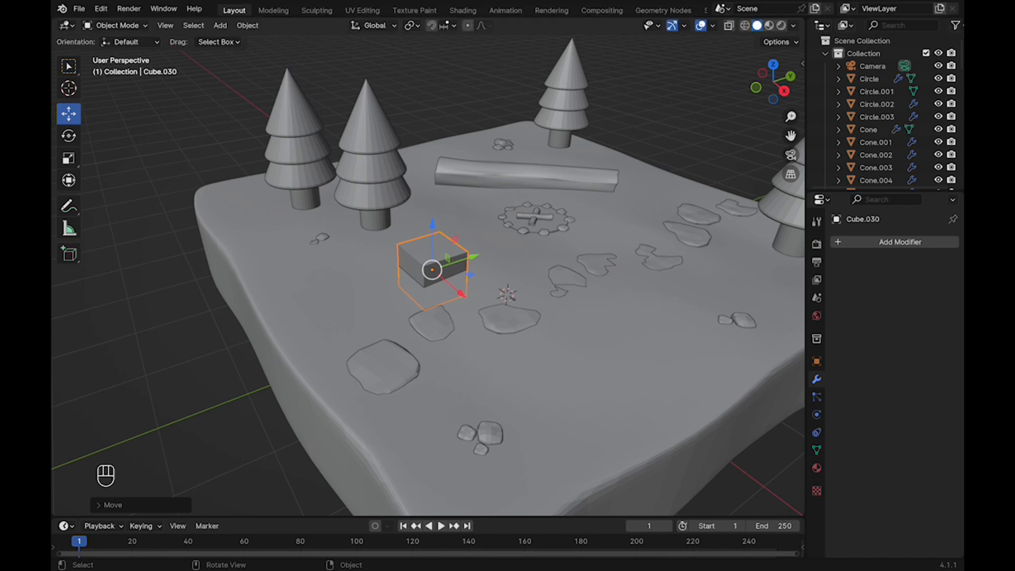
pyautogui.moveTo(476, 255); pyautogui.dragTo(429, 265)
pyautogui.press('s')
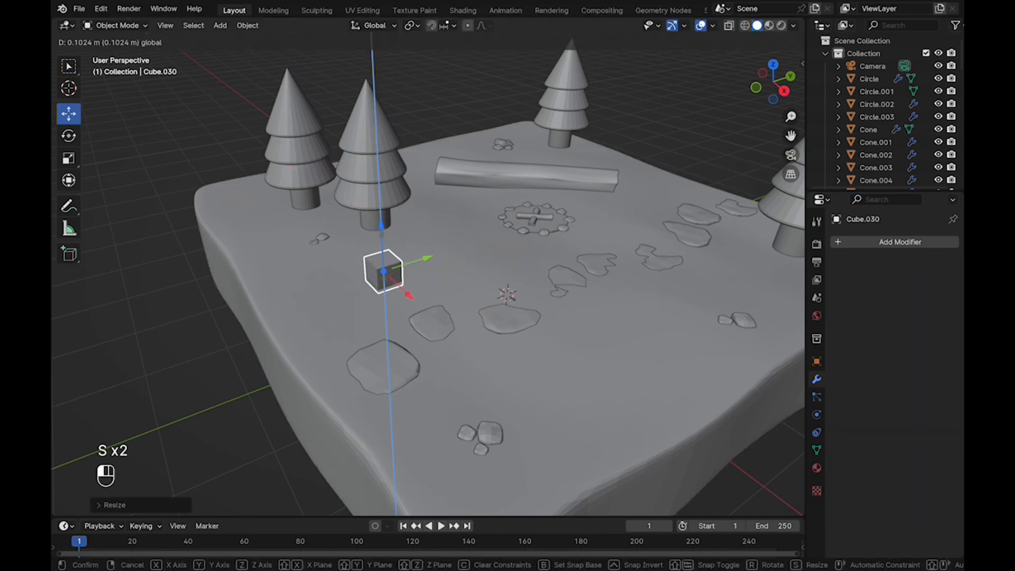
pyautogui.scroll(3, 428, 264)
# In Edit Mode, raise the small cube's top face and scale it down to form a tapered grass blade.
pyautogui.press('Tab')
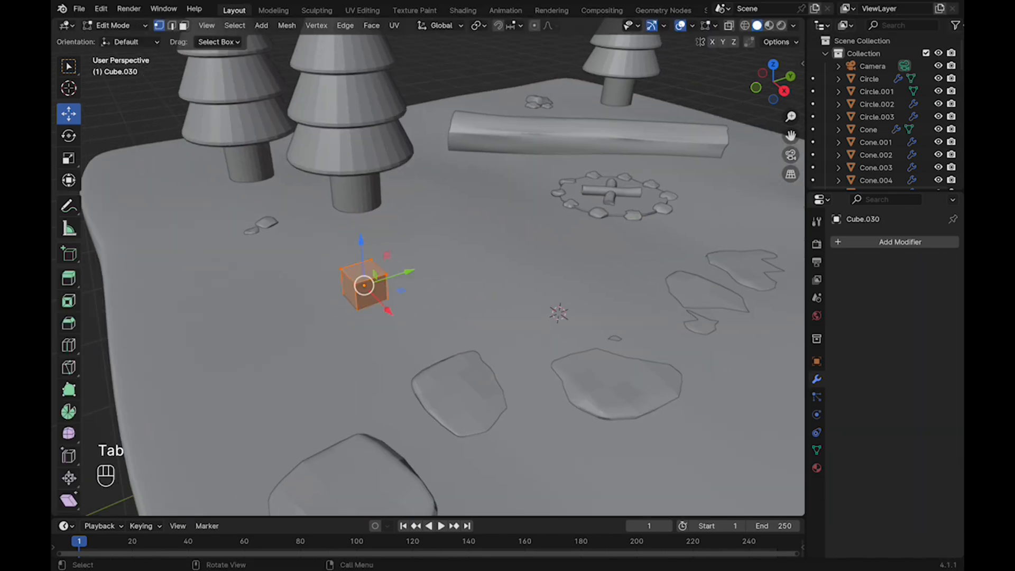
pyautogui.click(183, 25)
pyautogui.click(364, 271)
pyautogui.moveTo(359, 224); pyautogui.dragTo(359, 213)
pyautogui.click(426, 273)
# Duplicate the whole grass blade along the X axis within the same mesh and save the file.
pyautogui.moveTo(426, 274); pyautogui.dragTo(505, 275, button='middle')
pyautogui.press('a')
pyautogui.hotkey('shift', 'd')
pyautogui.press('x')
pyautogui.press('Return')
pyautogui.press('super+s')
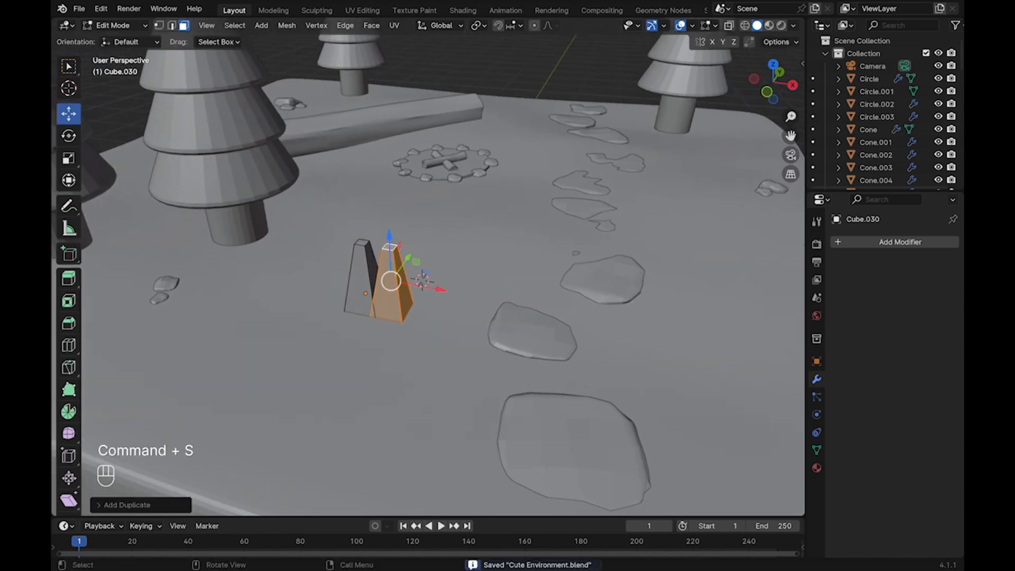
# Shift the second grass blade sideways, lower its top face and save the file.
pyautogui.moveTo(439, 255); pyautogui.dragTo(447, 256)
pyautogui.moveTo(397, 200); pyautogui.dragTo(397, 213)
pyautogui.press('super+s')
pyautogui.moveTo(396, 213); pyautogui.dragTo(355, 235, button='middle')
pyautogui.press('super+s')
# Shift the grass blades' faces to vary their lean, undoing one misplaced move.
pyautogui.moveTo(387, 287); pyautogui.dragTo(394, 284)
pyautogui.click(318, 275)
pyautogui.moveTo(360, 252); pyautogui.dragTo(355, 255)
pyautogui.press('super+z')
pyautogui.moveTo(349, 309); pyautogui.dragTo(346, 306)
pyautogui.moveTo(349, 304); pyautogui.dragTo(418, 312, button='middle')
pyautogui.click(399, 286)
# Isolate the grass in local view, select one blade's faces including its underside, and copy it as a third blade.
pyautogui.click(360, 296)
pyautogui.keyDown('shift'); pyautogui.click(350, 285); pyautogui.keyUp('shift')
pyautogui.moveTo(349, 285); pyautogui.dragTo(404, 288, button='middle')
pyautogui.keyDown('shift'); pyautogui.click(329, 288); pyautogui.keyUp('shift')
pyautogui.keyDown('shift'); pyautogui.click(313, 276); pyautogui.keyUp('shift')
pyautogui.press('/')
pyautogui.moveTo(338, 328); pyautogui.dragTo(338, 264, button='middle')
pyautogui.keyDown('shift'); pyautogui.click(502, 445); pyautogui.keyUp('shift')
pyautogui.press('super+s')
pyautogui.moveTo(502, 423); pyautogui.dragTo(439, 454, button='middle')
pyautogui.keyDown('shift'); pyautogui.moveTo(438, 370); pyautogui.dragTo(497, 388, button='middle'); pyautogui.keyUp('shift')
pyautogui.click(502, 364)
# Lower the third blade's top face, shift it outward so the blade leans, and save the file.
pyautogui.moveTo(482, 234); pyautogui.dragTo(481, 244)
pyautogui.moveTo(524, 305); pyautogui.dragTo(544, 315)
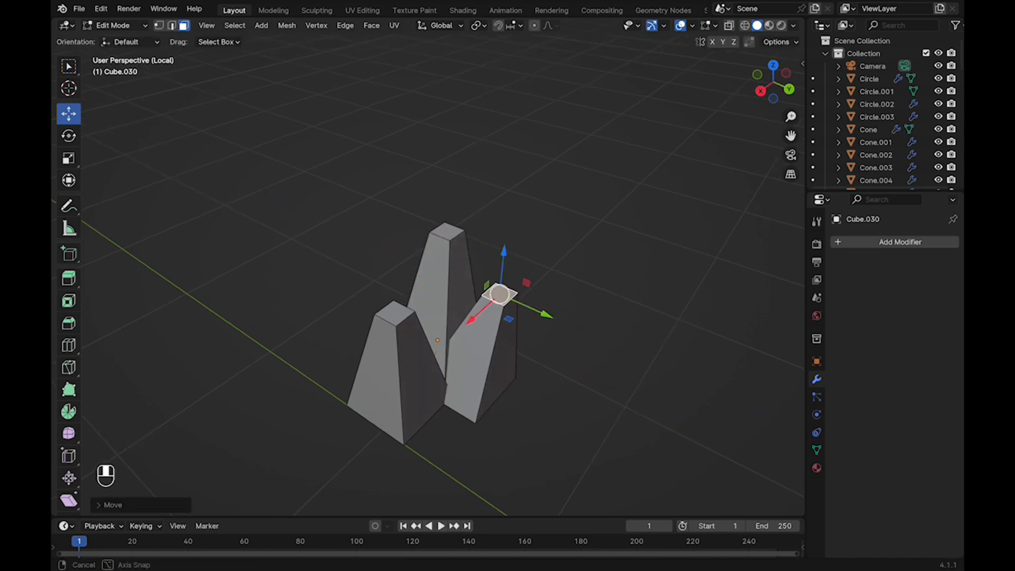
pyautogui.moveTo(543, 317); pyautogui.dragTo(644, 318, button='middle')
pyautogui.moveTo(585, 349); pyautogui.dragTo(590, 351)
pyautogui.press('super+s')
# Select one whole blade including its underside, duplicate it as a fourth blade and shrink its top face.
pyautogui.moveTo(590, 351); pyautogui.dragTo(711, 359, button='middle')
pyautogui.click(467, 312)
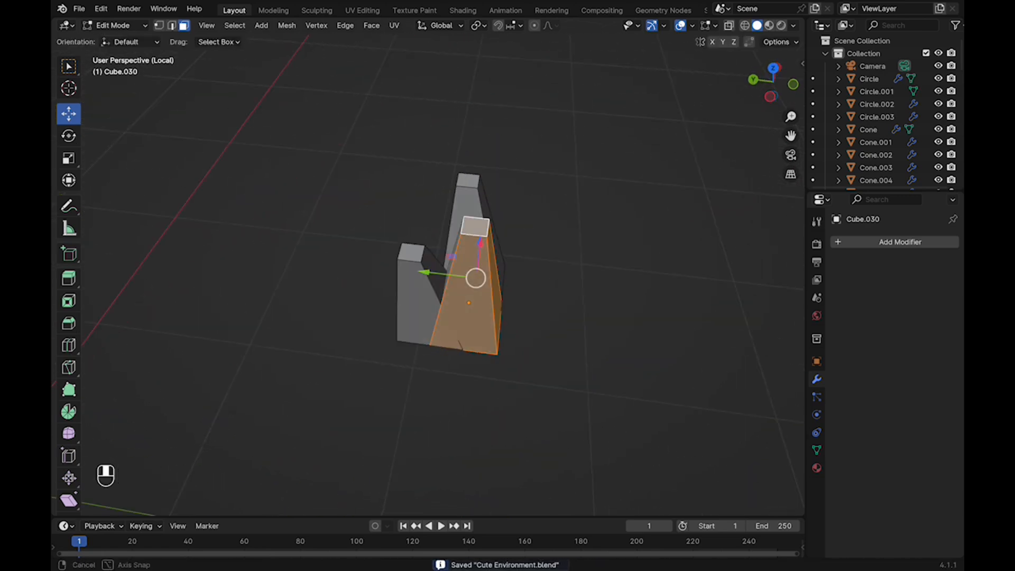
pyautogui.keyDown('shift'); pyautogui.moveTo(458, 439); pyautogui.dragTo(446, 417, button='middle'); pyautogui.keyUp('shift')
pyautogui.keyDown('shift'); pyautogui.click(446, 418); pyautogui.keyUp('shift')
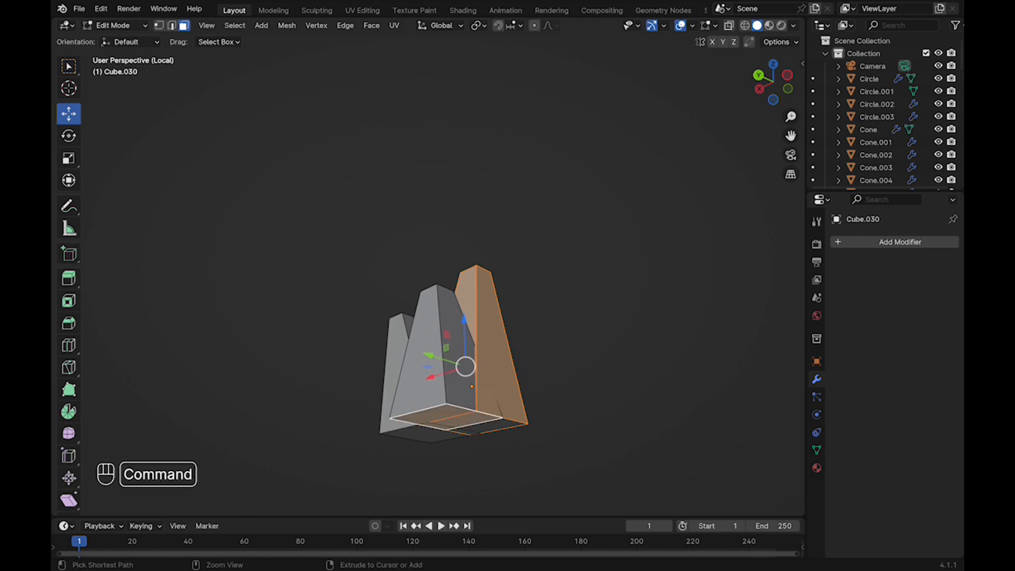
pyautogui.press('super+s')
pyautogui.moveTo(449, 328); pyautogui.dragTo(458, 435, button='middle')
pyautogui.hotkey('shift', 'd')
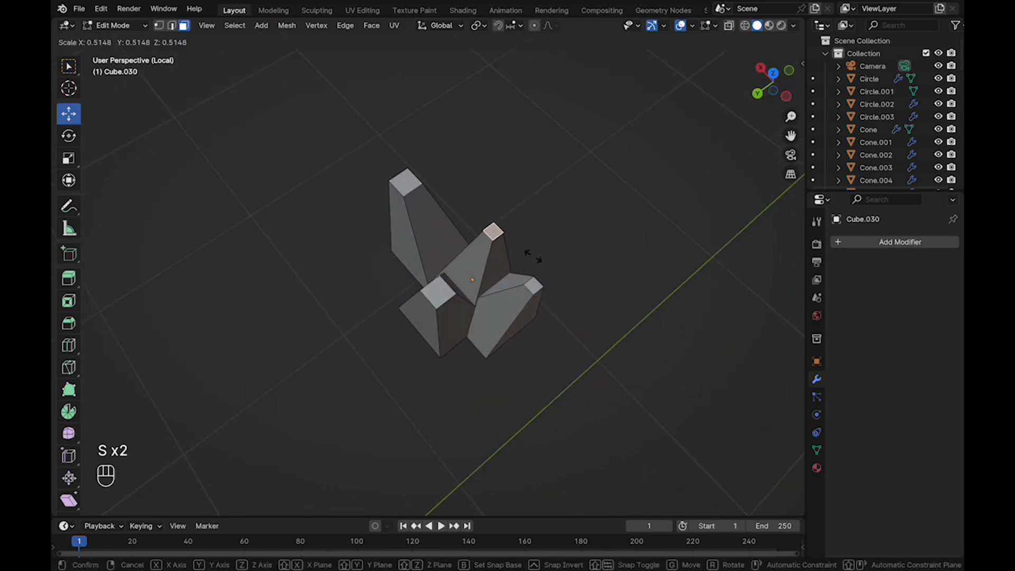
pyautogui.click(464, 222)
pyautogui.moveTo(464, 222); pyautogui.dragTo(486, 175, button='middle')
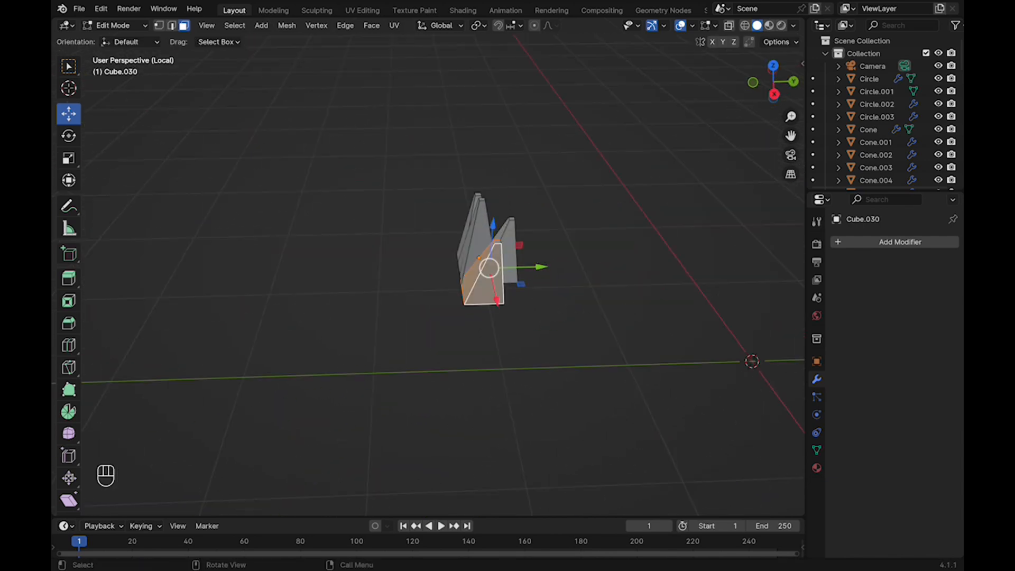
# Save the file and shift the fourth grass blade to a new spot within the tuft.
pyautogui.press('super+s')
pyautogui.moveTo(499, 277); pyautogui.dragTo(502, 316, button='middle')
pyautogui.moveTo(501, 317); pyautogui.dragTo(467, 297)
# Select all faces of one outer blade, including its underside, save, and move the blade closer to the others.
pyautogui.click(488, 322)
pyautogui.moveTo(489, 322); pyautogui.dragTo(465, 331, button='middle')
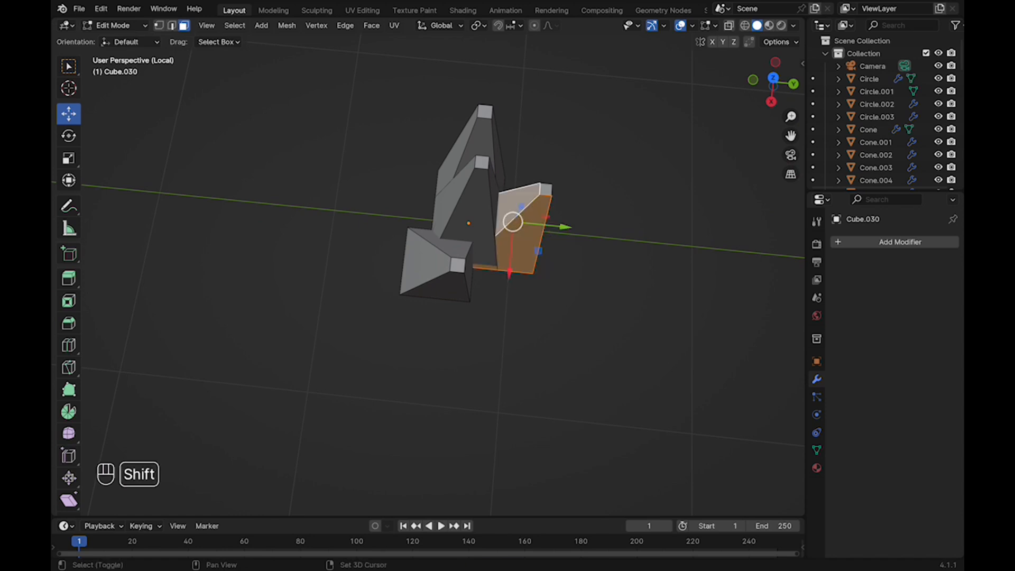
pyautogui.moveTo(520, 203); pyautogui.dragTo(455, 175, button='middle')
pyautogui.keyDown('shift'); pyautogui.click(552, 233); pyautogui.keyUp('shift')
pyautogui.moveTo(553, 233); pyautogui.dragTo(496, 203, button='middle')
pyautogui.keyDown('shift'); pyautogui.click(567, 203); pyautogui.keyUp('shift')
pyautogui.moveTo(567, 203); pyautogui.dragTo(547, 159, button='middle')
pyautogui.keyDown('shift'); pyautogui.click(548, 244); pyautogui.keyUp('shift')
pyautogui.press('super+s')
pyautogui.moveTo(548, 243); pyautogui.dragTo(566, 338, button='middle')
pyautogui.moveTo(533, 241); pyautogui.dragTo(515, 252)
# Select all faces of another whole blade, save, and shift it so the tuft's blades sit together.
pyautogui.click(520, 282)
pyautogui.moveTo(520, 283); pyautogui.dragTo(677, 243, button='middle')
pyautogui.moveTo(550, 344); pyautogui.dragTo(502, 356, button='middle')
pyautogui.click(579, 336)
pyautogui.keyDown('shift'); pyautogui.click(548, 328); pyautogui.keyUp('shift')
pyautogui.keyDown('shift'); pyautogui.click(564, 234); pyautogui.keyUp('shift')
pyautogui.keyDown('shift'); pyautogui.click(577, 269); pyautogui.keyUp('shift')
pyautogui.moveTo(577, 269); pyautogui.dragTo(729, 248, button='middle')
pyautogui.press('super+s')
pyautogui.moveTo(497, 320); pyautogui.dragTo(433, 450, button='middle')
pyautogui.press('super+s')
pyautogui.moveTo(423, 243); pyautogui.dragTo(436, 247)
# Leave Edit Mode and local view to return to the full scene, and save the file.
pyautogui.click(440, 290)
pyautogui.moveTo(437, 292); pyautogui.dragTo(476, 264, button='middle')
pyautogui.press('Tab')
pyautogui.press('KP_Divide')
pyautogui.press('super+s')
# Scale the whole grass tuft, check it against the ground in right orthographic view, and save.
pyautogui.scroll(-4, 528, 307)
pyautogui.press('s')
pyautogui.click(432, 297)
pyautogui.click(759, 89)
pyautogui.press('super+s')
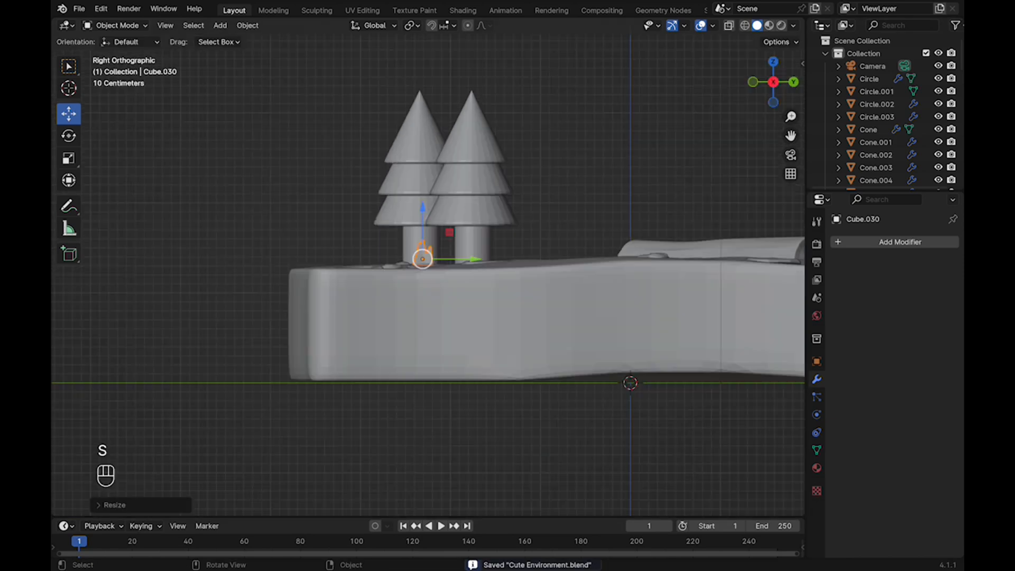
pyautogui.click(772, 81)
pyautogui.press('super+s')
# Move the grass tuft to the open ground in front of the two trees, lower it onto the surface, and save.
pyautogui.moveTo(598, 243); pyautogui.dragTo(439, 285, button='middle')
pyautogui.scroll(-3, 454, 286)
pyautogui.keyDown('shift'); pyautogui.moveTo(454, 286); pyautogui.dragTo(423, 322, button='middle'); pyautogui.keyUp('shift')
pyautogui.scroll(5, 439, 312)
pyautogui.moveTo(517, 312); pyautogui.dragTo(478, 305)
pyautogui.moveTo(542, 291); pyautogui.dragTo(514, 298)
pyautogui.moveTo(479, 250); pyautogui.dragTo(478, 257)
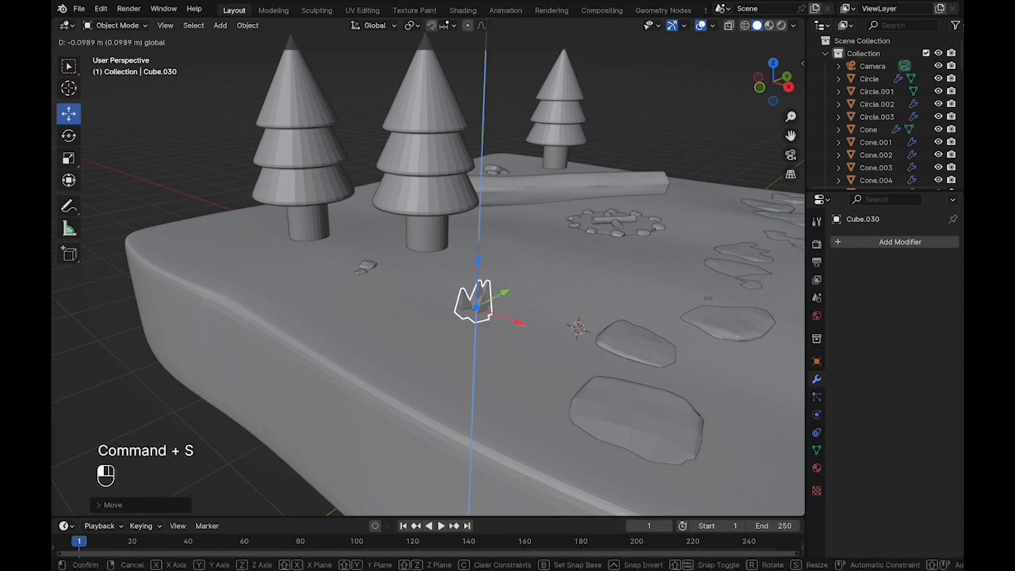
pyautogui.scroll(-5, 491, 301)
pyautogui.moveTo(492, 301); pyautogui.dragTo(488, 357, button='middle')
pyautogui.scroll(5, 497, 346)
pyautogui.press('super+s')
# Duplicate the grass tuft, set the copy down close to the original, and save the file.
pyautogui.hotkey('shift', 'd')
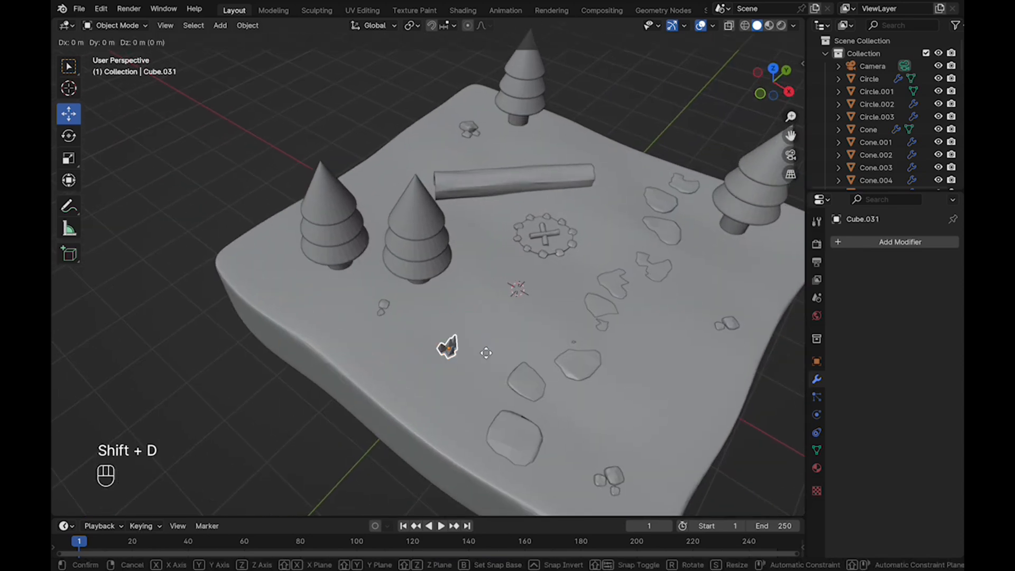
pyautogui.click(474, 358)
pyautogui.scroll(3, 474, 358)
pyautogui.keyDown('shift'); pyautogui.moveTo(475, 357); pyautogui.dragTo(461, 233, button='middle'); pyautogui.keyUp('shift')
pyautogui.moveTo(452, 230); pyautogui.dragTo(452, 230)
pyautogui.moveTo(455, 232); pyautogui.dragTo(458, 291, button='middle')
pyautogui.click(537, 233)
pyautogui.press('super+s')
pyautogui.press('super+s')
# Move the copied tuft across the stone path onto the open ground on its other side, and save.
pyautogui.keyDown('shift'); pyautogui.moveTo(536, 233); pyautogui.dragTo(455, 231, button='middle'); pyautogui.keyUp('shift')
pyautogui.moveTo(480, 231); pyautogui.dragTo(491, 241)
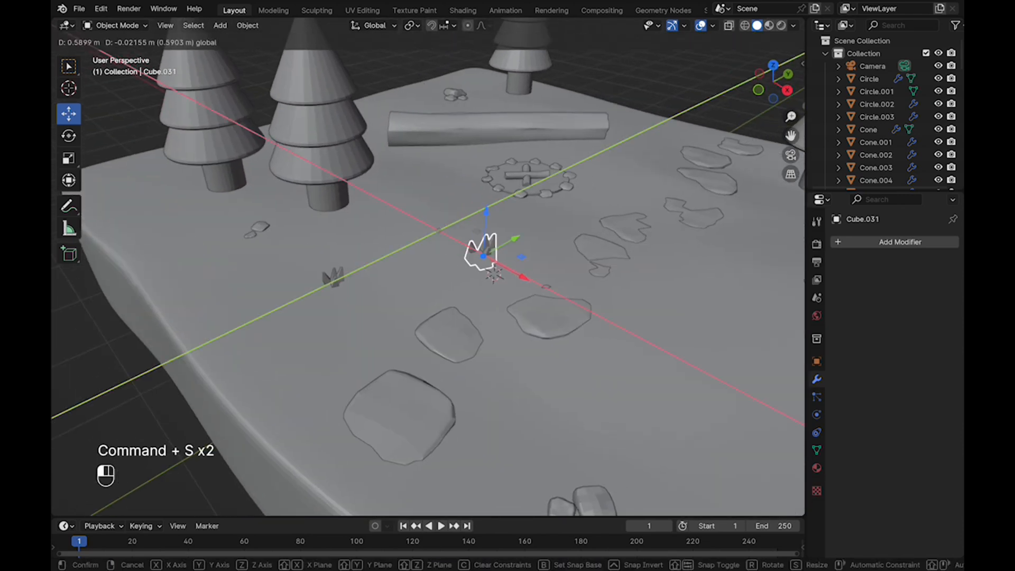
pyautogui.moveTo(776, 280); pyautogui.dragTo(779, 280)
pyautogui.press('super+s')
pyautogui.keyDown('shift'); pyautogui.moveTo(780, 280); pyautogui.dragTo(624, 288, button='middle'); pyautogui.keyUp('shift')
pyautogui.moveTo(623, 288); pyautogui.dragTo(533, 360)
pyautogui.press('super+s')
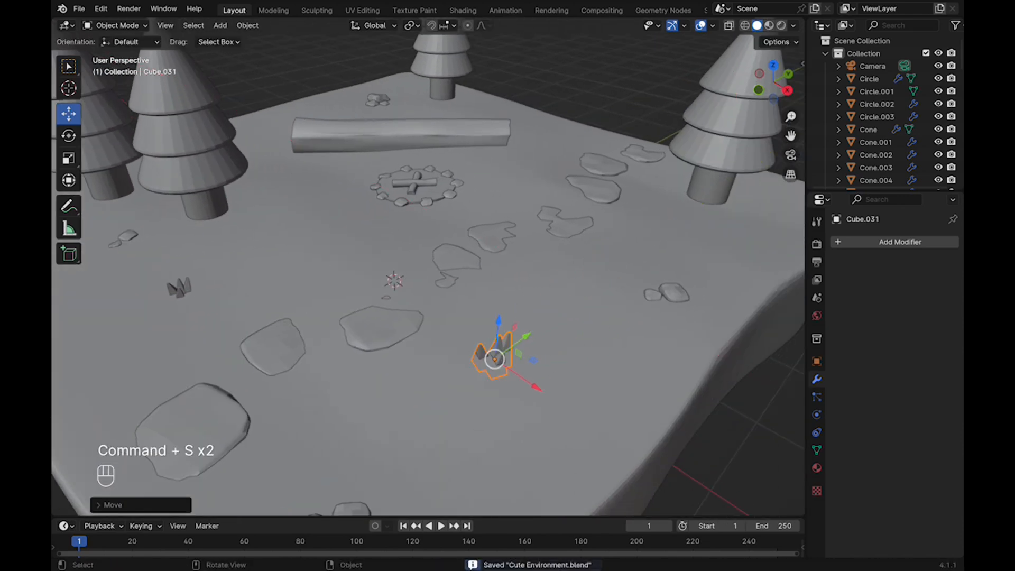
# Duplicate the tuft again, move the copy along X back across the path toward the two trees, and save.
pyautogui.scroll(-5, 428, 266)
pyautogui.press('super+s')
pyautogui.keyDown('shift'); pyautogui.moveTo(428, 267); pyautogui.dragTo(515, 326, button='middle'); pyautogui.keyUp('shift')
pyautogui.press('super+s')
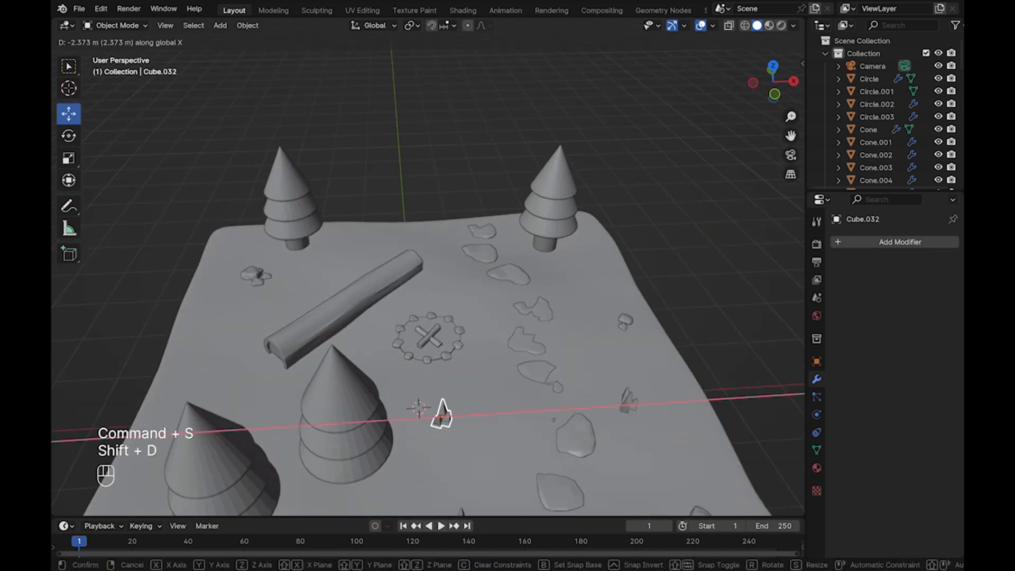
pyautogui.click(446, 416)
pyautogui.moveTo(447, 416); pyautogui.dragTo(359, 418, button='middle')
pyautogui.press('super+s')
pyautogui.press('super+s')
pyautogui.scroll(4, 428, 267)
pyautogui.moveTo(484, 336); pyautogui.dragTo(488, 265)
pyautogui.press('super+s')
# Resize and reposition the grass beside the two trees, adding a smaller tuft next to the larger one.
pyautogui.scroll(4, 532, 270)
pyautogui.moveTo(453, 214); pyautogui.dragTo(452, 223)
pyautogui.press('s')
pyautogui.moveTo(464, 286); pyautogui.dragTo(487, 227)
pyautogui.click(451, 259)
pyautogui.click(474, 279)
pyautogui.moveTo(465, 316); pyautogui.dragTo(421, 237)
pyautogui.moveTo(464, 299); pyautogui.dragTo(465, 298)
pyautogui.click(473, 333)
# Lower the small tuft slightly and nudge it closer to its larger neighbour near the trees.
pyautogui.moveTo(467, 317); pyautogui.dragTo(472, 290, button='middle')
pyautogui.scroll(-3, 470, 288)
pyautogui.keyDown('shift'); pyautogui.moveTo(489, 241); pyautogui.dragTo(470, 288, button='middle'); pyautogui.keyUp('shift')
pyautogui.click(470, 289)
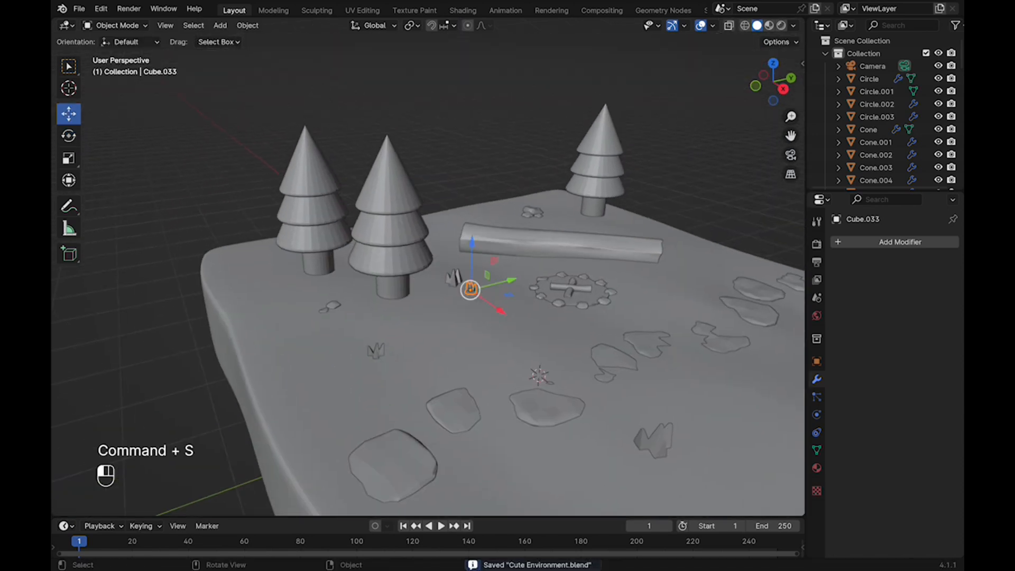
pyautogui.click(69, 114)
pyautogui.scroll(3, 470, 288)
pyautogui.moveTo(500, 258); pyautogui.dragTo(500, 255)
pyautogui.moveTo(537, 307); pyautogui.dragTo(527, 307)
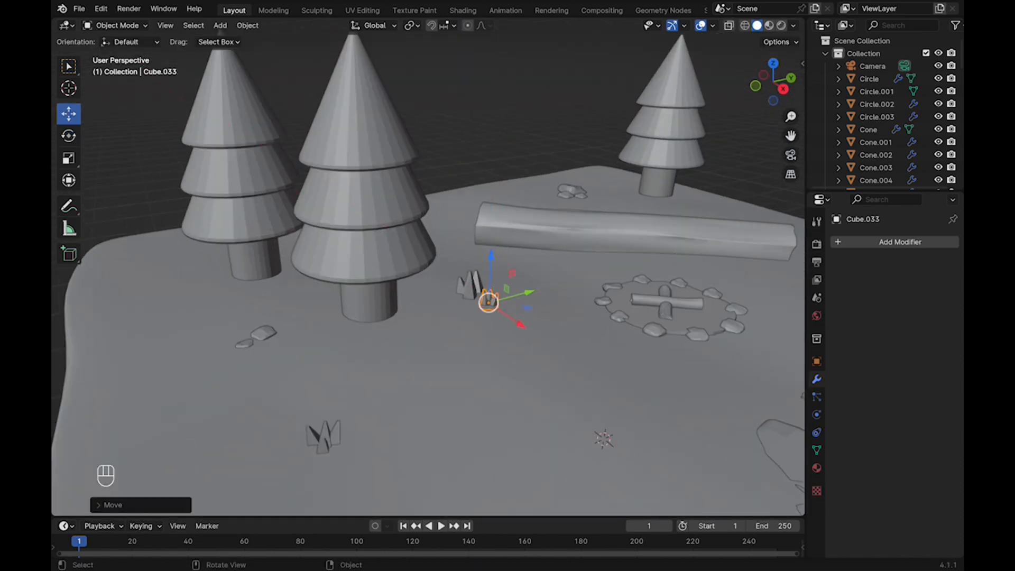
# Place further tuft copies around the scene, rotate one to vary its direction, and save the file.
pyautogui.click(281, 131)
pyautogui.scroll(-2, 280, 131)
pyautogui.scroll(-2, 592, 393)
pyautogui.click(591, 393)
pyautogui.keyDown('shift'); pyautogui.moveTo(592, 394); pyautogui.dragTo(530, 350, button='middle'); pyautogui.keyUp('shift')
pyautogui.scroll(1, 530, 350)
pyautogui.click(69, 136)
pyautogui.moveTo(535, 394); pyautogui.dragTo(516, 383)
pyautogui.click(69, 113)
pyautogui.click(418, 122)
pyautogui.press('super+s')
# Duplicate a grass tuft and move the copy beside the pair of trees.
pyautogui.scroll(-4, 465, 296)
pyautogui.moveTo(465, 296); pyautogui.dragTo(468, 348, button='middle')
pyautogui.click(468, 386)
pyautogui.click(459, 384)
pyautogui.moveTo(452, 390); pyautogui.dragTo(405, 398, button='middle')
pyautogui.hotkey('shift', 'd')
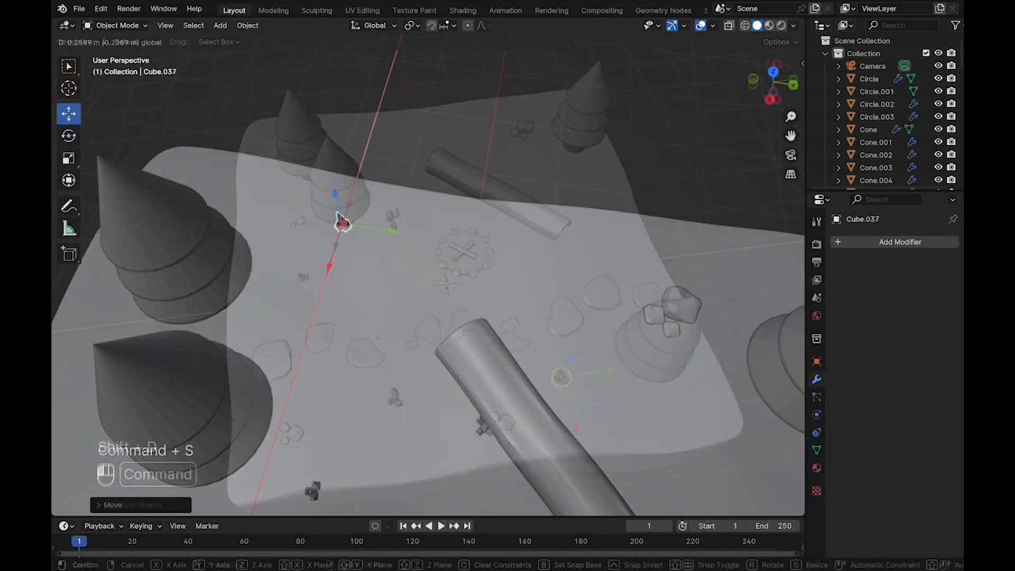
pyautogui.moveTo(359, 262); pyautogui.dragTo(338, 265)
pyautogui.moveTo(401, 296); pyautogui.dragTo(454, 277, button='middle')
# Scale the new tuft by the two trees and adjust its height so it sits on the ground.
pyautogui.scroll(2, 365, 254)
pyautogui.click(68, 114)
pyautogui.scroll(3, 455, 278)
pyautogui.press('s')
pyautogui.moveTo(458, 224); pyautogui.dragTo(456, 220)
pyautogui.click(531, 277)
pyautogui.scroll(-9, 433, 296)
pyautogui.moveTo(381, 317); pyautogui.dragTo(491, 296, button='middle')
pyautogui.keyDown('shift'); pyautogui.moveTo(492, 296); pyautogui.dragTo(512, 333, button='middle'); pyautogui.keyUp('shift')
pyautogui.moveTo(677, 163); pyautogui.dragTo(671, 176, button='middle')
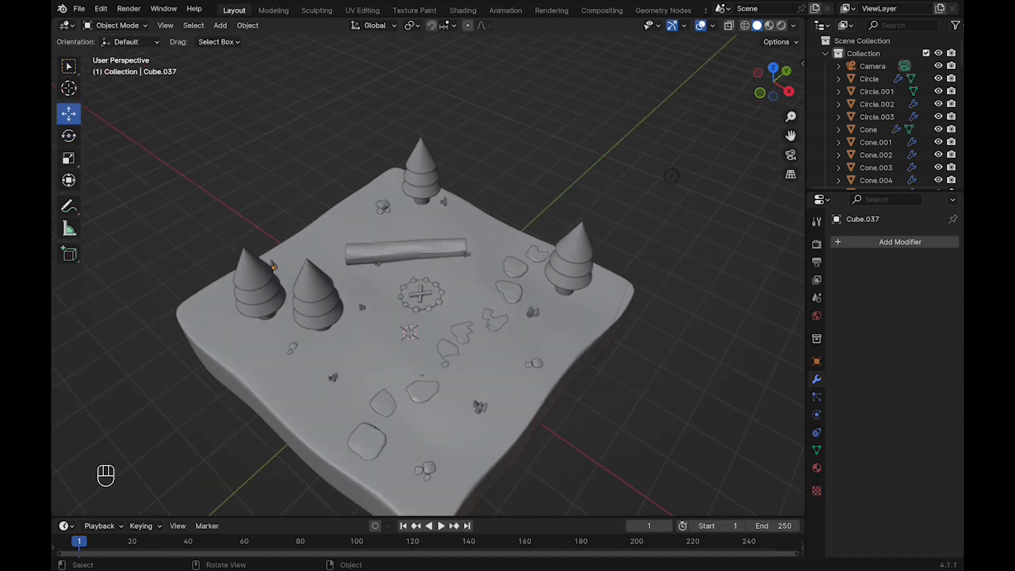
# Duplicate a small pebble, move the copy to the ground behind the log near the rear tree, and lower it.
pyautogui.scroll(1, 548, 385)
pyautogui.click(548, 385)
pyautogui.hotkey('shift', 'd')
pyautogui.click(444, 317)
pyautogui.press('super+s')
pyautogui.moveTo(482, 315); pyautogui.dragTo(517, 218)
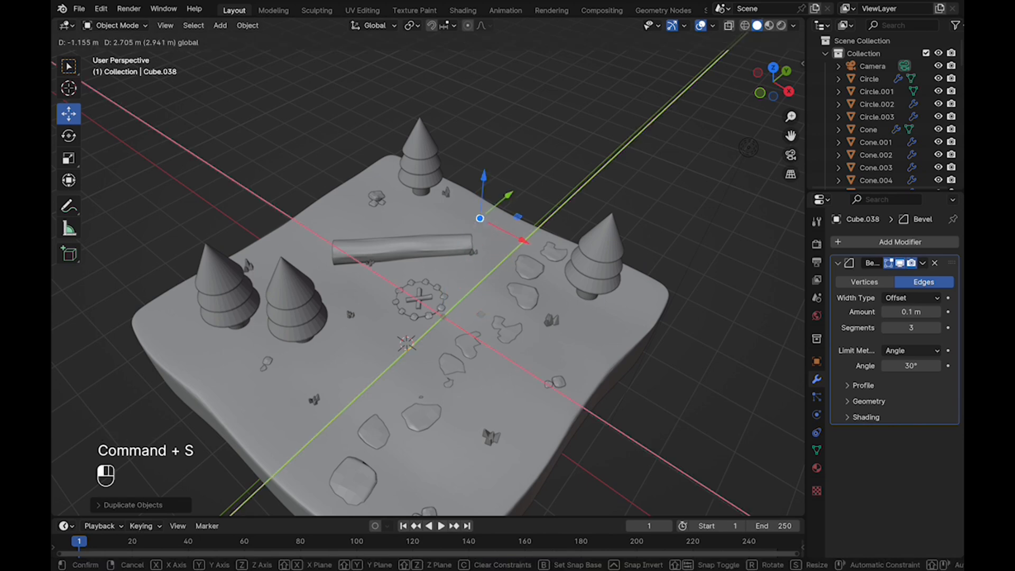
pyautogui.keyDown('shift'); pyautogui.moveTo(517, 218); pyautogui.dragTo(450, 274, button='middle'); pyautogui.keyUp('shift')
pyautogui.scroll(4, 449, 274)
pyautogui.scroll(4, 409, 275)
pyautogui.moveTo(387, 247); pyautogui.dragTo(388, 253)
# Examine the placement of the grass, stones and trees across the whole scene, and save the file.
pyautogui.scroll(-6, 428, 275)
pyautogui.click(466, 330)
pyautogui.scroll(-3, 467, 331)
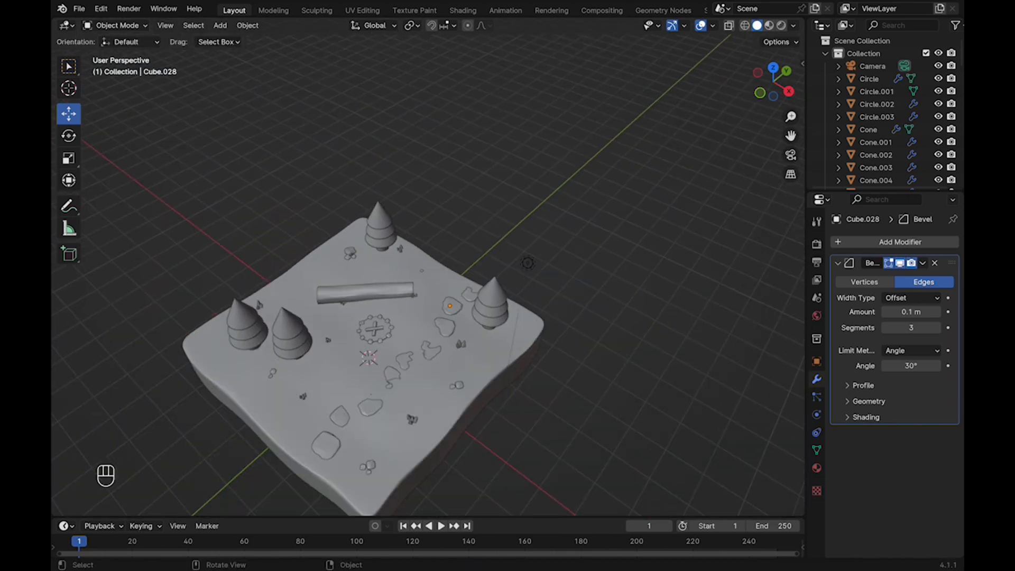
pyautogui.moveTo(528, 262); pyautogui.dragTo(523, 248, button='middle')
pyautogui.scroll(3, 523, 249)
pyautogui.press('super+s')
pyautogui.scroll(-4, 428, 296)
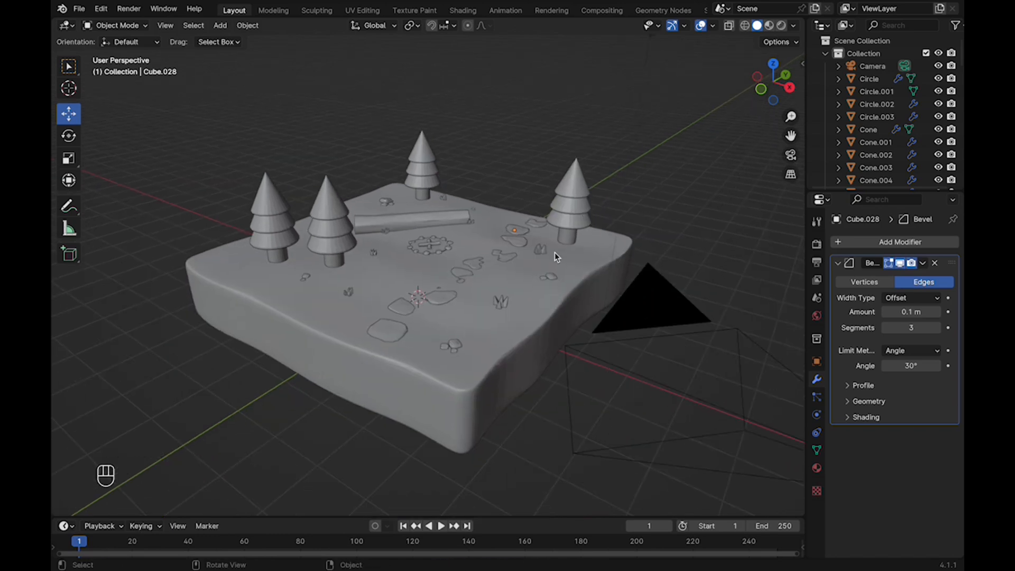
pyautogui.scroll(5, 428, 267)
pyautogui.press('super+s')
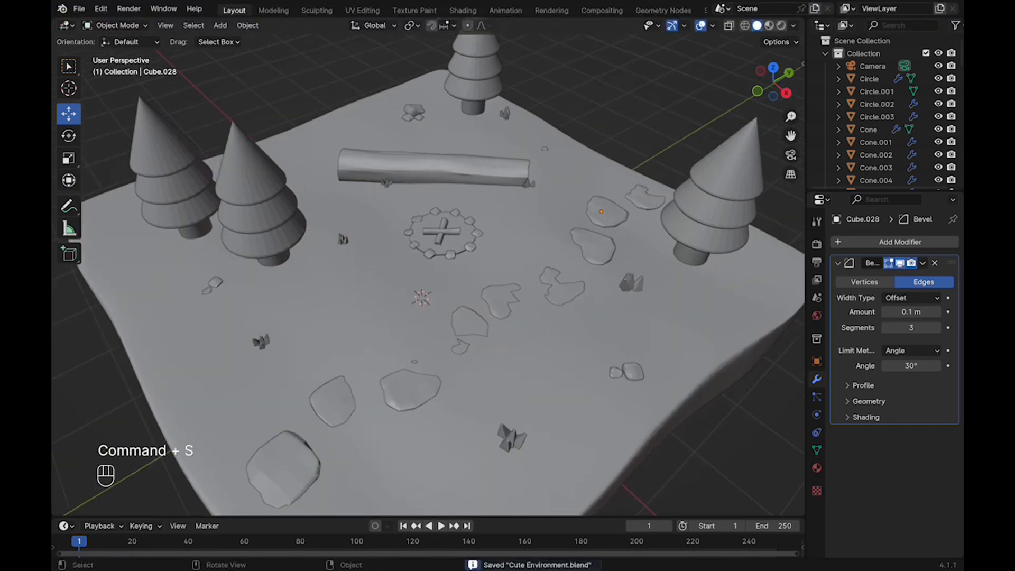
# Select the log with its two grass tufts and, in top view, move them about 0.39 m away from the campfire.
pyautogui.scroll(-5, 428, 254)
pyautogui.click(435, 233)
pyautogui.moveTo(428, 243); pyautogui.dragTo(431, 264, button='middle')
pyautogui.keyDown('shift'); pyautogui.click(502, 262); pyautogui.keyUp('shift')
pyautogui.keyDown('shift'); pyautogui.click(397, 238); pyautogui.keyUp('shift')
pyautogui.press('super+s')
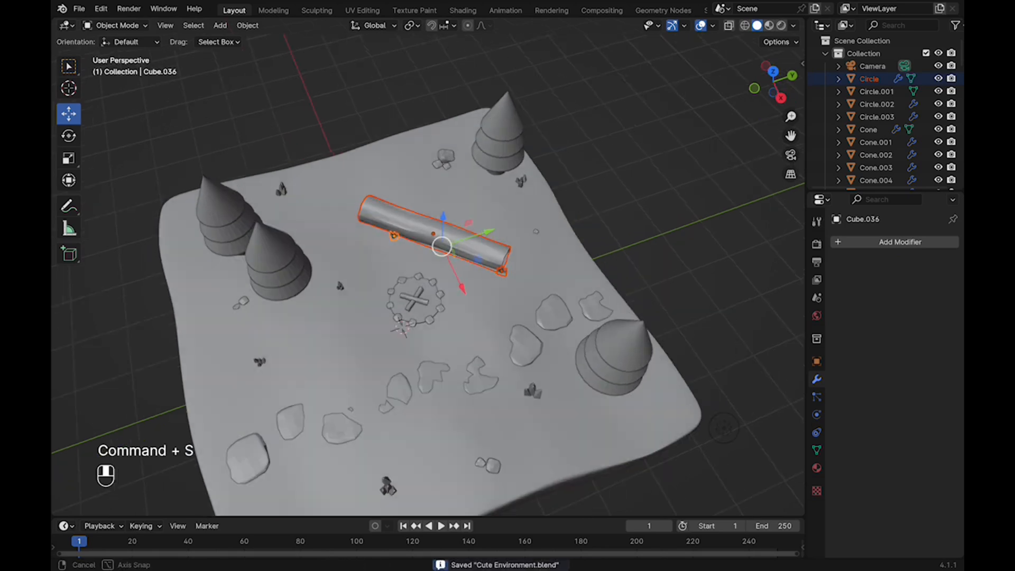
pyautogui.click(772, 67)
pyautogui.moveTo(422, 250); pyautogui.dragTo(431, 231)
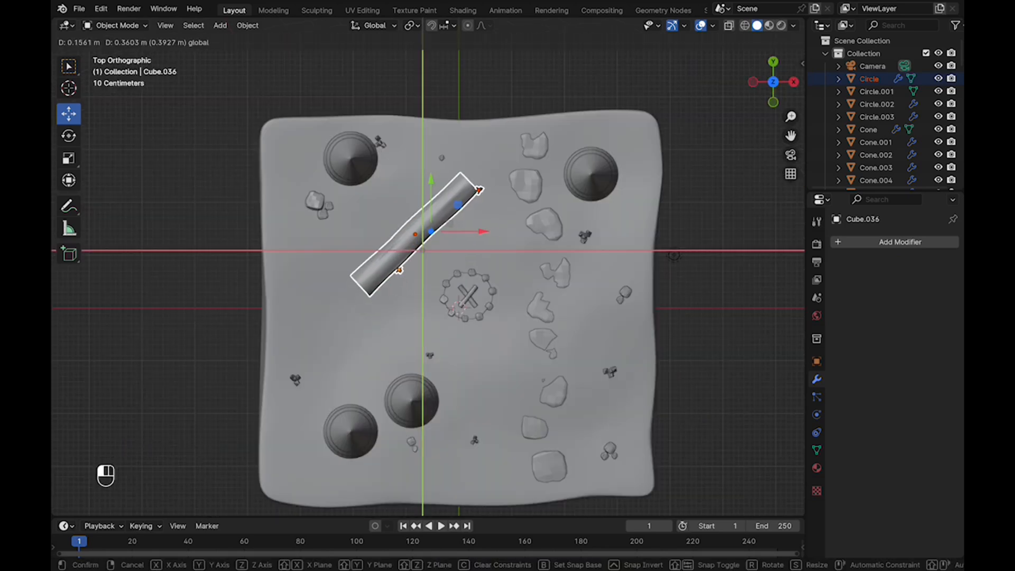
# Select the pair of pebbles beside the front tree, save, and move them to a new spot near its base.
pyautogui.moveTo(445, 254); pyautogui.dragTo(391, 238, button='middle')
pyautogui.click(408, 224)
pyautogui.keyDown('shift'); pyautogui.moveTo(296, 238); pyautogui.dragTo(435, 211, button='middle'); pyautogui.keyUp('shift')
pyautogui.keyDown('shift'); pyautogui.click(407, 208); pyautogui.keyUp('shift')
pyautogui.keyDown('shift'); pyautogui.click(407, 183); pyautogui.keyUp('shift')
pyautogui.keyDown('shift'); pyautogui.click(406, 162); pyautogui.keyUp('shift')
pyautogui.press('super+s')
pyautogui.moveTo(443, 187); pyautogui.dragTo(415, 181)
pyautogui.moveTo(415, 211); pyautogui.dragTo(417, 185, button='middle')
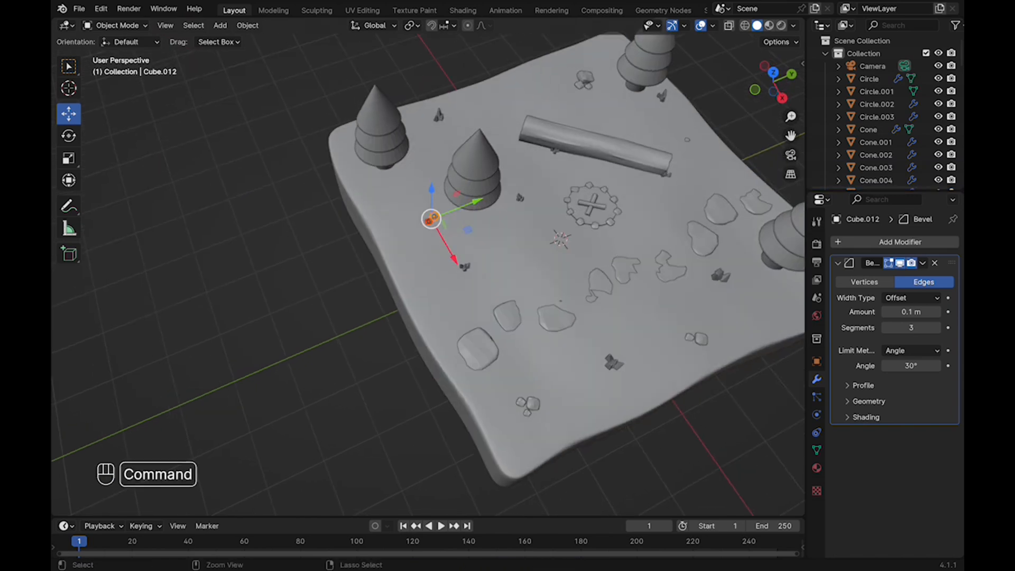
# Move the selected pebble pair to a new spot near the front tree's base and save the file.
pyautogui.press('super+s')
pyautogui.scroll(3, 428, 264)
pyautogui.moveTo(497, 182); pyautogui.dragTo(517, 217, button='middle')
pyautogui.moveTo(523, 219); pyautogui.dragTo(469, 187)
pyautogui.moveTo(468, 190); pyautogui.dragTo(467, 208, button='middle')
pyautogui.keyDown('shift'); pyautogui.moveTo(467, 209); pyautogui.dragTo(318, 251, button='middle'); pyautogui.keyUp('shift')
pyautogui.press('super+s')
pyautogui.scroll(1, 496, 227)
# Select the log with its two grass tufts and rotate them together in top view so the log lies diagonally beside the campfire.
pyautogui.click(497, 227)
pyautogui.keyDown('shift'); pyautogui.click(597, 289); pyautogui.keyUp('shift')
pyautogui.click(591, 287)
pyautogui.keyDown('shift'); pyautogui.click(534, 243); pyautogui.keyUp('shift')
pyautogui.keyDown('shift'); pyautogui.click(449, 225); pyautogui.keyUp('shift')
pyautogui.press('super+s')
pyautogui.click(773, 75)
pyautogui.moveTo(457, 147); pyautogui.dragTo(454, 119)
pyautogui.click(468, 168)
pyautogui.moveTo(469, 167); pyautogui.dragTo(465, 174)
pyautogui.moveTo(465, 174); pyautogui.dragTo(462, 178)
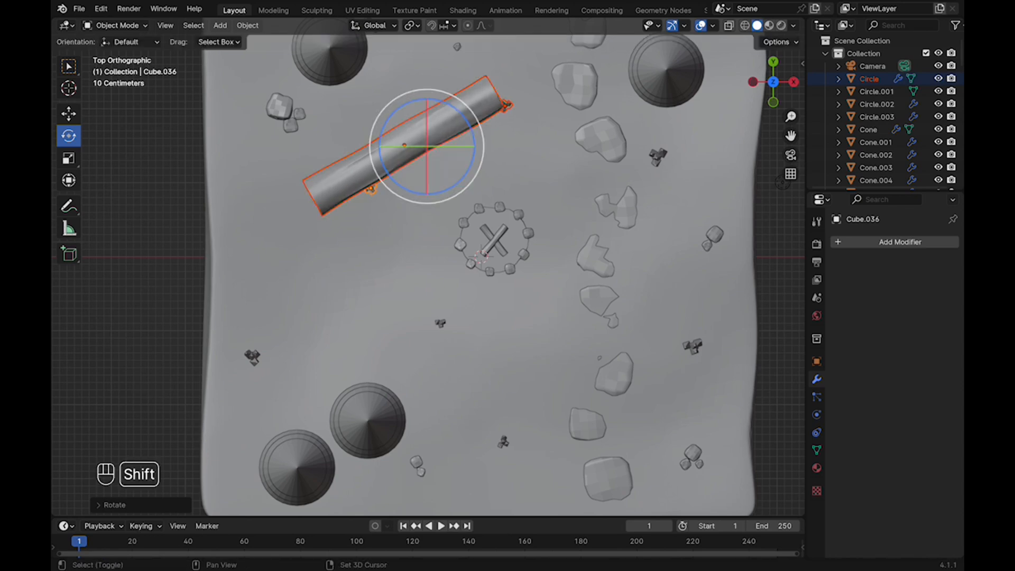
# Nudge the log and its two grass tufts slightly in top view, deselect them, and save the file.
pyautogui.press('super+s')
pyautogui.scroll(1, 450, 159)
pyautogui.keyDown('shift'); pyautogui.moveTo(449, 158); pyautogui.dragTo(447, 200, button='middle'); pyautogui.keyUp('shift')
pyautogui.click(68, 114)
pyautogui.moveTo(450, 135); pyautogui.dragTo(457, 125)
pyautogui.moveTo(402, 296); pyautogui.dragTo(465, 222, button='middle')
pyautogui.click(159, 418)
pyautogui.scroll(5, 428, 274)
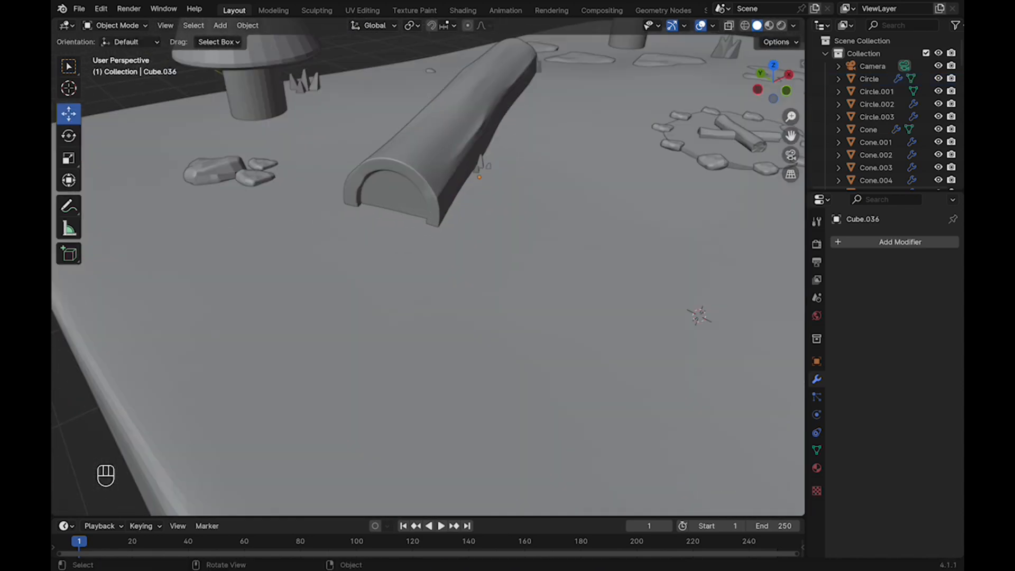
pyautogui.scroll(-8, 428, 274)
pyautogui.moveTo(428, 275); pyautogui.dragTo(454, 359, button='middle')
pyautogui.press('super+s')
# Select the small grass tuft nearest the campfire and move it a little farther from the fire in top view.
pyautogui.click(531, 280)
pyautogui.press('super+s')
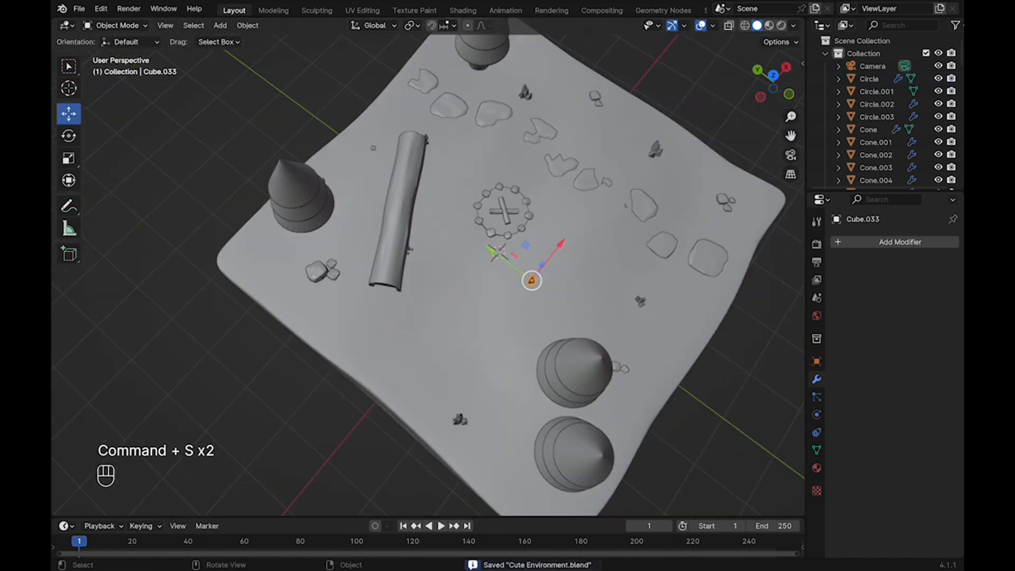
pyautogui.click(772, 75)
pyautogui.press('super+s')
pyautogui.moveTo(511, 328); pyautogui.dragTo(534, 358)
pyautogui.click(534, 450)
pyautogui.moveTo(534, 450); pyautogui.dragTo(504, 295, button='middle')
pyautogui.scroll(8, 505, 296)
pyautogui.scroll(-8, 505, 296)
# Select another small ground detail, reposition it in top view, and adjust its height to sit on the terrain.
pyautogui.click(480, 226)
pyautogui.moveTo(481, 238); pyautogui.dragTo(491, 328, button='middle')
pyautogui.click(512, 344)
pyautogui.press('super+s')
pyautogui.click(772, 73)
pyautogui.press('super+s')
pyautogui.moveTo(520, 365); pyautogui.dragTo(577, 390)
pyautogui.moveTo(577, 390); pyautogui.dragTo(521, 288, button='middle')
pyautogui.moveTo(521, 287); pyautogui.dragTo(523, 301)
pyautogui.moveTo(523, 302); pyautogui.dragTo(555, 164, button='middle')
# Select a neighbouring small ground detail, save the file, and move the detail a short distance.
pyautogui.click(520, 199)
pyautogui.press('super+s')
pyautogui.moveTo(554, 163); pyautogui.dragTo(575, 172)
# Select two adjacent small ground details, move them together to a new spot, and lower them slightly.
pyautogui.click(491, 338)
pyautogui.click(469, 376)
pyautogui.keyDown('shift'); pyautogui.click(446, 374); pyautogui.keyUp('shift')
pyautogui.press('super+s')
pyautogui.moveTo(500, 386); pyautogui.dragTo(570, 339)
pyautogui.moveTo(569, 338); pyautogui.dragTo(549, 280, button='middle')
pyautogui.moveTo(549, 280); pyautogui.dragTo(548, 286)
# Select one more small ground detail, save the file, and reposition the detail with two short moves.
pyautogui.click(312, 315)
pyautogui.press('super+s')
pyautogui.moveTo(312, 316); pyautogui.dragTo(339, 365, button='middle')
pyautogui.press('super+s')
pyautogui.moveTo(343, 345); pyautogui.dragTo(340, 319)
pyautogui.moveTo(392, 270); pyautogui.dragTo(421, 267)
# Examine the layout of the whole environment with nothing selected, and save the file.
pyautogui.moveTo(421, 268); pyautogui.dragTo(497, 238, button='middle')
pyautogui.scroll(-5, 475, 238)
pyautogui.click(530, 40)
pyautogui.moveTo(530, 40); pyautogui.dragTo(520, 61, button='middle')
pyautogui.moveTo(460, 222)
pyautogui.keyDown('shift'); pyautogui.mouseDown(button='middle')
pyautogui.moveTo(521, 261)
pyautogui.moveTo(465, 238)
pyautogui.mouseUp(button='middle'); pyautogui.keyUp('shift')
pyautogui.scroll(3, 465, 237)
pyautogui.scroll(3, 465, 238)
pyautogui.press('super+s')
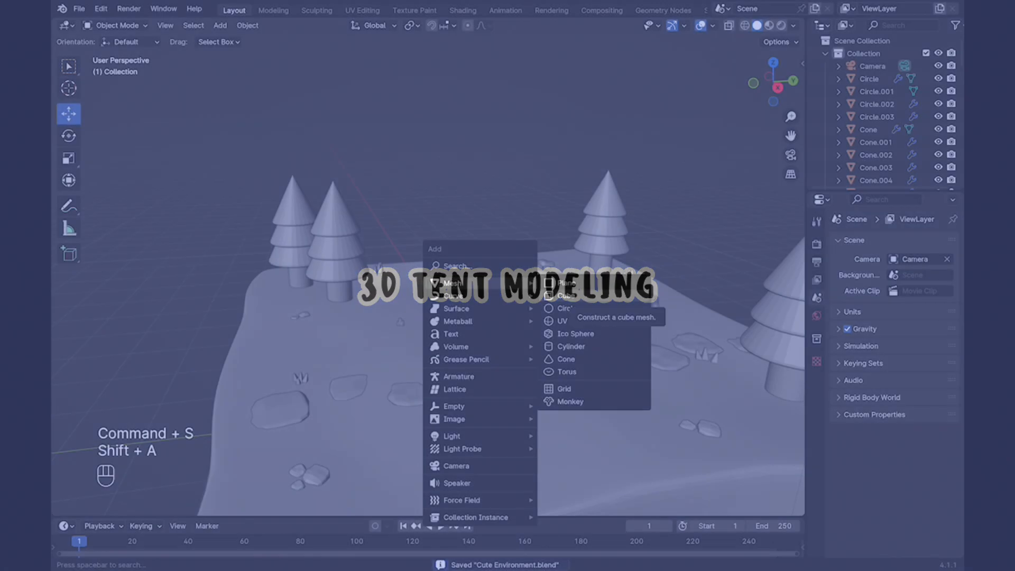
# Add a cube for the tent, resize it, and place it on the ground between the paired trees and the log.
pyautogui.click(566, 319)
pyautogui.press('KP_7')
pyautogui.press('super+s')
pyautogui.moveTo(544, 222); pyautogui.dragTo(488, 253)
pyautogui.press('s')
pyautogui.click(553, 261)
pyautogui.moveTo(441, 206); pyautogui.dragTo(441, 200)
pyautogui.moveTo(441, 200); pyautogui.dragTo(402, 95, button='middle')
# Lower the cube's top face to shorten the block and adjust the cube's height above the ground.
pyautogui.press('Tab')
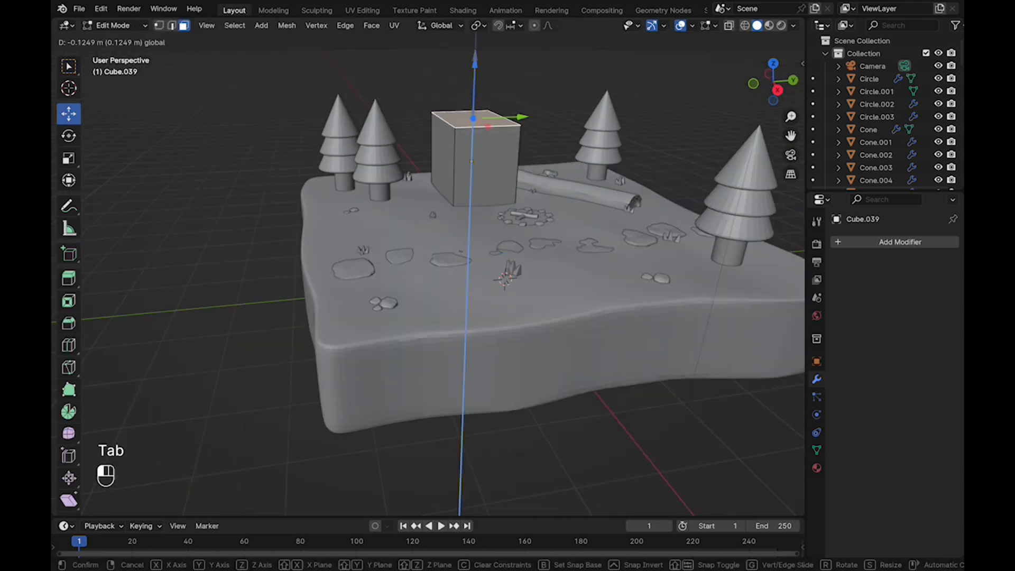
pyautogui.press('Tab')
pyautogui.scroll(3, 428, 211)
pyautogui.keyDown('shift'); pyautogui.moveTo(455, 137); pyautogui.dragTo(407, 253, button='middle'); pyautogui.keyUp('shift')
pyautogui.press('super+s')
pyautogui.moveTo(445, 174); pyautogui.dragTo(445, 153)
pyautogui.scroll(3, 449, 158)
pyautogui.press('Tab')
pyautogui.click(449, 129)
pyautogui.moveTo(458, 65); pyautogui.dragTo(457, 146)
# Shift the cube slightly along the Y axis, lower it a touch into the ground, and save the file.
pyautogui.scroll(-5, 457, 146)
pyautogui.moveTo(457, 145); pyautogui.dragTo(446, 140, button='middle')
pyautogui.press('Tab')
pyautogui.moveTo(483, 204); pyautogui.dragTo(473, 204)
pyautogui.moveTo(424, 153); pyautogui.dragTo(424, 155)
pyautogui.click(471, 153)
pyautogui.press('super+s')
# Merge the cube's front and rear pairs of top vertices at their centers to form a triangular tent, and save.
pyautogui.press('Tab')
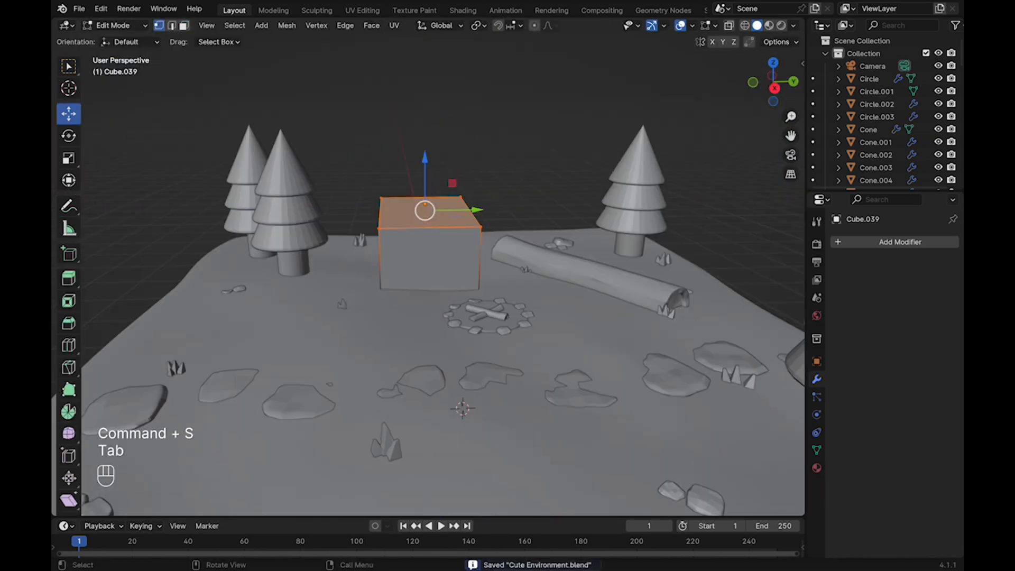
pyautogui.press('m')
pyautogui.click(502, 186)
pyautogui.press('m')
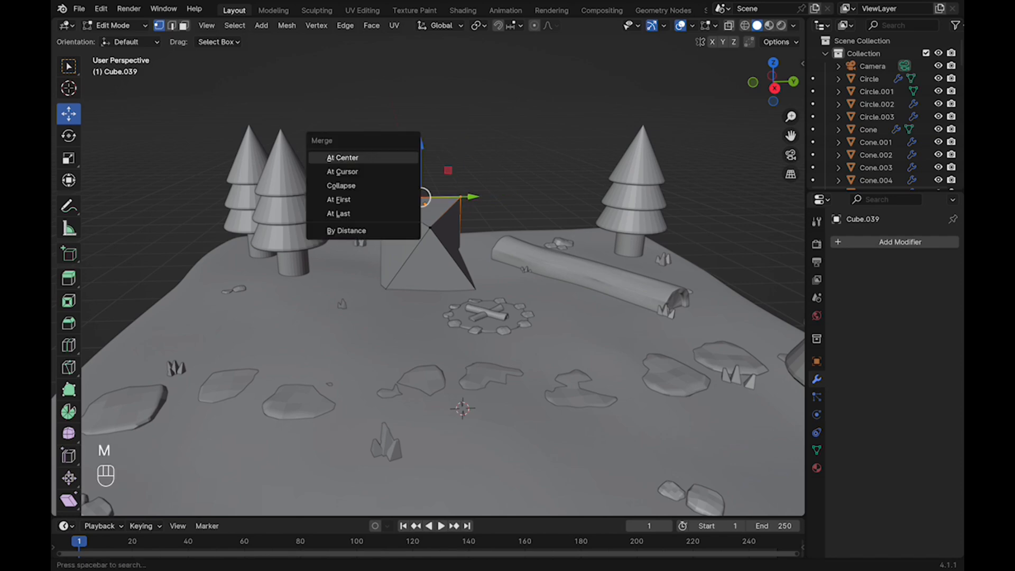
pyautogui.click(348, 159)
pyautogui.press('Tab')
pyautogui.press('super+s')
pyautogui.rightClick(338, 224)
pyautogui.click(491, 235)
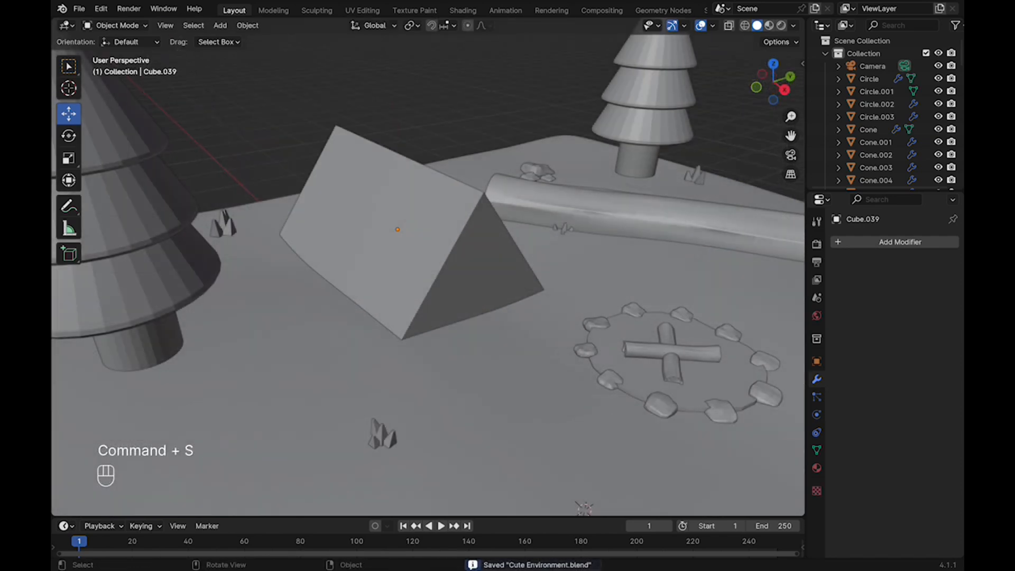
# Isolate the tent in local view and inset its two triangular end faces by about 0.09 m.
pyautogui.press('Tab')
pyautogui.press('KP_Divide')
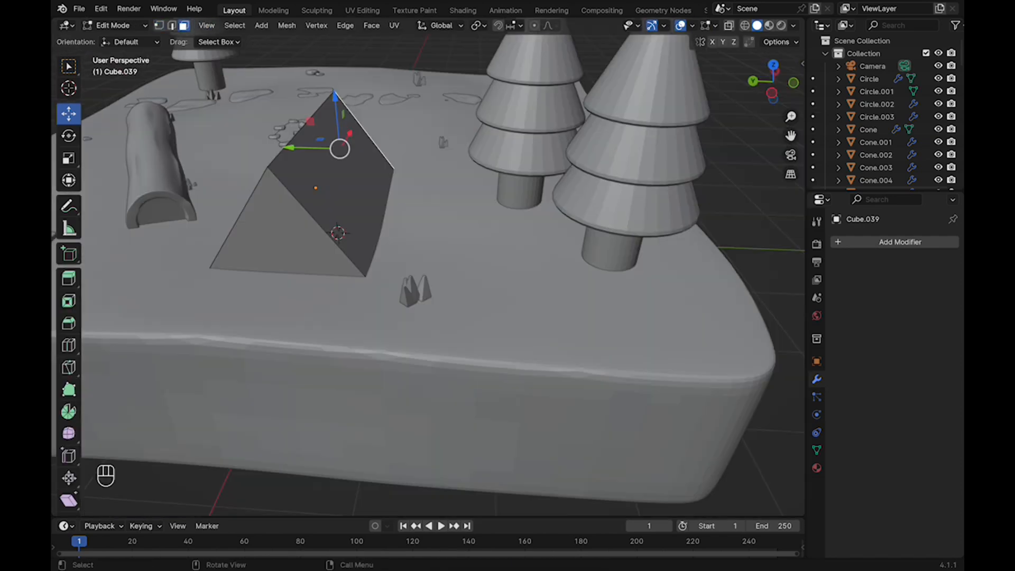
pyautogui.moveTo(349, 307); pyautogui.dragTo(539, 310, button='middle')
pyautogui.press('i')
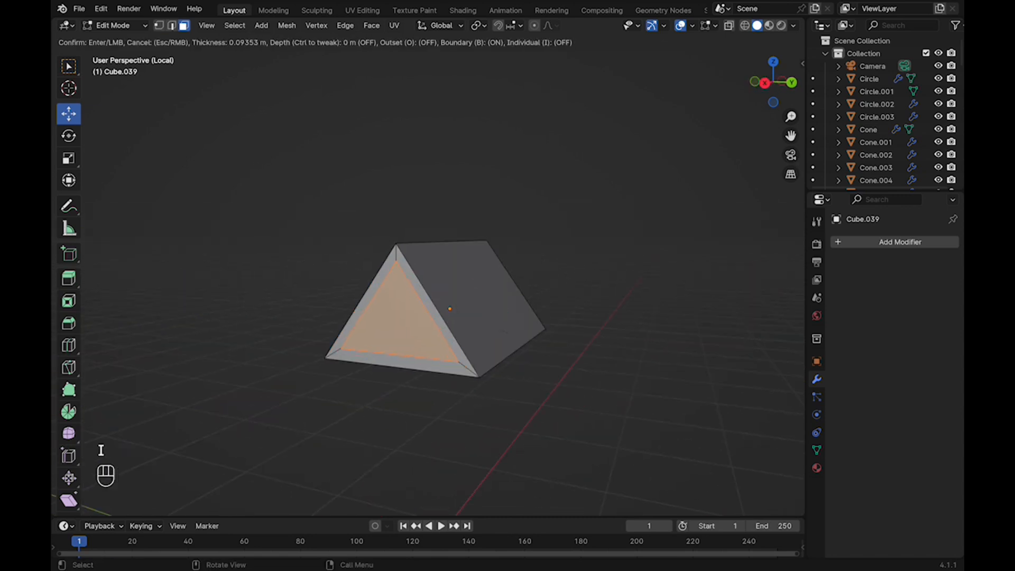
# In right view, lower the inset end faces about 0.08 m along Z to meet the tent's bottom edge.
pyautogui.click(764, 83)
pyautogui.scroll(3, 428, 274)
pyautogui.click(772, 82)
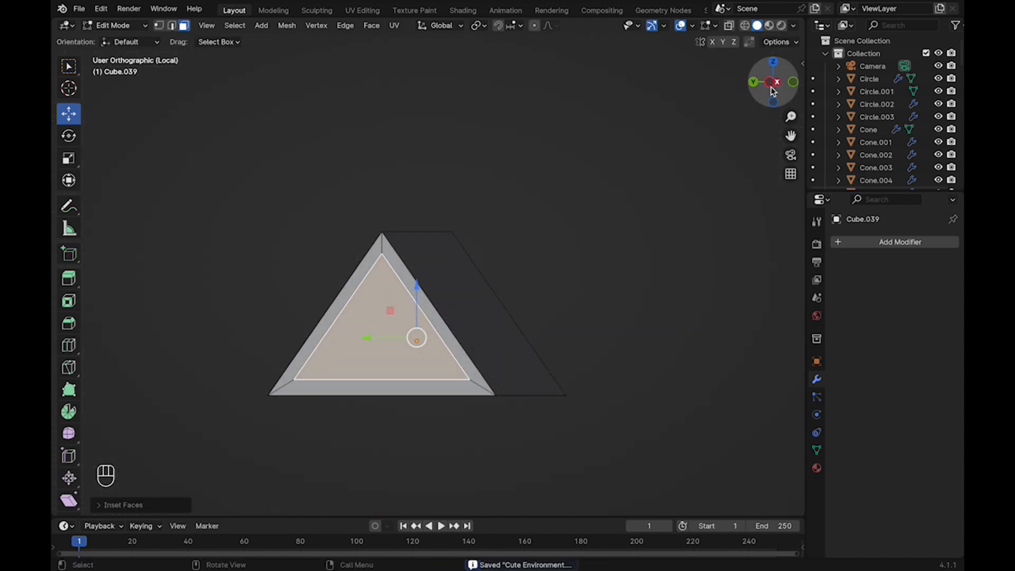
pyautogui.press('g')
pyautogui.press('z')
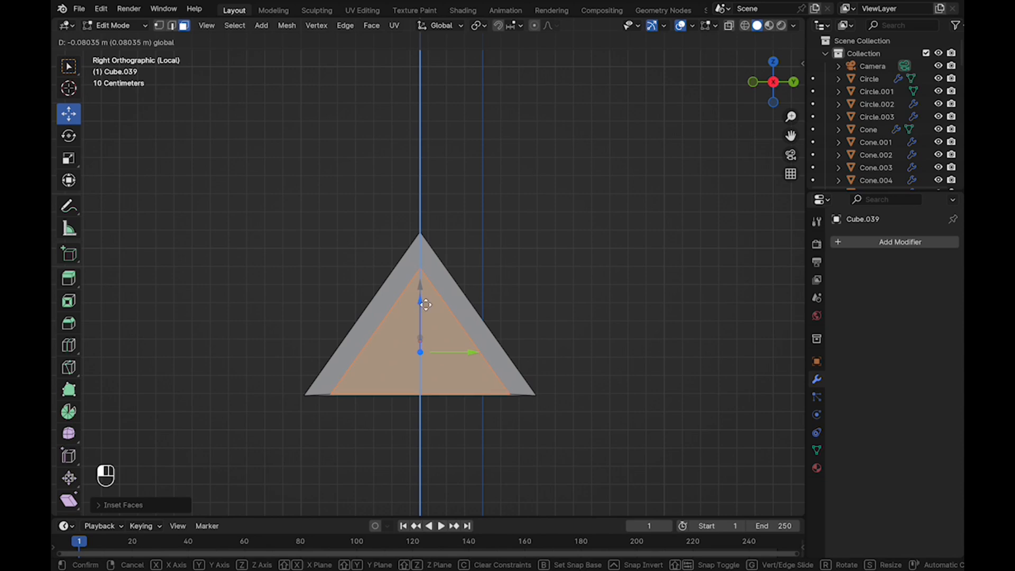
pyautogui.click(425, 304)
# Delete the two inset end faces to open the tent, and delete its floor face.
pyautogui.moveTo(426, 304); pyautogui.dragTo(410, 319, button='middle')
pyautogui.press('x')
pyautogui.click(418, 374)
pyautogui.moveTo(417, 374); pyautogui.dragTo(439, 338, button='middle')
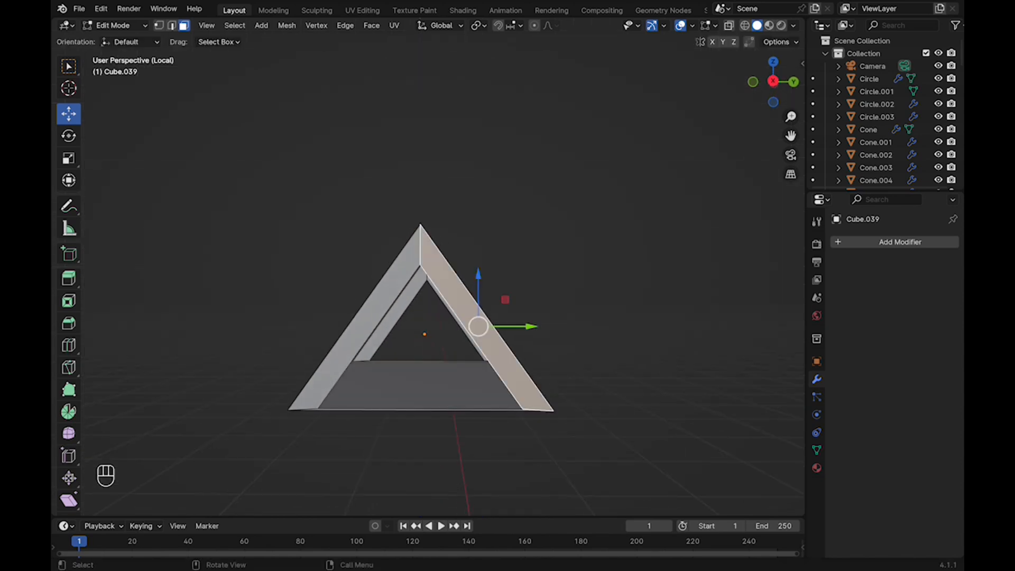
pyautogui.press('Tab')
pyautogui.press('Tab')
pyautogui.click(381, 370)
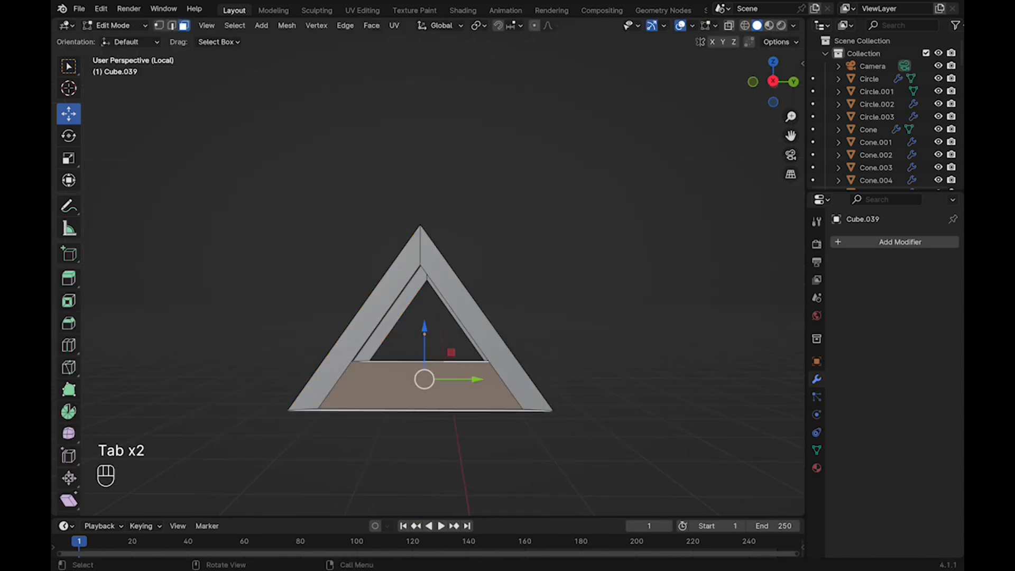
pyautogui.press('x')
pyautogui.click(379, 363)
pyautogui.moveTo(434, 359); pyautogui.dragTo(439, 349, button='middle')
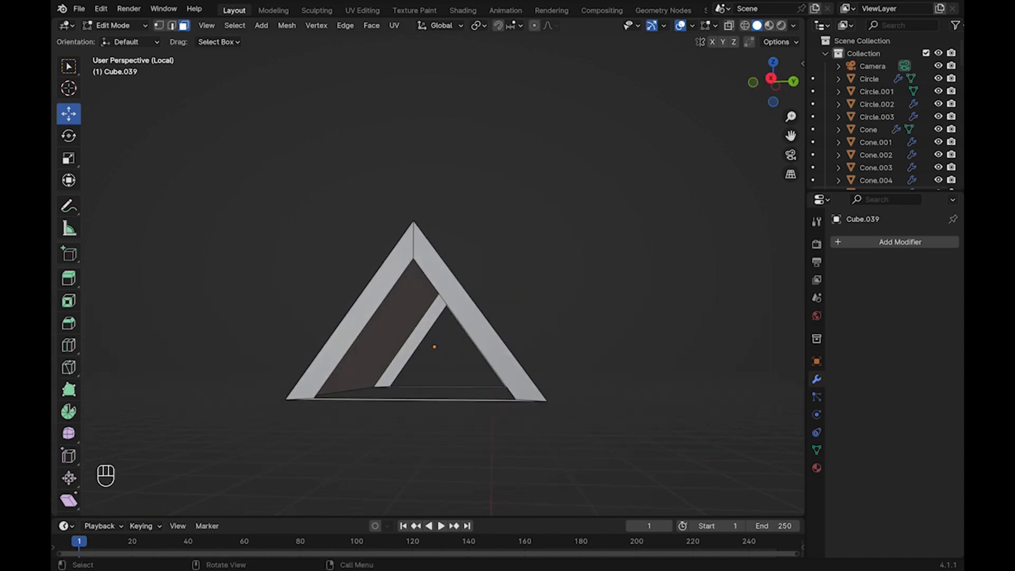
# Delete the leftover thin strips along the front and rear of the tent's base, and save the file.
pyautogui.click(442, 400)
pyautogui.press('x')
pyautogui.click(443, 409)
pyautogui.click(452, 392)
pyautogui.press('x')
pyautogui.click(453, 401)
pyautogui.press('super+s')
pyautogui.moveTo(453, 401)
pyautogui.keyDown('shift'); pyautogui.mouseDown(button='middle')
pyautogui.moveTo(459, 385)
pyautogui.moveTo(444, 389)
pyautogui.mouseUp(button='middle'); pyautogui.keyUp('shift')
pyautogui.press('Tab')
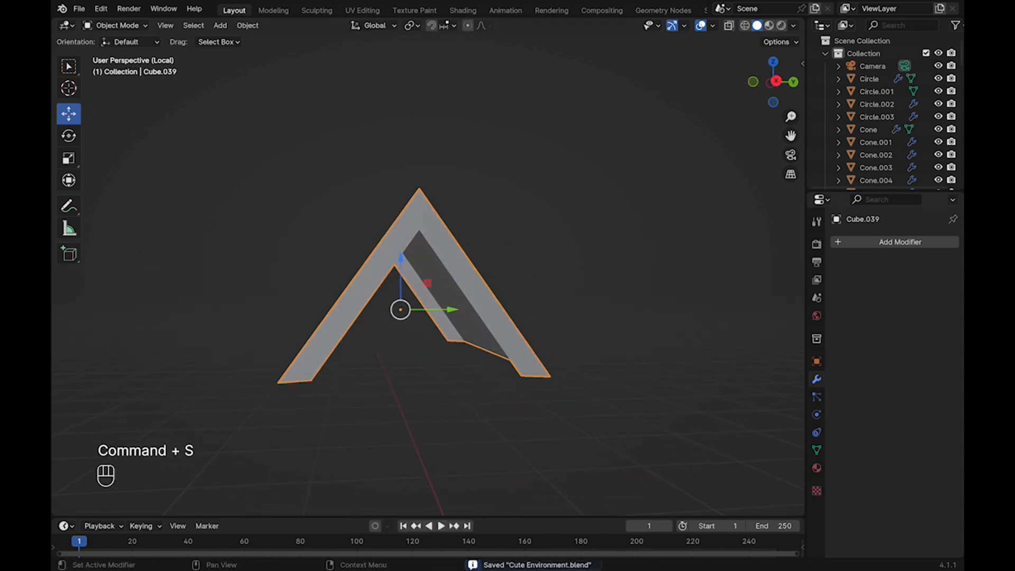
# Add a Bevel modifier to the tent and set its segments to 3.
pyautogui.click(851, 242)
pyautogui.click(851, 243)
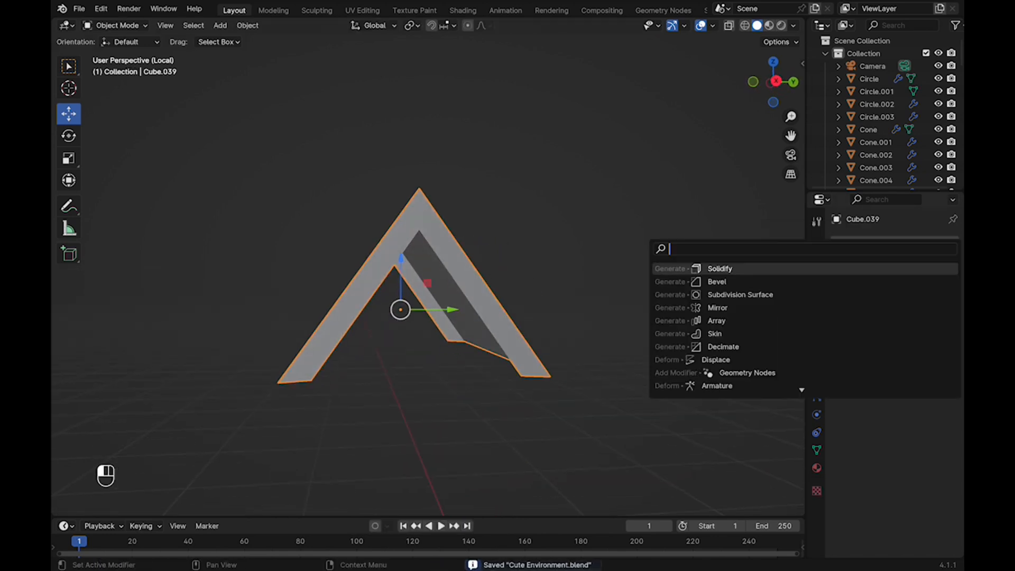
pyautogui.click(737, 281)
pyautogui.moveTo(724, 296); pyautogui.dragTo(756, 303, button='middle')
pyautogui.click(937, 328)
pyautogui.click(938, 329)
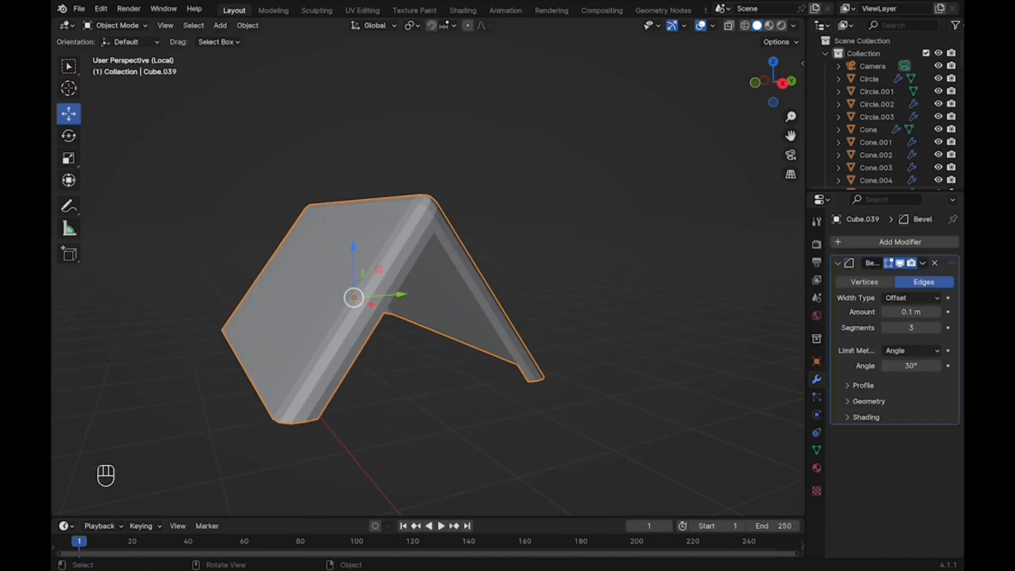
# Try a Subdivision Surface modifier with 2 viewport levels on the tent and compare the result with its edit mesh.
pyautogui.click(851, 242)
pyautogui.click(852, 243)
pyautogui.click(749, 299)
pyautogui.click(937, 469)
pyautogui.press('Tab')
pyautogui.press('Tab')
pyautogui.press('Tab')
pyautogui.press('Tab')
pyautogui.press('Tab')
pyautogui.moveTo(492, 277); pyautogui.dragTo(497, 271, button='middle')
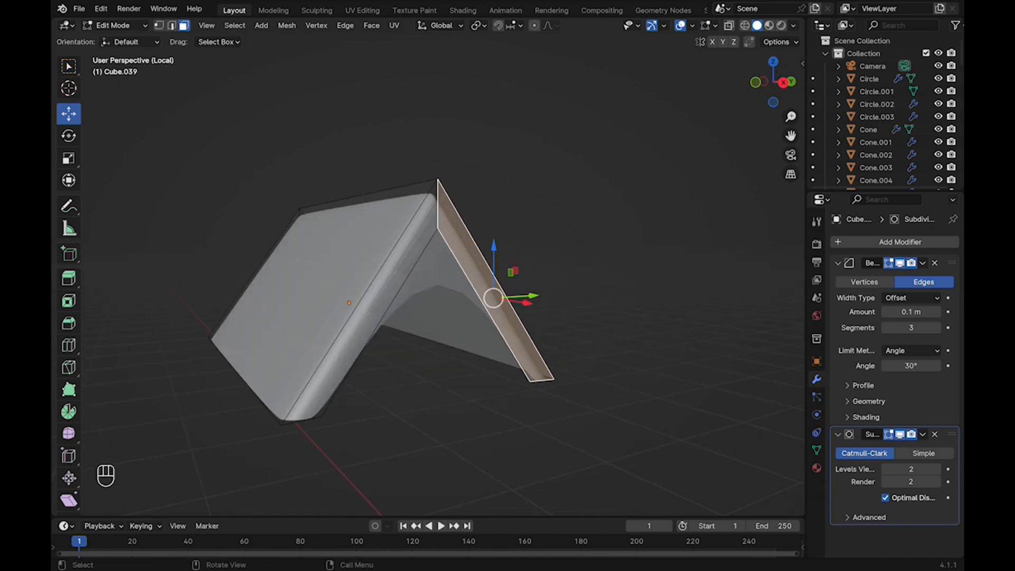
pyautogui.scroll(1, 428, 286)
pyautogui.press('Tab')
# Remove the Subdivision Surface modifier from the tent.
pyautogui.moveTo(951, 434); pyautogui.dragTo(951, 460)
pyautogui.click(904, 241)
pyautogui.click(934, 434)
# Try a Solidify modifier after the tent's Bevel modifier, adjusting its thickness, and remove it again.
pyautogui.click(887, 242)
pyautogui.click(886, 241)
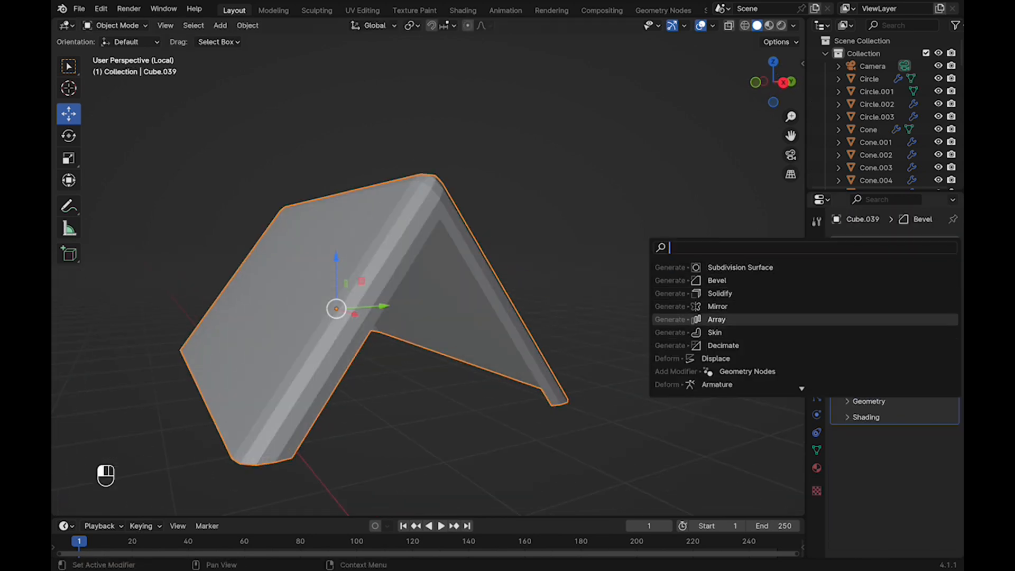
pyautogui.click(845, 293)
pyautogui.moveTo(910, 468)
pyautogui.mouseDown()
pyautogui.moveTo(930, 469)
pyautogui.moveTo(892, 469)
pyautogui.mouseUp()
pyautogui.moveTo(455, 295); pyautogui.dragTo(686, 328, button='middle')
pyautogui.click(935, 434)
# Bring back the full scene, add two loop cuts across the tent and scale them by about 2.9 along X toward its ends.
pyautogui.press('/')
pyautogui.click(682, 338)
pyautogui.keyDown('shift'); pyautogui.moveTo(687, 328); pyautogui.dragTo(634, 296, button='middle'); pyautogui.keyUp('shift')
pyautogui.click(430, 280)
pyautogui.moveTo(428, 296); pyautogui.dragTo(516, 315, button='middle')
pyautogui.scroll(3, 443, 280)
pyautogui.press('Tab')
pyautogui.press('super+r')
pyautogui.click(336, 198)
pyautogui.rightClick(337, 198)
pyautogui.press('s')
pyautogui.press('x')
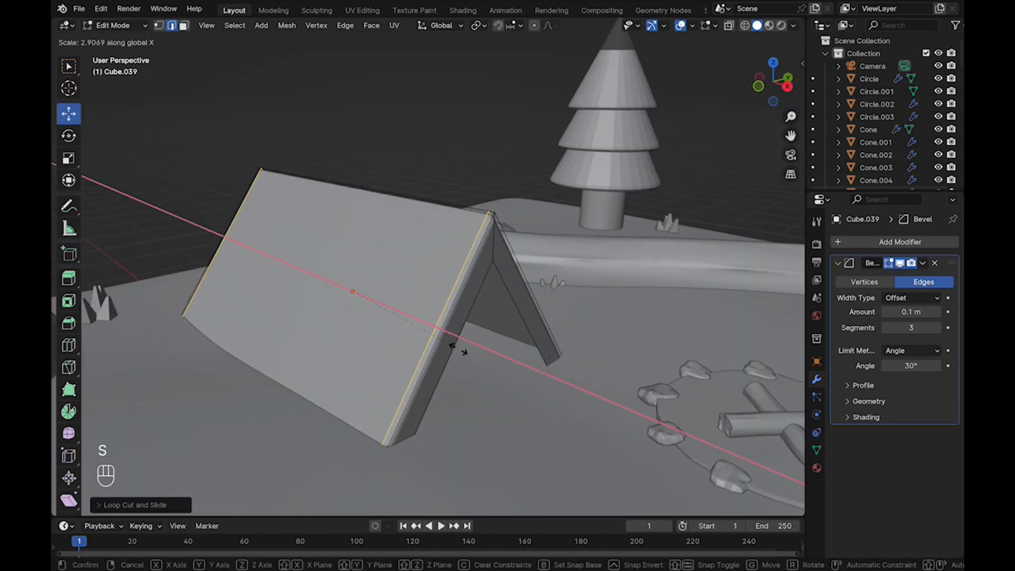
pyautogui.click(459, 350)
pyautogui.click(555, 278)
# Add a Solidify modifier to the tent with a thickness of 0.03 m, and save the file.
pyautogui.scroll(-2, 563, 259)
pyautogui.moveTo(555, 279); pyautogui.dragTo(587, 253, button='middle')
pyautogui.scroll(4, 587, 253)
pyautogui.press('Tab')
pyautogui.click(899, 242)
pyautogui.click(893, 243)
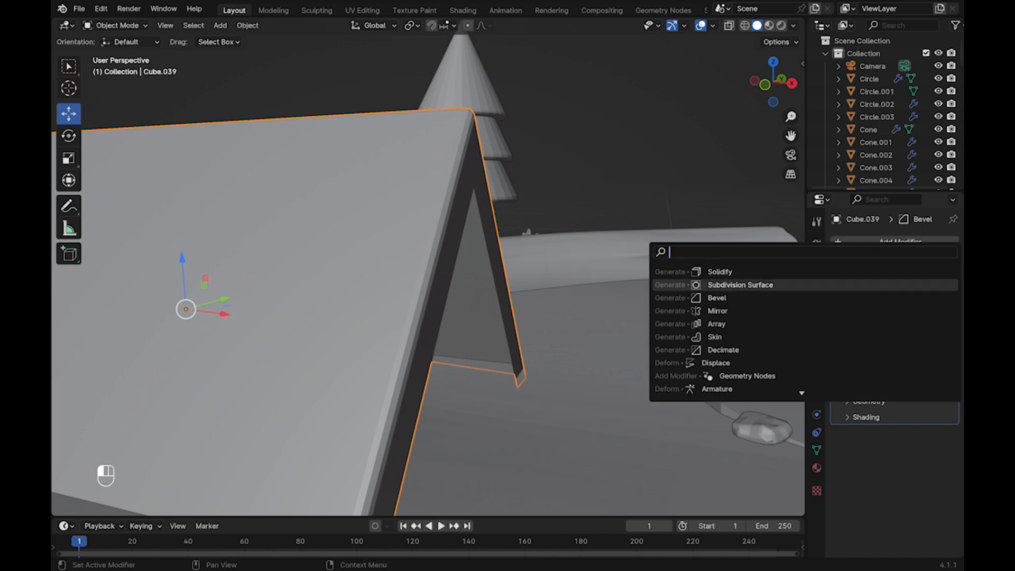
pyautogui.click(877, 271)
pyautogui.scroll(4, 529, 317)
pyautogui.keyDown('shift'); pyautogui.moveTo(528, 317); pyautogui.dragTo(521, 326, button='middle'); pyautogui.keyUp('shift')
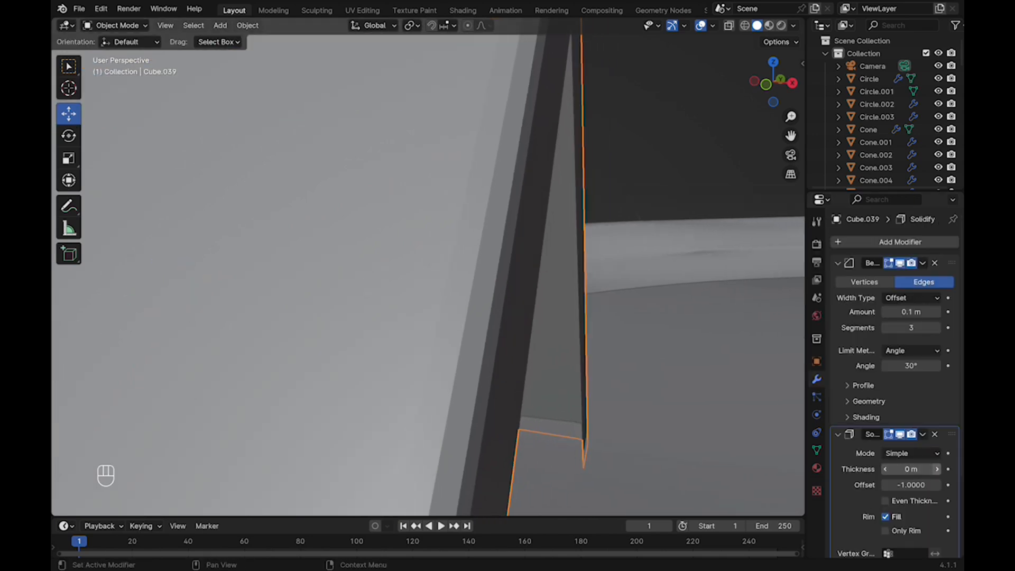
pyautogui.scroll(-5, 402, 275)
pyautogui.press('super+s')
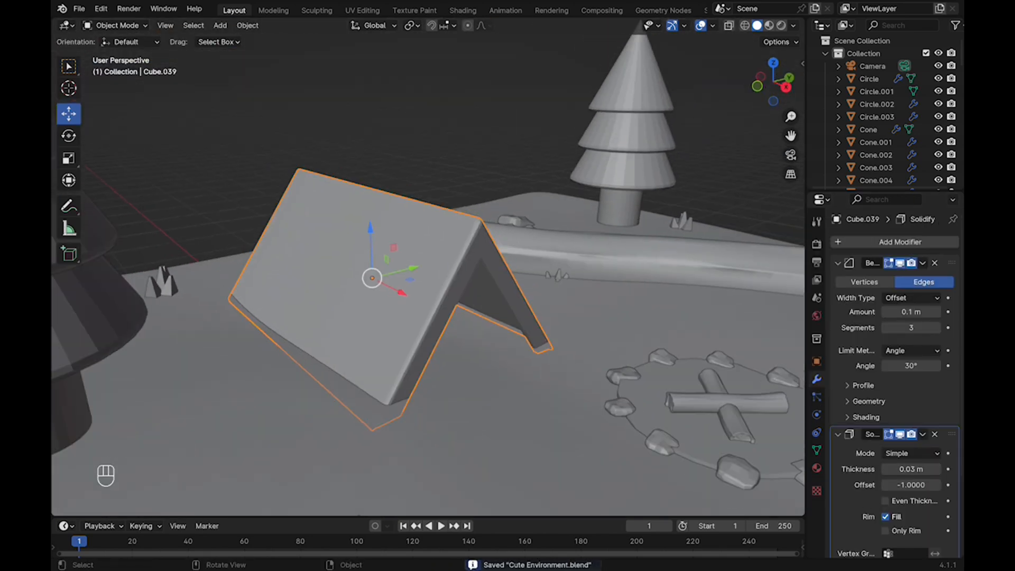
pyautogui.scroll(-3, 893, 370)
pyautogui.scroll(3, 893, 370)
# Try a Subdivision Surface modifier with 2 viewport levels after the tent's Solidify modifier, compare it with the edit mesh, and remove it.
pyautogui.click(898, 242)
pyautogui.click(893, 243)
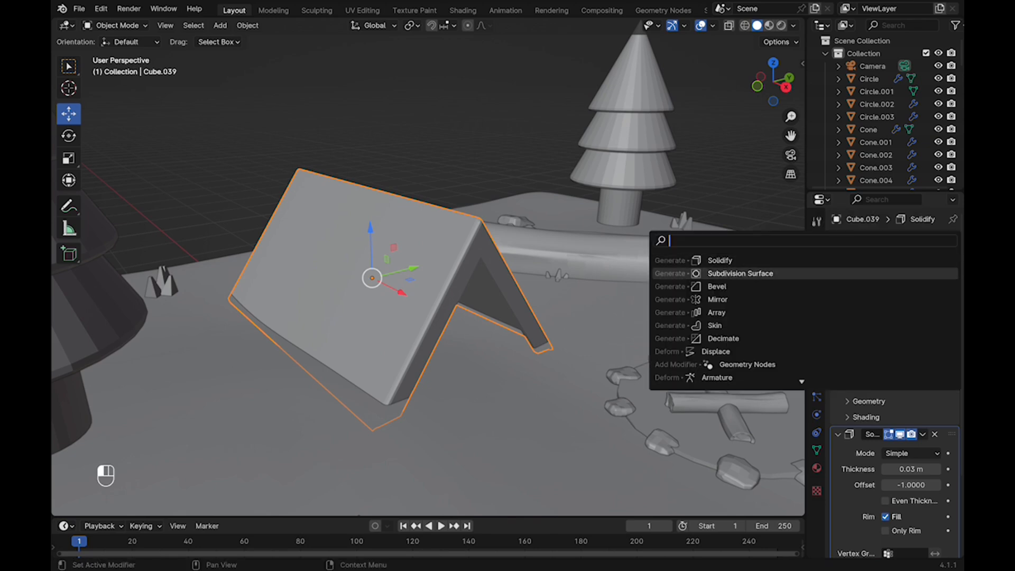
pyautogui.click(882, 274)
pyautogui.scroll(-8, 910, 500)
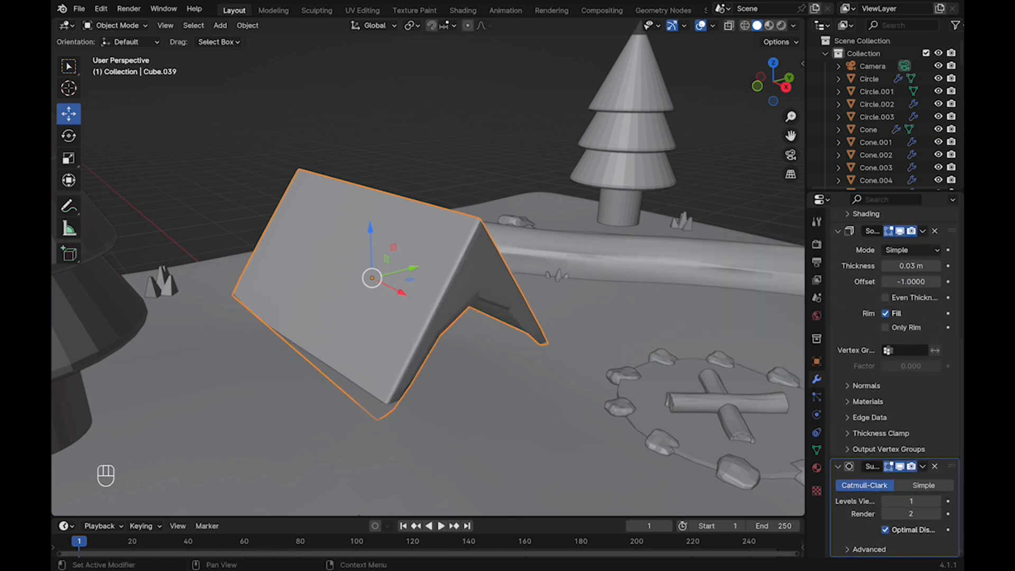
pyautogui.press('Tab')
pyautogui.press('Tab')
pyautogui.press('Tab')
pyautogui.press('Tab')
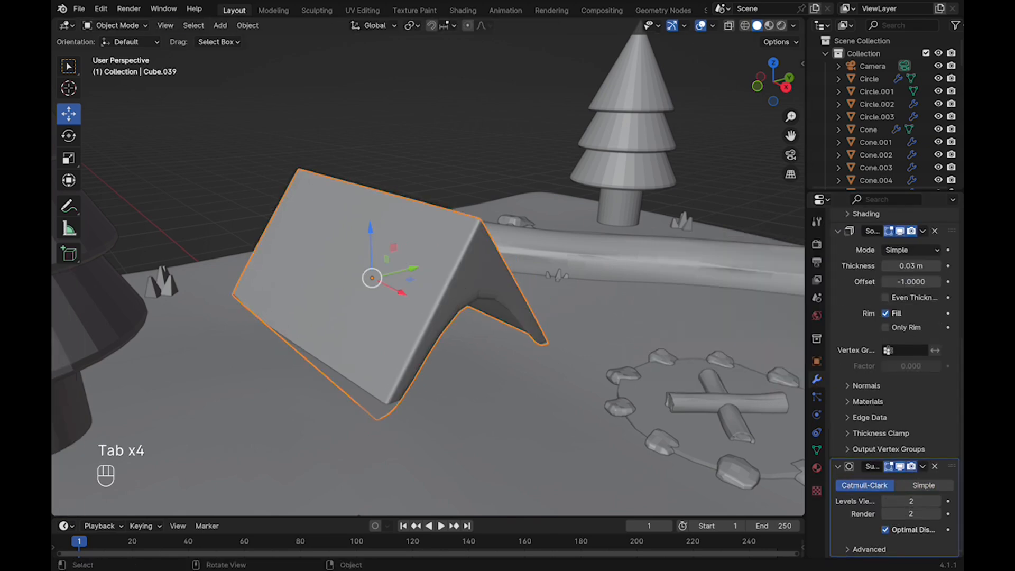
pyautogui.click(934, 466)
# Save the file, and lower the middle part of the tent's ridge by about 0.08 m to make the roof sag.
pyautogui.press('super+s')
pyautogui.click(729, 153)
pyautogui.scroll(-4, 507, 264)
pyautogui.moveTo(508, 264)
pyautogui.mouseDown(button='middle')
pyautogui.moveTo(459, 280)
pyautogui.moveTo(494, 267)
pyautogui.mouseUp(button='middle')
pyautogui.scroll(4, 494, 266)
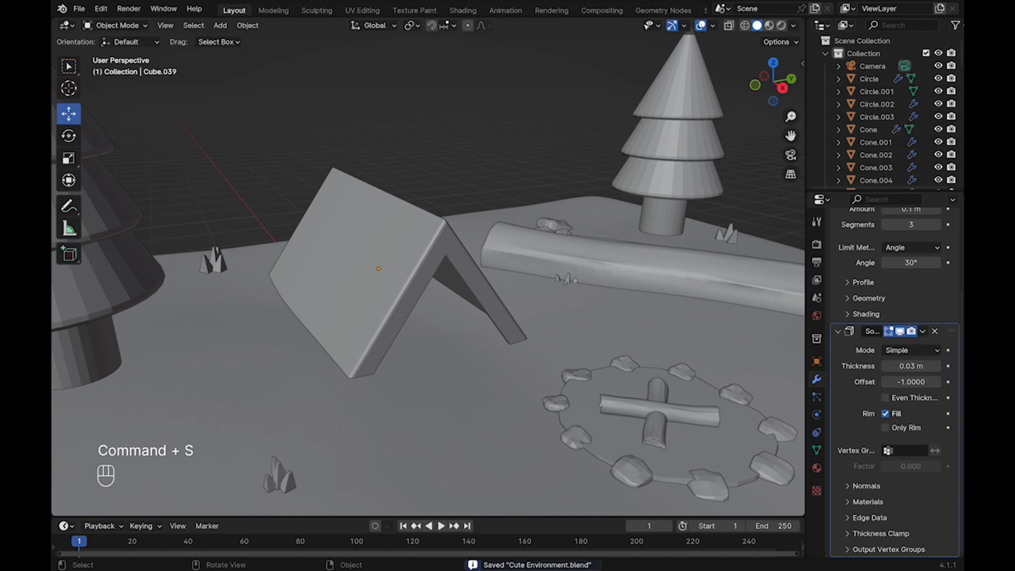
pyautogui.moveTo(423, 265); pyautogui.dragTo(460, 274, button='middle')
pyautogui.click(365, 265)
pyautogui.press('Tab')
pyautogui.hotkey('alt', 'z')
pyautogui.hotkey('alt', 'z')
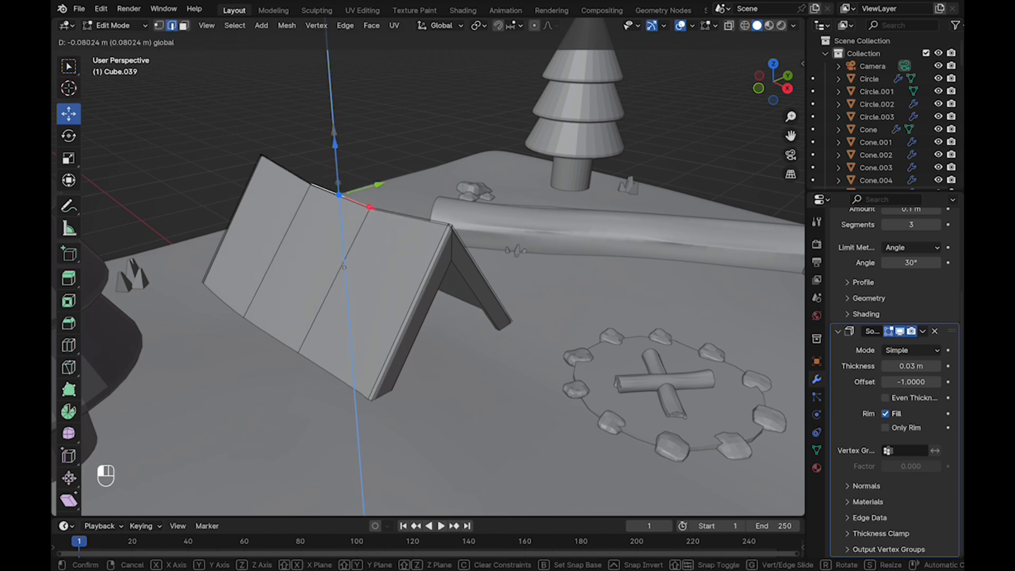
pyautogui.hotkey('alt', 'z')
pyautogui.press('Tab')
pyautogui.click(342, 224)
pyautogui.hotkey('alt', 'z')
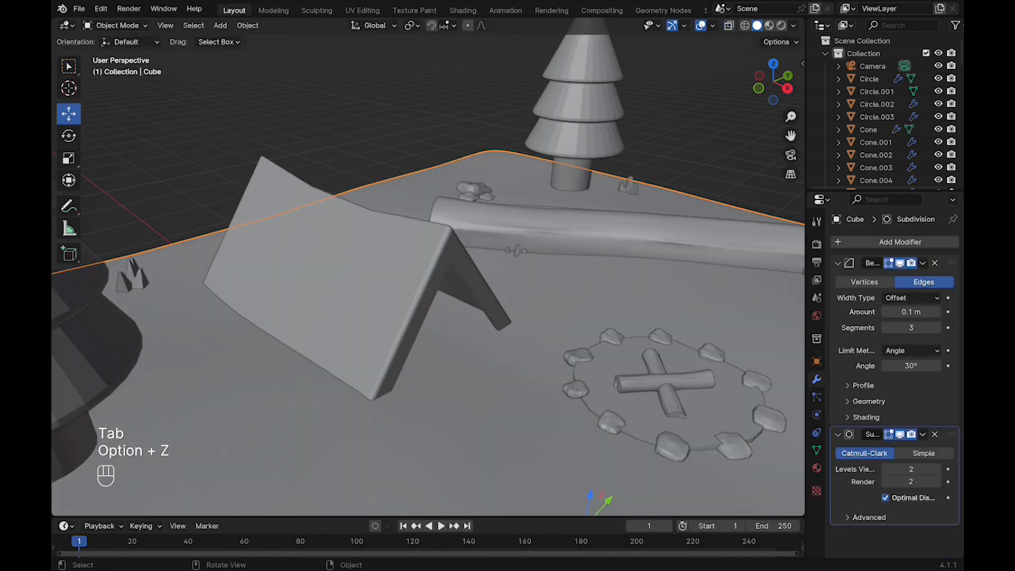
# Isolate the tent for mesh editing and add a loop cut near its front end.
pyautogui.click(342, 225)
pyautogui.moveTo(340, 222); pyautogui.dragTo(340, 220)
pyautogui.press('Tab')
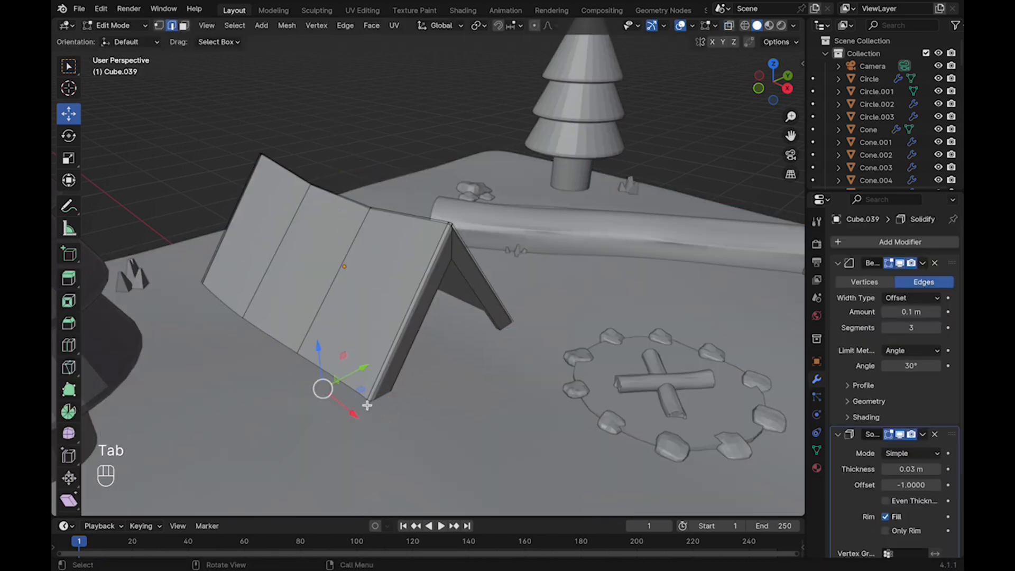
pyautogui.press('/')
pyautogui.moveTo(412, 264); pyautogui.dragTo(441, 275, button='middle')
pyautogui.scroll(1, 441, 275)
pyautogui.hotkey('ctrl', 'r')
pyautogui.click(540, 143)
pyautogui.click(573, 165)
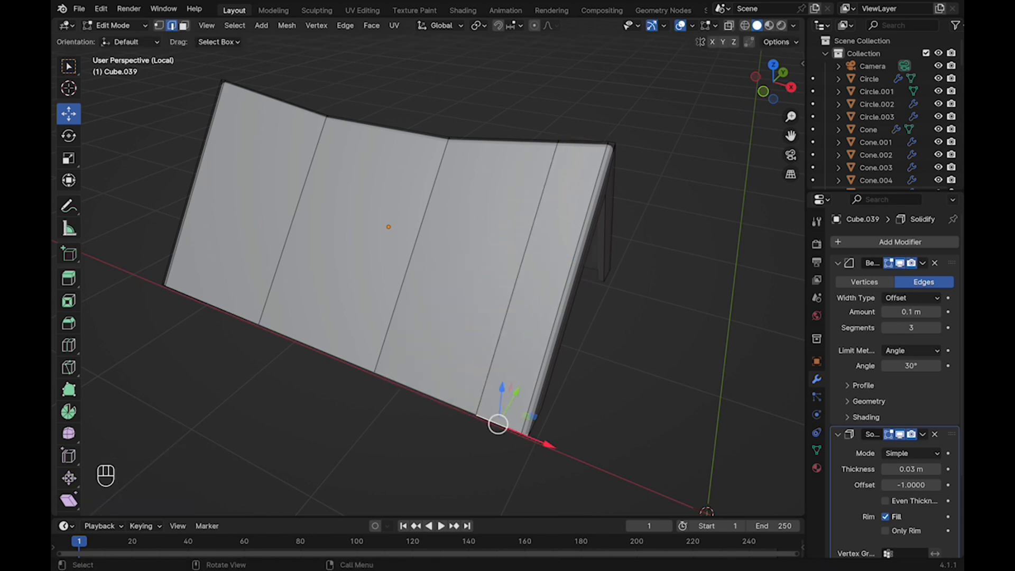
# Try moving the short lower edge at the tent's front corner, and undo the moves.
pyautogui.moveTo(534, 370); pyautogui.dragTo(502, 412, button='middle')
pyautogui.moveTo(526, 429); pyautogui.dragTo(503, 443)
pyautogui.rightClick(503, 443)
pyautogui.moveTo(503, 443); pyautogui.dragTo(501, 391, button='middle')
pyautogui.hotkey('ctrl', 'z')
pyautogui.click(773, 90)
pyautogui.moveTo(536, 344); pyautogui.dragTo(511, 345)
pyautogui.keyDown('shift'); pyautogui.moveTo(511, 345); pyautogui.dragTo(407, 423, button='middle'); pyautogui.keyUp('shift')
pyautogui.press('super+z')
# Add a matching loop cut near the tent's rear end and select the lower edge at a corner.
pyautogui.keyDown('shift'); pyautogui.moveTo(407, 423); pyautogui.dragTo(571, 406, button='middle'); pyautogui.keyUp('shift')
pyautogui.keyDown('shift'); pyautogui.moveTo(401, 338); pyautogui.dragTo(608, 307, button='middle'); pyautogui.keyUp('shift')
pyautogui.moveTo(607, 307); pyautogui.dragTo(571, 296, button='middle')
pyautogui.click(408, 152)
pyautogui.click(365, 152)
pyautogui.moveTo(364, 152); pyautogui.dragTo(344, 163, button='middle')
pyautogui.keyDown('shift'); pyautogui.moveTo(401, 365); pyautogui.dragTo(175, 433, button='middle'); pyautogui.keyUp('shift')
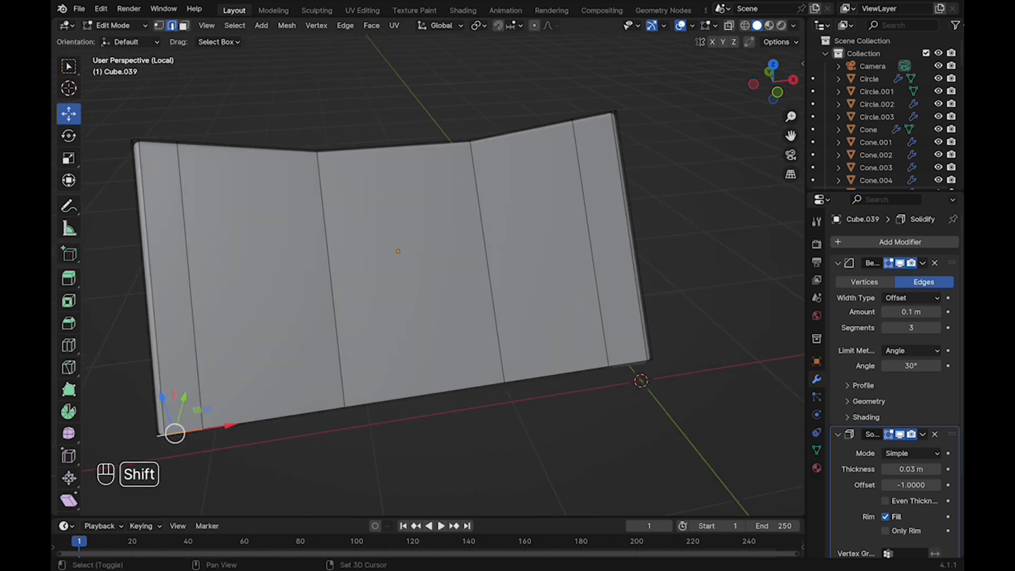
# Reshape the tent's lower side edges so they curve inward between the front and rear corners, saving the file along the way.
pyautogui.moveTo(624, 248); pyautogui.dragTo(497, 272, button='middle')
pyautogui.moveTo(493, 269); pyautogui.dragTo(481, 270)
pyautogui.moveTo(480, 271); pyautogui.dragTo(344, 259, button='middle')
pyautogui.moveTo(344, 259); pyautogui.dragTo(265, 262, button='middle')
pyautogui.click(572, 468)
pyautogui.keyDown('shift'); pyautogui.moveTo(572, 467); pyautogui.dragTo(397, 444, button='middle'); pyautogui.keyUp('shift')
pyautogui.moveTo(397, 444); pyautogui.dragTo(349, 439, button='middle')
pyautogui.keyDown('shift'); pyautogui.click(639, 303); pyautogui.keyUp('shift')
pyautogui.moveTo(639, 303); pyautogui.dragTo(513, 335, button='middle')
pyautogui.keyDown('shift'); pyautogui.click(727, 277); pyautogui.keyUp('shift')
pyautogui.press('super+s')
pyautogui.moveTo(562, 332); pyautogui.dragTo(567, 342)
# Shift the loop near the tent's front about 0.05 m along X, return to the full scene in Object Mode, and save the file.
pyautogui.moveTo(566, 342); pyautogui.dragTo(626, 338, button='middle')
pyautogui.press('super+s')
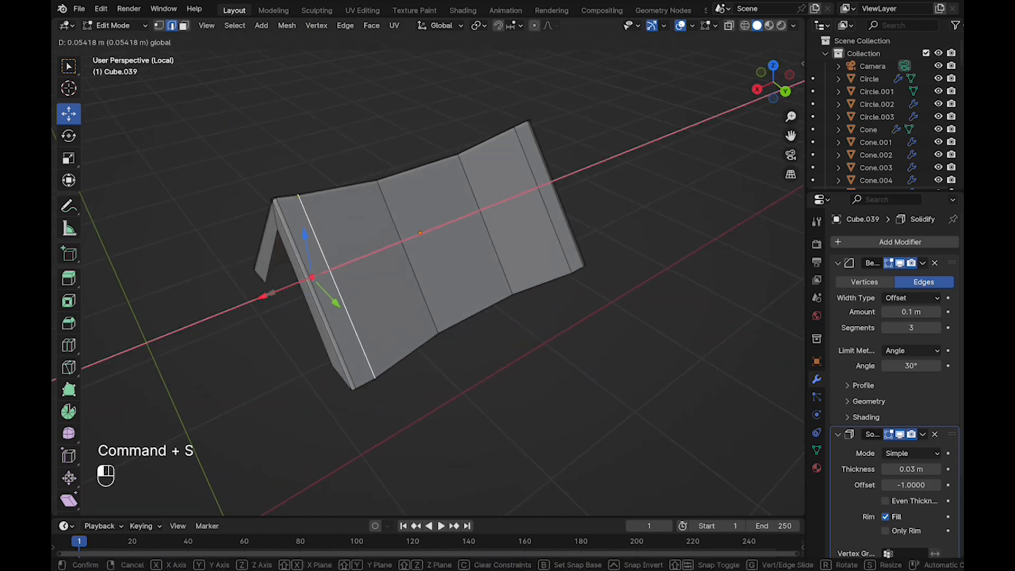
pyautogui.press('super+s')
pyautogui.press('Tab')
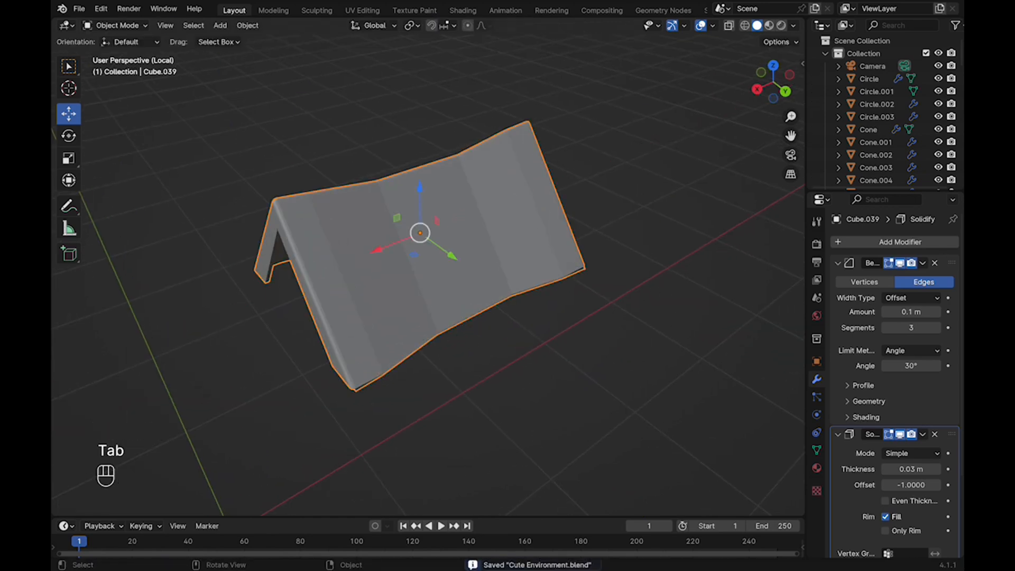
pyautogui.press('/')
pyautogui.press('super+s')
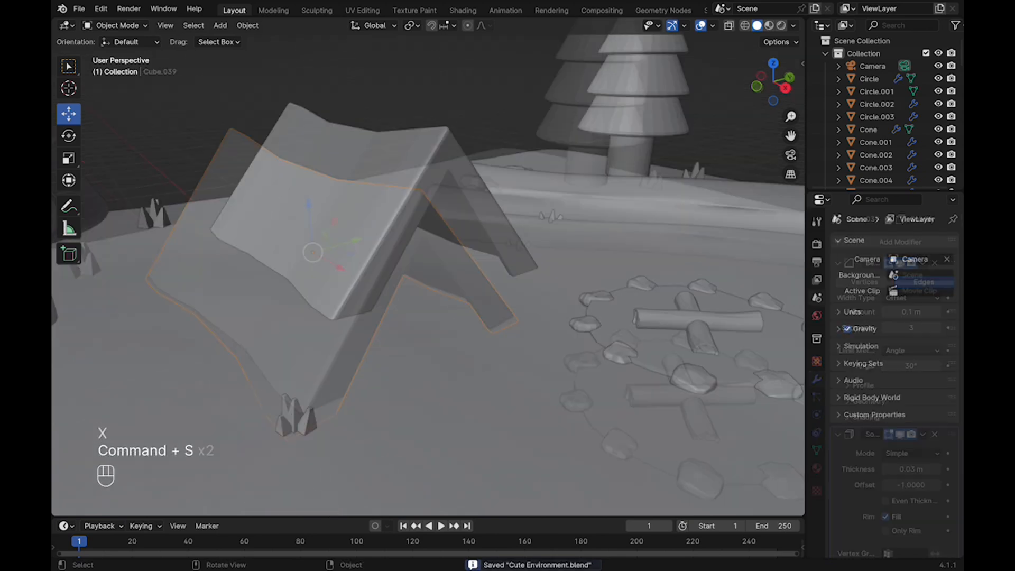
# Add a cube, scale it down and place it in front of the tent's opening.
pyautogui.hotkey('shift', 'a')
pyautogui.click(539, 287)
pyautogui.press('s')
pyautogui.click(555, 346)
pyautogui.moveTo(550, 266); pyautogui.dragTo(558, 220)
pyautogui.moveTo(594, 282); pyautogui.dragTo(483, 233)
pyautogui.moveTo(483, 234); pyautogui.dragTo(464, 235, button='middle')
pyautogui.scroll(5, 464, 234)
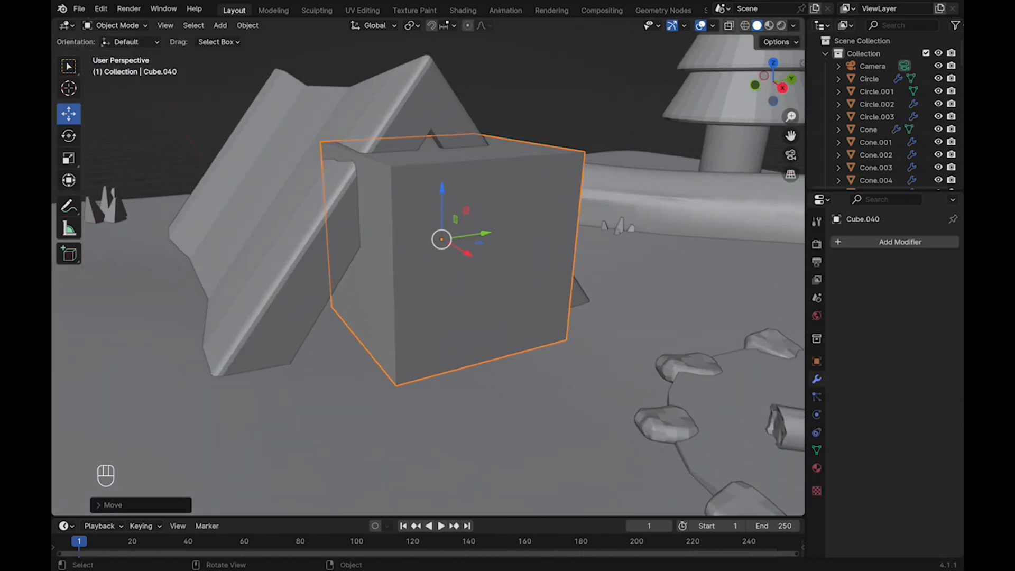
# Merge the cube's rear and front pairs of top corners at center to form a triangular prism, and move it clear of the tent.
pyautogui.press('Tab')
pyautogui.click(159, 25)
pyautogui.click(320, 141)
pyautogui.moveTo(338, 153); pyautogui.dragTo(307, 199, button='middle')
pyautogui.keyDown('shift'); pyautogui.click(535, 75); pyautogui.keyUp('shift')
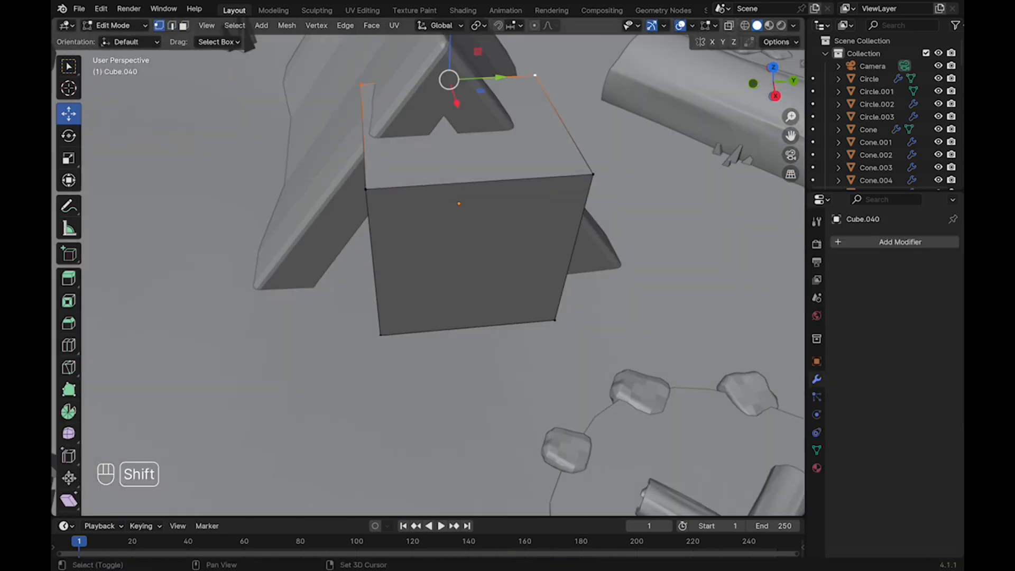
pyautogui.press('m')
pyautogui.click(456, 175)
pyautogui.keyDown('shift'); pyautogui.click(592, 174); pyautogui.keyUp('shift')
pyautogui.press('m')
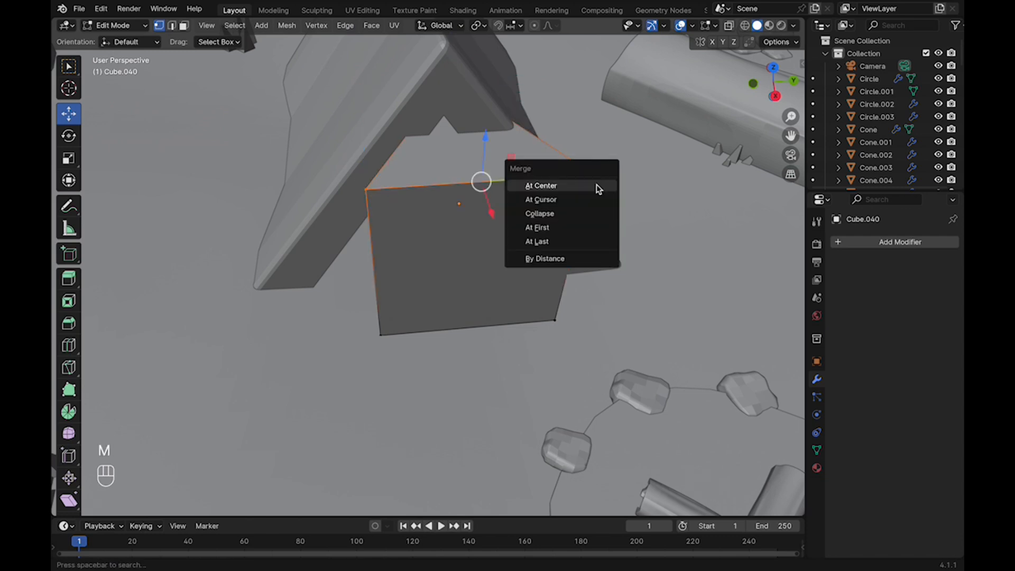
pyautogui.click(597, 187)
pyautogui.press('Tab')
pyautogui.moveTo(467, 235); pyautogui.dragTo(489, 327)
pyautogui.moveTo(490, 327); pyautogui.dragTo(544, 319, button='middle')
# Delete the prism's two sloped faces and its rear triangular face.
pyautogui.press('Tab')
pyautogui.click(550, 275)
pyautogui.click(431, 307)
pyautogui.press('x')
pyautogui.click(431, 306)
pyautogui.click(456, 281)
pyautogui.press('x')
pyautogui.click(456, 280)
pyautogui.click(379, 276)
pyautogui.press('x')
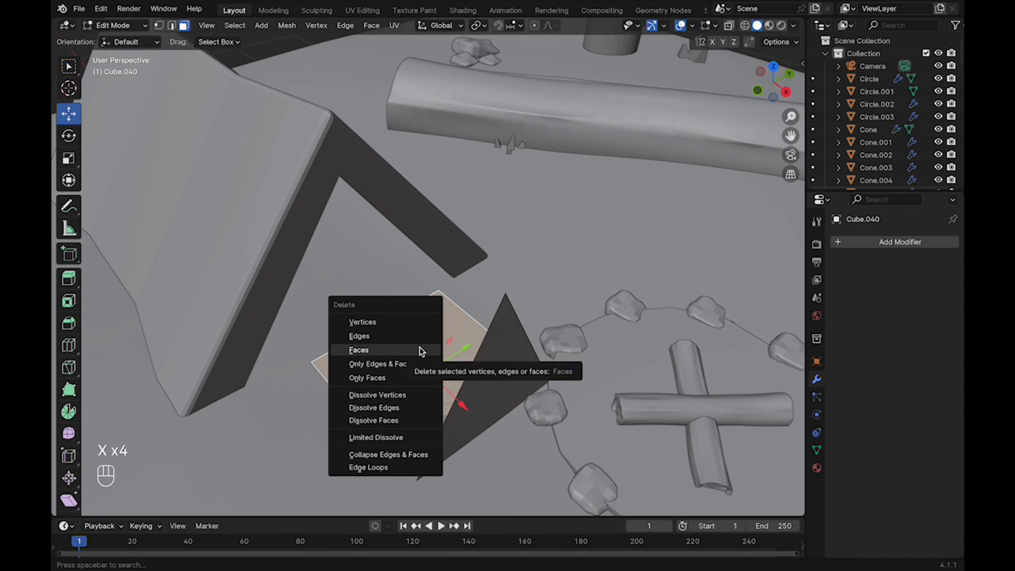
# Duplicate the prism's base face, separate the copy into its own object, and move it inside the tent as a floor.
pyautogui.hotkey('shift', 'd')
pyautogui.press('z')
pyautogui.click(469, 238)
pyautogui.press('p')
pyautogui.click(469, 239)
pyautogui.press('Tab')
pyautogui.click(466, 272)
pyautogui.moveTo(462, 342); pyautogui.dragTo(337, 232)
pyautogui.moveTo(304, 165); pyautogui.dragTo(305, 176)
pyautogui.press('Tab')
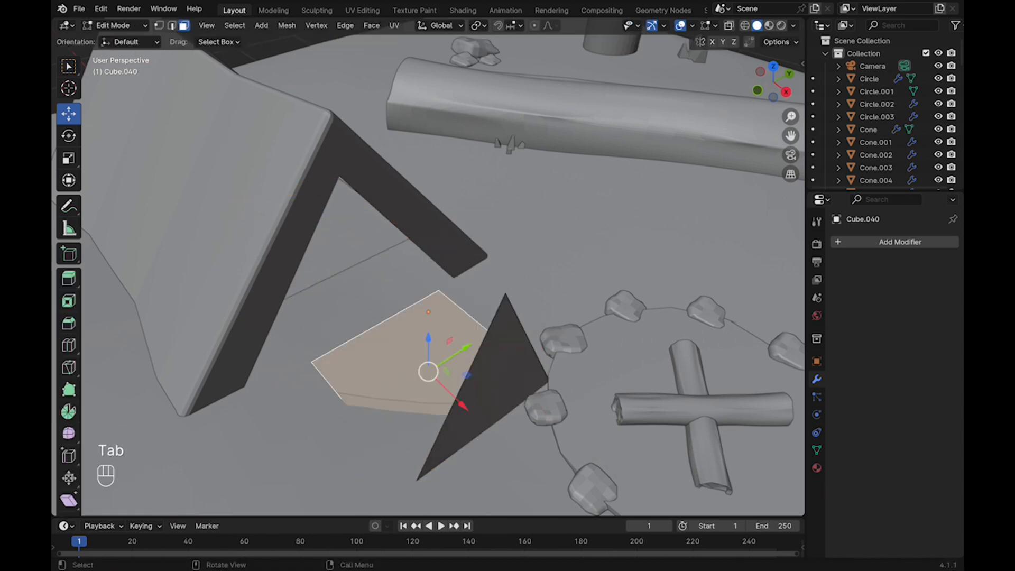
# Delete the prism's base face and isolate the remaining front triangle together with the tent in local view.
pyautogui.press('x')
pyautogui.click(785, 92)
pyautogui.press('super+s')
pyautogui.moveTo(517, 422); pyautogui.dragTo(490, 421)
pyautogui.moveTo(490, 421); pyautogui.dragTo(486, 441, button='middle')
pyautogui.click(171, 25)
pyautogui.click(435, 474)
pyautogui.click(772, 86)
pyautogui.press('Tab')
pyautogui.keyDown('shift'); pyautogui.click(513, 285); pyautogui.keyUp('shift')
pyautogui.press('/')
pyautogui.click(446, 311)
pyautogui.scroll(3, 446, 312)
# Widen the triangle's bottom edge along Y by about 1.14 to match the width of the tent's opening.
pyautogui.press('Tab')
pyautogui.press('y')
pyautogui.click(551, 402)
pyautogui.press('super+s')
pyautogui.moveTo(427, 321); pyautogui.dragTo(427, 341)
pyautogui.scroll(2, 426, 328)
pyautogui.press('s')
pyautogui.press('y')
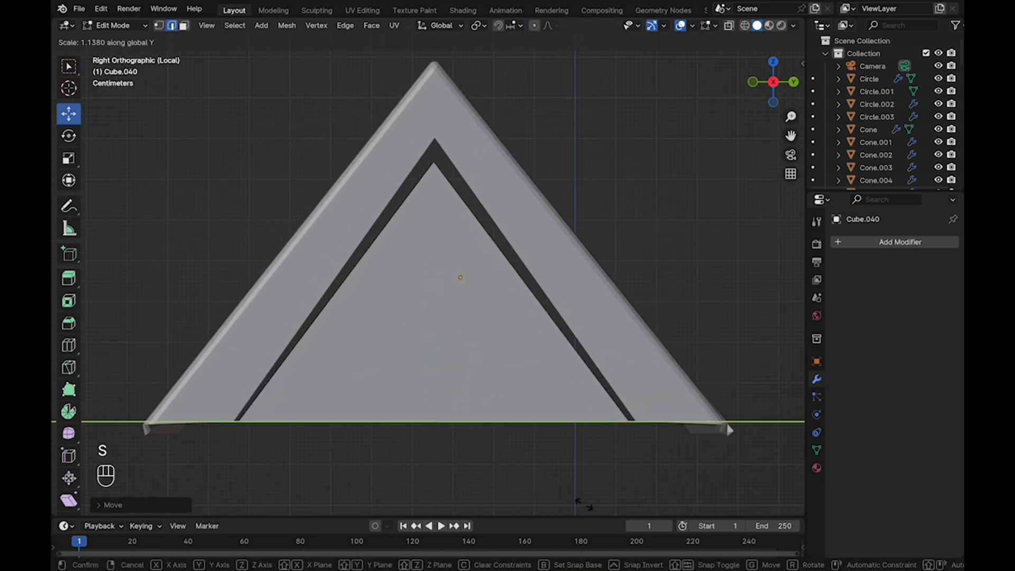
pyautogui.click(579, 503)
# Raise the triangle's top vertex to the apex of the tent's opening.
pyautogui.click(158, 26)
pyautogui.click(433, 162)
pyautogui.press('super+s')
pyautogui.moveTo(433, 111); pyautogui.dragTo(434, 86)
pyautogui.press('Tab')
# Try to add a midpoint to the triangle's bottom edge and raise it along Z.
pyautogui.press('Tab')
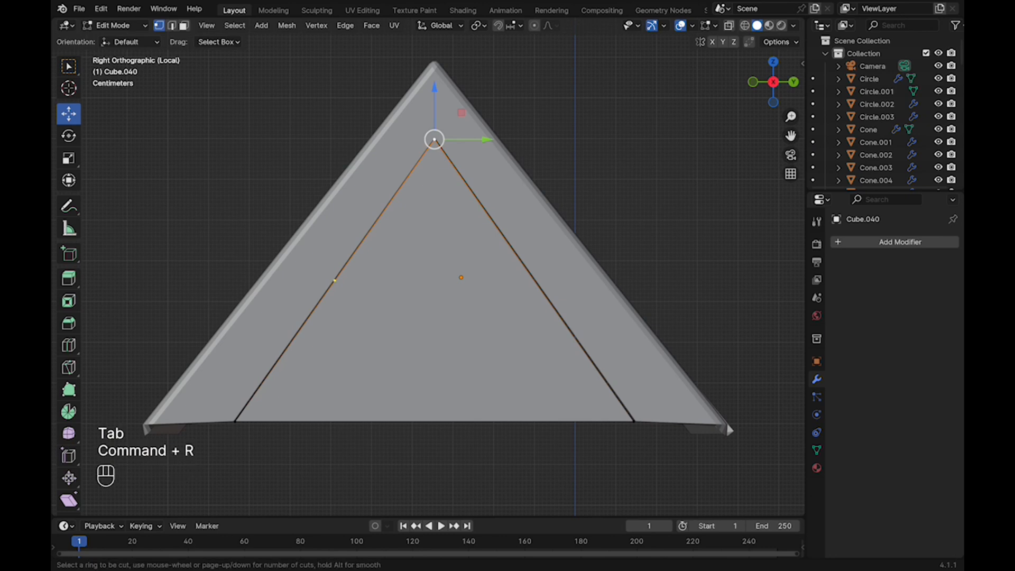
pyautogui.click(426, 421)
pyautogui.click(434, 421)
pyautogui.moveTo(437, 387); pyautogui.dragTo(438, 362)
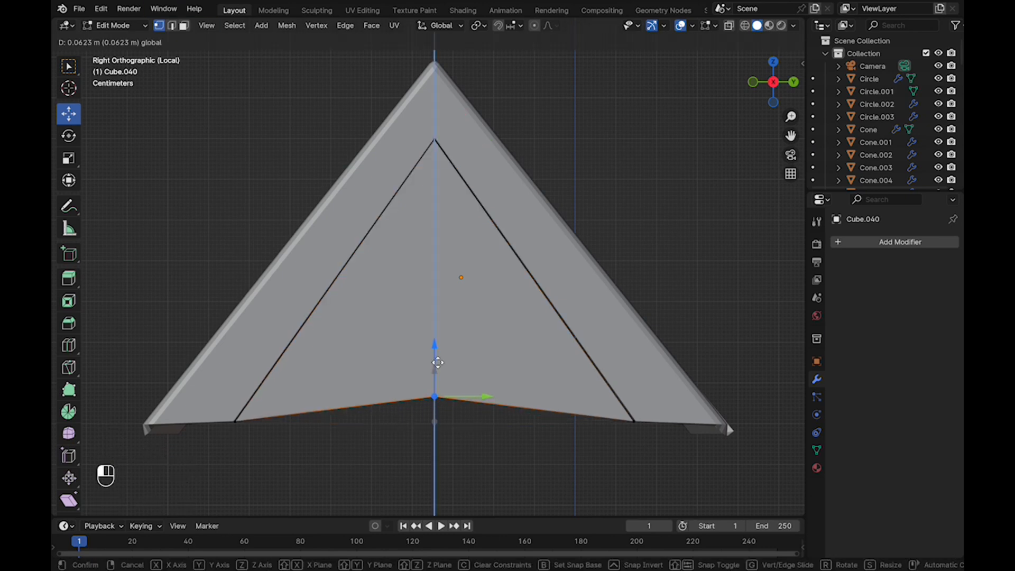
pyautogui.rightClick(437, 362)
# Delete the front triangle object and return from local view to the full campsite.
pyautogui.press('Tab')
pyautogui.moveTo(437, 362); pyautogui.dragTo(458, 374, button='middle')
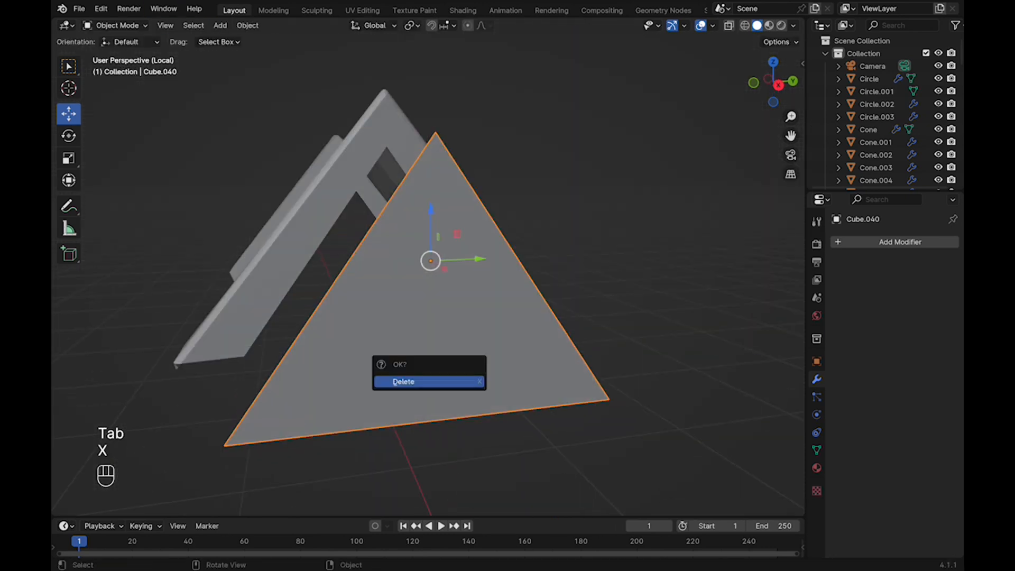
pyautogui.click(393, 382)
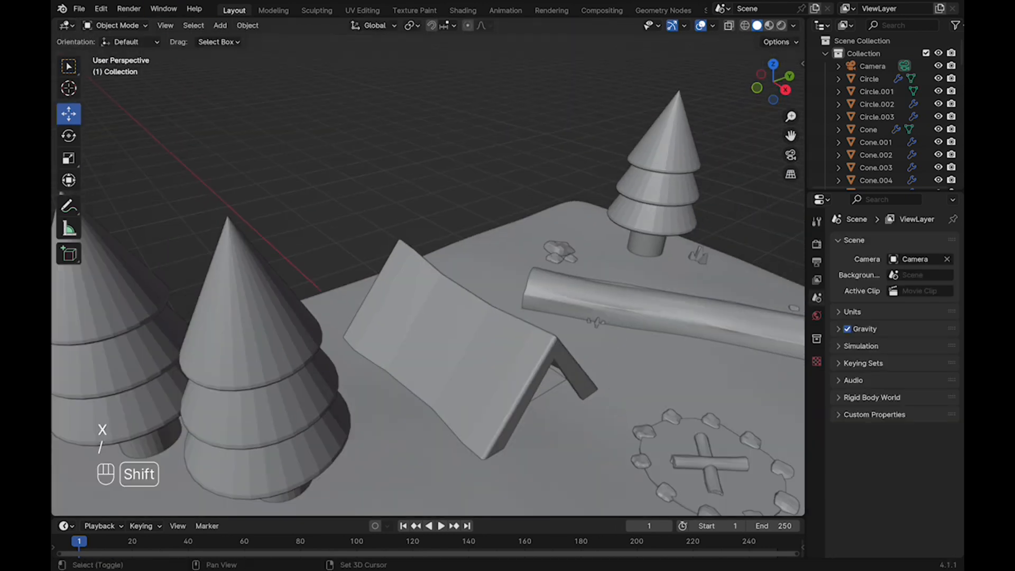
pyautogui.keyDown('shift'); pyautogui.moveTo(465, 385); pyautogui.dragTo(476, 370, button='middle'); pyautogui.keyUp('shift')
pyautogui.press('super+s')
pyautogui.scroll(2, 476, 317)
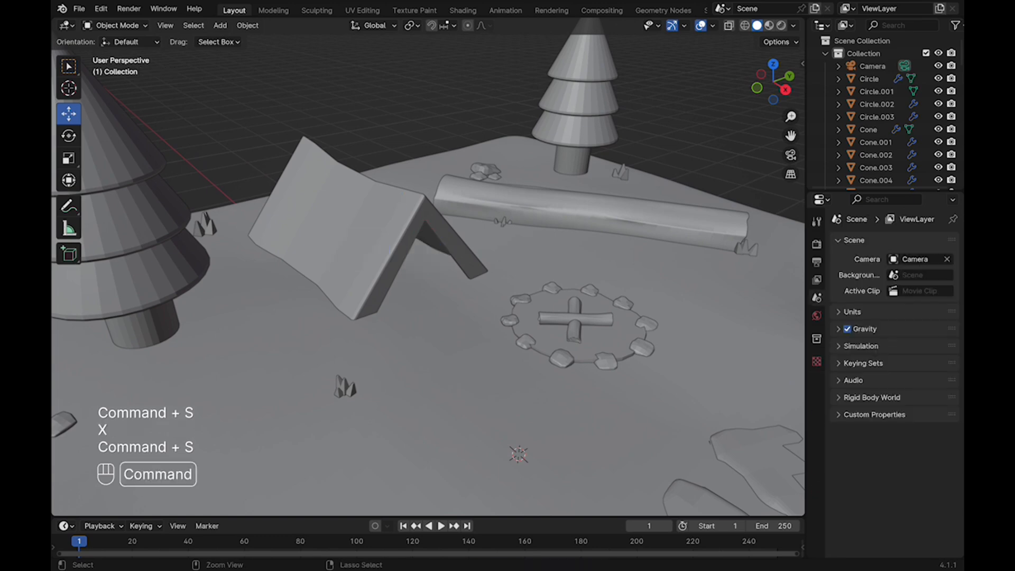
# Add a new cube, scale it down and place it in front of the tent's opening.
pyautogui.hotkey('shift', 'a')
pyautogui.click(522, 327)
pyautogui.moveTo(523, 410); pyautogui.dragTo(543, 250)
pyautogui.press('s')
pyautogui.click(561, 349)
pyautogui.press('super+s')
pyautogui.moveTo(571, 279); pyautogui.dragTo(517, 303)
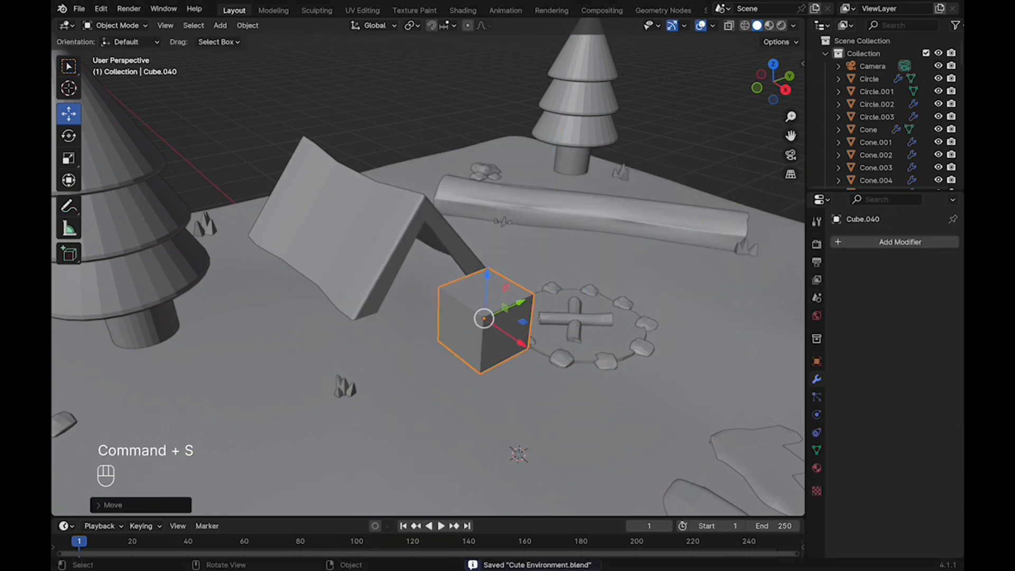
pyautogui.moveTo(521, 340); pyautogui.dragTo(486, 318)
pyautogui.scroll(6, 486, 318)
pyautogui.moveTo(486, 319); pyautogui.dragTo(499, 318, button='middle')
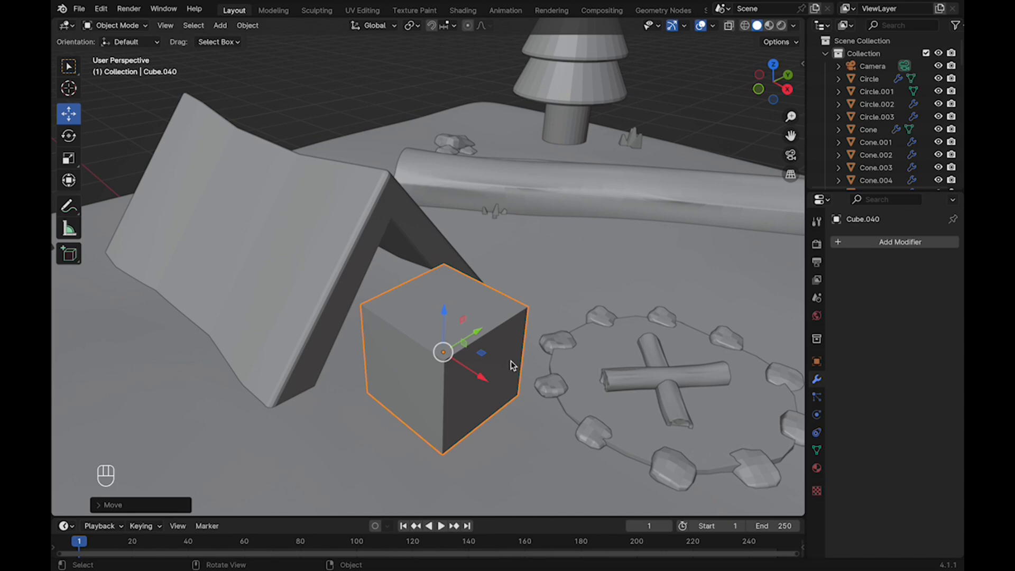
# Merge the cube's rear and front pairs of top corners at center to form a triangular prism.
pyautogui.press('Tab')
pyautogui.click(361, 306)
pyautogui.keyDown('shift'); pyautogui.click(443, 264); pyautogui.keyUp('shift')
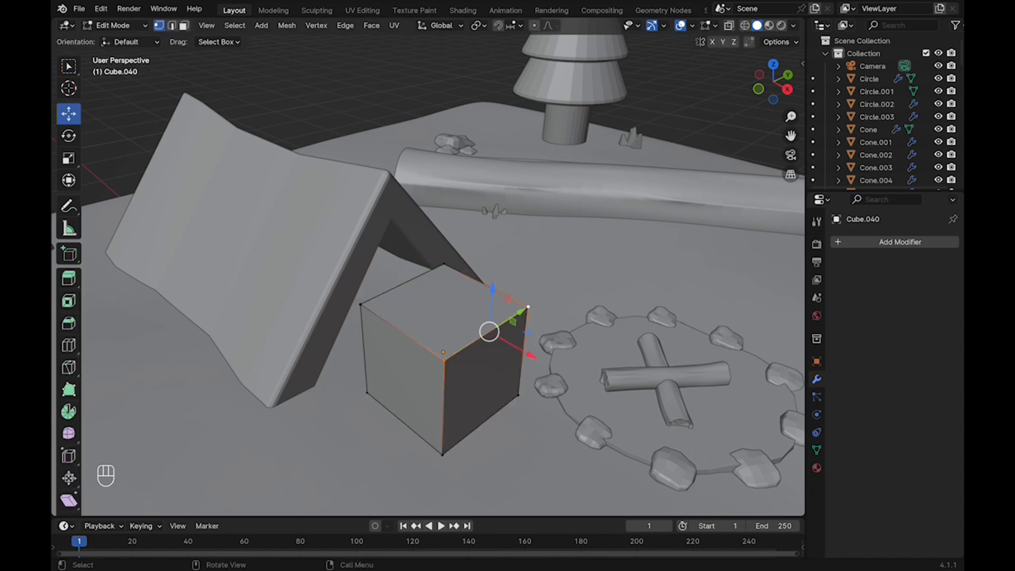
pyautogui.press('m')
pyautogui.click(531, 306)
pyautogui.press('m')
pyautogui.click(364, 306)
# Scale the prism down along X into a thin triangular panel.
pyautogui.press('Tab')
pyautogui.press('s')
pyautogui.press('x')
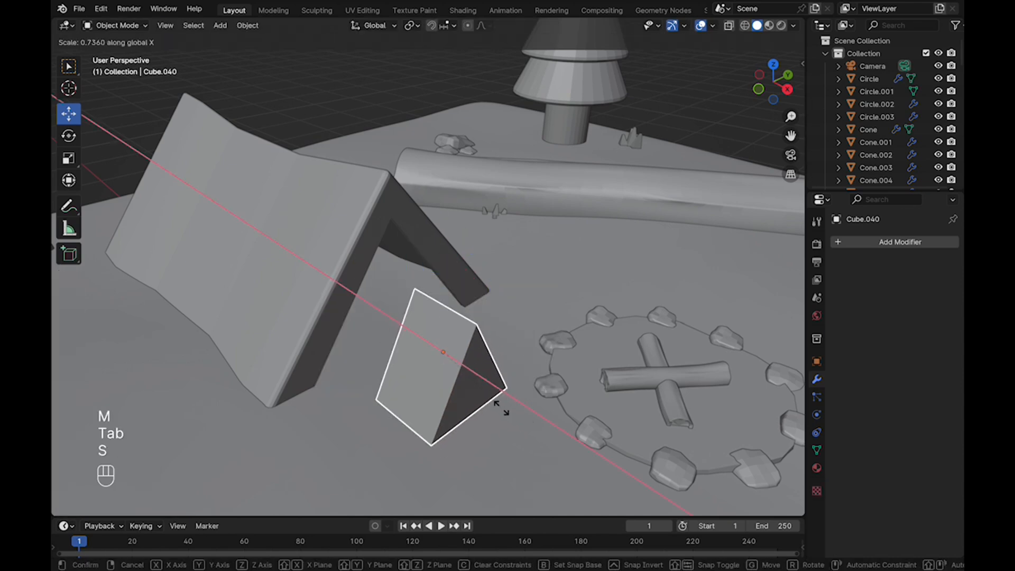
pyautogui.click(453, 365)
# Isolate the triangular panel with the tent in local view and shift the panel along X in front of the opening.
pyautogui.keyDown('shift'); pyautogui.click(320, 312); pyautogui.keyUp('shift')
pyautogui.press('/')
pyautogui.click(608, 295)
pyautogui.click(553, 382)
pyautogui.moveTo(604, 396); pyautogui.dragTo(584, 385)
pyautogui.press('super+s')
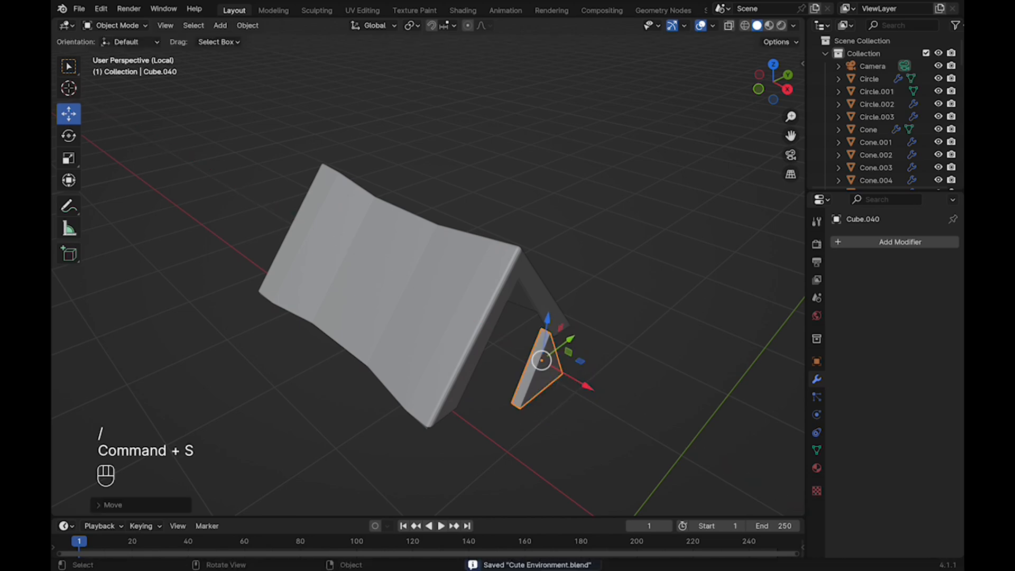
pyautogui.press('super+s')
# Center the panel on the tent's opening in the right orthographic view and lower its base to the tent's bottom.
pyautogui.click(787, 89)
pyautogui.moveTo(449, 287); pyautogui.dragTo(478, 287)
pyautogui.moveTo(427, 235); pyautogui.dragTo(428, 266)
pyautogui.scroll(6, 428, 269)
# Scale the panel's bottom face along Y by about 2.3 to match the width of the tent's opening.
pyautogui.press('Tab')
pyautogui.scroll(-6, 427, 269)
pyautogui.click(184, 25)
pyautogui.moveTo(433, 338); pyautogui.dragTo(431, 222, button='middle')
pyautogui.click(425, 458)
pyautogui.press('super+s')
pyautogui.click(773, 83)
pyautogui.press('s')
pyautogui.press('y')
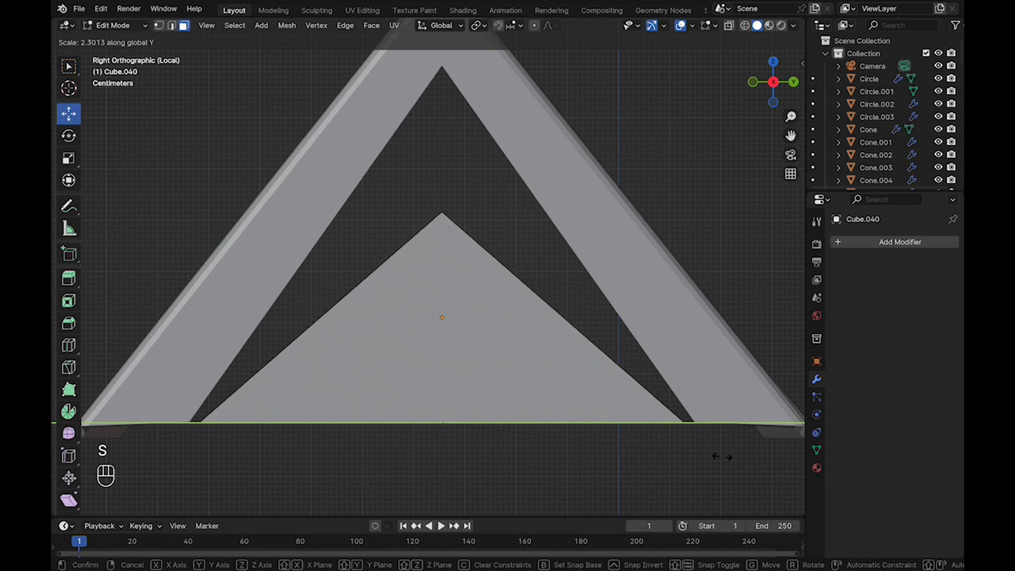
pyautogui.click(722, 456)
# Raise the panel's top edge along Z to the apex of the tent's opening.
pyautogui.moveTo(722, 457); pyautogui.dragTo(687, 476, button='middle')
pyautogui.click(465, 278)
pyautogui.press('super+s')
pyautogui.click(776, 91)
pyautogui.press('super+s')
pyautogui.moveTo(440, 171); pyautogui.dragTo(441, 60)
pyautogui.press('Tab')
pyautogui.press('super+s')
pyautogui.moveTo(426, 303); pyautogui.dragTo(456, 319, button='middle')
pyautogui.moveTo(456, 320); pyautogui.dragTo(407, 259)
pyautogui.press('Tab')
pyautogui.press('Tab')
pyautogui.press('Tab')
pyautogui.press('super+r')
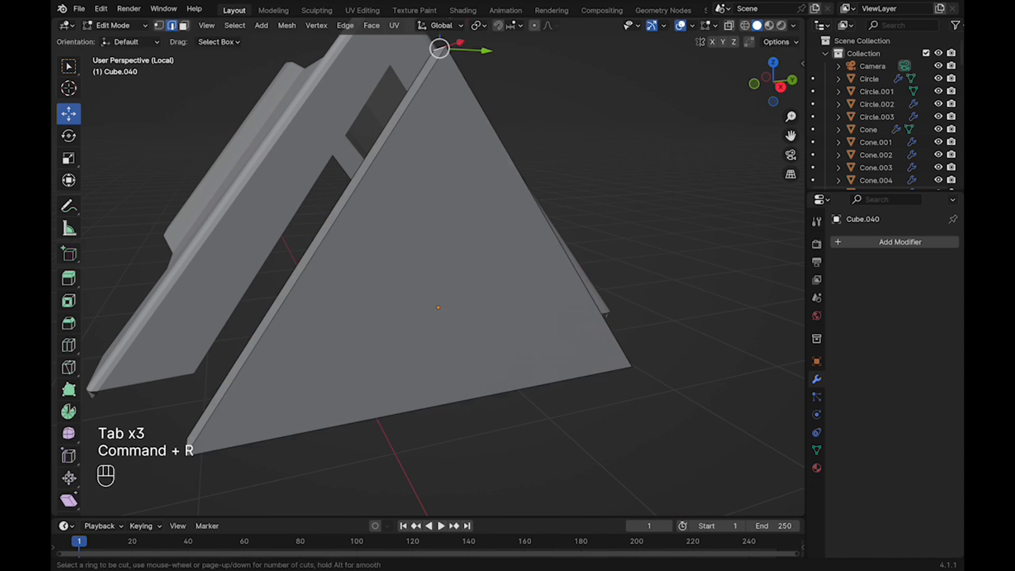
pyautogui.press('Tab')
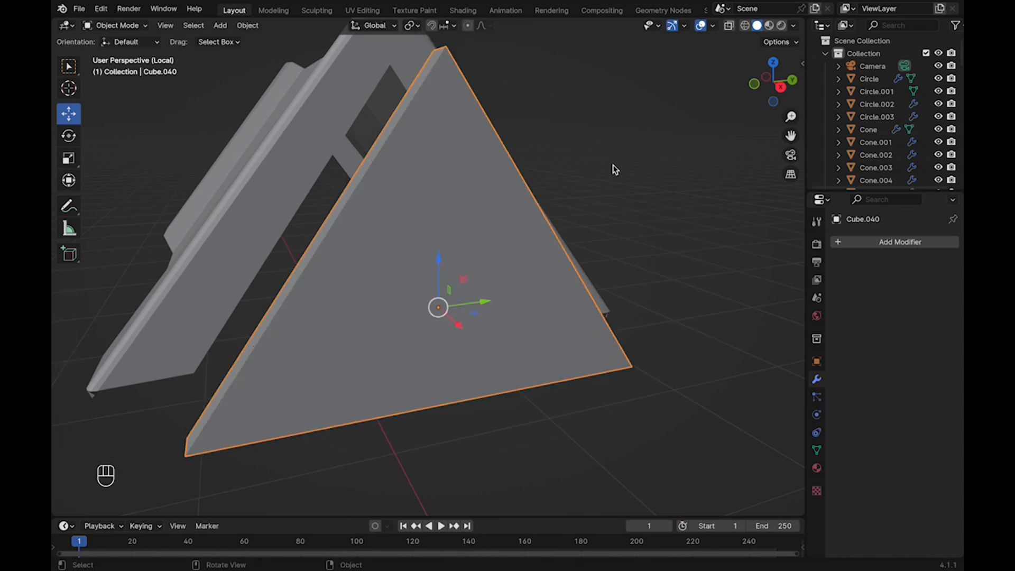
pyautogui.moveTo(528, 201); pyautogui.dragTo(590, 200, button='middle')
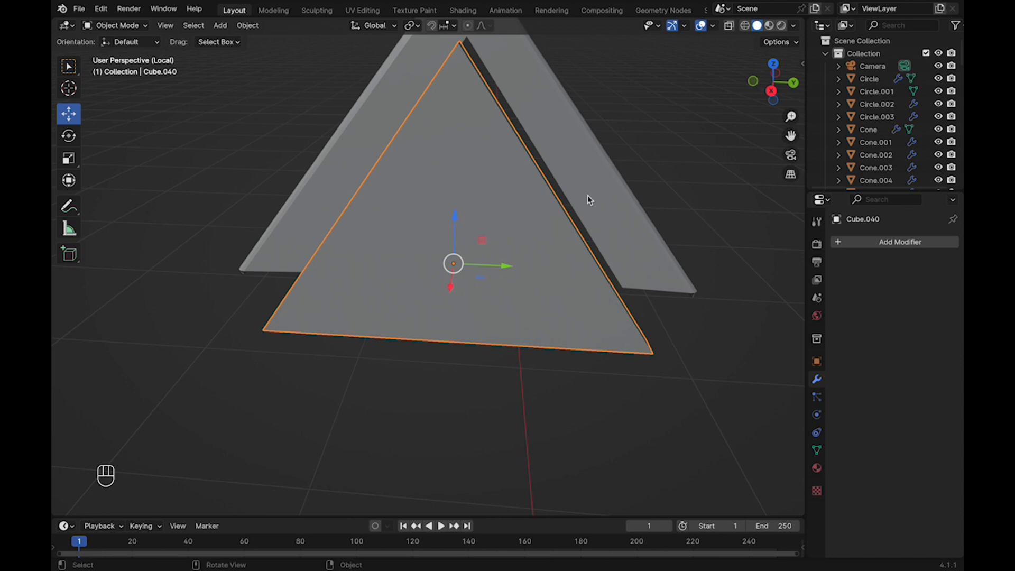
pyautogui.scroll(-3, 589, 199)
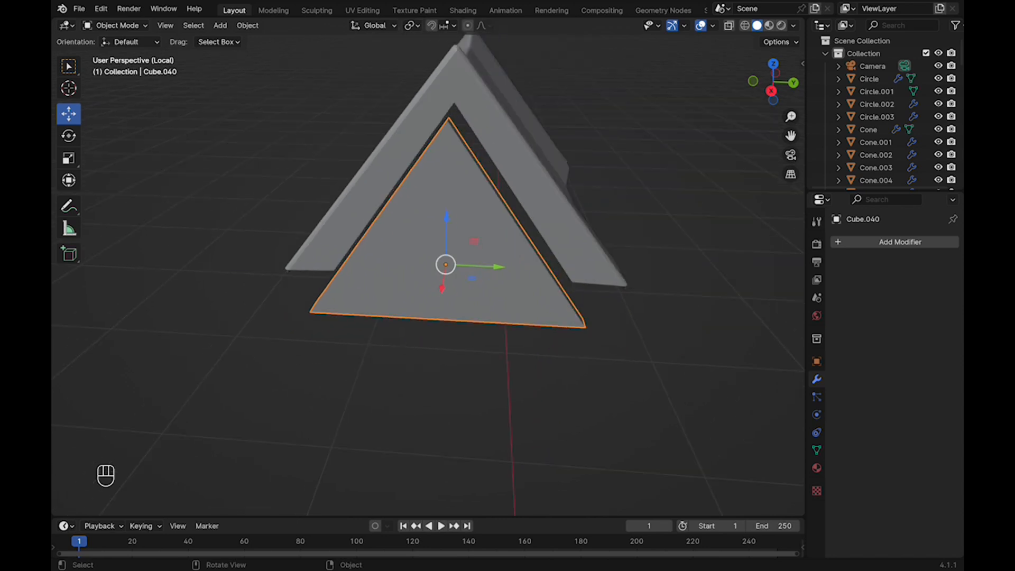
# Move one bottom corner edge of the panel along Y to the center line, leaving a half triangle.
pyautogui.press('Tab')
pyautogui.moveTo(629, 312); pyautogui.dragTo(586, 317, button='middle')
pyautogui.click(586, 328)
pyautogui.press('super+s')
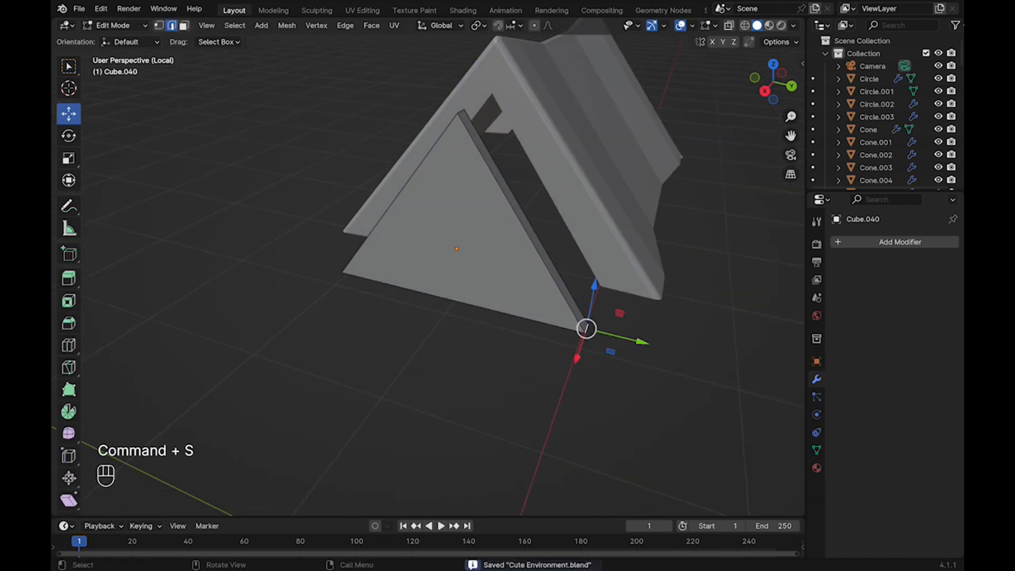
pyautogui.click(768, 93)
pyautogui.moveTo(768, 93); pyautogui.dragTo(813, 116, button='middle')
pyautogui.press('super+s')
pyautogui.click(782, 88)
pyautogui.moveTo(627, 319); pyautogui.dragTo(507, 320)
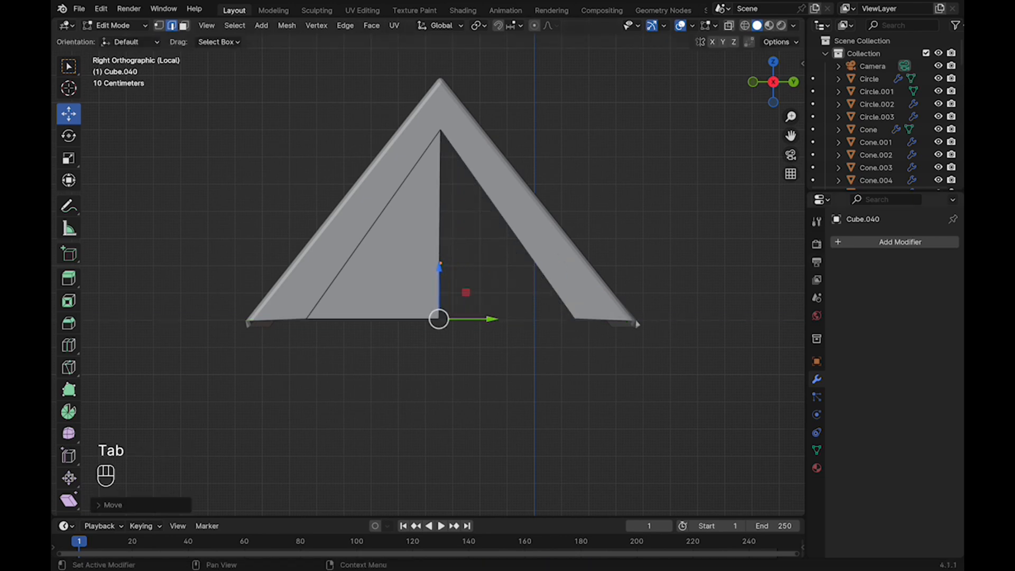
# Add a Mirror modifier to the half panel and enable its Y axis alongside X.
pyautogui.press('Tab')
pyautogui.moveTo(637, 324); pyautogui.dragTo(655, 317, button='middle')
pyautogui.press('super+s')
pyautogui.click(899, 242)
pyautogui.moveTo(840, 299)
pyautogui.click(713, 322)
pyautogui.click(911, 282)
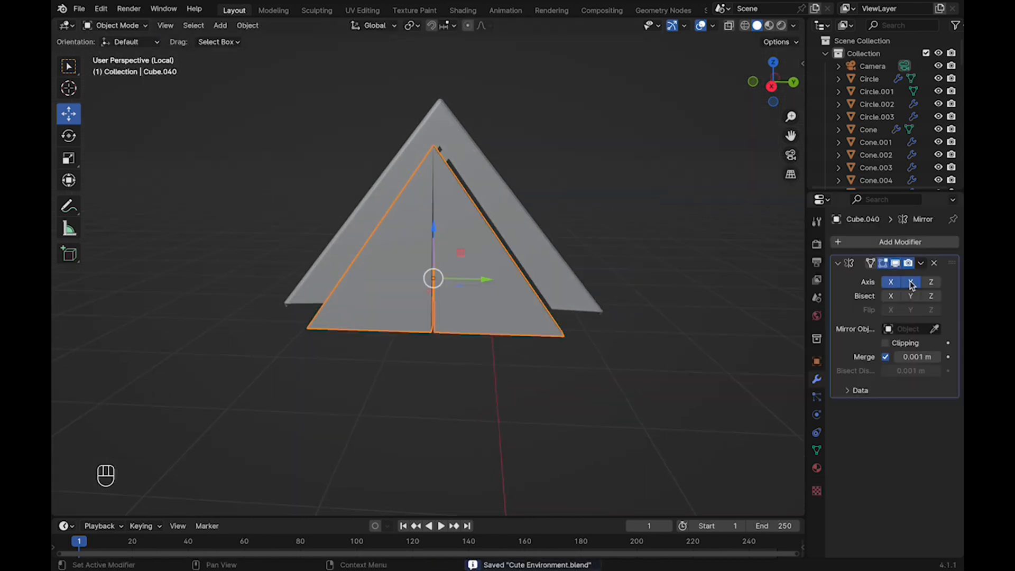
# Move the half panel's inner bottom edge away from the center line to open a narrow door slit.
pyautogui.press('Tab')
pyautogui.click(771, 86)
pyautogui.scroll(3, 449, 315)
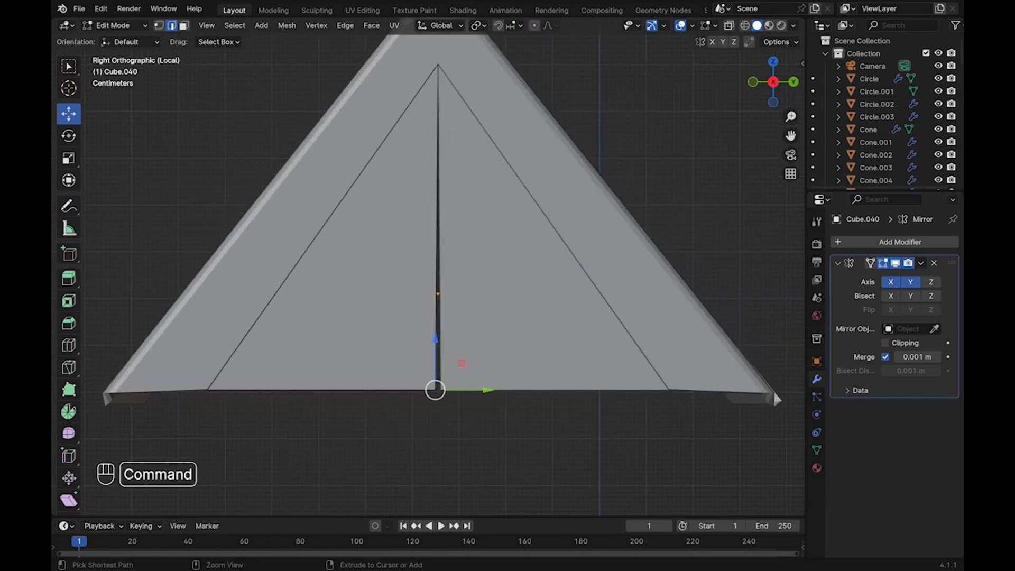
pyautogui.moveTo(435, 342); pyautogui.dragTo(425, 343)
pyautogui.moveTo(446, 385); pyautogui.dragTo(446, 385)
pyautogui.moveTo(446, 385); pyautogui.dragTo(476, 360, button='middle')
pyautogui.press('Tab')
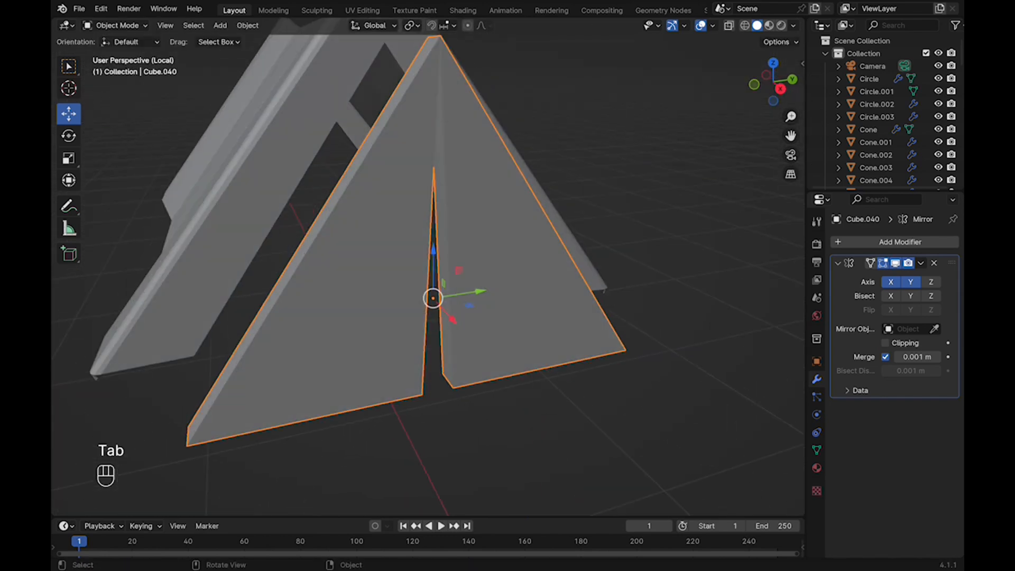
# Add an edge loop near the top of the slit's inner side and move it along Y to the center line.
pyautogui.press('Tab')
pyautogui.click(428, 87)
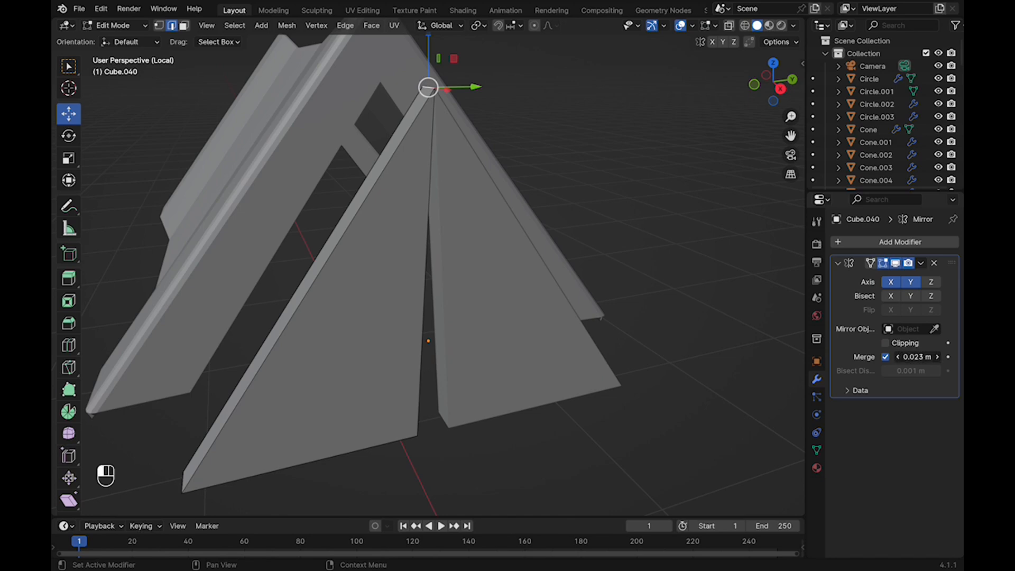
pyautogui.keyDown('shift'); pyautogui.moveTo(428, 87); pyautogui.dragTo(439, 207, button='middle'); pyautogui.keyUp('shift')
pyautogui.press('super+r')
pyautogui.click(438, 206)
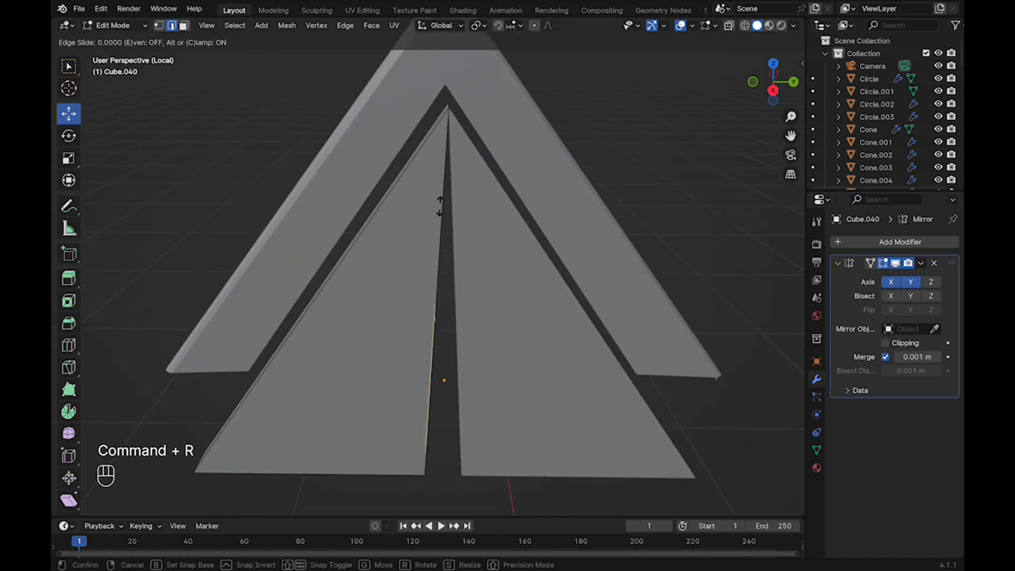
pyautogui.click(445, 109)
pyautogui.press('g')
pyautogui.press('y')
pyautogui.press('KP_3')
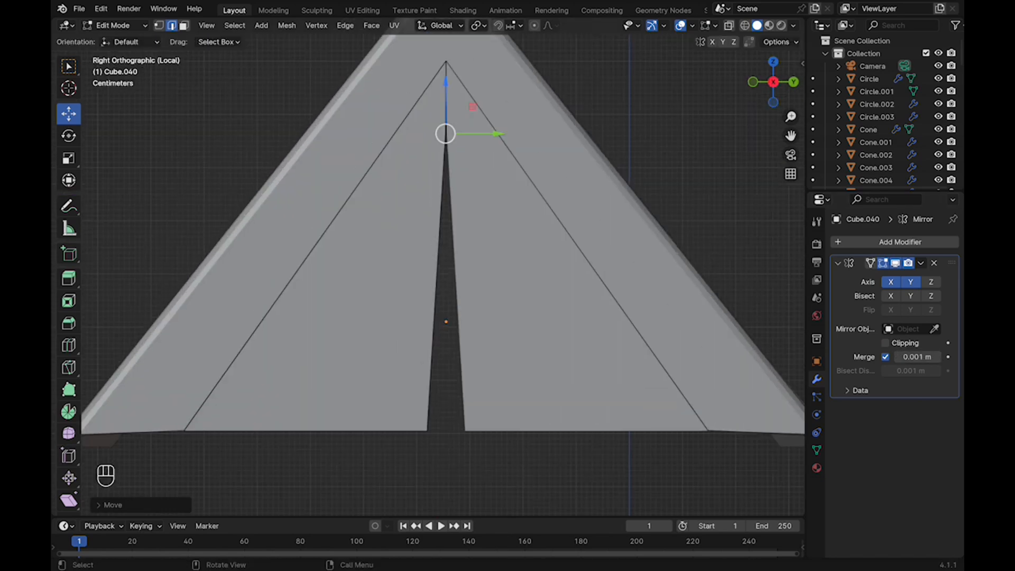
pyautogui.click(434, 212)
pyautogui.press('Tab')
# Lower the top of the door slit by moving the new center edge along Z.
pyautogui.moveTo(433, 212); pyautogui.dragTo(475, 201, button='middle')
pyautogui.press('Tab')
pyautogui.press('super+s')
pyautogui.press('KP_3')
pyautogui.press('g')
pyautogui.press('z')
pyautogui.moveTo(427, 211); pyautogui.dragTo(427, 212)
pyautogui.press('Tab')
pyautogui.moveTo(427, 213); pyautogui.dragTo(483, 236, button='middle')
pyautogui.press('Tab')
pyautogui.press('Tab')
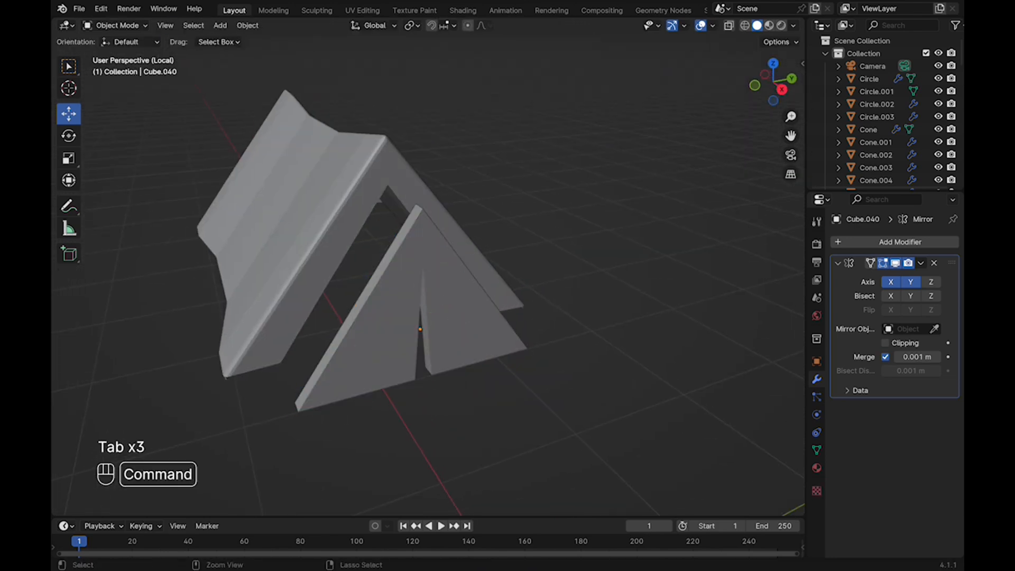
# Thin the tent's front panel by scaling it along the X axis.
pyautogui.moveTo(469, 315); pyautogui.dragTo(554, 386, button='middle')
pyautogui.press('s')
pyautogui.press('x')
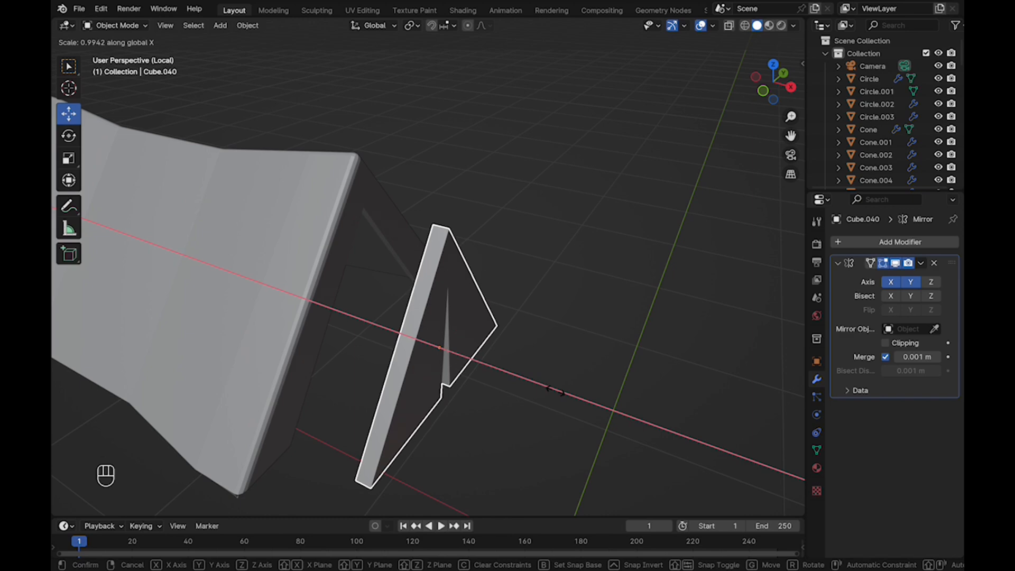
pyautogui.click(555, 391)
# Move the front panel back along X so it sits just inside the tent's front opening.
pyautogui.moveTo(485, 364); pyautogui.dragTo(405, 333)
pyautogui.scroll(3, 404, 333)
pyautogui.moveTo(405, 333); pyautogui.dragTo(433, 301, button='middle')
pyautogui.click(433, 286)
pyautogui.moveTo(443, 296); pyautogui.dragTo(420, 290)
pyautogui.moveTo(420, 290); pyautogui.dragTo(447, 272, button='middle')
# Nudge the front panel's outer side face in edit mode to fit the tent opening, and save the file.
pyautogui.hotkey('alt', 'z')
pyautogui.press('Tab')
pyautogui.click(184, 25)
pyautogui.keyDown('shift'); pyautogui.click(523, 284); pyautogui.keyUp('shift')
pyautogui.scroll(-4, 447, 272)
pyautogui.click(775, 85)
pyautogui.moveTo(579, 324)
pyautogui.mouseDown()
pyautogui.moveTo(588, 323)
pyautogui.moveTo(577, 321)
pyautogui.mouseUp()
pyautogui.press('Tab')
pyautogui.hotkey('alt', 'z')
pyautogui.press('super+s')
pyautogui.press('super+s')
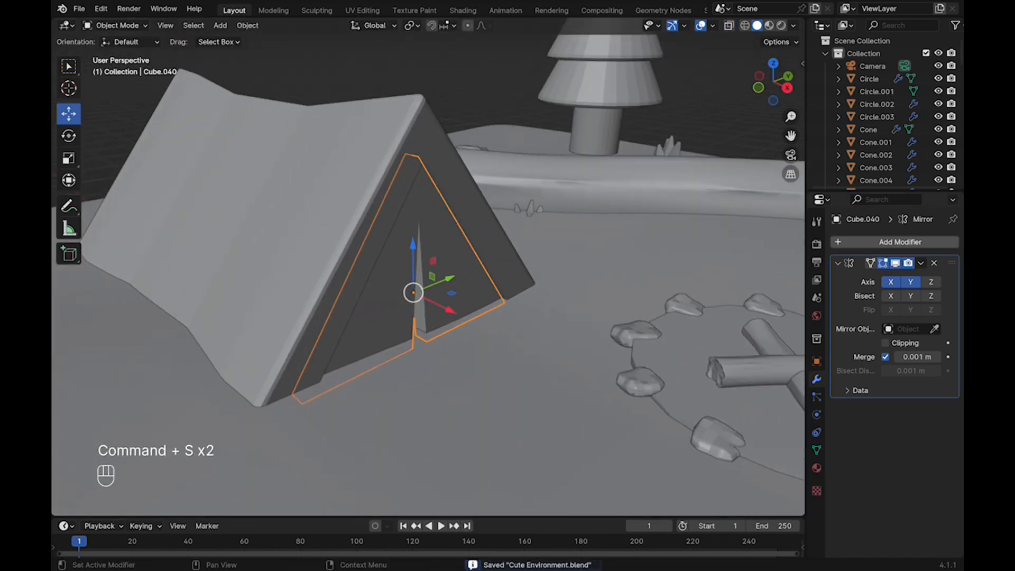
# Apply the front panel's Mirror modifier and select the bottom edges of its left half in see-through edit mode.
pyautogui.hotkey('ctrl', 'a')
pyautogui.press('Tab')
pyautogui.hotkey('alt', 'z')
pyautogui.press('2')
pyautogui.click(359, 375)
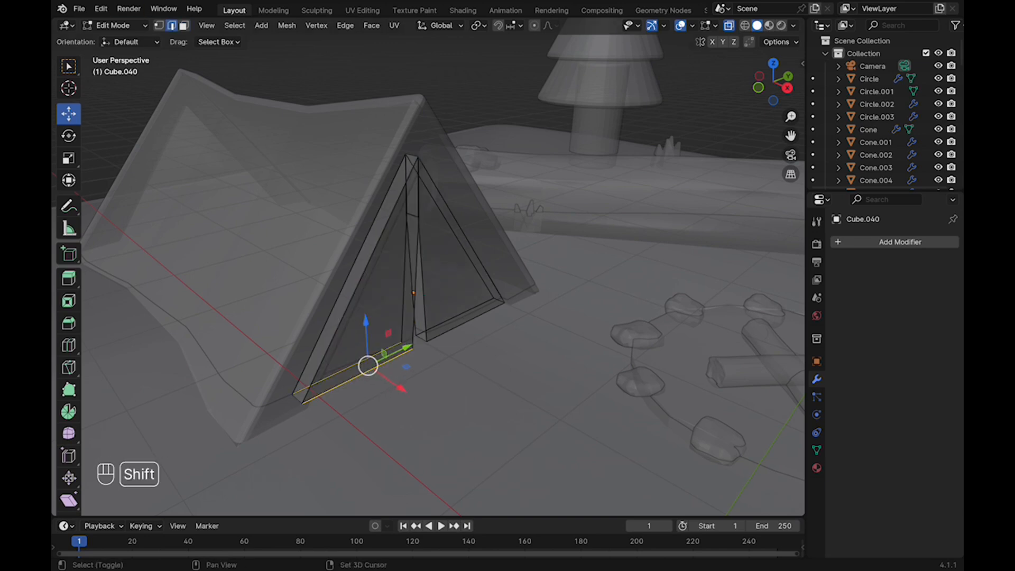
pyautogui.scroll(1, 364, 370)
pyautogui.keyDown('shift'); pyautogui.click(339, 385); pyautogui.keyUp('shift')
pyautogui.keyDown('shift'); pyautogui.click(402, 360); pyautogui.keyUp('shift')
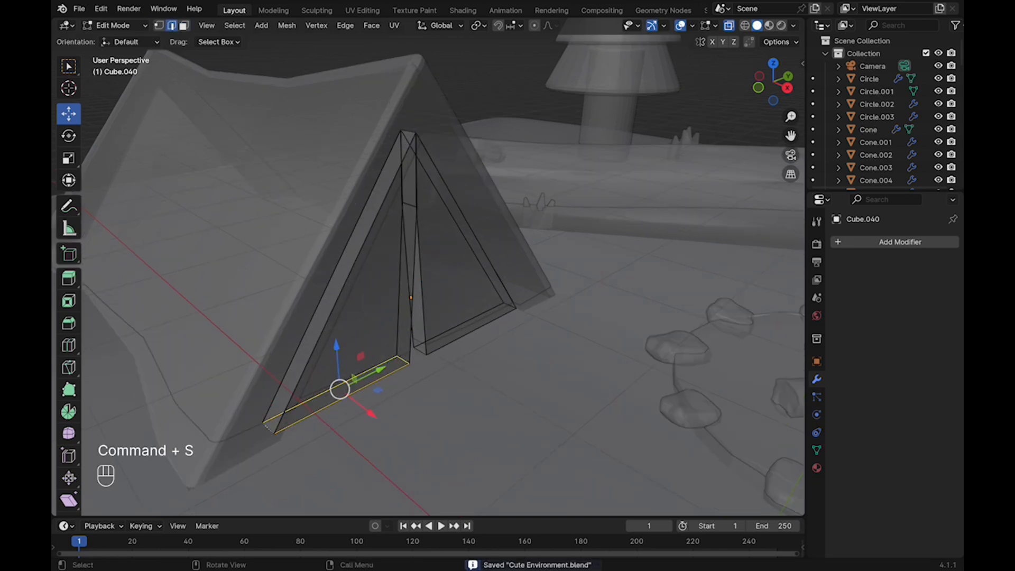
# Isolate the front panel and push the bottom face of its left half slightly back along X.
pyautogui.press('Tab')
pyautogui.press('/')
pyautogui.press('Tab')
pyautogui.scroll(3, 343, 452)
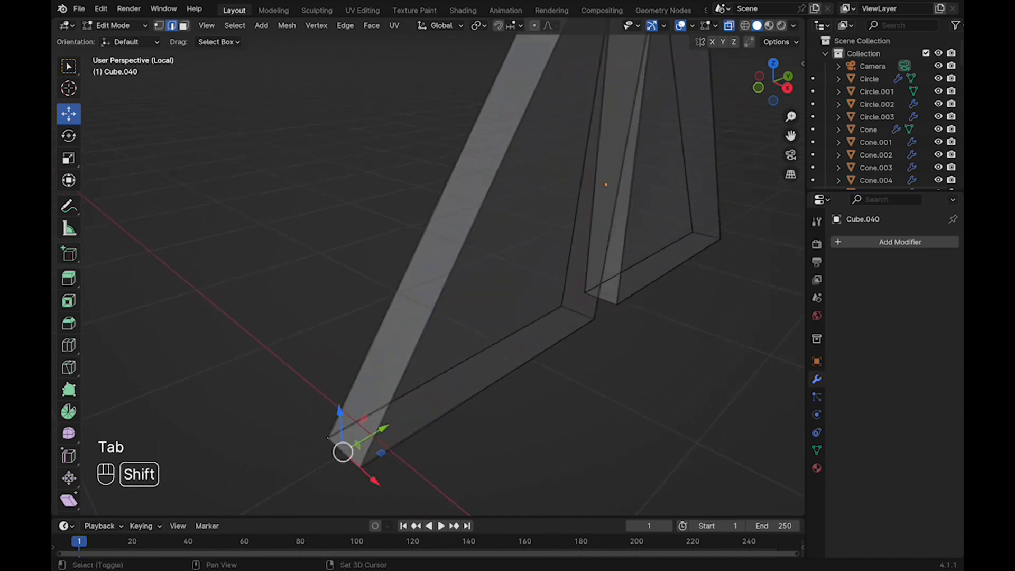
pyautogui.press('3')
pyautogui.click(471, 376)
pyautogui.moveTo(527, 389); pyautogui.dragTo(498, 375)
pyautogui.keyDown('shift'); pyautogui.click(490, 371); pyautogui.keyUp('shift')
pyautogui.press('super+z')
pyautogui.press('super+z')
pyautogui.press('super+z')
pyautogui.keyDown('shift'); pyautogui.click(489, 370); pyautogui.keyUp('shift')
# Pull the bottom face of the panel's right half slightly forward along X and return to the full scene.
pyautogui.keyDown('shift'); pyautogui.moveTo(497, 375); pyautogui.dragTo(360, 444, button='middle'); pyautogui.keyUp('shift')
pyautogui.click(361, 445)
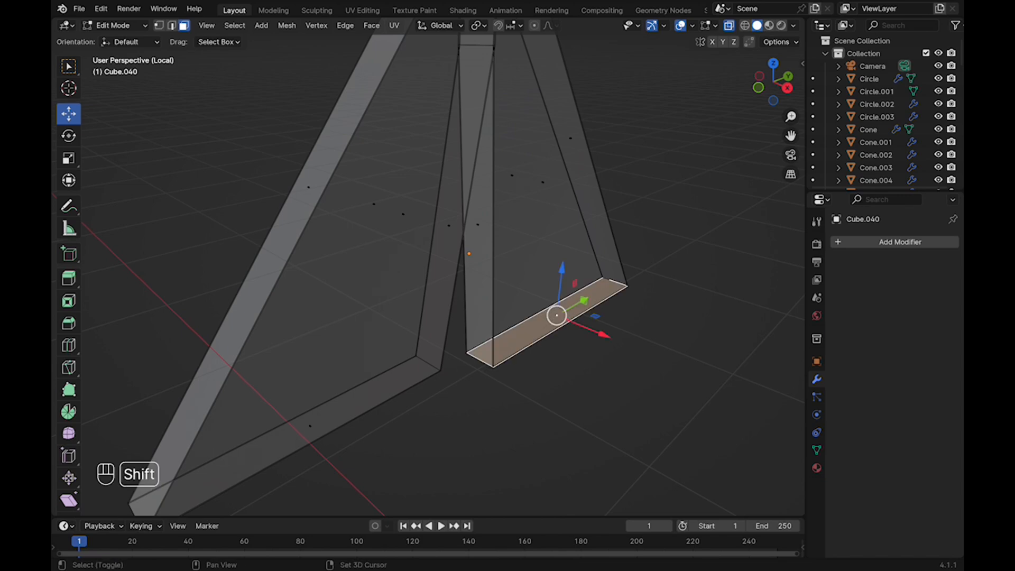
pyautogui.press('/')
pyautogui.press('Tab')
pyautogui.hotkey('alt', 'z')
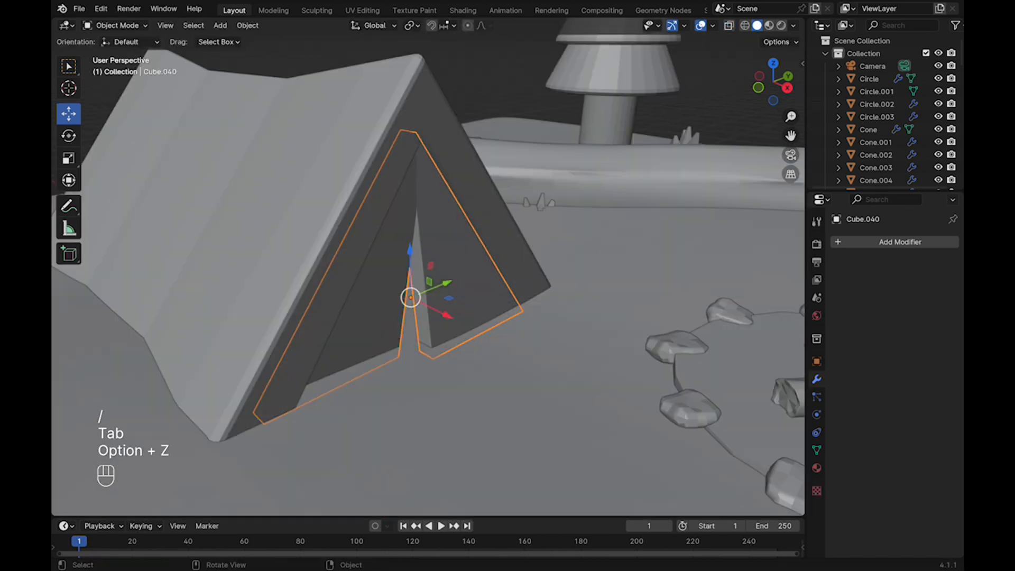
# Copy the tent cover's Bevel and Solidify modifiers to the front panel.
pyautogui.click(465, 270)
pyautogui.click(465, 270)
pyautogui.keyDown('shift'); pyautogui.click(494, 227); pyautogui.keyUp('shift')
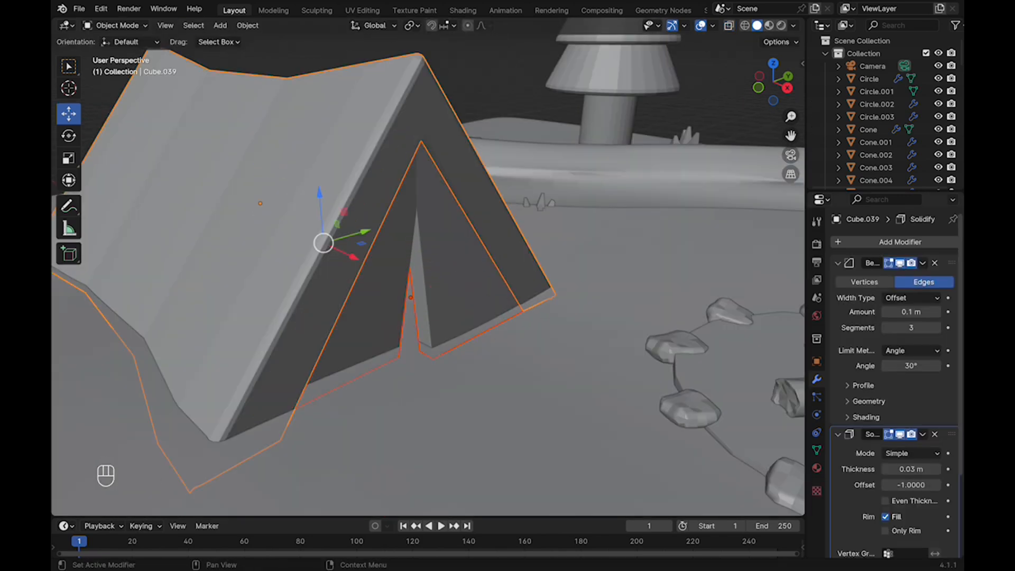
pyautogui.click(922, 263)
pyautogui.click(894, 303)
pyautogui.scroll(-5, 895, 304)
pyautogui.click(922, 330)
pyautogui.click(894, 371)
pyautogui.click(463, 275)
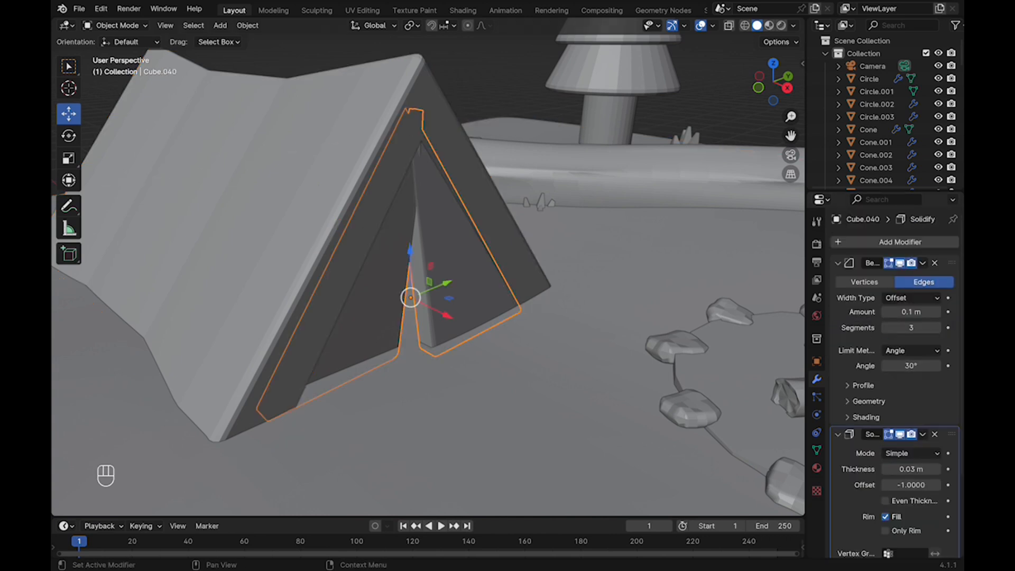
# Remove the Solidify modifier from the front panel and save the file.
pyautogui.click(934, 434)
pyautogui.keyDown('shift'); pyautogui.click(491, 227); pyautogui.keyUp('shift')
pyautogui.scroll(-5, 895, 338)
pyautogui.click(922, 331)
pyautogui.click(894, 371)
pyautogui.press('super+z')
pyautogui.press('super+s')
# Thin the front panel further by scaling it along X to about 0.33, and save the file.
pyautogui.scroll(3, 518, 373)
pyautogui.press('s')
pyautogui.click(457, 335)
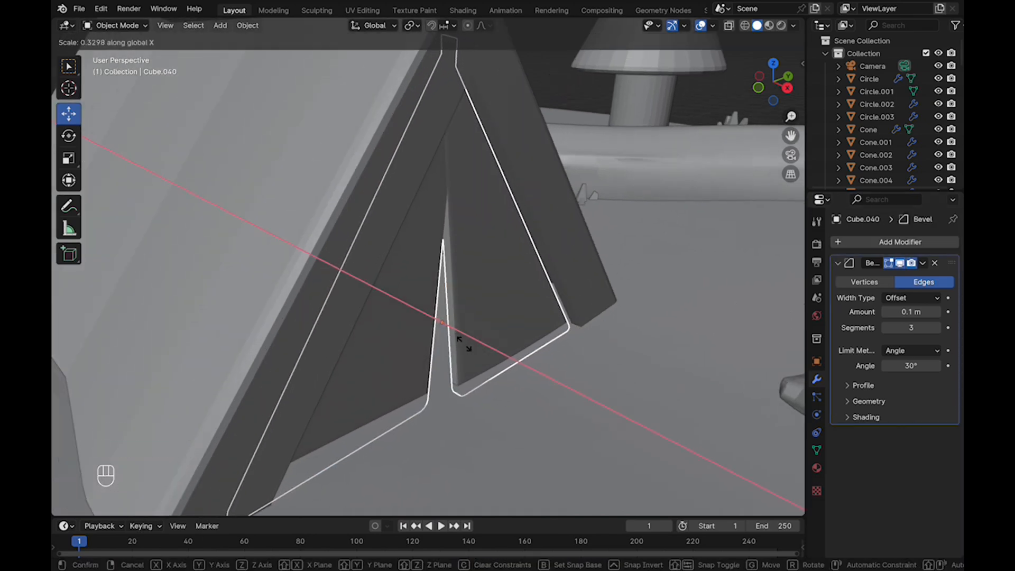
pyautogui.press('super+s')
# Isolate the tent cover with its front panel and examine how the panel's mesh fits inside the opening.
pyautogui.press('Tab')
pyautogui.moveTo(629, 355); pyautogui.dragTo(508, 350, button='middle')
pyautogui.press('Tab')
pyautogui.press('Tab')
pyautogui.press('Tab')
pyautogui.press('/')
pyautogui.press('Tab')
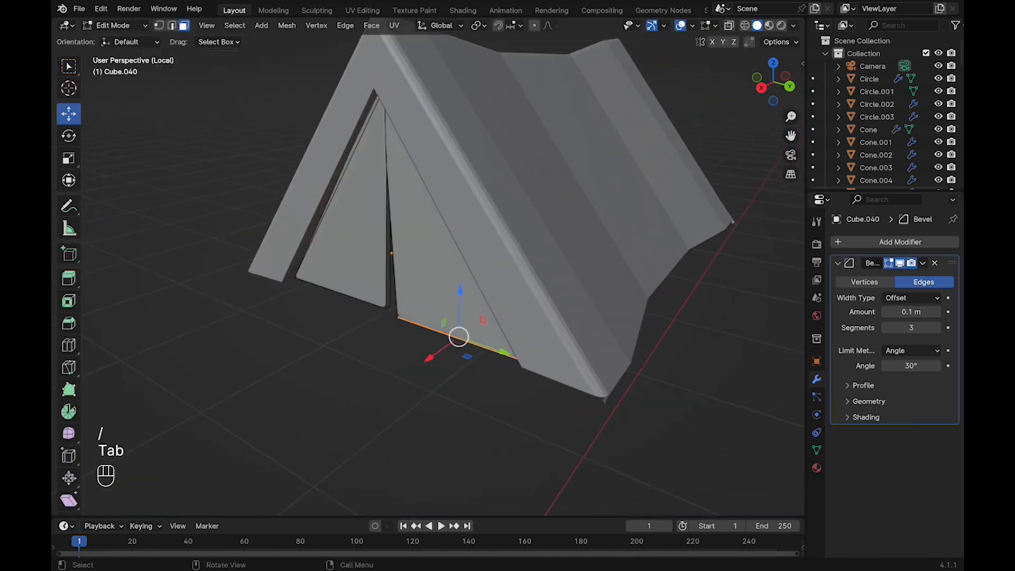
pyautogui.keyDown('alt'); pyautogui.moveTo(423, 328); pyautogui.dragTo(478, 322); pyautogui.keyUp('alt')
pyautogui.press('Tab')
pyautogui.press('/')
# Isolate the front panel alone, remove its Bevel modifier, and save the file.
pyautogui.press('/')
pyautogui.press('Tab')
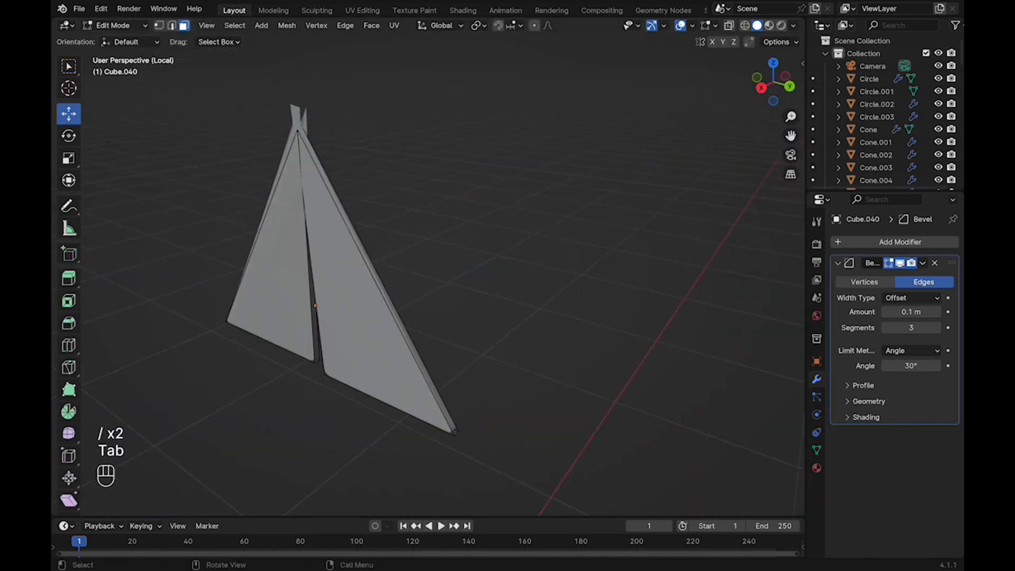
pyautogui.click(935, 263)
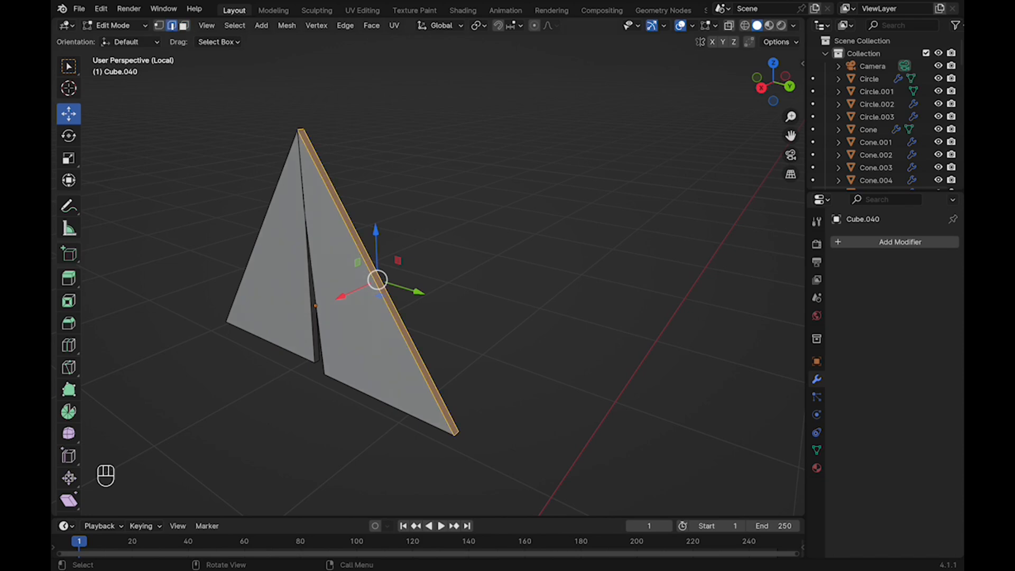
pyautogui.click(456, 434)
pyautogui.press('super+s')
pyautogui.press('/')
# Select the tent's front panel in object mode and open the list of modifiers to add.
pyautogui.moveTo(456, 434); pyautogui.dragTo(521, 415, button='middle')
pyautogui.moveTo(628, 415); pyautogui.dragTo(644, 408)
pyautogui.moveTo(644, 408); pyautogui.dragTo(671, 411, button='middle')
pyautogui.scroll(-3, 671, 411)
pyautogui.press('Tab')
pyautogui.click(427, 309)
pyautogui.click(888, 242)
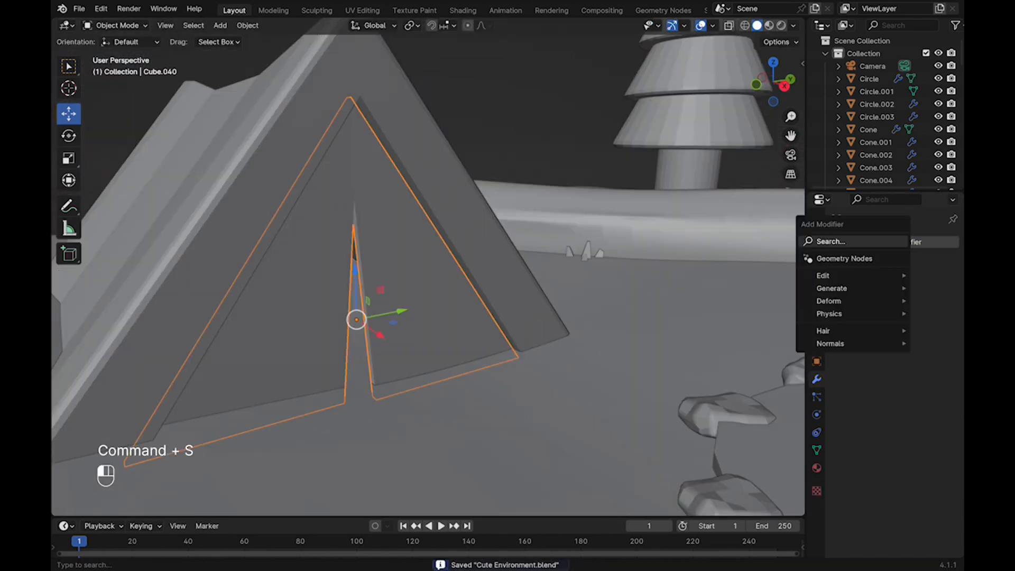
pyautogui.click(888, 241)
pyautogui.click(752, 294)
pyautogui.click(934, 263)
pyautogui.click(899, 241)
pyautogui.click(752, 281)
pyautogui.click(934, 263)
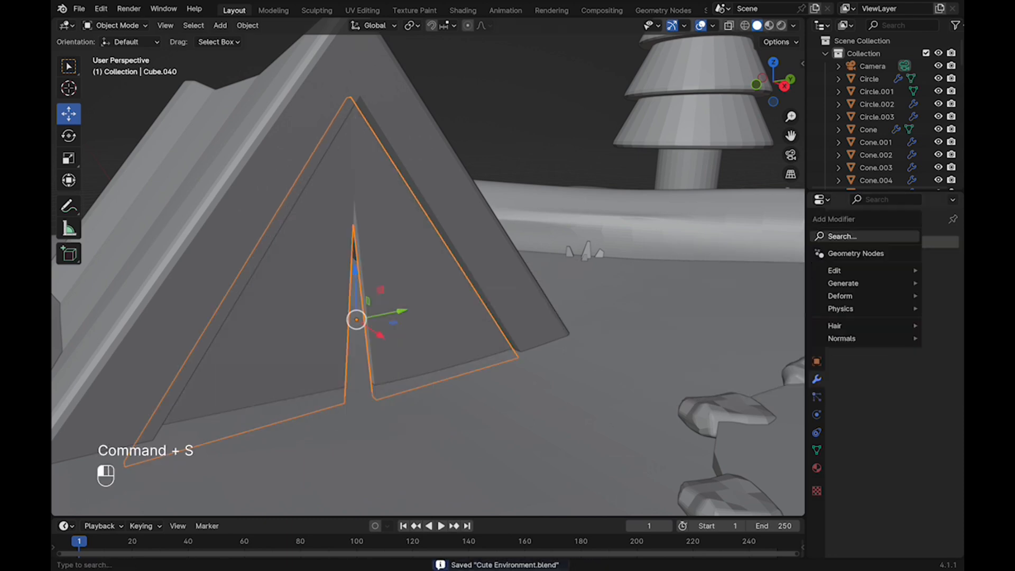
# Add a Bevel modifier to the tent's door flaps with an amount of 0.01 m.
pyautogui.click(900, 242)
pyautogui.click(752, 287)
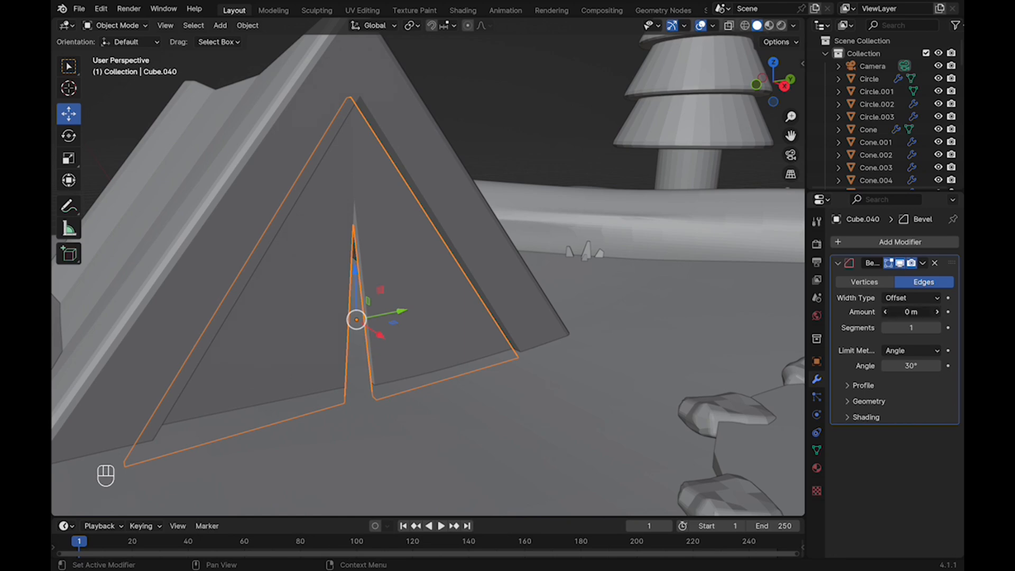
pyautogui.click(539, 127)
pyautogui.moveTo(539, 211); pyautogui.dragTo(582, 232, button='middle')
pyautogui.click(449, 296)
pyautogui.moveTo(449, 296); pyautogui.dragTo(359, 290, button='middle')
pyautogui.click(486, 127)
pyautogui.click(370, 296)
# Isolate the door flaps in local view and shift both bottom faces outward along Y to widen the opening.
pyautogui.press('/')
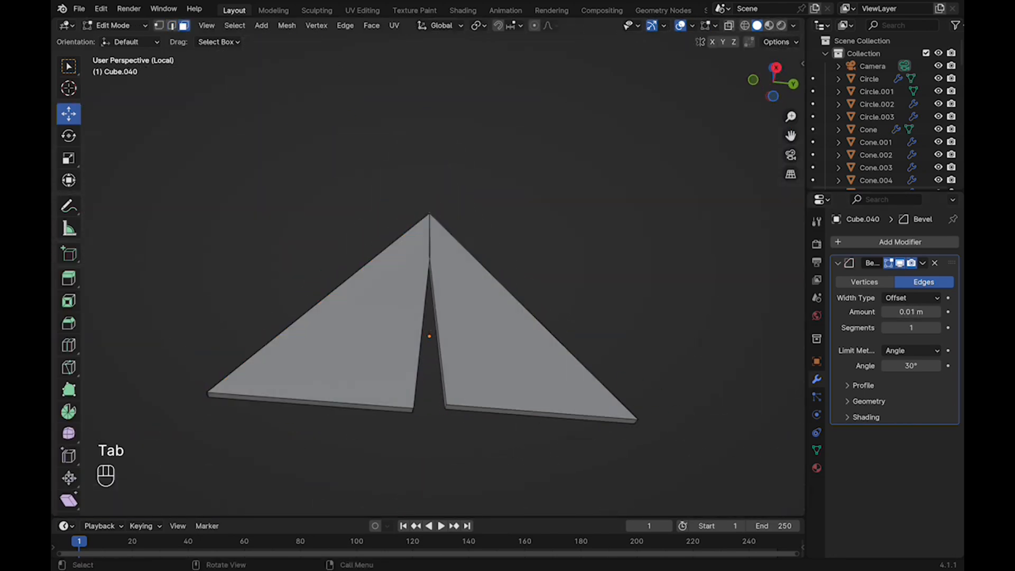
pyautogui.click(560, 389)
pyautogui.click(537, 415)
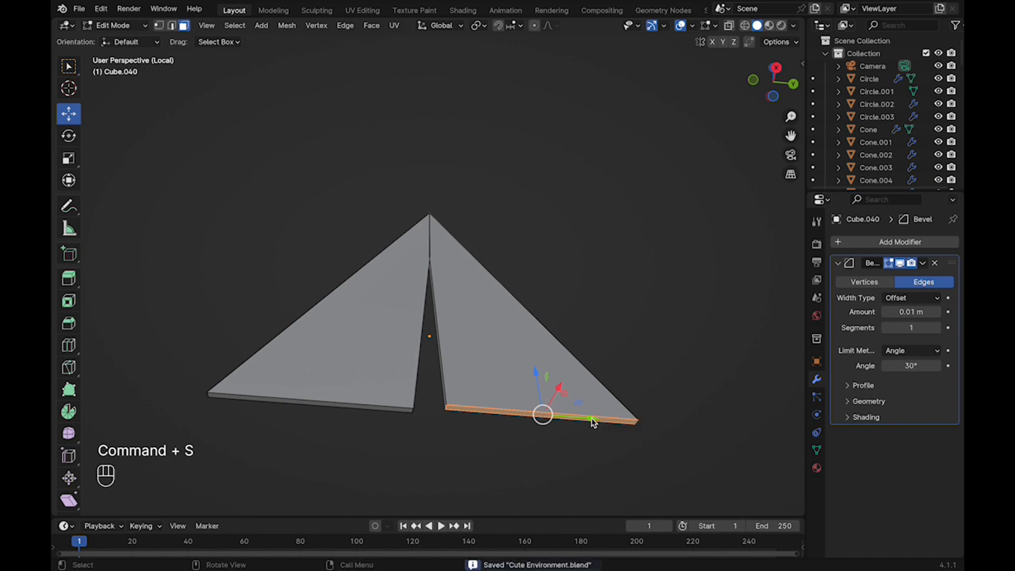
pyautogui.moveTo(593, 421); pyautogui.dragTo(597, 421)
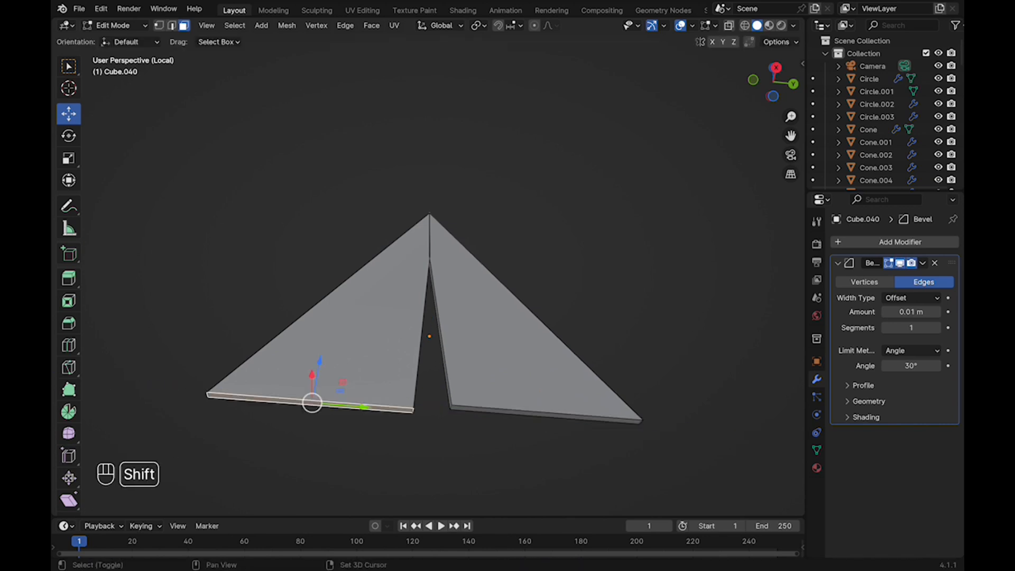
pyautogui.moveTo(363, 407); pyautogui.dragTo(359, 407)
# Move the left flap's entire bottom end about 0.01 m further outward along Y, leave local view and save the file.
pyautogui.scroll(1, 359, 406)
pyautogui.keyDown('shift'); pyautogui.moveTo(296, 428); pyautogui.dragTo(364, 346, button='middle'); pyautogui.keyUp('shift')
pyautogui.keyDown('shift'); pyautogui.click(364, 346); pyautogui.keyUp('shift')
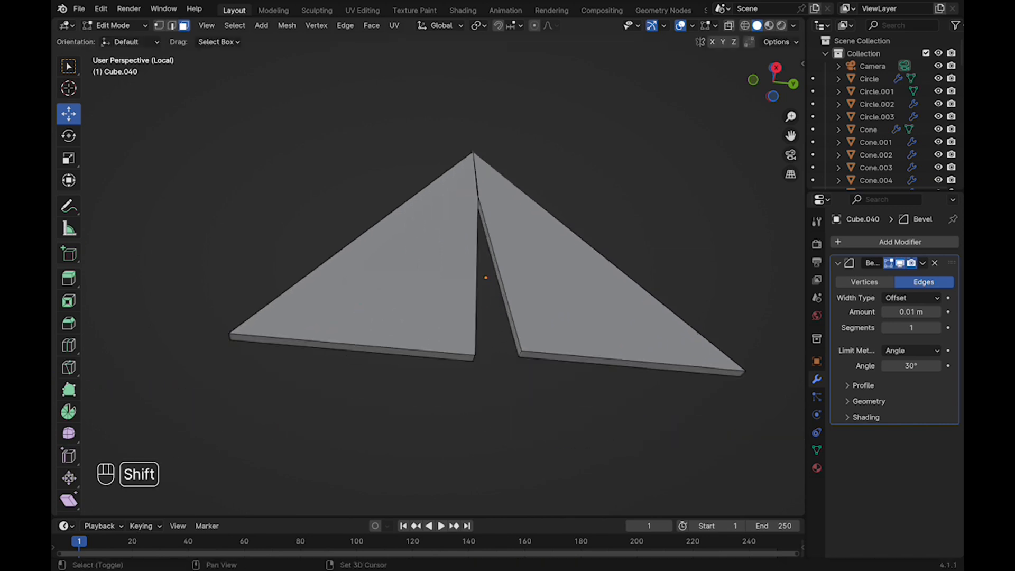
pyautogui.click(364, 347)
pyautogui.hotkey('alt', 'z')
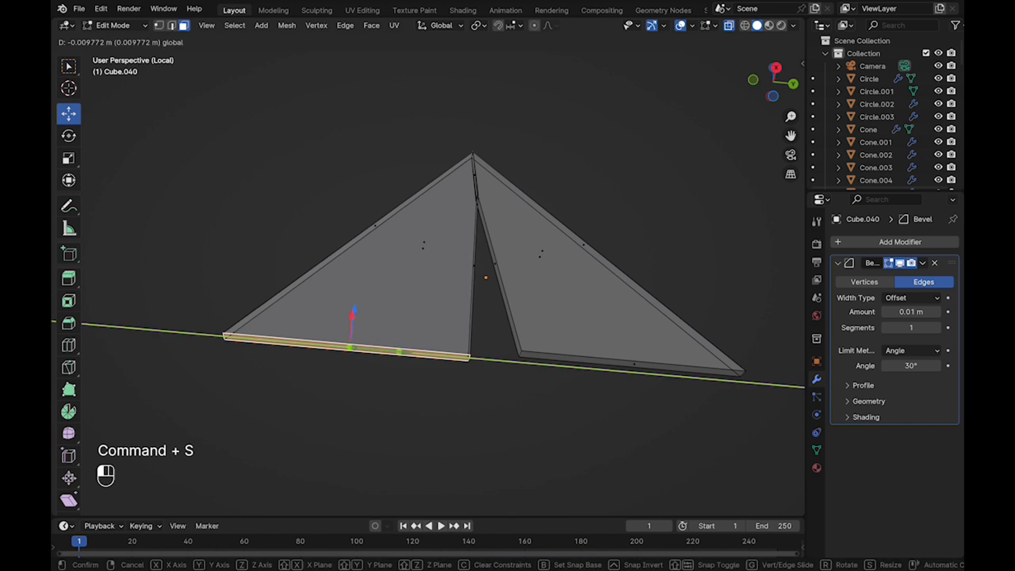
pyautogui.hotkey('alt', 'z')
pyautogui.press('/')
pyautogui.press('Tab')
pyautogui.press('Tab')
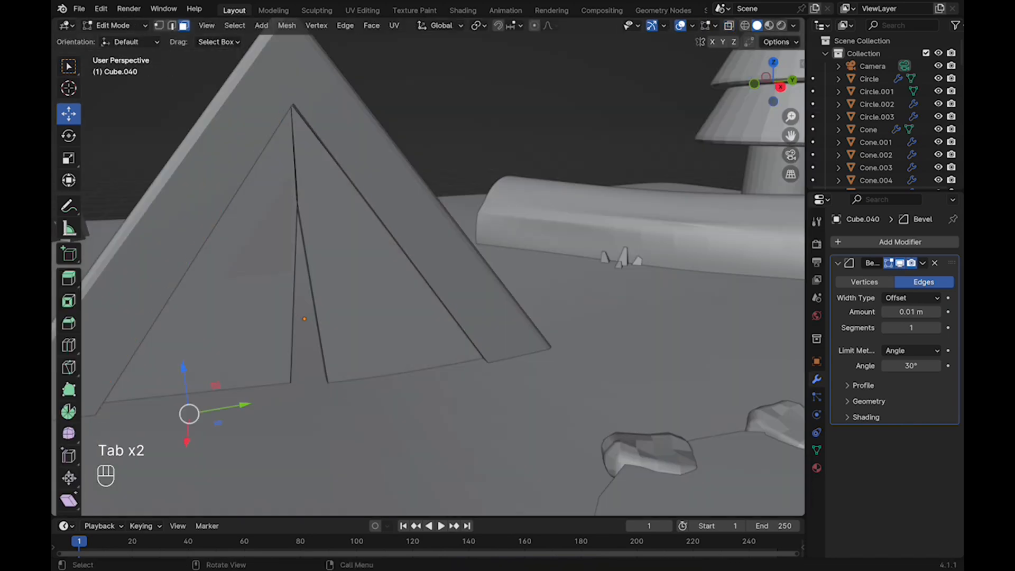
pyautogui.press('Tab')
pyautogui.scroll(-5, 428, 275)
pyautogui.press('super+s')
# Duplicate the door flaps, place the copy at the opposite end of the tent and save the file.
pyautogui.moveTo(428, 275); pyautogui.dragTo(450, 369, button='middle')
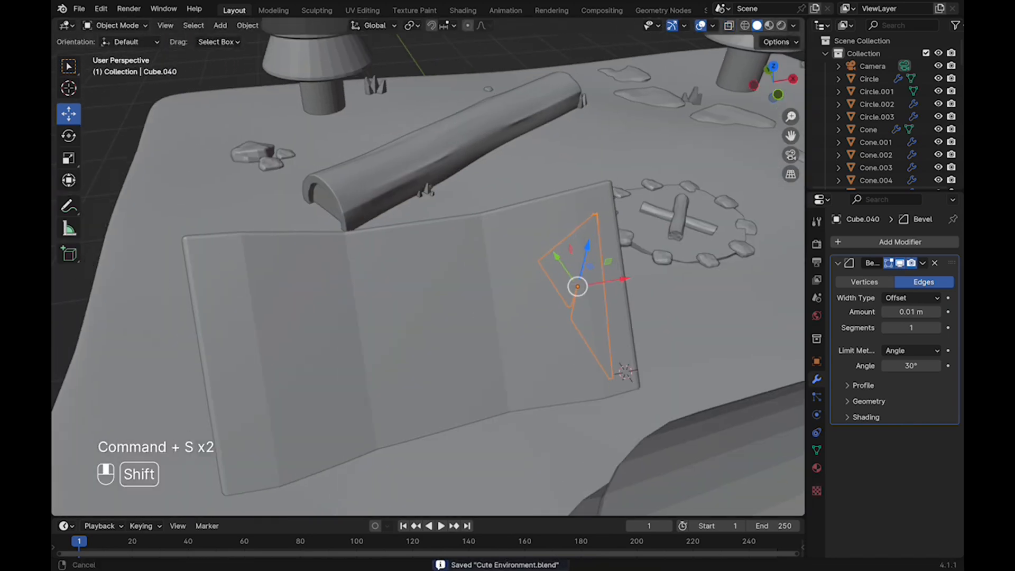
pyautogui.hotkey('shift', 'd')
pyautogui.click(365, 317)
pyautogui.press('super+s')
pyautogui.moveTo(365, 317); pyautogui.dragTo(430, 301, button='middle')
pyautogui.moveTo(337, 350); pyautogui.dragTo(329, 357)
pyautogui.click(275, 63)
pyautogui.scroll(-6, 428, 275)
pyautogui.moveTo(428, 275); pyautogui.dragTo(211, 259, button='middle')
pyautogui.scroll(5, 248, 275)
pyautogui.press('super+s')
# Add a cylinder, scale it down, raise it above the ground and save the file.
pyautogui.hotkey('shift', 'a')
pyautogui.moveTo(340, 290)
pyautogui.click(465, 357)
pyautogui.press('s')
pyautogui.moveTo(465, 421); pyautogui.dragTo(464, 232)
pyautogui.click(483, 273)
pyautogui.press('super+s')
# Scale the cylinder down further and save the file.
pyautogui.scroll(-2, 464, 233)
pyautogui.scroll(5, 464, 232)
pyautogui.keyDown('shift'); pyautogui.moveTo(464, 232); pyautogui.dragTo(377, 343, button='middle'); pyautogui.keyUp('shift')
pyautogui.scroll(2, 378, 343)
pyautogui.press('s')
pyautogui.click(465, 320)
pyautogui.click(773, 64)
pyautogui.press('super+s')
# Shift the cylinder across the ground, scale it down once more and save the file.
pyautogui.moveTo(465, 242); pyautogui.dragTo(437, 195)
pyautogui.press('s')
pyautogui.click(406, 238)
pyautogui.moveTo(772, 82); pyautogui.dragTo(739, 66)
pyautogui.press('super+s')
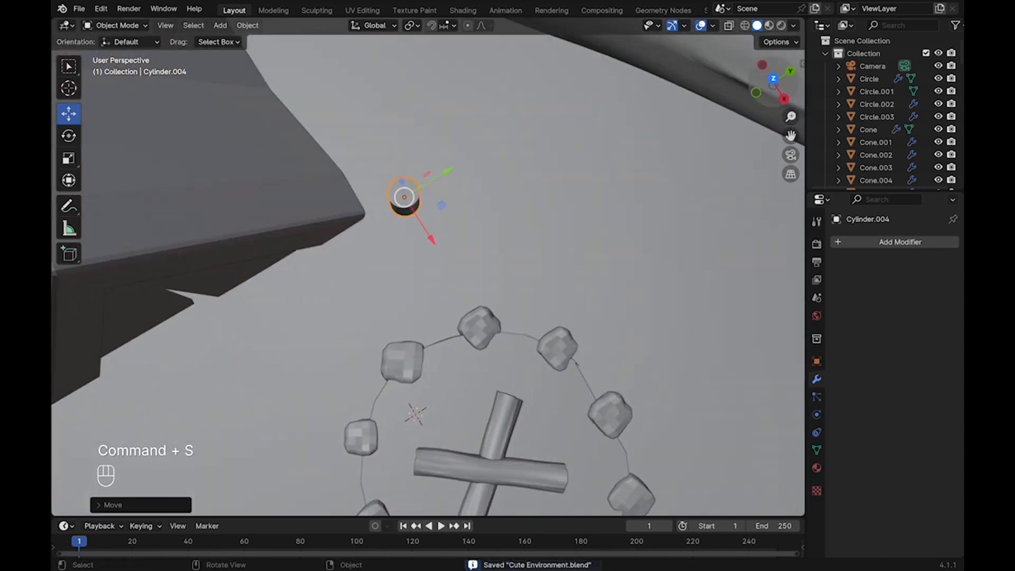
# Position the cylinder between the tent and the campfire's stone ring and lower it to the ground.
pyautogui.click(773, 78)
pyautogui.press('super+s')
pyautogui.moveTo(408, 233); pyautogui.dragTo(437, 159)
pyautogui.moveTo(772, 82); pyautogui.dragTo(755, 44)
pyautogui.moveTo(433, 52); pyautogui.dragTo(433, 134)
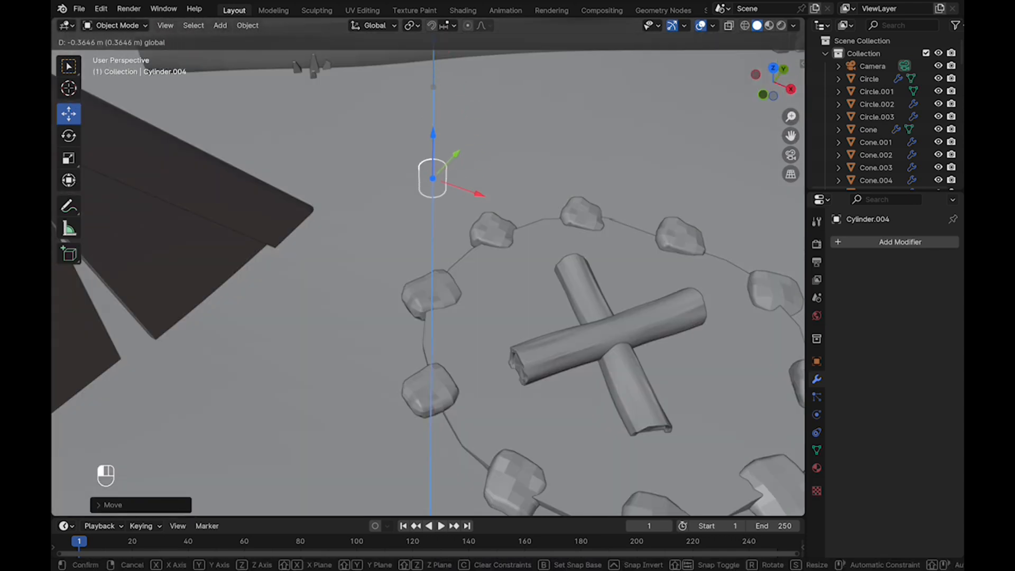
# Stretch the cylinder upward and scale its top face wider so the sides flare out.
pyautogui.press('Tab')
pyautogui.press('Tab')
pyautogui.press('Tab')
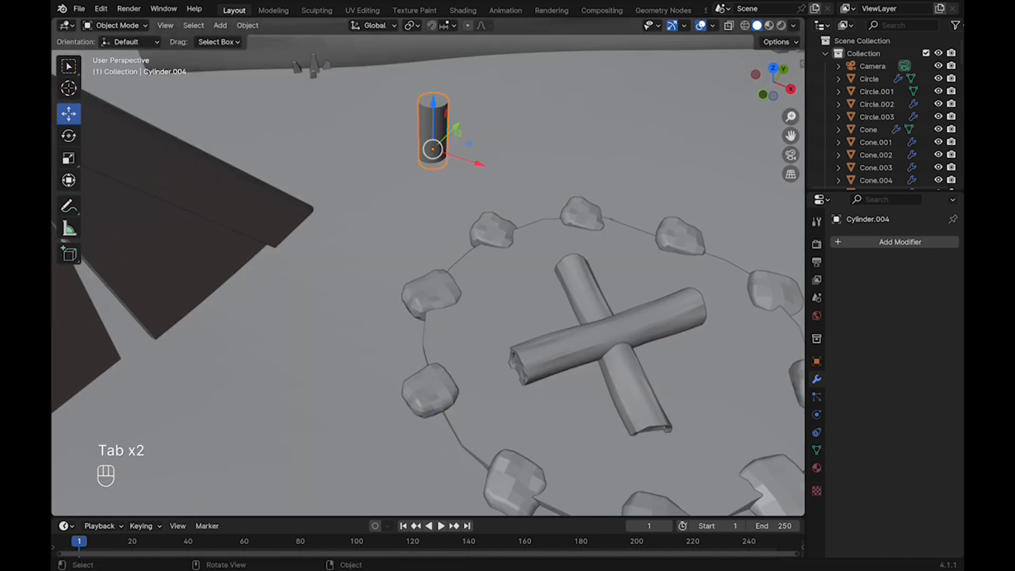
pyautogui.press('s')
pyautogui.click(498, 119)
# Add a Bevel modifier with three segments to the flared cylinder.
pyautogui.click(888, 242)
pyautogui.write('bev')
pyautogui.press('Return')
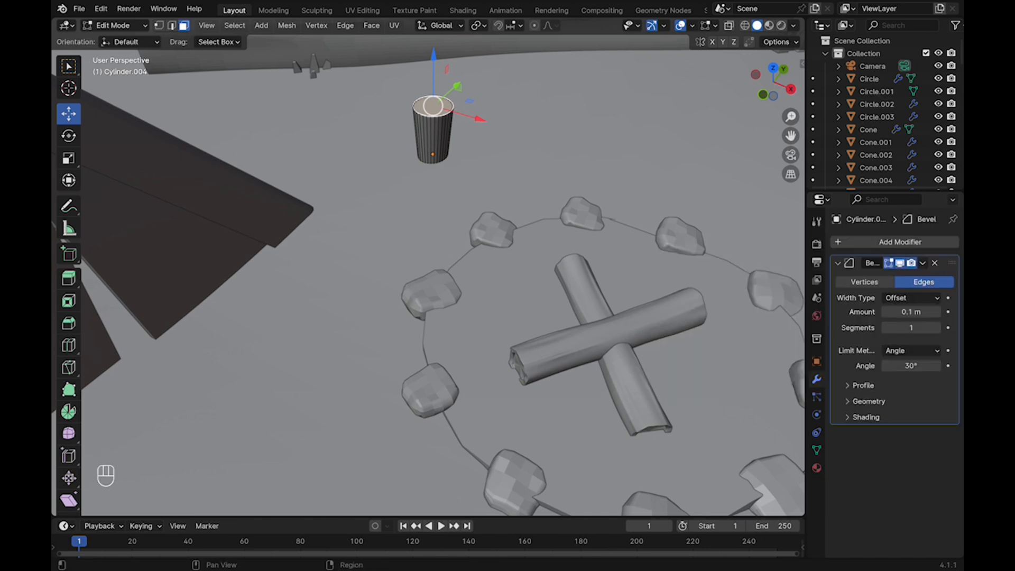
# Add two horizontal edge loops around the cylinder's middle to form a narrow band below the flared top.
pyautogui.click(433, 138)
pyautogui.moveTo(434, 103); pyautogui.dragTo(433, 85)
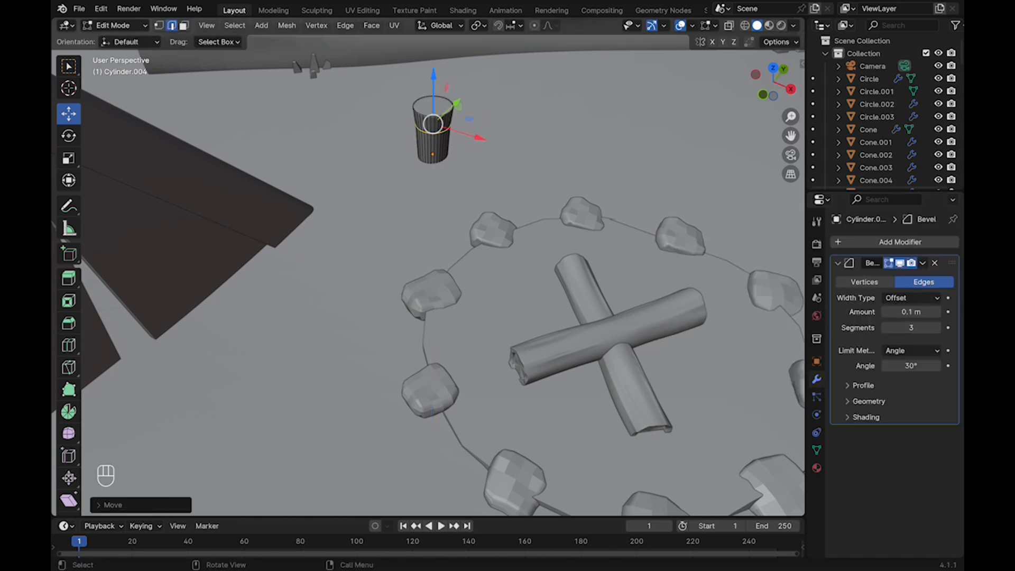
pyautogui.moveTo(434, 85); pyautogui.dragTo(433, 51, button='middle')
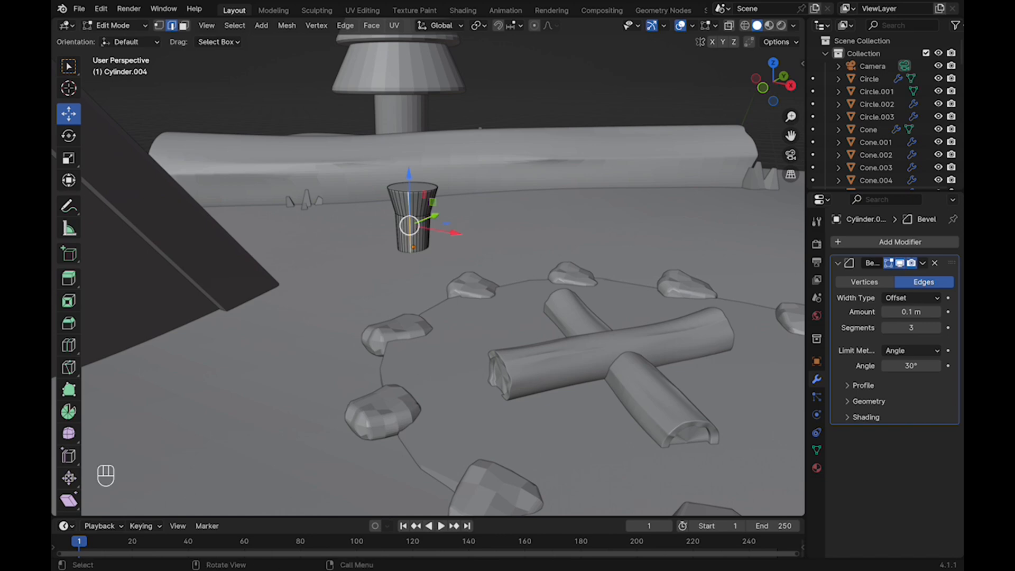
pyautogui.click(471, 231)
pyautogui.moveTo(412, 161); pyautogui.dragTo(412, 162)
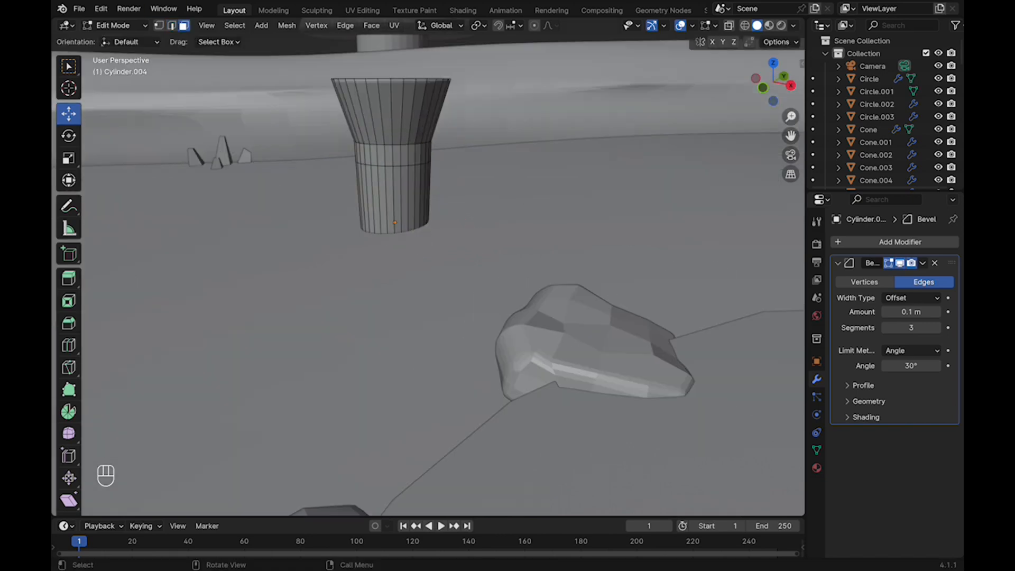
pyautogui.hotkey('ctrl', 'f')
pyautogui.click(391, 185)
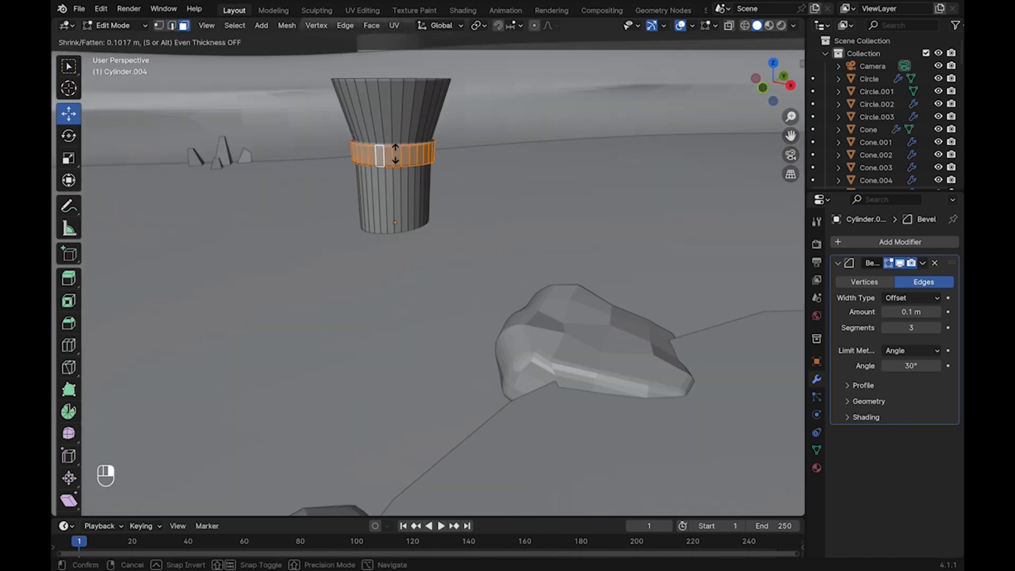
pyautogui.rightClick(389, 82)
# Separate the cylinder's middle band of faces into its own object and open it for mesh editing.
pyautogui.click(423, 160)
pyautogui.press('Tab')
pyautogui.press('Tab')
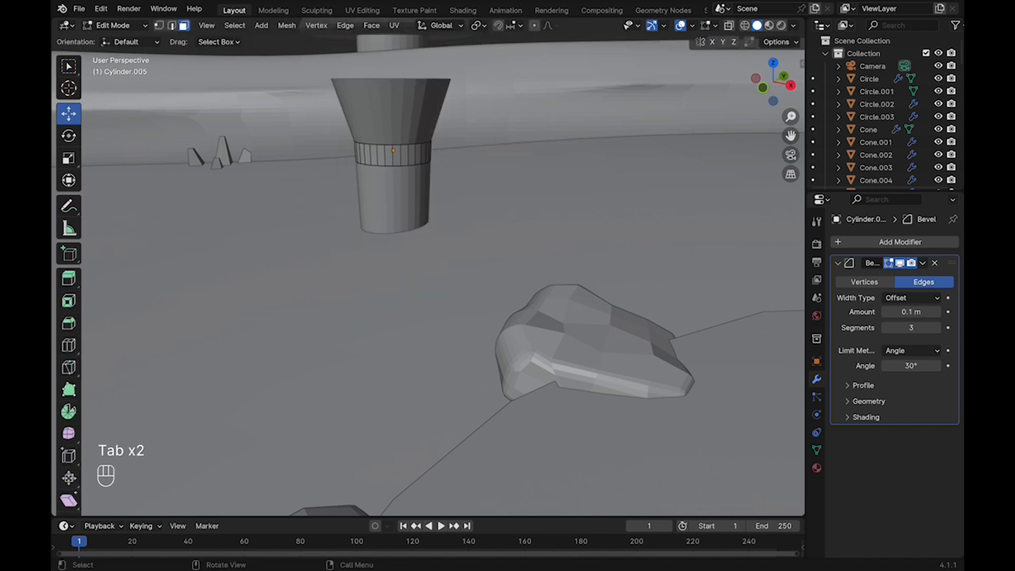
pyautogui.moveTo(424, 159); pyautogui.dragTo(431, 207, button='middle')
pyautogui.press('s')
pyautogui.rightClick(435, 208)
pyautogui.scroll(4, 430, 211)
pyautogui.press('s')
pyautogui.rightClick(431, 276)
# Scale the band's faces slightly, extrude them outward along their normals to form a thick ring, and save the file.
pyautogui.press('s')
pyautogui.click(430, 274)
pyautogui.rightClick(429, 265)
pyautogui.click(430, 291)
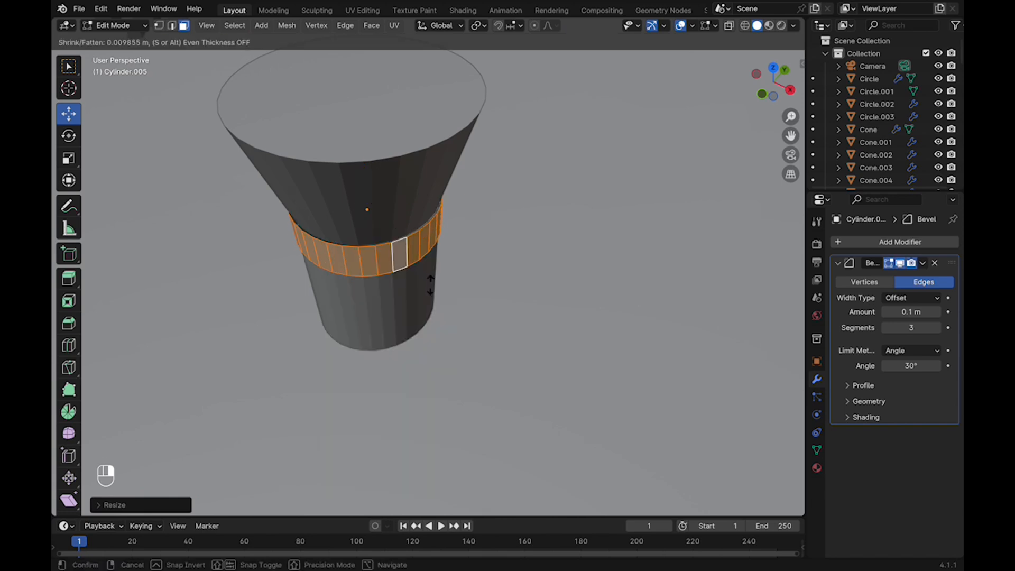
pyautogui.click(386, 144)
pyautogui.press('Tab')
pyautogui.press('s')
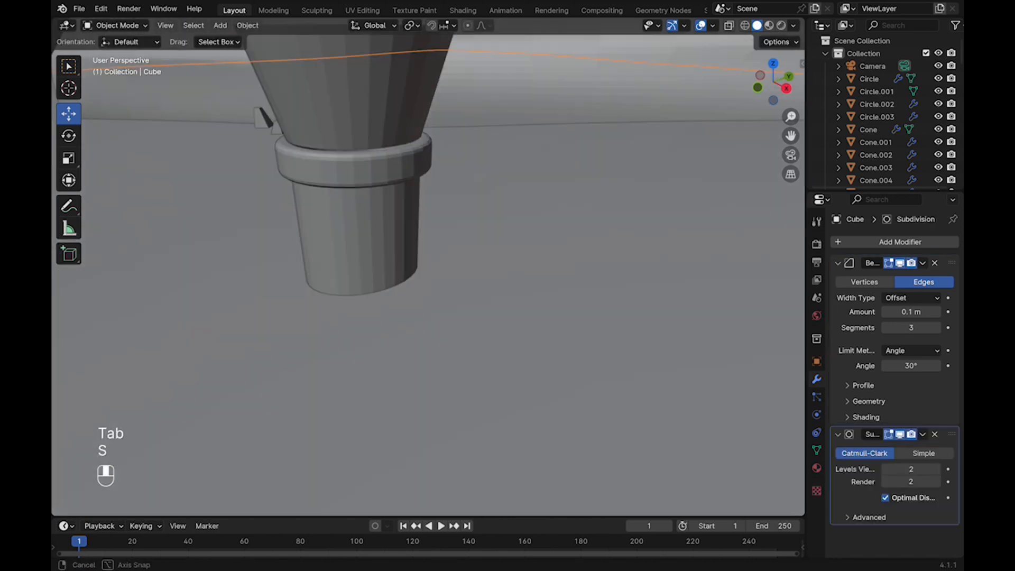
pyautogui.press('super+s')
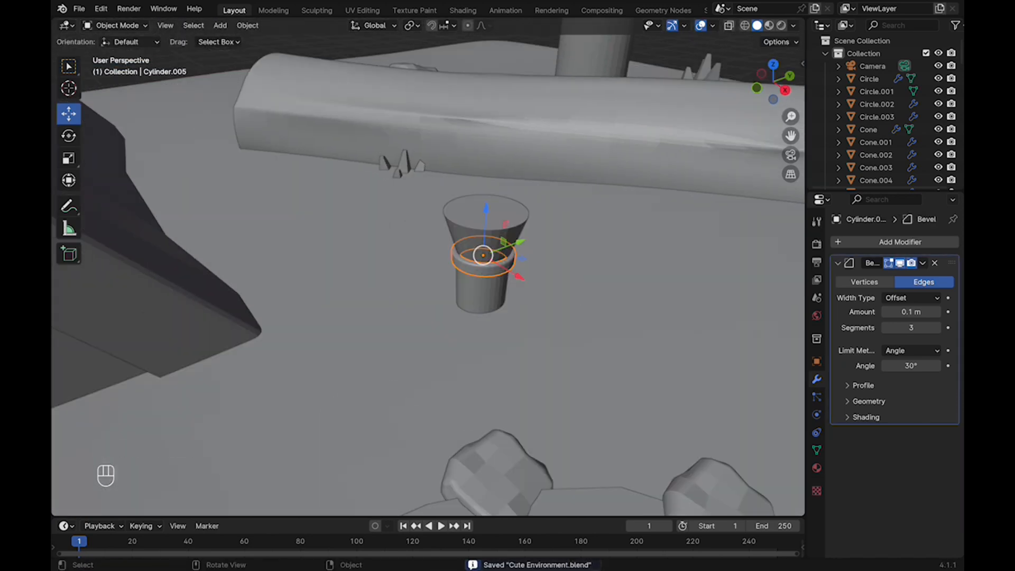
# Select the flared cylinder together with its ring, move both to a spot near the tent and save the file.
pyautogui.keyDown('shift'); pyautogui.click(484, 277); pyautogui.keyUp('shift')
pyautogui.press('super+s')
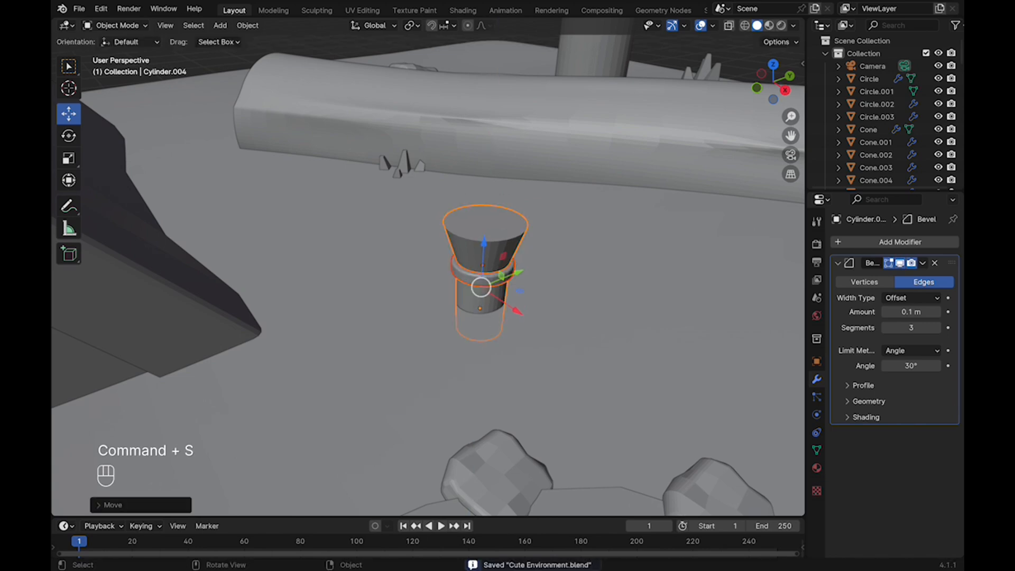
pyautogui.moveTo(519, 291); pyautogui.dragTo(440, 300)
pyautogui.click(296, 69)
# Scale the flared cylinder and its ring down together and lower the ring slightly.
pyautogui.click(408, 317)
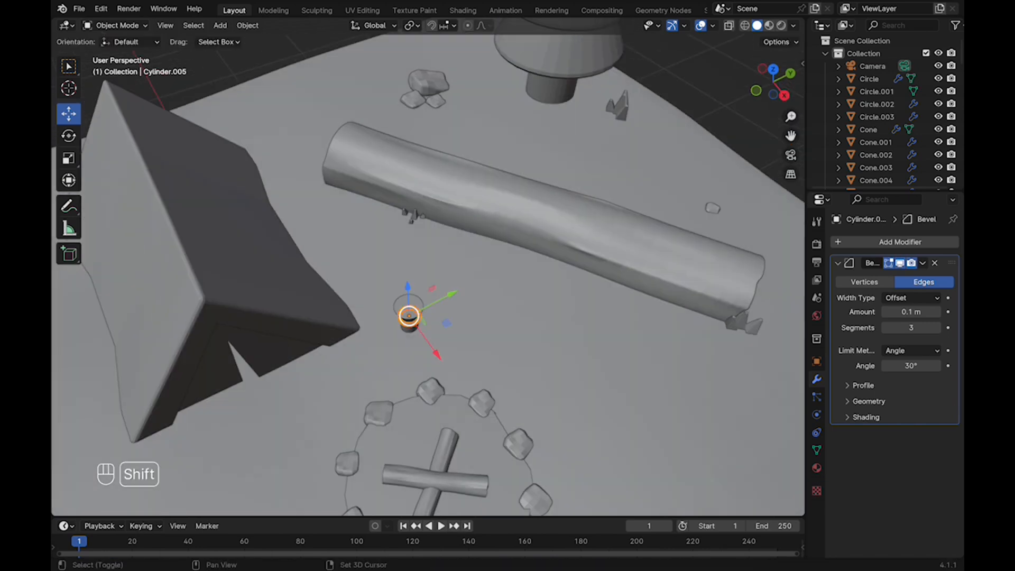
pyautogui.keyDown('shift'); pyautogui.click(408, 321); pyautogui.keyUp('shift')
pyautogui.press('s')
pyautogui.click(423, 338)
pyautogui.scroll(3, 422, 339)
pyautogui.keyDown('shift'); pyautogui.moveTo(422, 339); pyautogui.dragTo(485, 281, button='middle'); pyautogui.keyUp('shift')
pyautogui.moveTo(463, 256); pyautogui.dragTo(464, 260)
pyautogui.moveTo(464, 260); pyautogui.dragTo(489, 211, button='middle')
pyautogui.keyDown('shift'); pyautogui.moveTo(488, 212); pyautogui.dragTo(520, 206, button='middle'); pyautogui.keyUp('shift')
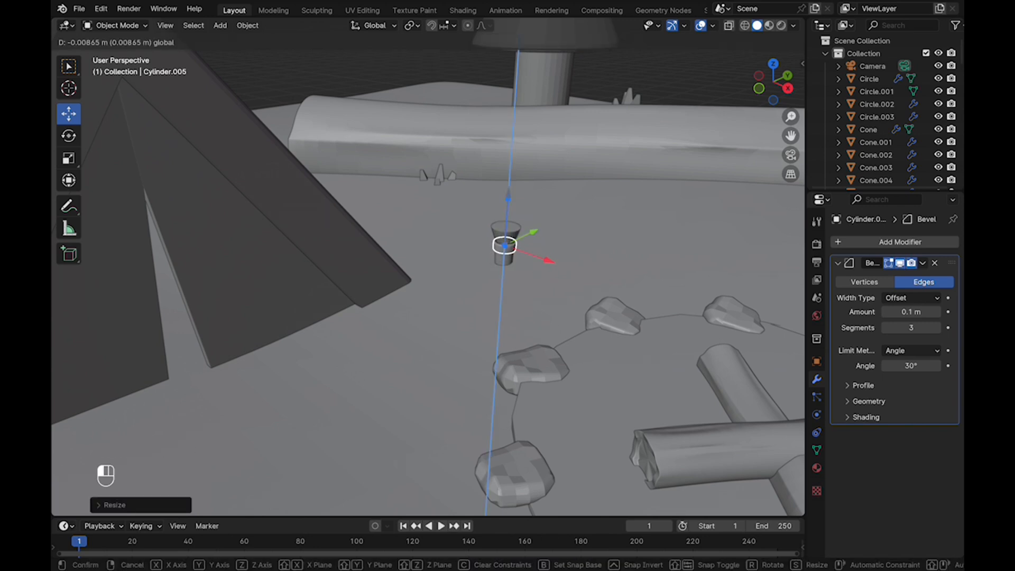
pyautogui.moveTo(507, 199); pyautogui.dragTo(508, 200)
# Extrude the ring's side faces facing the tent into a long thin strip reaching toward the tent.
pyautogui.scroll(3, 508, 201)
pyautogui.press('Tab')
pyautogui.click(536, 232)
pyautogui.moveTo(536, 232); pyautogui.dragTo(536, 259, button='middle')
pyautogui.press('e')
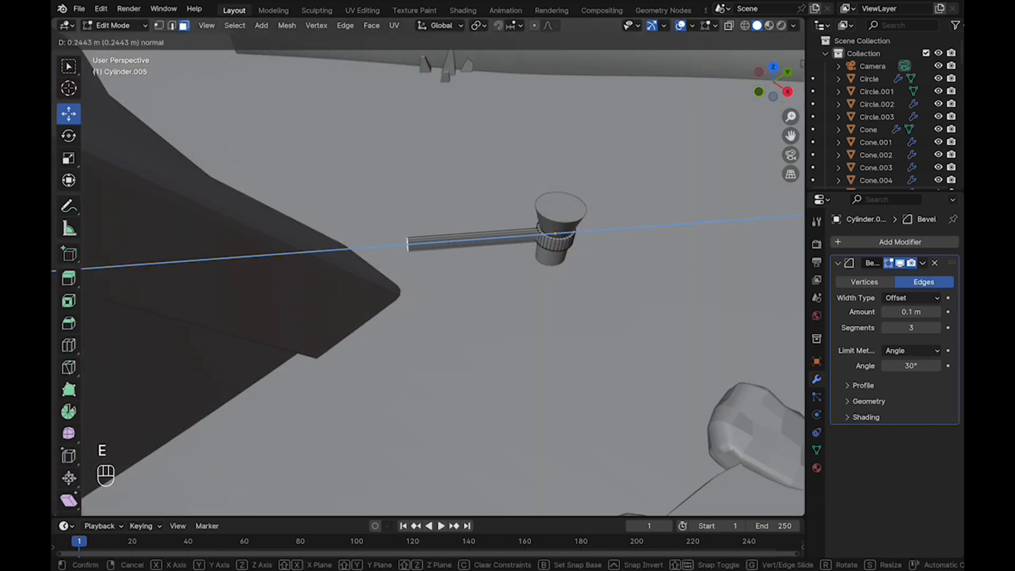
pyautogui.click(325, 250)
# Reposition the strip's free end so that it meets the tent's near corner.
pyautogui.moveTo(325, 250); pyautogui.dragTo(288, 317, button='middle')
pyautogui.moveTo(350, 207); pyautogui.dragTo(395, 283)
pyautogui.click(773, 83)
pyautogui.moveTo(394, 286); pyautogui.dragTo(327, 195, button='middle')
pyautogui.keyDown('shift'); pyautogui.moveTo(327, 196); pyautogui.dragTo(404, 172, button='middle'); pyautogui.keyUp('shift')
pyautogui.scroll(2, 404, 172)
pyautogui.moveTo(391, 156); pyautogui.dragTo(392, 181)
pyautogui.moveTo(435, 247); pyautogui.dragTo(431, 248)
pyautogui.scroll(-5, 431, 248)
pyautogui.press('Tab')
# Try to thicken the rope strip between ring and tent by applying Shrink/Fatten to its side faces.
pyautogui.moveTo(431, 248); pyautogui.dragTo(475, 344, button='middle')
pyautogui.scroll(6, 476, 344)
pyautogui.click(431, 209)
pyautogui.moveTo(431, 209); pyautogui.dragTo(391, 211, button='middle')
pyautogui.press('Tab')
pyautogui.click(439, 179)
pyautogui.keyDown('shift'); pyautogui.click(499, 123); pyautogui.keyUp('shift')
pyautogui.moveTo(499, 123); pyautogui.dragTo(544, 158, button='middle')
pyautogui.rightClick(539, 260)
pyautogui.click(539, 260)
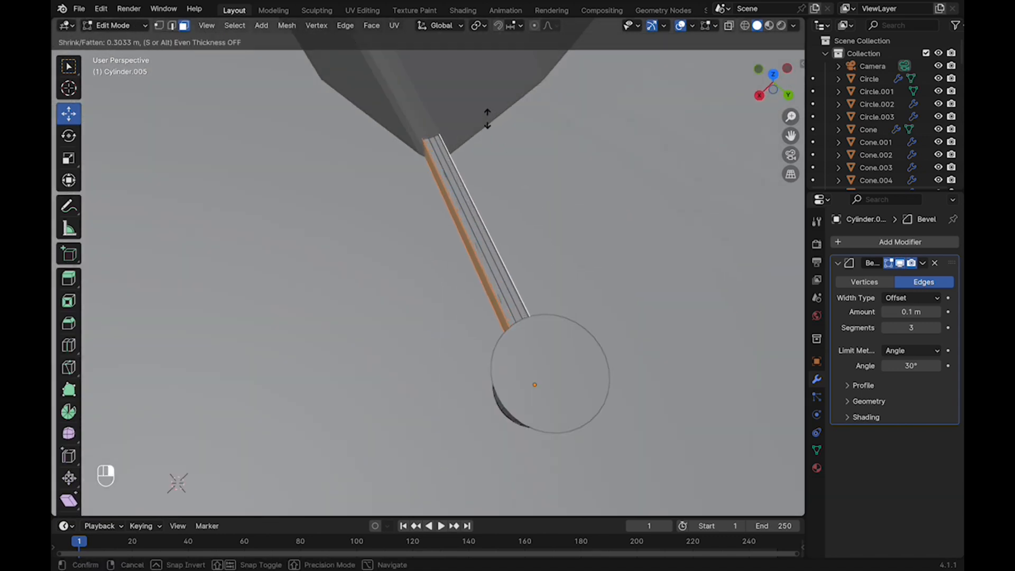
pyautogui.click(491, 122)
pyautogui.moveTo(491, 122); pyautogui.dragTo(529, 84, button='middle')
pyautogui.press('Tab')
pyautogui.scroll(-4, 528, 159)
pyautogui.moveTo(508, 200); pyautogui.dragTo(631, 233, button='middle')
# Undo the Shrink/Fatten and the preceding edits to the rope strip.
pyautogui.press('super+z')
pyautogui.press('super+z')
pyautogui.press('super+z')
pyautogui.press('super+z')
pyautogui.press('super+z')
pyautogui.press('super+z')
pyautogui.press('super+z')
pyautogui.press('super+z')
# Extrude the ring's tent-side faces again into a long strip reaching the tent, and save the file.
pyautogui.scroll(2, 554, 247)
pyautogui.press('super+s')
pyautogui.press('e')
pyautogui.click(231, 213)
pyautogui.press('super+s')
# Move the strip's free end sideways and vertically so it meets the tent's front corner.
pyautogui.click(773, 78)
pyautogui.moveTo(288, 392); pyautogui.dragTo(360, 374)
pyautogui.moveTo(402, 339); pyautogui.dragTo(422, 253, button='middle')
pyautogui.moveTo(437, 248); pyautogui.dragTo(438, 289)
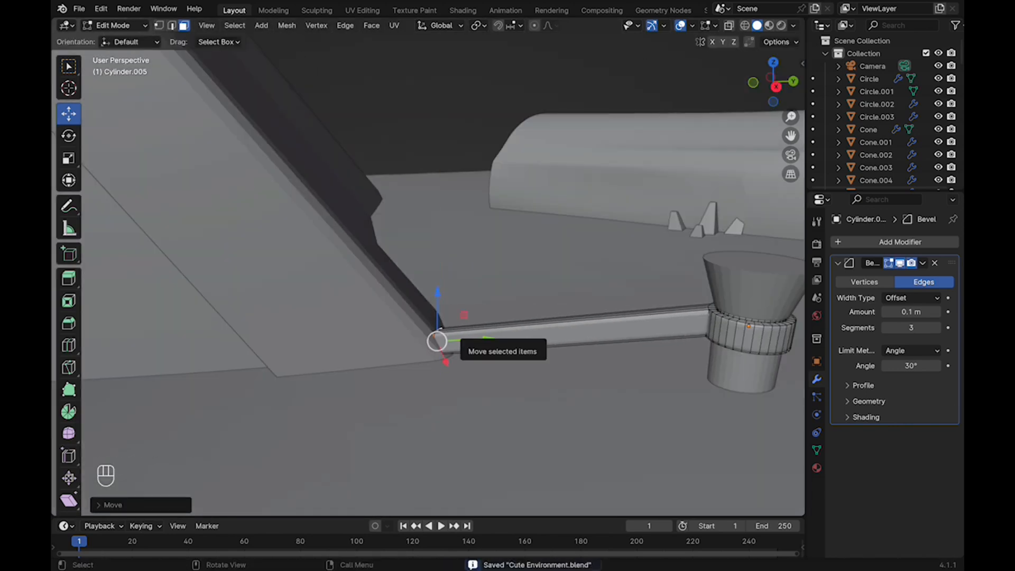
pyautogui.moveTo(460, 339); pyautogui.dragTo(458, 340)
pyautogui.moveTo(458, 340); pyautogui.dragTo(423, 402, button='middle')
pyautogui.moveTo(408, 376); pyautogui.dragTo(431, 381)
pyautogui.scroll(-8, 431, 381)
pyautogui.press('Tab')
pyautogui.moveTo(431, 381); pyautogui.dragTo(491, 286, button='middle')
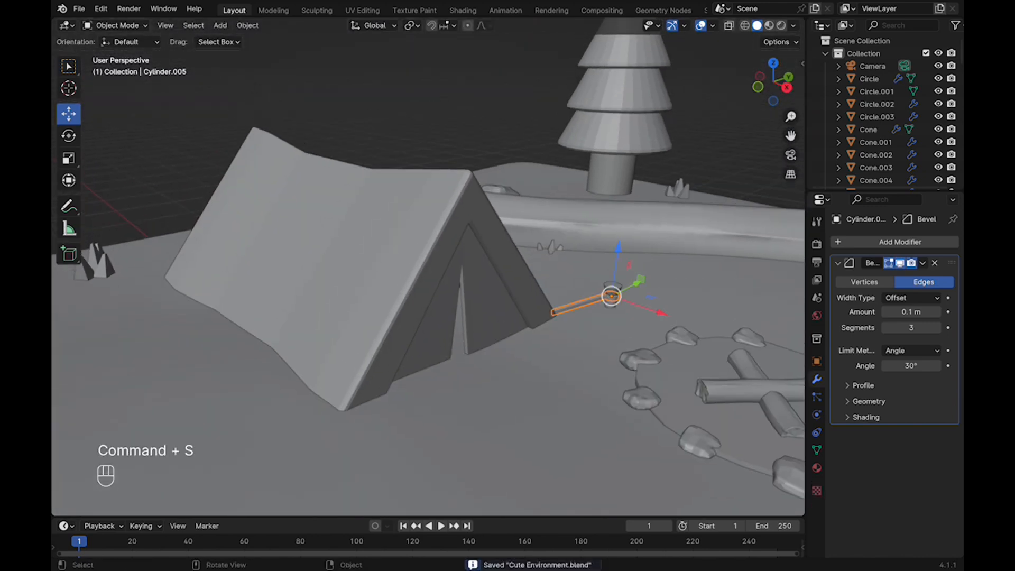
# Raise the strip's free end slightly at the tent's front corner.
pyautogui.moveTo(597, 259); pyautogui.dragTo(534, 261, button='middle')
pyautogui.press('Tab')
pyautogui.moveTo(537, 250); pyautogui.dragTo(538, 245)
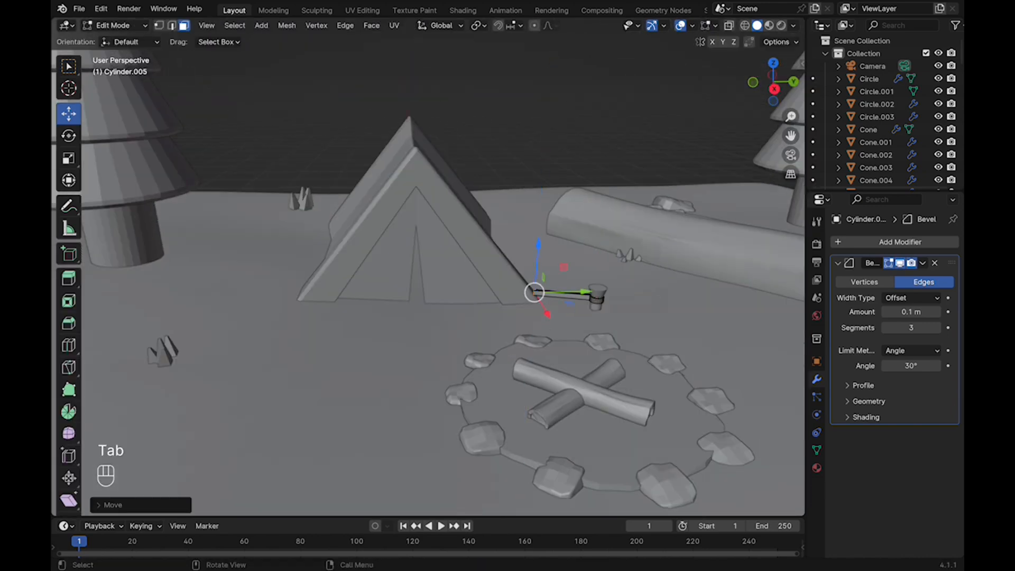
pyautogui.press('Tab')
# Select the peg together with its rope and lower both about 0.035 m into the ground.
pyautogui.scroll(5, 428, 283)
pyautogui.keyDown('shift'); pyautogui.moveTo(740, 296); pyautogui.dragTo(508, 217, button='middle'); pyautogui.keyUp('shift')
pyautogui.keyDown('shift'); pyautogui.click(507, 211); pyautogui.keyUp('shift')
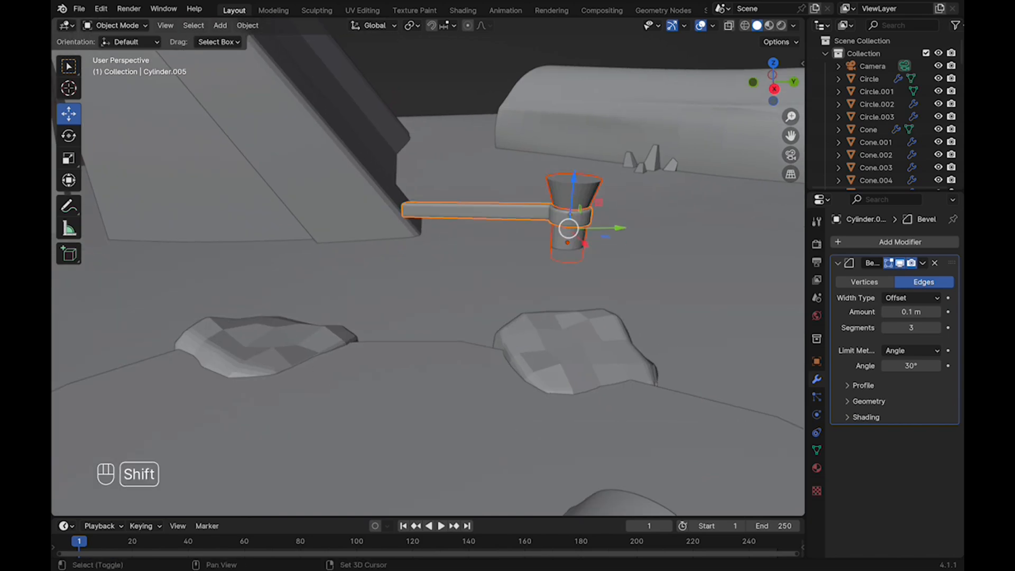
pyautogui.moveTo(573, 180); pyautogui.dragTo(572, 197)
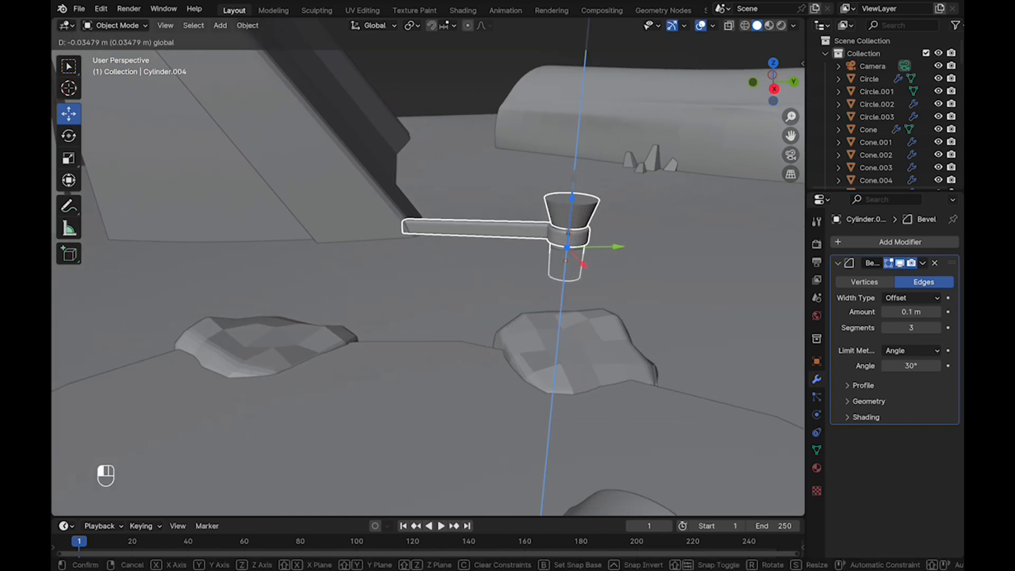
# Adjust the rope's free end in height and sideways so it touches the tent's corner, saving the file.
pyautogui.click(465, 227)
pyautogui.press('Tab')
pyautogui.moveTo(407, 182); pyautogui.dragTo(408, 161)
pyautogui.moveTo(409, 164); pyautogui.dragTo(463, 228, button='middle')
pyautogui.click(772, 71)
pyautogui.press('super+s')
pyautogui.moveTo(462, 258); pyautogui.dragTo(464, 258)
pyautogui.moveTo(464, 257); pyautogui.dragTo(417, 196, button='middle')
pyautogui.press('Tab')
pyautogui.click(417, 317)
pyautogui.moveTo(418, 317); pyautogui.dragTo(365, 317, button='middle')
# Duplicate the peg and its rope, place the copy near the tent's other front corner in top view, and save.
pyautogui.click(459, 203)
pyautogui.keyDown('shift'); pyautogui.click(518, 194); pyautogui.keyUp('shift')
pyautogui.press('super+s')
pyautogui.click(772, 69)
pyautogui.scroll(-3, 465, 211)
pyautogui.hotkey('shift', 'd')
pyautogui.click(405, 423)
pyautogui.press('super+s')
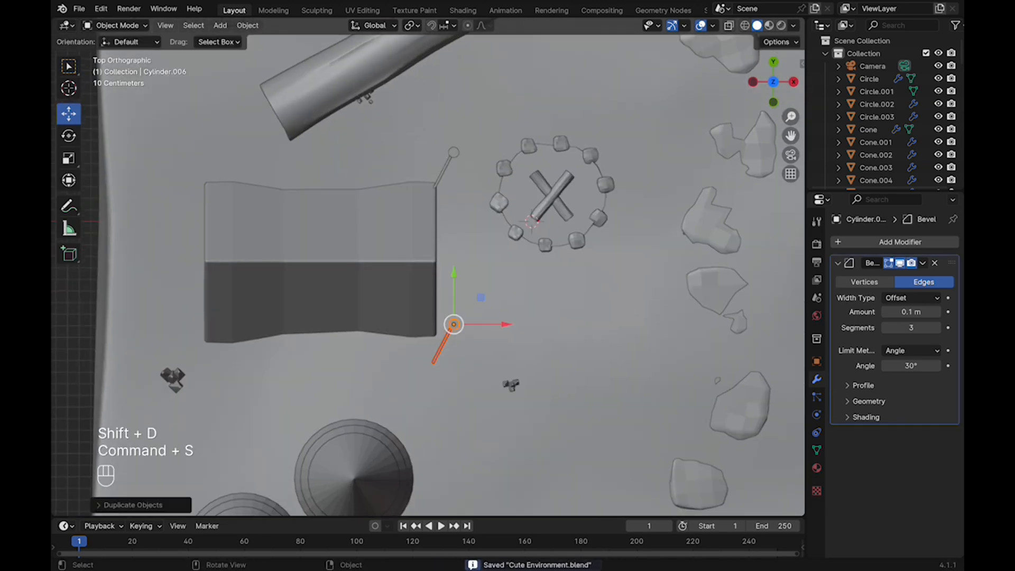
# Reposition the copied peg and rope beside the tent corner in top view.
pyautogui.scroll(3, 404, 422)
pyautogui.moveTo(466, 295); pyautogui.dragTo(458, 217)
pyautogui.moveTo(489, 253); pyautogui.dragTo(502, 326)
pyautogui.moveTo(502, 326); pyautogui.dragTo(528, 307, button='middle')
# Raise the copied rope's free end so it meets the tent's corner, and save the file.
pyautogui.press('Tab')
pyautogui.hotkey('alt', 'z')
pyautogui.hotkey('alt', 'z')
pyautogui.moveTo(468, 294); pyautogui.dragTo(470, 264)
pyautogui.moveTo(471, 264); pyautogui.dragTo(449, 296, button='middle')
pyautogui.press('super+s')
pyautogui.moveTo(463, 266); pyautogui.dragTo(462, 267)
pyautogui.scroll(-5, 450, 302)
pyautogui.moveTo(451, 302); pyautogui.dragTo(486, 317, button='middle')
pyautogui.press('Tab')
# Lower the rear corner peg and its rope about 0.06 m into the ground and save the file.
pyautogui.click(486, 324)
pyautogui.moveTo(487, 296); pyautogui.dragTo(486, 300)
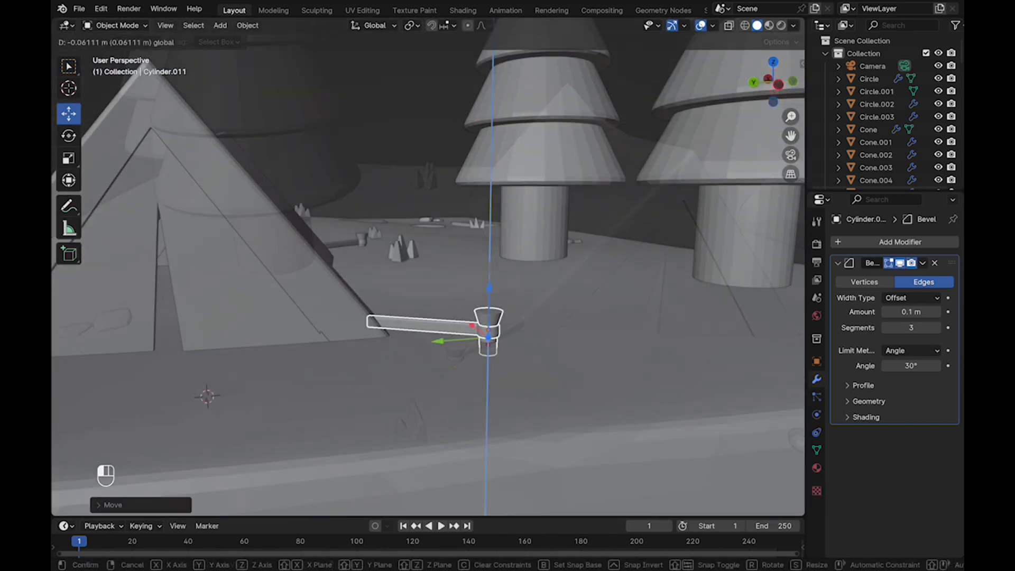
pyautogui.click(492, 365)
pyautogui.click(423, 185)
pyautogui.moveTo(423, 185); pyautogui.dragTo(486, 296, button='middle')
pyautogui.scroll(-5, 444, 211)
pyautogui.press('super+s')
pyautogui.press('super+s')
# Move the small spiky cluster beside the tent to behind it, adjust its height and save the file.
pyautogui.click(400, 315)
pyautogui.moveTo(430, 339); pyautogui.dragTo(441, 254)
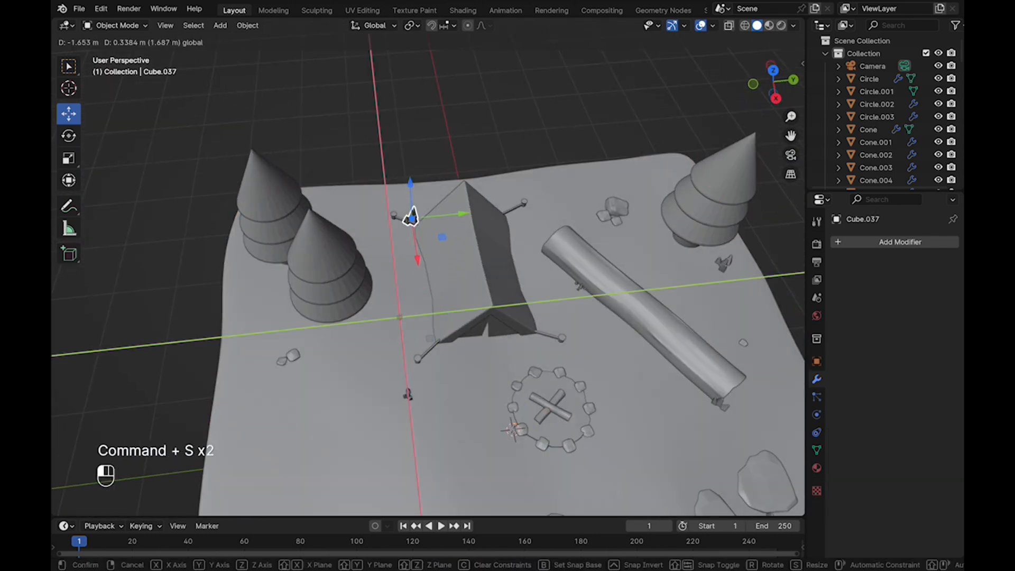
pyautogui.scroll(5, 412, 238)
pyautogui.moveTo(412, 238); pyautogui.dragTo(413, 254, button='middle')
pyautogui.press('g')
pyautogui.press('z')
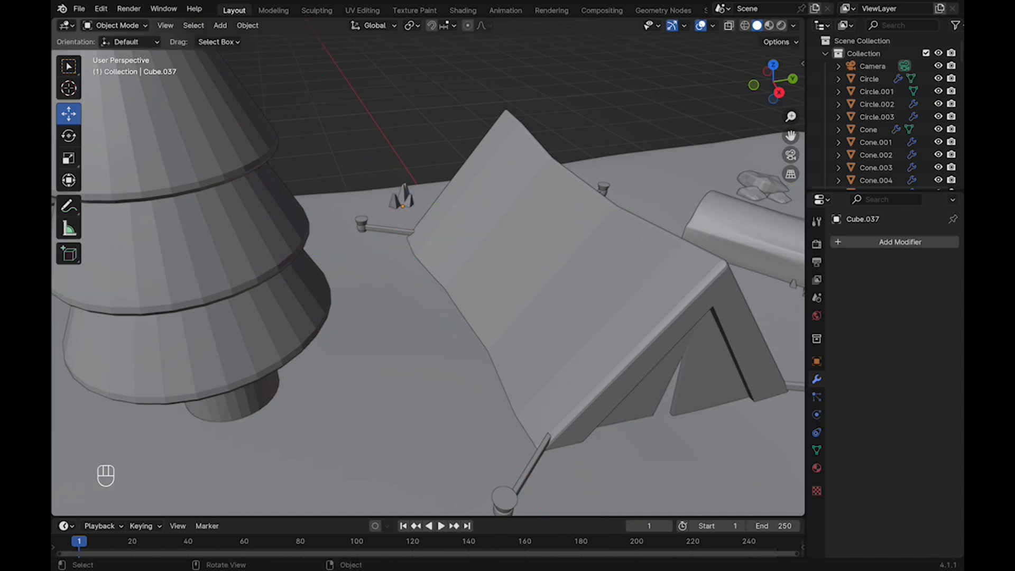
pyautogui.press('Return')
pyautogui.scroll(-6, 402, 264)
pyautogui.press('super+s')
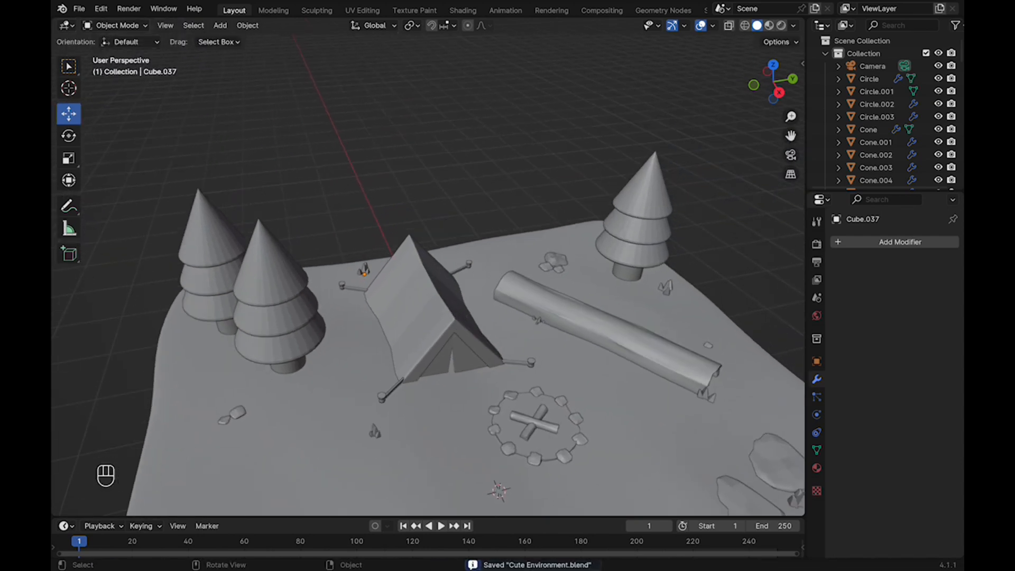
# Move the small spiky cluster to the ground beside the two trees, fine-tune its height and position, and save.
pyautogui.moveTo(396, 285); pyautogui.dragTo(252, 366)
pyautogui.press('super+s')
pyautogui.moveTo(252, 366); pyautogui.dragTo(280, 358, button='middle')
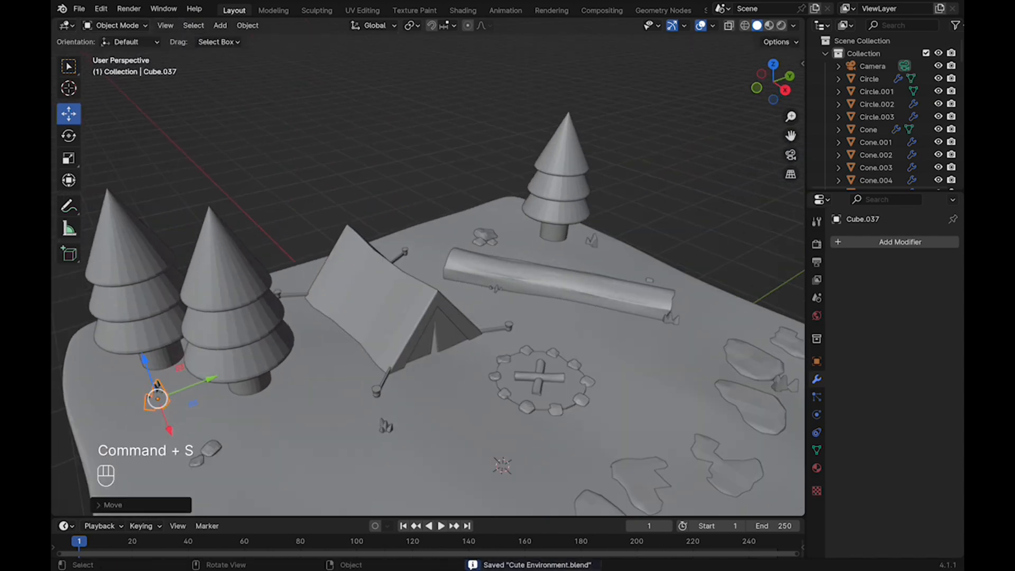
pyautogui.moveTo(140, 347); pyautogui.dragTo(139, 345)
pyautogui.scroll(1, 237, 236)
pyautogui.press('super+s')
pyautogui.moveTo(193, 395); pyautogui.dragTo(203, 392)
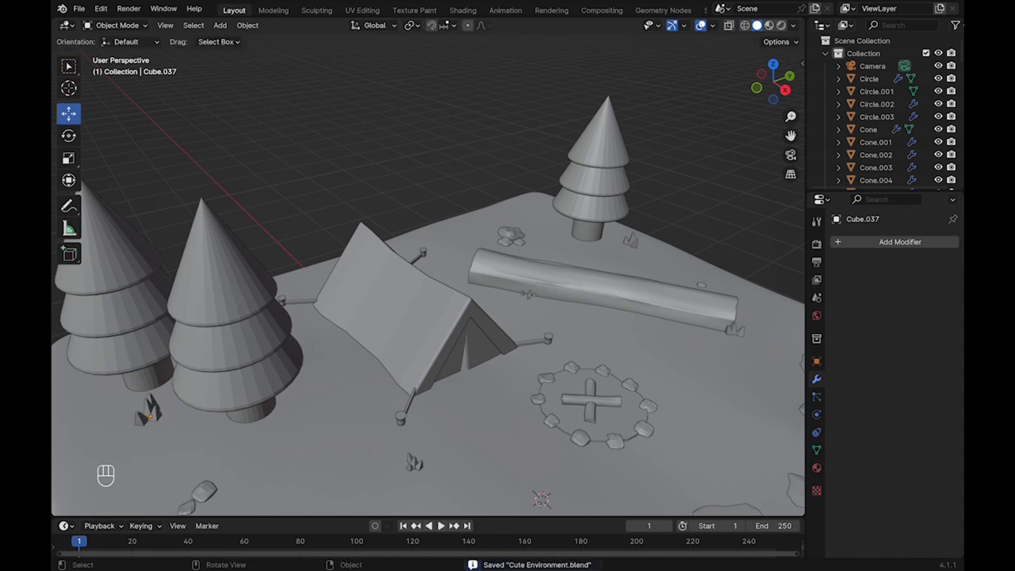
pyautogui.click(317, 132)
pyautogui.scroll(-8, 401, 264)
pyautogui.press('super+s')
# Try to raise part of the tent canvas mesh near its lower edge.
pyautogui.moveTo(402, 264); pyautogui.dragTo(410, 293, button='middle')
pyautogui.scroll(4, 423, 264)
pyautogui.press('super+s')
pyautogui.scroll(5, 401, 275)
pyautogui.keyDown('shift'); pyautogui.moveTo(370, 253); pyautogui.dragTo(417, 312, button='middle'); pyautogui.keyUp('shift')
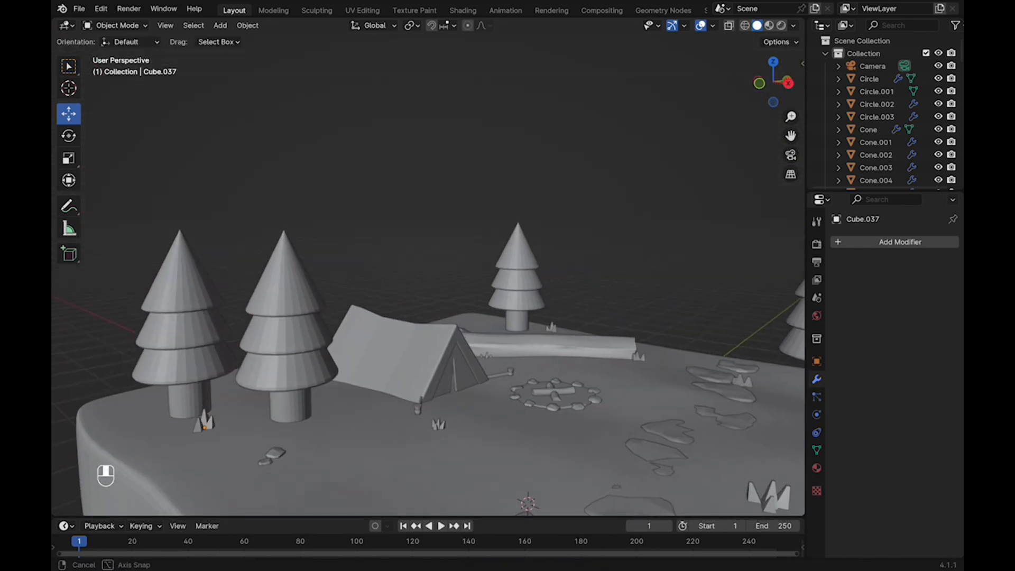
pyautogui.click(399, 351)
pyautogui.scroll(6, 399, 351)
pyautogui.press('Tab')
pyautogui.moveTo(362, 330); pyautogui.dragTo(361, 311)
pyautogui.moveTo(362, 312)
pyautogui.mouseDown(button='middle')
pyautogui.moveTo(412, 322)
pyautogui.moveTo(380, 317)
pyautogui.mouseUp(button='middle')
pyautogui.press('super+z')
pyautogui.press('Tab')
# Save the file, then select the tent canvas with its door flaps and scale them vertically.
pyautogui.scroll(-8, 401, 296)
pyautogui.press('super+s')
pyautogui.moveTo(401, 264); pyautogui.dragTo(423, 328, button='middle')
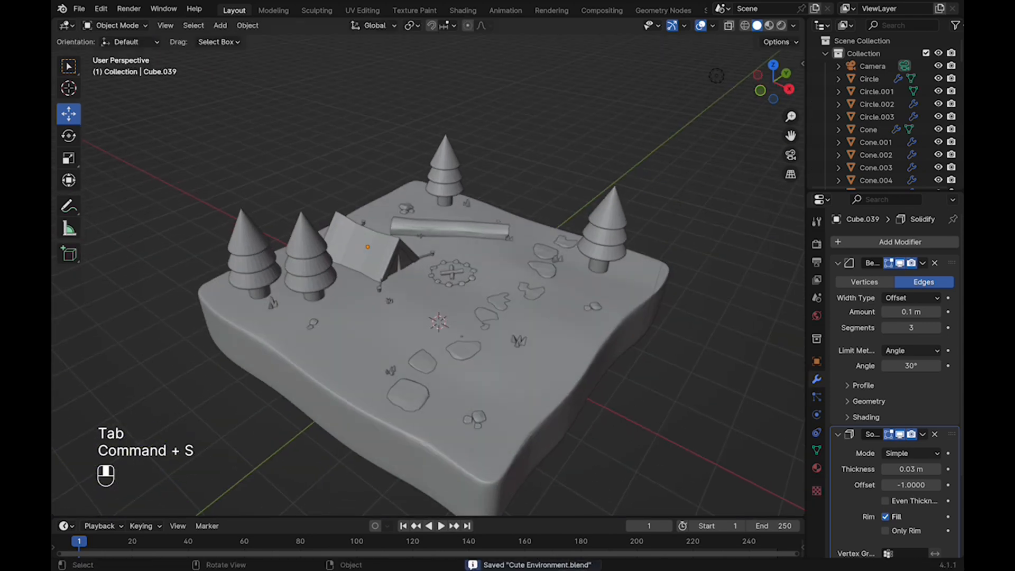
pyautogui.scroll(3, 428, 295)
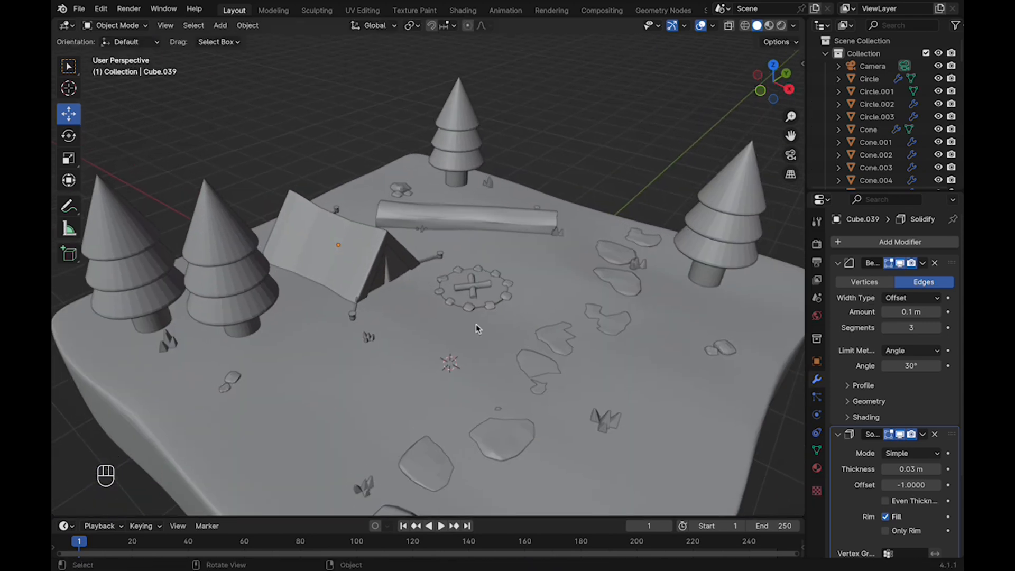
pyautogui.click(354, 254)
pyautogui.keyDown('shift'); pyautogui.click(391, 266); pyautogui.keyUp('shift')
pyautogui.moveTo(393, 272); pyautogui.dragTo(489, 275, button='middle')
pyautogui.keyDown('shift'); pyautogui.click(260, 259); pyautogui.keyUp('shift')
pyautogui.moveTo(423, 265); pyautogui.dragTo(523, 260, button='middle')
pyautogui.press('s')
pyautogui.press('z')
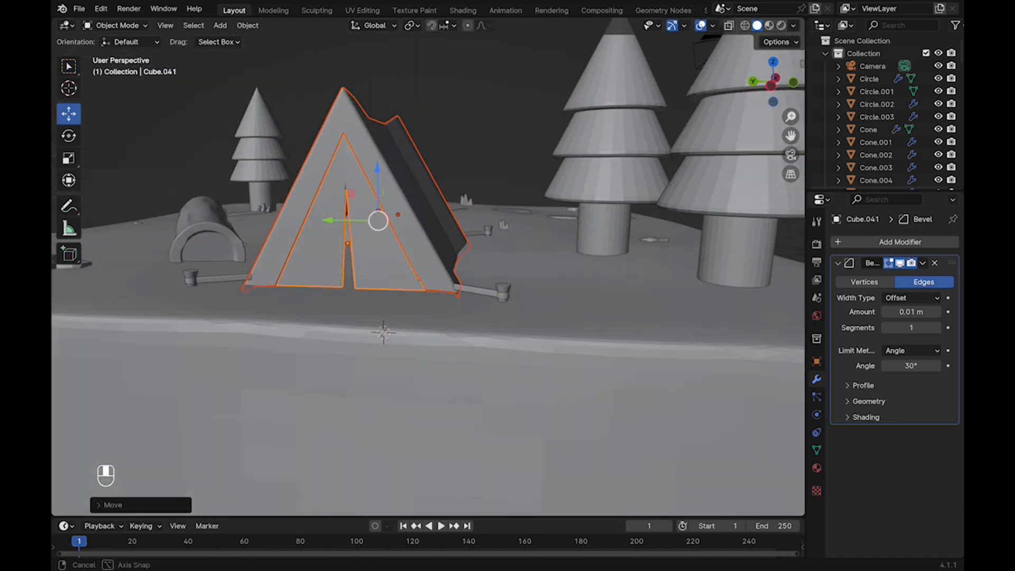
pyautogui.moveTo(475, 265); pyautogui.dragTo(391, 296, button='middle')
pyautogui.press('Tab')
pyautogui.press('Tab')
pyautogui.moveTo(476, 286); pyautogui.dragTo(434, 246, button='middle')
pyautogui.click(539, 175)
pyautogui.keyDown('shift'); pyautogui.click(444, 217); pyautogui.keyUp('shift')
pyautogui.moveTo(560, 275); pyautogui.dragTo(423, 280, button='middle')
pyautogui.scroll(-3, 428, 275)
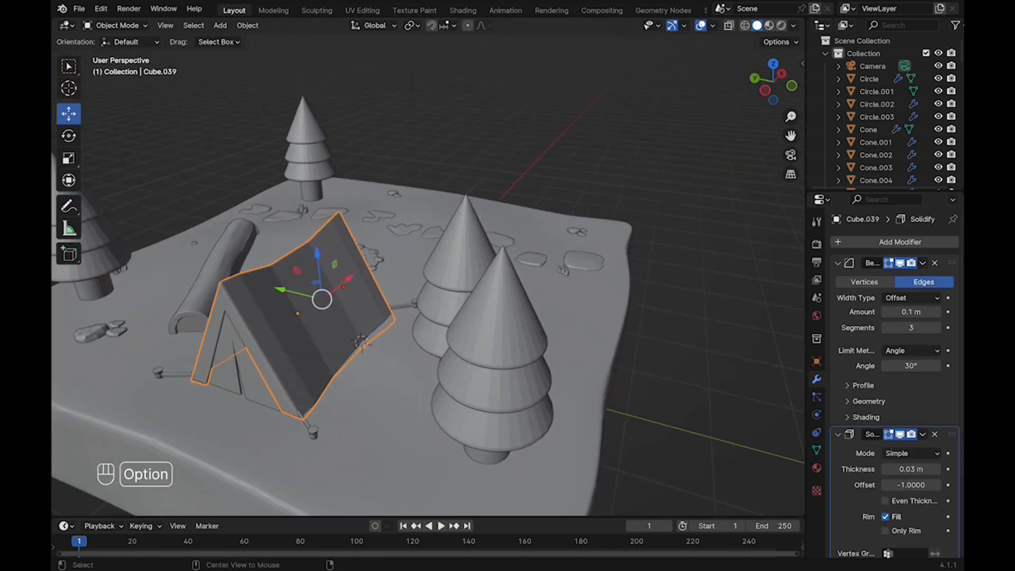
pyautogui.press('super+z')
# Select the ground vertex beside the tent's long side and raise it slightly toward the canvas.
pyautogui.press('Tab')
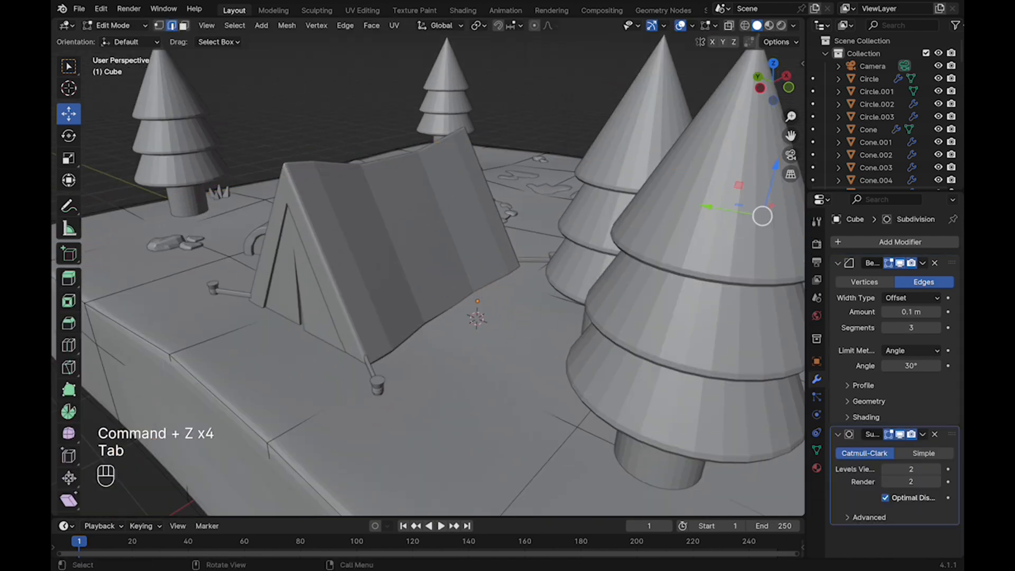
pyautogui.click(423, 350)
pyautogui.moveTo(423, 309); pyautogui.dragTo(423, 297)
pyautogui.scroll(-2, 423, 297)
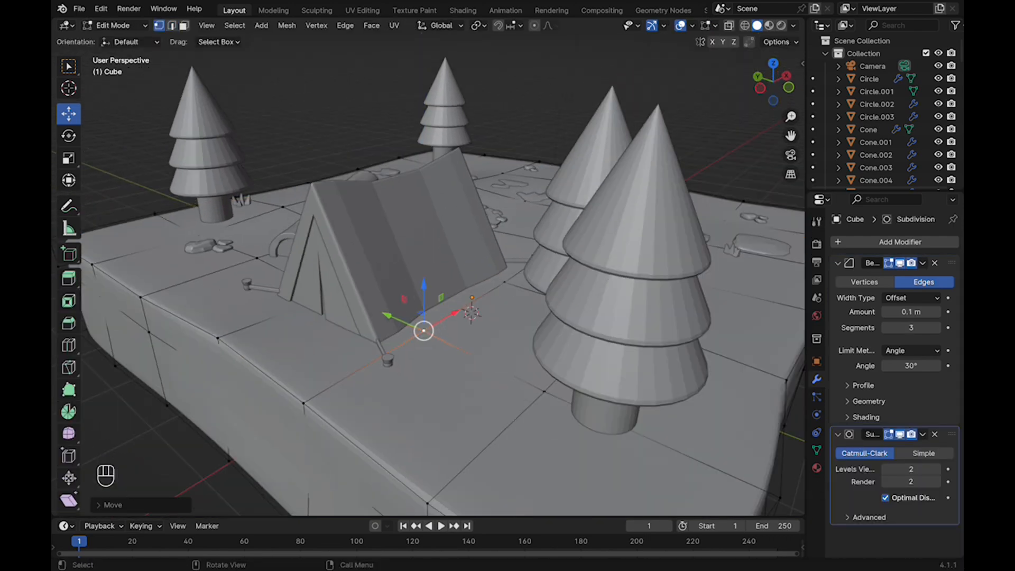
# Finish editing the ground mesh, return to Object Mode, and save the file.
pyautogui.press('Tab')
pyautogui.click(317, 90)
pyautogui.moveTo(423, 264); pyautogui.dragTo(328, 259, button='middle')
pyautogui.keyDown('shift'); pyautogui.moveTo(327, 259); pyautogui.dragTo(495, 275, button='middle'); pyautogui.keyUp('shift')
pyautogui.scroll(-3, 419, 296)
pyautogui.scroll(3, 518, 249)
pyautogui.press('super+s')
# Select the two small pebbles near the pair of trees, shift them across the ground, lower them about 0.02 m, and save.
pyautogui.click(319, 312)
pyautogui.keyDown('shift'); pyautogui.click(313, 321); pyautogui.keyUp('shift')
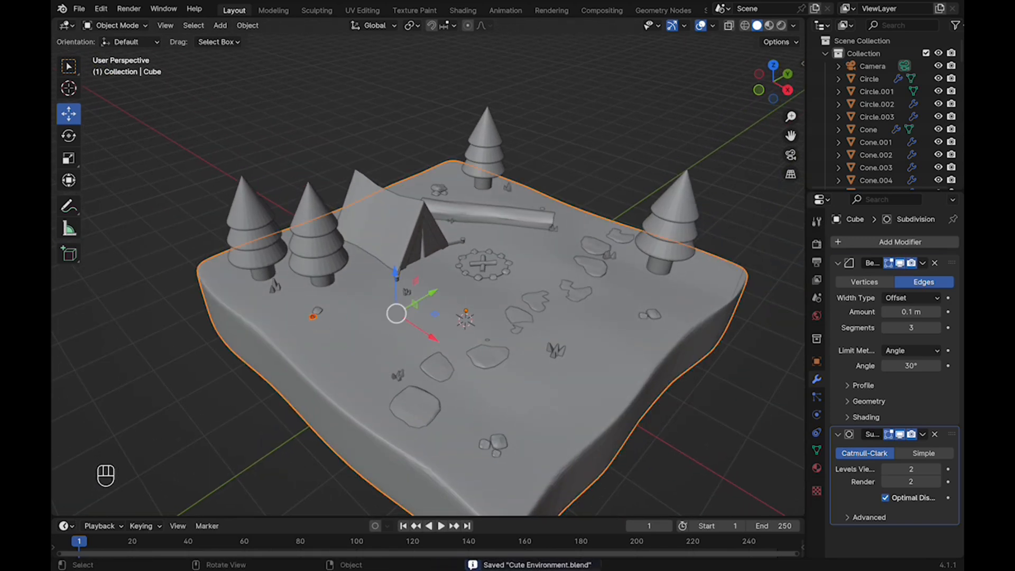
pyautogui.click(318, 312)
pyautogui.keyDown('shift'); pyautogui.click(313, 318); pyautogui.keyUp('shift')
pyautogui.press('super+s')
pyautogui.moveTo(353, 315); pyautogui.dragTo(377, 323)
pyautogui.scroll(3, 376, 323)
pyautogui.keyDown('shift'); pyautogui.moveTo(377, 322); pyautogui.dragTo(407, 324, button='middle'); pyautogui.keyUp('shift')
pyautogui.moveTo(337, 280); pyautogui.dragTo(337, 282)
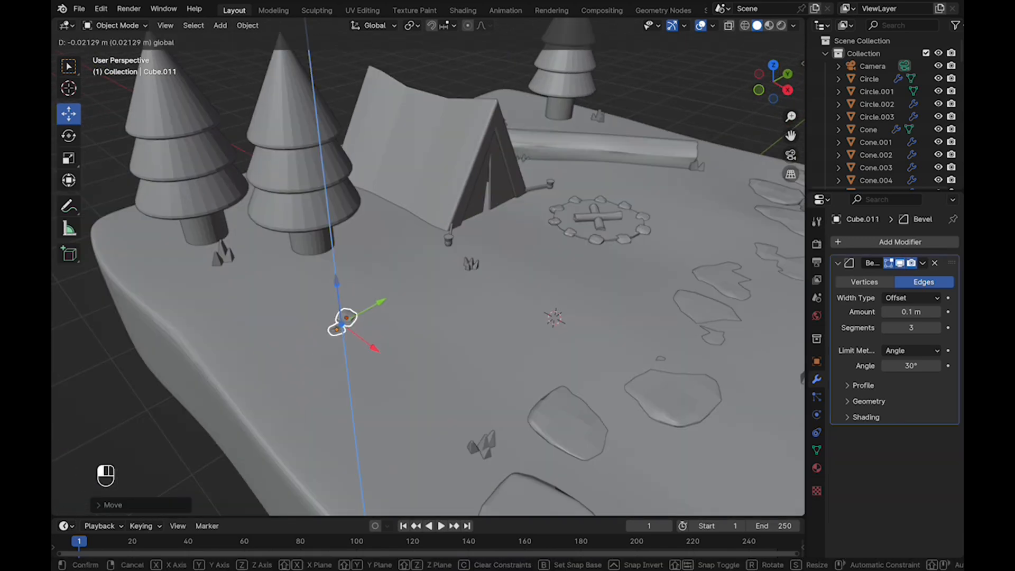
pyautogui.click(671, 100)
pyautogui.press('super+s')
# Save the file, enlarge the scene outliner, and create a new collection inside the main collection.
pyautogui.scroll(-4, 598, 210)
pyautogui.keyDown('shift'); pyautogui.moveTo(599, 210); pyautogui.dragTo(552, 229, button='middle'); pyautogui.keyUp('shift')
pyautogui.press('super+s')
pyautogui.moveTo(866, 191); pyautogui.dragTo(866, 265)
pyautogui.rightClick(841, 54)
pyautogui.click(841, 58)
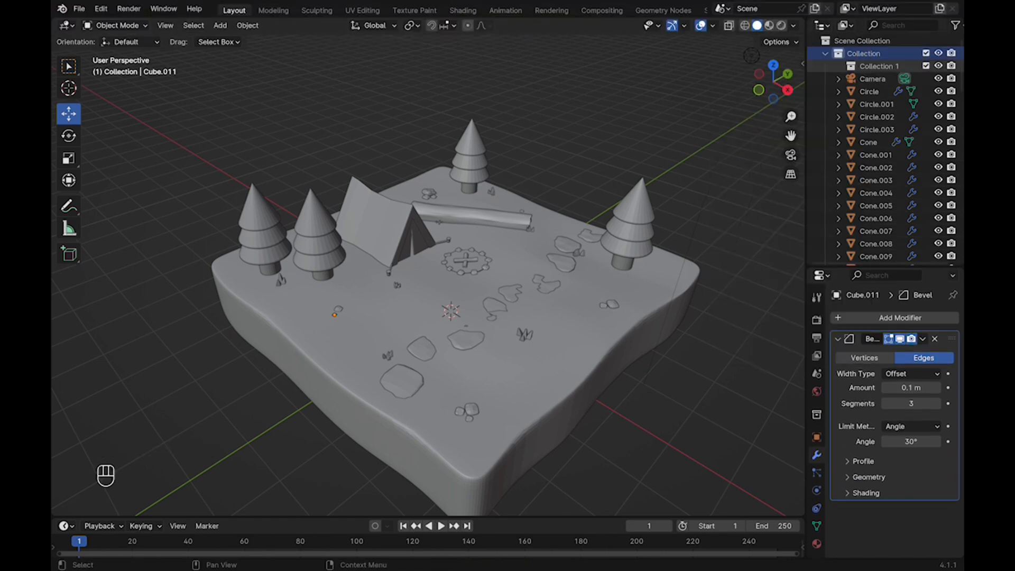
# Name the new collection Cute_Environment, gather all terrain, tree, and camping objects into it, and save.
pyautogui.scroll(-4, 607, 190)
pyautogui.moveTo(608, 190); pyautogui.dragTo(642, 219, button='middle')
pyautogui.click(625, 213)
pyautogui.moveTo(584, 451); pyautogui.dragTo(599, 468)
pyautogui.scroll(-3, 592, 370)
pyautogui.moveTo(592, 369); pyautogui.dragTo(565, 328, button='middle')
pyautogui.moveTo(871, 81); pyautogui.dragTo(871, 66)
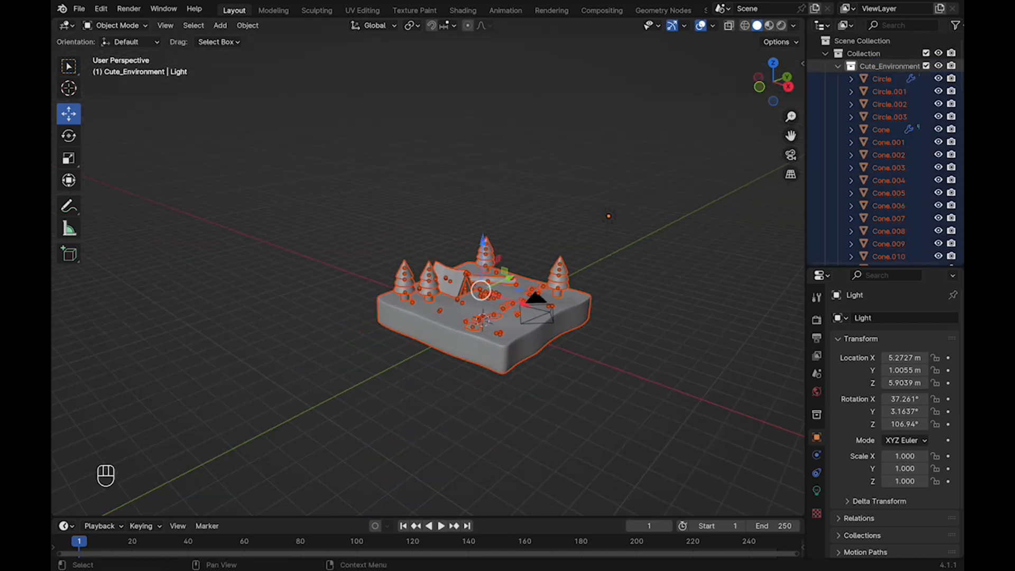
pyautogui.press('super+s')
pyautogui.press('super+s')
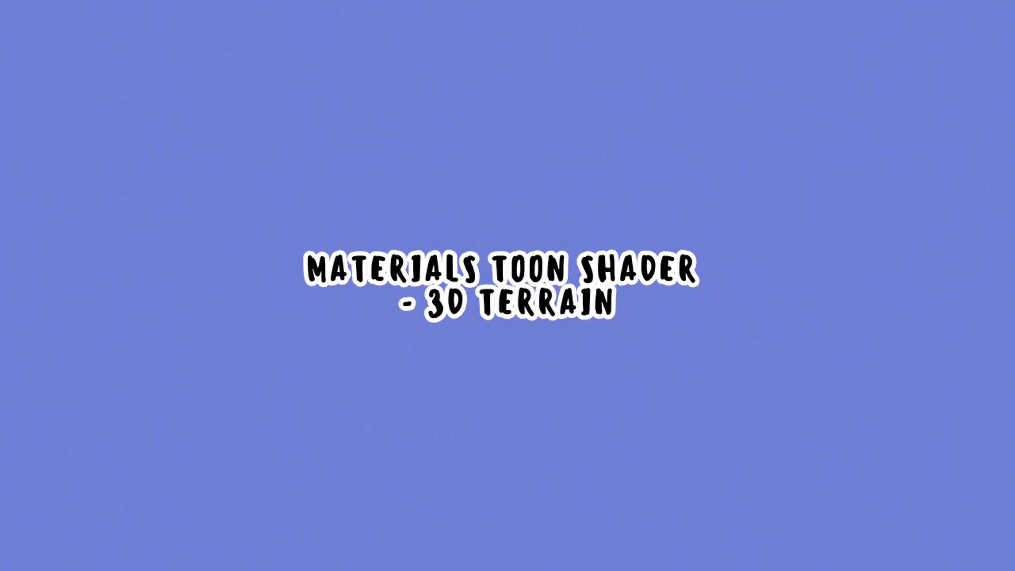
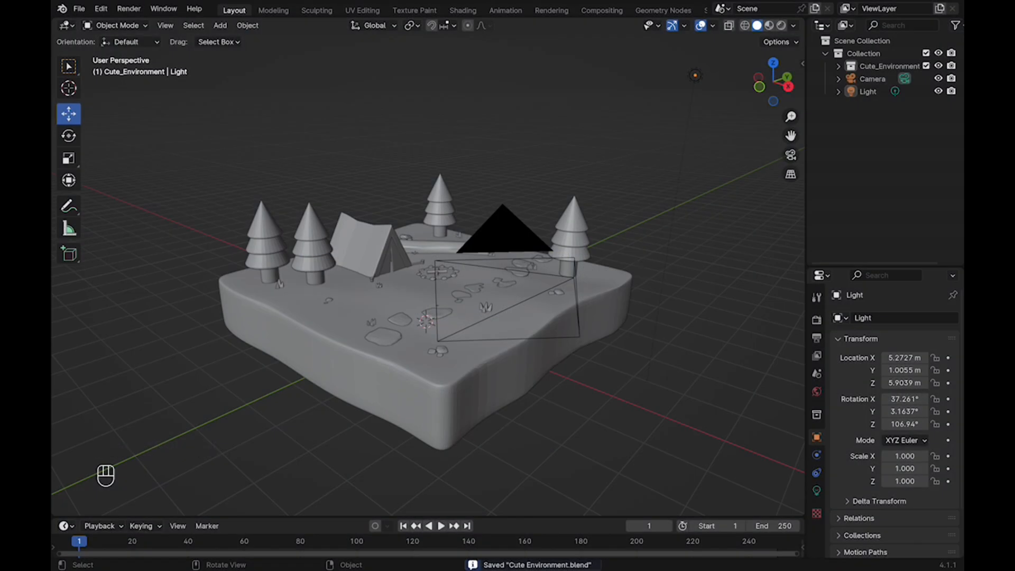
# Switch the viewport to rendered shading, move the light farther from the terrain, and save.
pyautogui.moveTo(531, 212); pyautogui.dragTo(518, 230, button='middle')
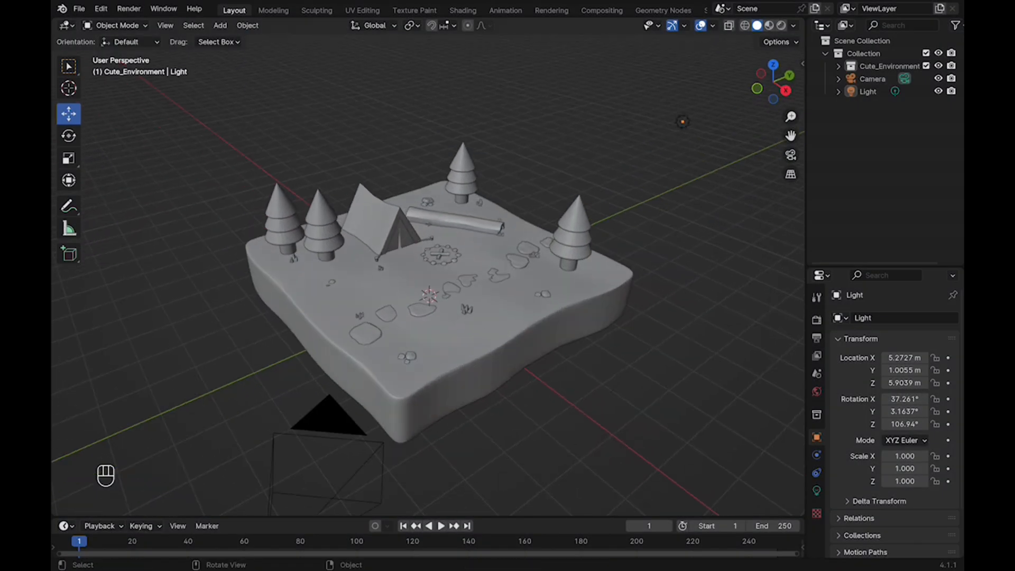
pyautogui.scroll(3, 518, 230)
pyautogui.press('super+s')
pyautogui.press('z')
pyautogui.scroll(-4, 518, 230)
pyautogui.click(619, 157)
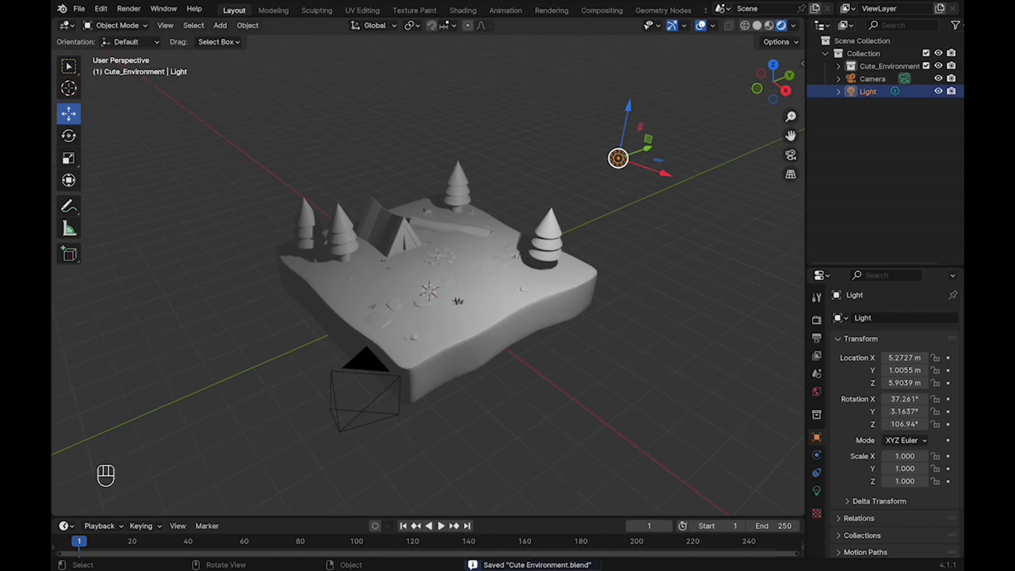
pyautogui.moveTo(646, 144); pyautogui.dragTo(687, 128)
pyautogui.scroll(4, 660, 159)
pyautogui.press('super+s')
# Change the light type to Sun with strength 5, deselect the light, and save.
pyautogui.click(816, 490)
pyautogui.click(880, 375)
pyautogui.doubleClick(904, 405)
pyautogui.write('5')
pyautogui.press('Return')
pyautogui.scroll(-5, 428, 275)
pyautogui.moveTo(428, 275); pyautogui.dragTo(459, 270, button='middle')
pyautogui.click(661, 370)
pyautogui.press('super+s')
pyautogui.scroll(4, 428, 275)
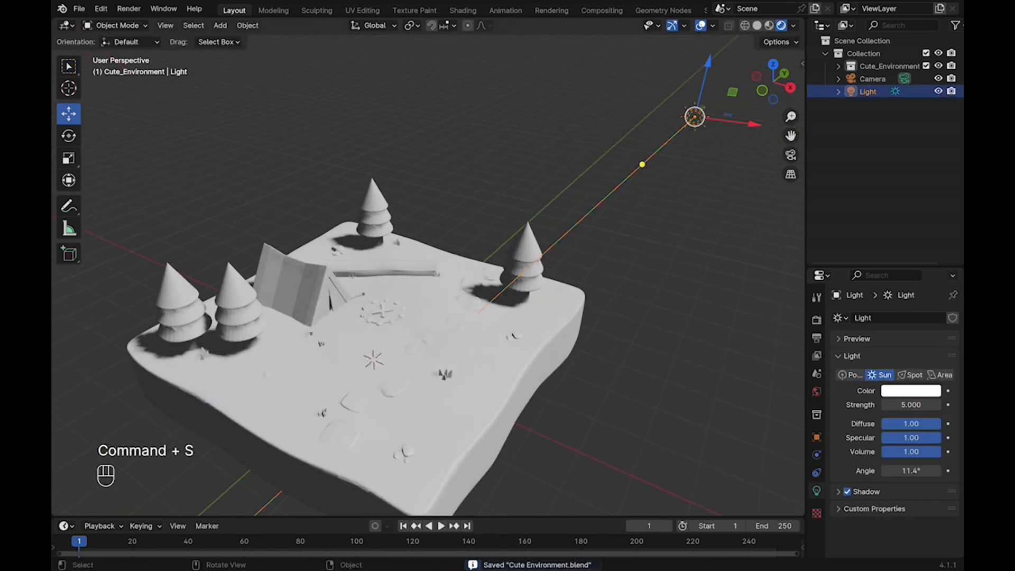
pyautogui.click(661, 328)
pyautogui.keyDown('shift'); pyautogui.moveTo(428, 317); pyautogui.dragTo(467, 272, button='middle'); pyautogui.keyUp('shift')
pyautogui.press('super+s')
pyautogui.scroll(1, 428, 274)
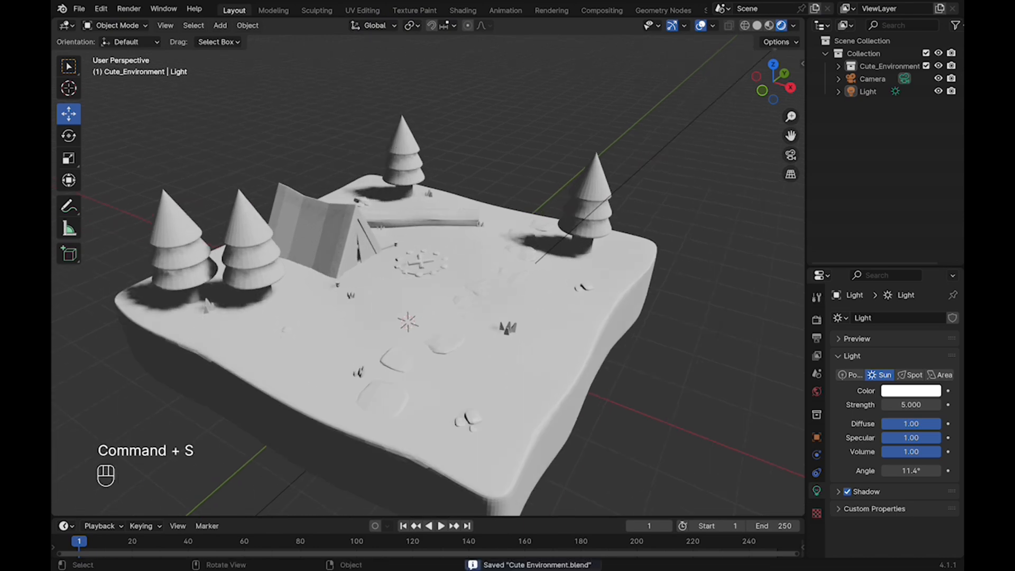
# Select the terrain and open it in the Shading workspace with rendered preview, in Edit Mode.
pyautogui.click(501, 296)
pyautogui.click(463, 11)
pyautogui.click(781, 26)
pyautogui.scroll(4, 497, 179)
pyautogui.moveTo(475, 190)
pyautogui.mouseDown(button='middle')
pyautogui.moveTo(533, 179)
pyautogui.moveTo(507, 175)
pyautogui.mouseUp(button='middle')
pyautogui.press('Tab')
pyautogui.scroll(-4, 502, 448)
pyautogui.moveTo(502, 365); pyautogui.dragTo(532, 464, button='middle')
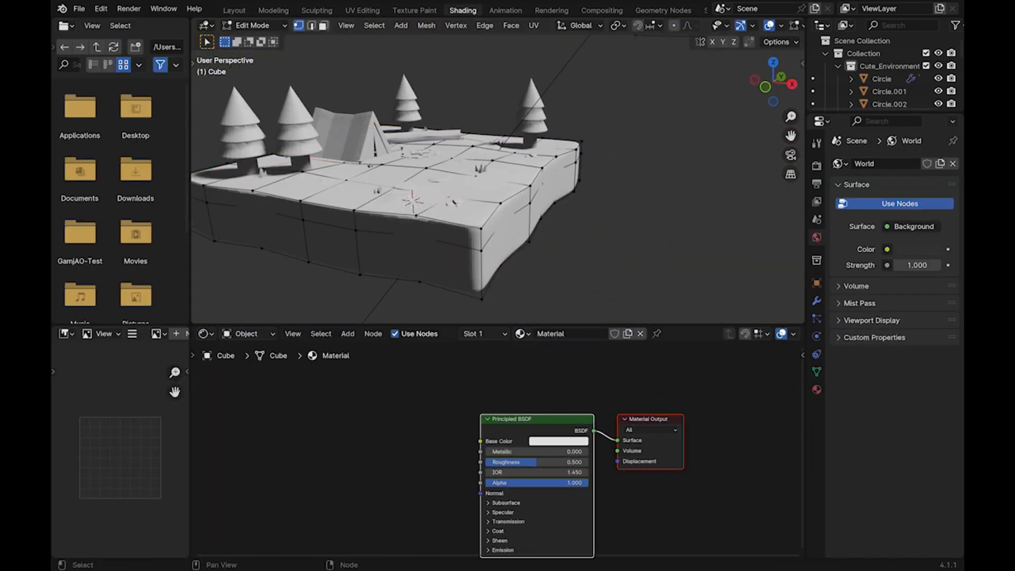
# Replace the terrain material's Principled BSDF node with a Diffuse BSDF node.
pyautogui.press('x')
pyautogui.hotkey('shift', 'a')
pyautogui.click(530, 415)
pyautogui.write('di')
pyautogui.press('Return')
pyautogui.click(357, 430)
# Add a Shader to RGB node fed by the Diffuse BSDF and move the Material Output farther along.
pyautogui.hotkey('shift', 'a')
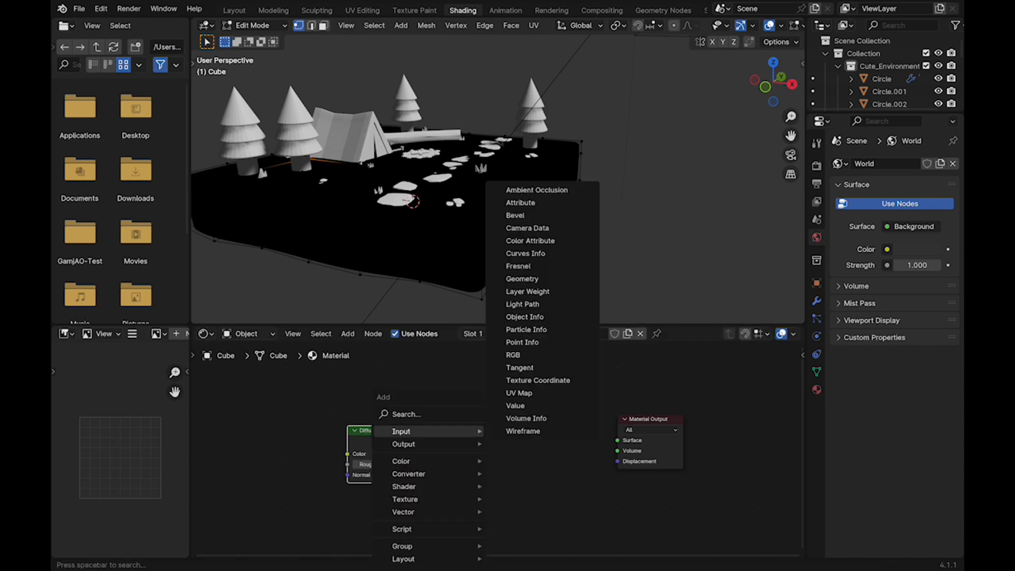
pyautogui.hotkey('shift', 'a')
pyautogui.click(458, 415)
pyautogui.write('sh')
pyautogui.click(508, 464)
pyautogui.click(459, 435)
pyautogui.moveTo(646, 422); pyautogui.dragTo(715, 424)
# Add a Color Ramp node and connect it between Shader to RGB and the Material Output surface.
pyautogui.hotkey('shift', 'a')
pyautogui.hotkey('shift', 'a')
pyautogui.click(560, 416)
pyautogui.write('co')
pyautogui.press('Return')
pyautogui.click(544, 423)
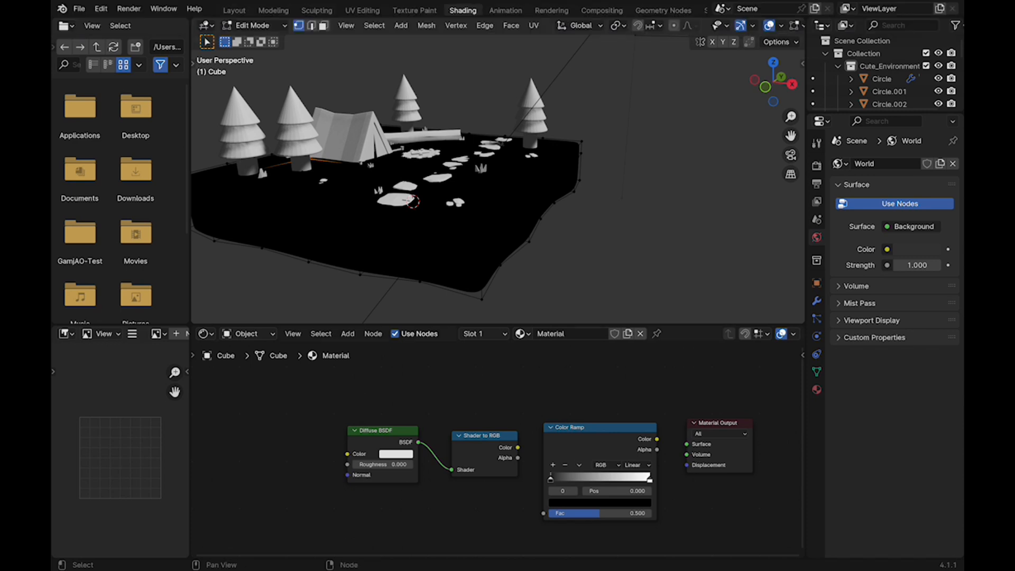
pyautogui.moveTo(518, 448); pyautogui.dragTo(544, 513)
pyautogui.moveTo(656, 439); pyautogui.dragTo(686, 444)
# Set the Color Ramp interpolation to Constant and move its white stop to position 0.400.
pyautogui.click(637, 465)
pyautogui.click(646, 529)
pyautogui.moveTo(649, 478); pyautogui.dragTo(575, 479)
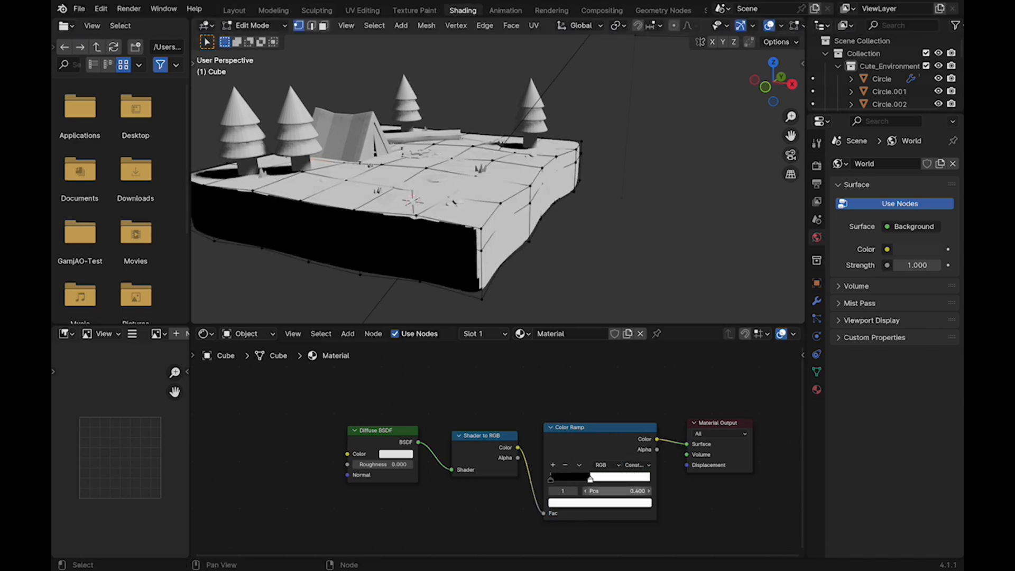
# Color the ramp's white stop a saturated orange-red and darken it slightly.
pyautogui.click(600, 502)
pyautogui.click(579, 434)
pyautogui.moveTo(579, 433); pyautogui.dragTo(581, 435)
pyautogui.moveTo(643, 360)
pyautogui.mouseDown()
pyautogui.moveTo(643, 378)
pyautogui.moveTo(643, 362)
pyautogui.mouseUp()
pyautogui.moveTo(582, 435); pyautogui.dragTo(580, 429)
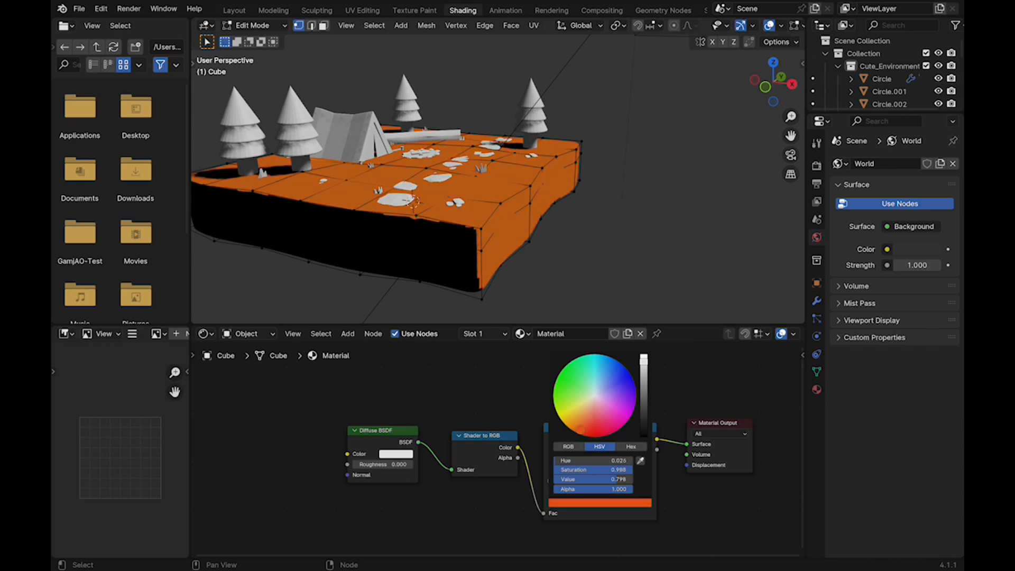
pyautogui.moveTo(643, 360)
pyautogui.mouseDown()
pyautogui.moveTo(644, 392)
pyautogui.moveTo(643, 373)
pyautogui.mouseUp()
pyautogui.click(600, 511)
# Copy the orange-red hex code to the ramp's black stop, darken it to brown, and return to Object Mode.
pyautogui.click(600, 502)
pyautogui.click(600, 502)
pyautogui.click(630, 446)
pyautogui.click(592, 460)
pyautogui.press('Return')
pyautogui.click(550, 479)
pyautogui.click(600, 502)
pyautogui.click(592, 460)
pyautogui.press('super+v')
pyautogui.press('Return')
pyautogui.moveTo(643, 373); pyautogui.dragTo(643, 406)
pyautogui.scroll(4, 475, 180)
pyautogui.moveTo(475, 180); pyautogui.dragTo(441, 187, button='middle')
pyautogui.press('Tab')
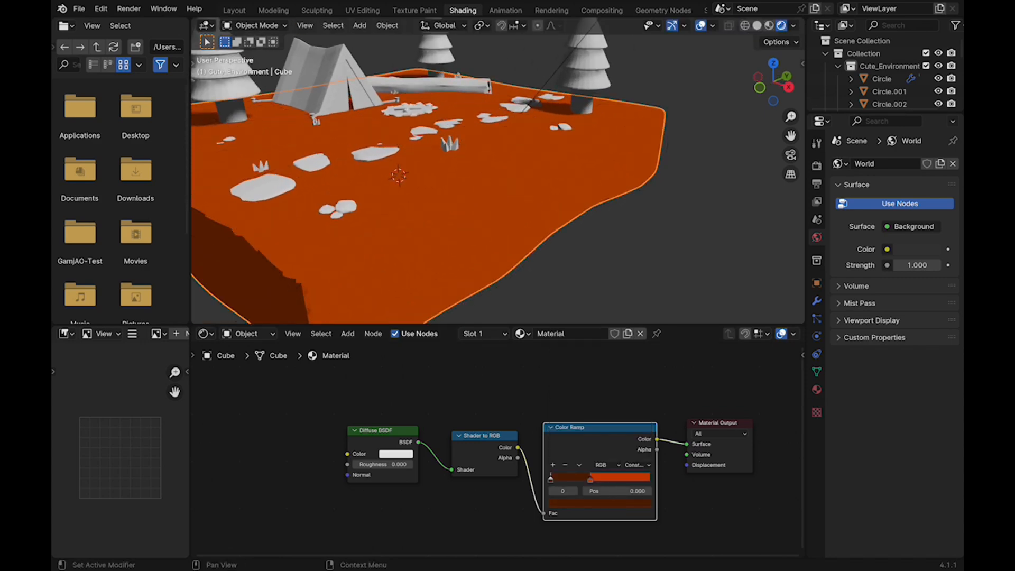
# Add a second material slot to the terrain and fill it with a single-user copy of the existing Material.
pyautogui.click(817, 390)
pyautogui.click(952, 164)
pyautogui.click(840, 243)
pyautogui.click(726, 261)
pyautogui.click(915, 243)
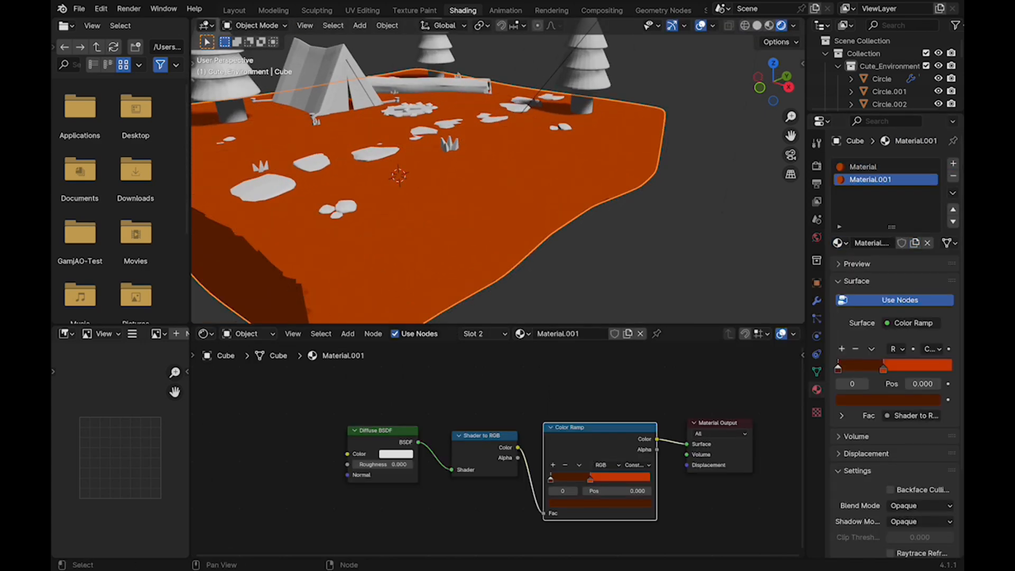
# Change the light ramp stop of Material.001 to a bright saturated green.
pyautogui.click(590, 479)
pyautogui.click(599, 503)
pyautogui.moveTo(643, 374); pyautogui.dragTo(643, 354)
pyautogui.moveTo(574, 426); pyautogui.dragTo(560, 372)
pyautogui.keyDown('shift'); pyautogui.moveTo(465, 191); pyautogui.dragTo(512, 192, button='middle'); pyautogui.keyUp('shift')
pyautogui.press('Tab')
pyautogui.press('Tab')
# Copy the green hex code to the dark stop of Material.001 and darken it to a deep green.
pyautogui.click(552, 489)
pyautogui.click(576, 489)
pyautogui.click(600, 503)
pyautogui.click(573, 460)
pyautogui.press('super+c')
pyautogui.click(551, 479)
pyautogui.click(599, 502)
pyautogui.click(573, 461)
pyautogui.press('super+v')
pyautogui.press('Return')
pyautogui.moveTo(643, 355); pyautogui.dragTo(643, 395)
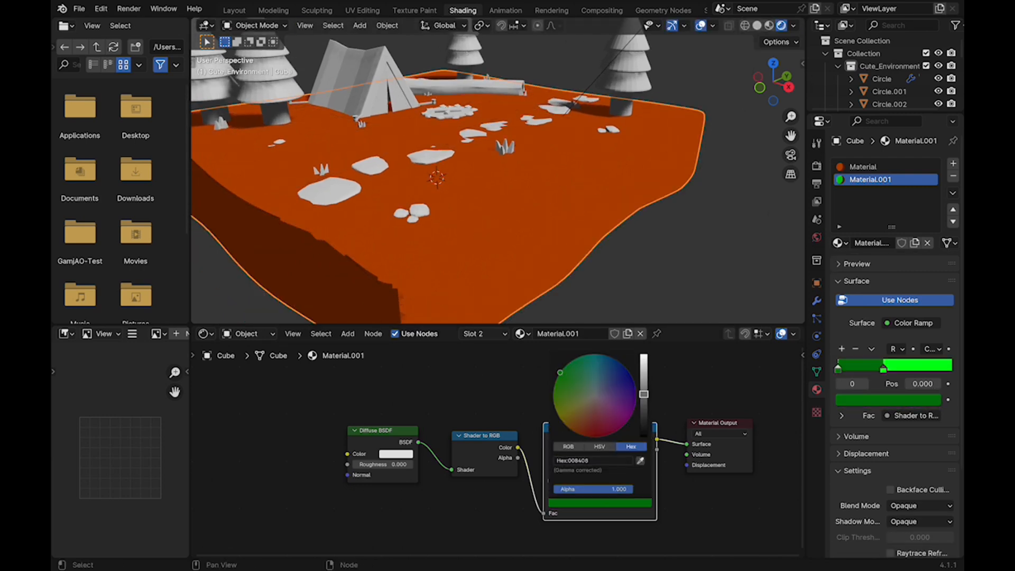
# Isolate the terrain in Edit Mode and select its top faces together with the upper row of side faces.
pyautogui.press('Tab')
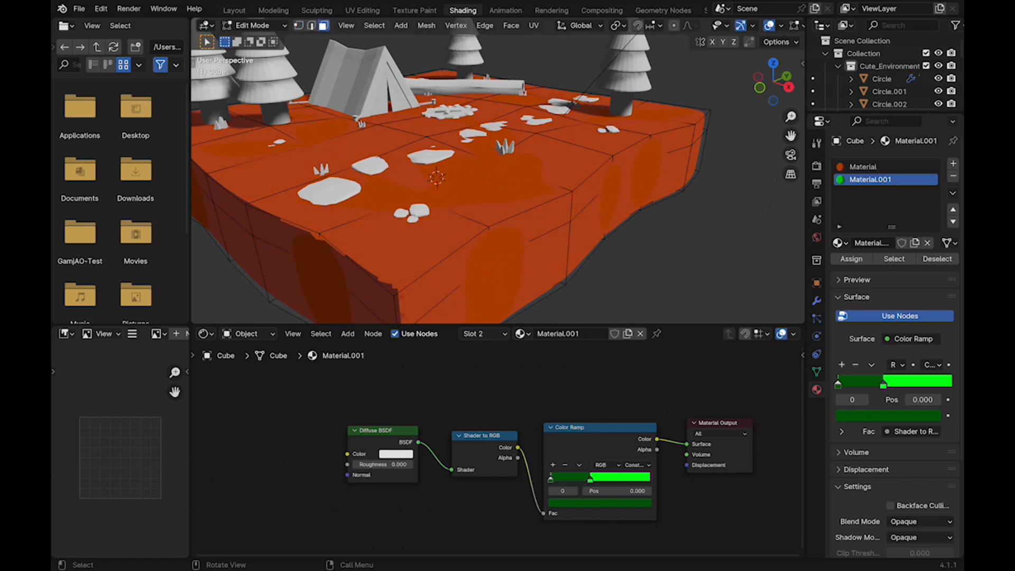
pyautogui.press('/')
pyautogui.keyDown('shift'); pyautogui.moveTo(507, 206); pyautogui.dragTo(550, 206, button='middle'); pyautogui.keyUp('shift')
pyautogui.keyDown('shift'); pyautogui.click(478, 223); pyautogui.keyUp('shift')
pyautogui.keyDown('shift'); pyautogui.click(495, 237); pyautogui.keyUp('shift')
pyautogui.keyDown('shift'); pyautogui.click(526, 216); pyautogui.keyUp('shift')
pyautogui.keyDown('shift'); pyautogui.click(511, 207); pyautogui.keyUp('shift')
pyautogui.keyDown('shift'); pyautogui.click(536, 190); pyautogui.keyUp('shift')
pyautogui.keyDown('shift'); pyautogui.click(553, 203); pyautogui.keyUp('shift')
pyautogui.keyDown('shift'); pyautogui.click(618, 170); pyautogui.keyUp('shift')
pyautogui.keyDown('shift'); pyautogui.click(588, 156); pyautogui.keyUp('shift')
pyautogui.keyDown('shift'); pyautogui.click(335, 281); pyautogui.keyUp('shift')
pyautogui.keyDown('shift'); pyautogui.click(548, 261); pyautogui.keyUp('shift')
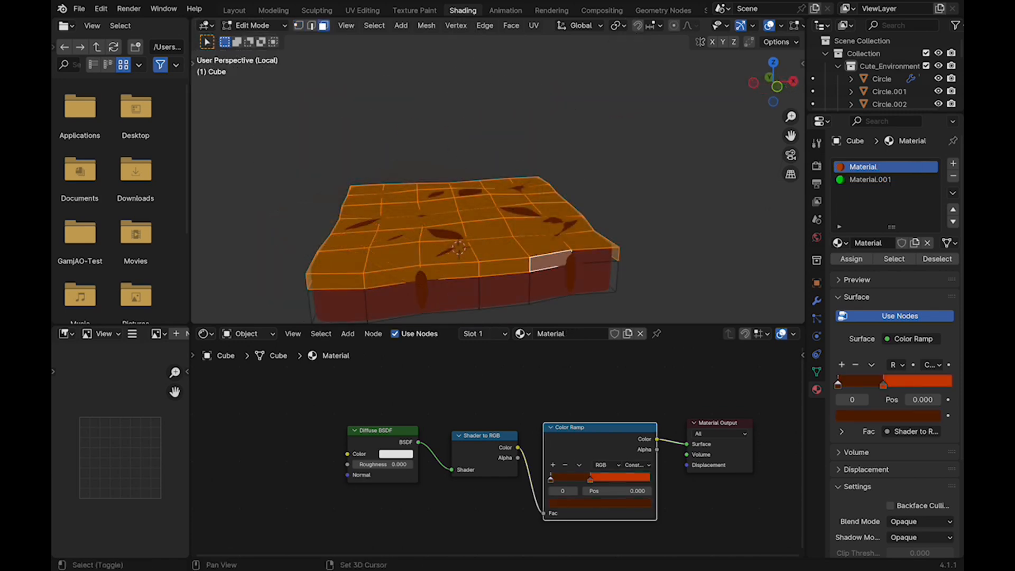
pyautogui.keyDown('shift'); pyautogui.click(595, 254); pyautogui.keyUp('shift')
# Assign the green Material.001 to the selected faces, leave Edit Mode and local view, and save.
pyautogui.click(869, 179)
pyautogui.click(851, 258)
pyautogui.press('Tab')
pyautogui.press('/')
pyautogui.hotkey('ctrl', 's')
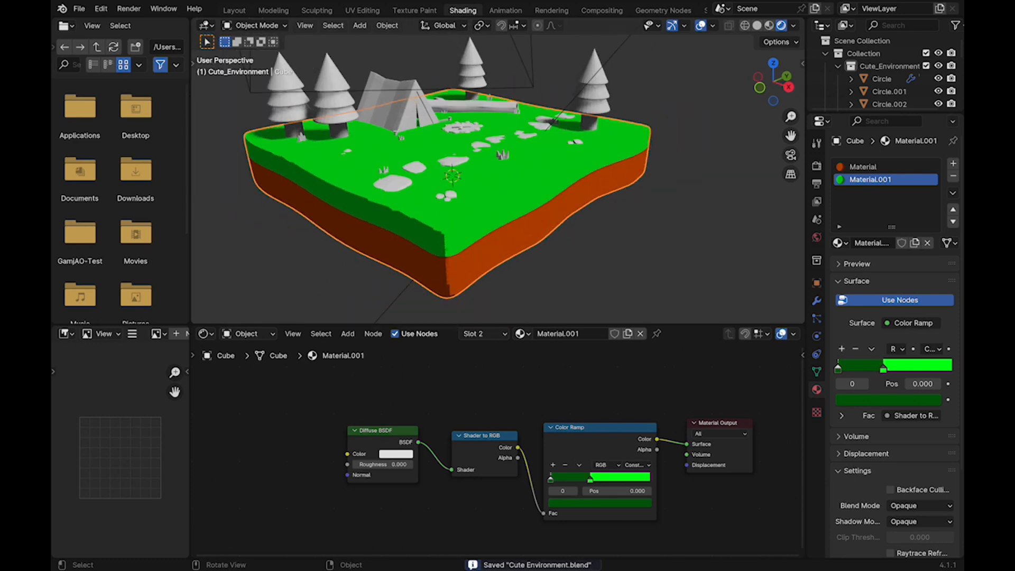
# Shift the light ramp stop of Material.001 to a softer, slightly bluish green and darken it a little.
pyautogui.click(600, 502)
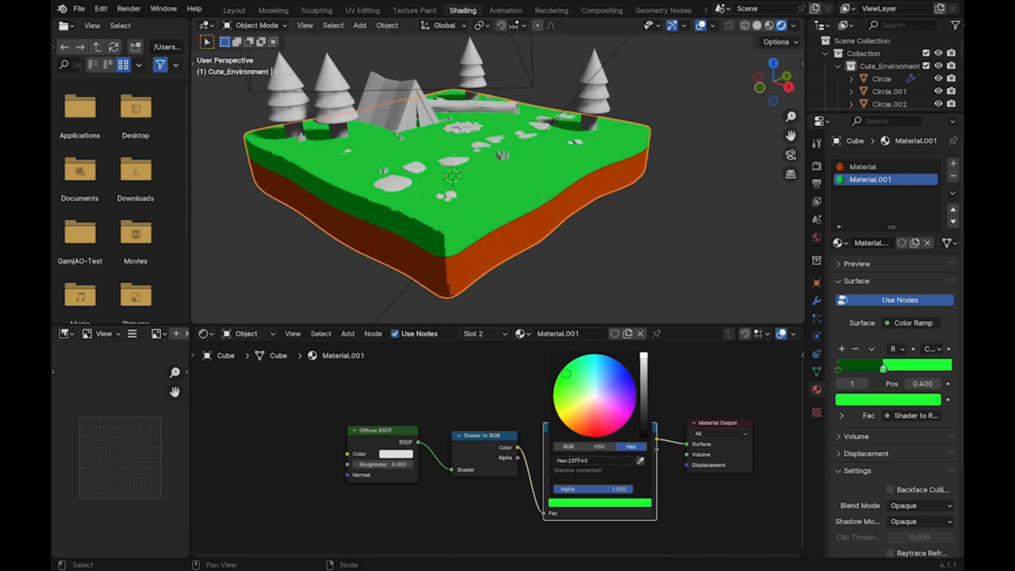
pyautogui.moveTo(564, 372); pyautogui.dragTo(565, 371)
pyautogui.moveTo(643, 356); pyautogui.dragTo(643, 359)
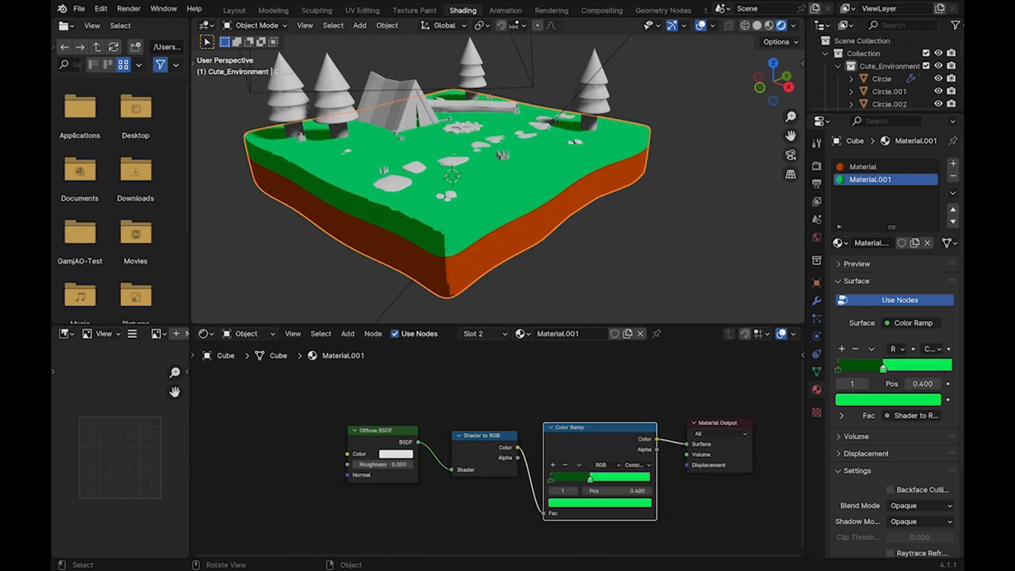
# Copy the light stop's hex code to the dark stop of Material.001, darken it to a medium green, and save.
pyautogui.click(600, 502)
pyautogui.click(592, 460)
pyautogui.press('Escape')
pyautogui.click(551, 479)
pyautogui.click(599, 502)
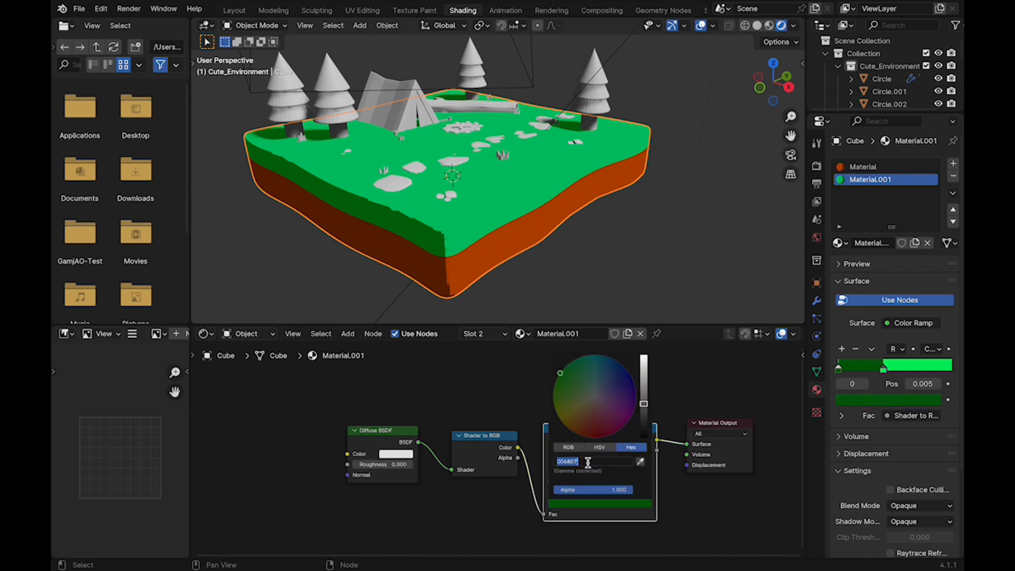
pyautogui.click(591, 461)
pyautogui.press('super+v')
pyautogui.press('Return')
pyautogui.click(599, 503)
pyautogui.press('Escape')
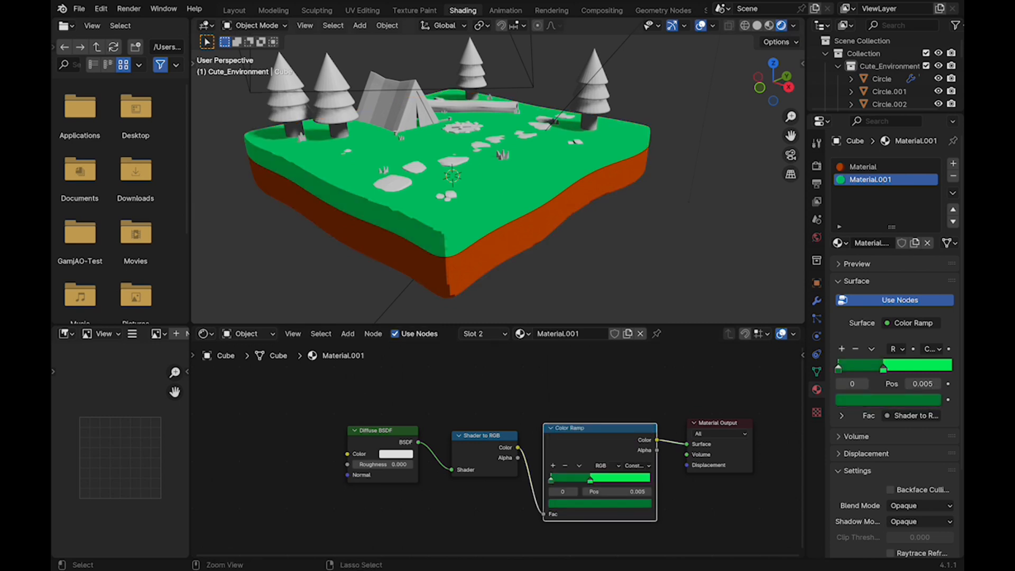
pyautogui.hotkey('ctrl', 's')
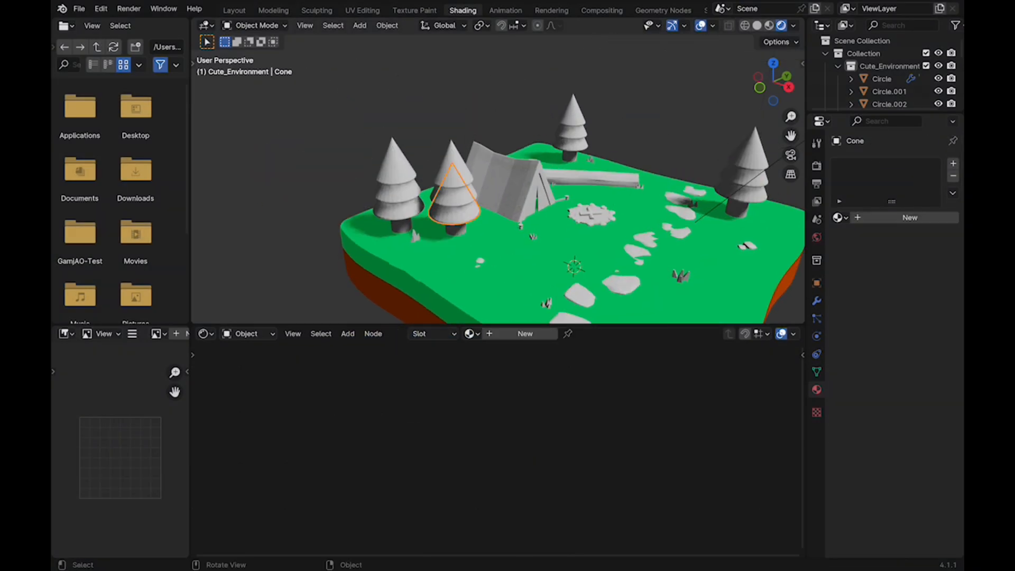
# Give the tree's lowest cone a separate copy of Material.001, with a brighter pure green light stop and 068800 as its dark stop.
pyautogui.click(470, 333)
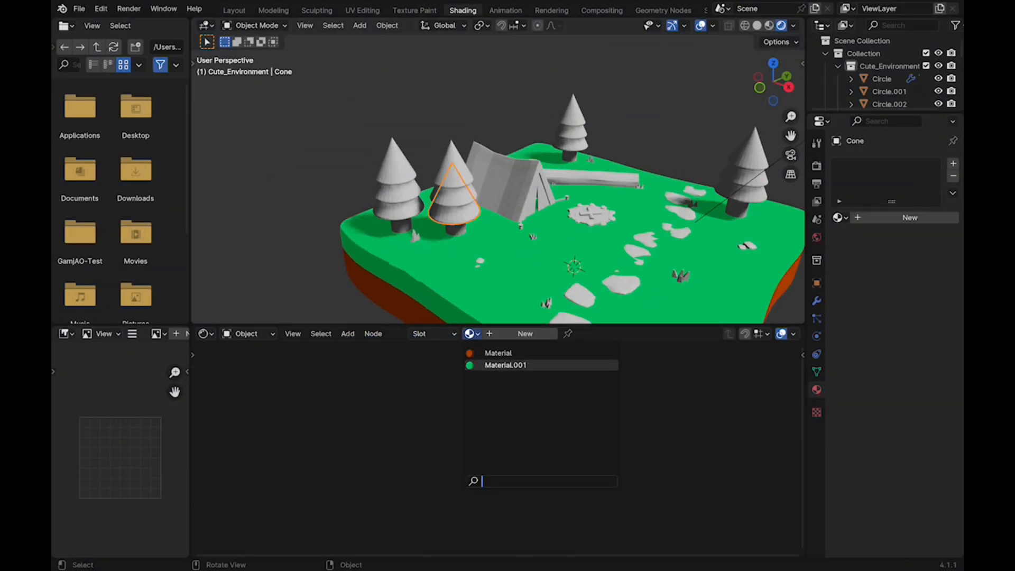
pyautogui.click(491, 365)
pyautogui.hotkey('ctrl', 's')
pyautogui.click(589, 479)
pyautogui.click(599, 503)
pyautogui.moveTo(565, 362); pyautogui.dragTo(560, 373)
pyautogui.hotkey('ctrl', 'v')
pyautogui.press('Return')
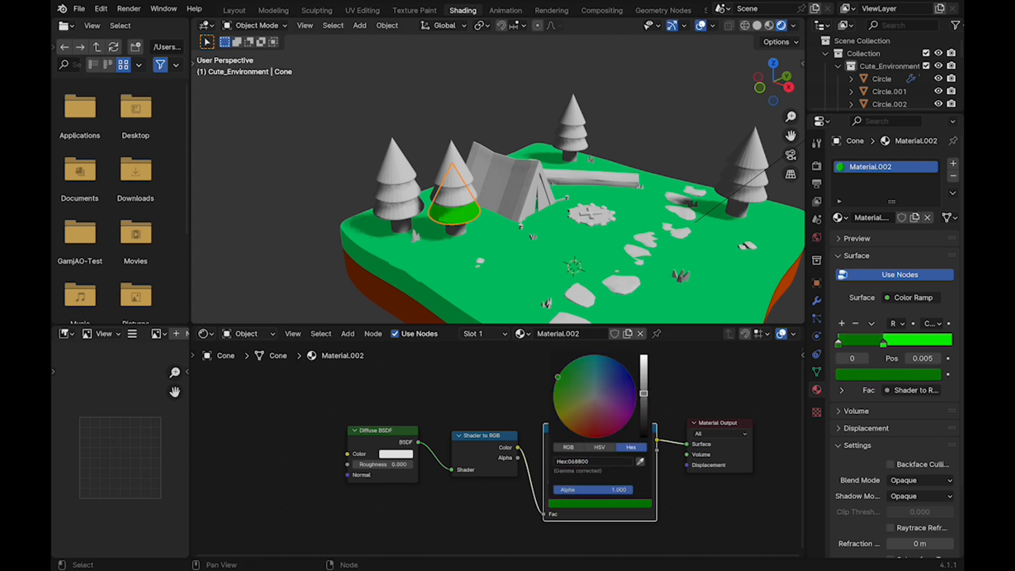
# Link Material.002 from the lowest cone to all the other tree foliage cones, clear the selection, and save.
pyautogui.click(452, 171)
pyautogui.keyDown('shift'); pyautogui.click(571, 144); pyautogui.keyUp('shift')
pyautogui.keyDown('shift'); pyautogui.click(750, 154); pyautogui.keyUp('shift')
pyautogui.keyDown('shift'); pyautogui.click(458, 215); pyautogui.keyUp('shift')
pyautogui.hotkey('ctrl', 'l')
pyautogui.click(458, 246)
pyautogui.hotkey('alt', 'a')
pyautogui.hotkey('ctrl', 's')
# Give the trunk of the tree beside the tent its own single-user copy of the brown earth material.
pyautogui.click(455, 230)
pyautogui.click(472, 334)
pyautogui.click(506, 352)
pyautogui.click(627, 334)
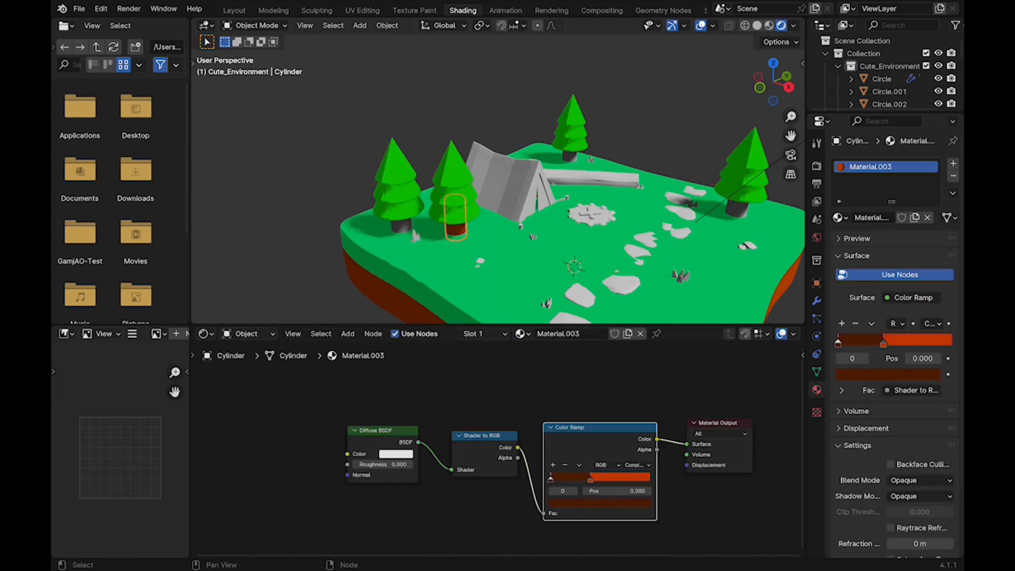
# Recolor the light ramp stop of Material.003 to an orange-brown such as CD8841 and prepare a darker shade for copying.
pyautogui.click(592, 479)
pyautogui.click(599, 502)
pyautogui.moveTo(580, 433); pyautogui.dragTo(580, 419)
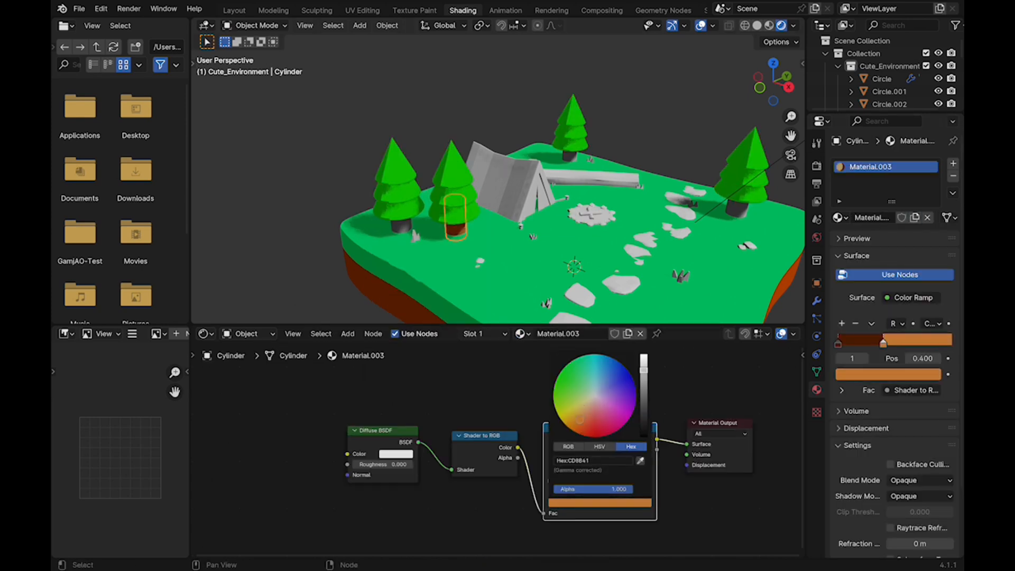
pyautogui.click(599, 503)
pyautogui.moveTo(643, 370)
pyautogui.mouseDown()
pyautogui.moveTo(643, 400)
pyautogui.moveTo(643, 389)
pyautogui.mouseUp()
# Paste the copied hex code into the dark stop of Material.003 and shift it to the reddish brown 93381A.
pyautogui.click(550, 480)
pyautogui.click(599, 502)
pyautogui.click(584, 461)
pyautogui.press('super+v')
pyautogui.press('Return')
pyautogui.moveTo(582, 419); pyautogui.dragTo(585, 429)
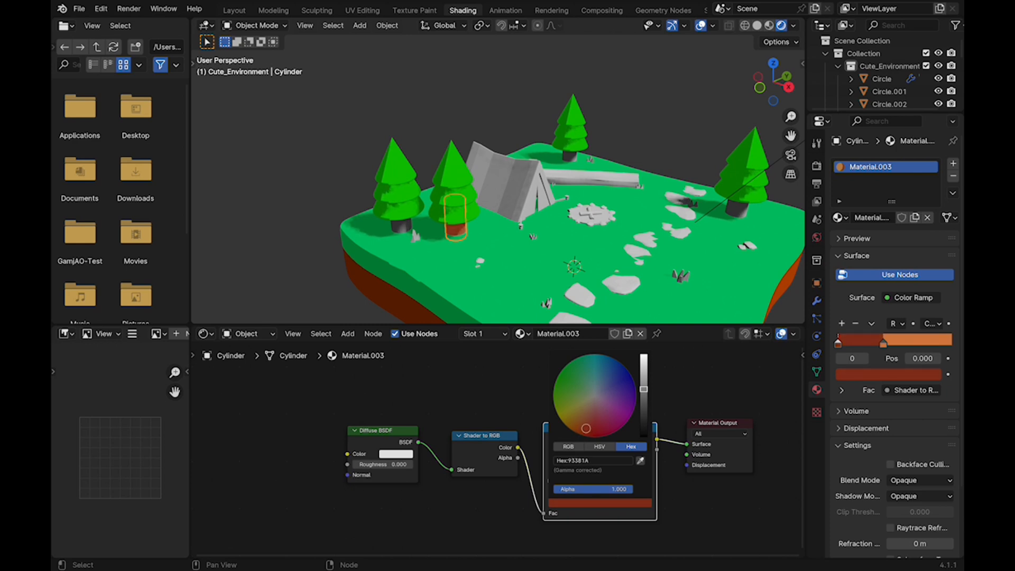
# Copy the dark stop's hex code to the light stop of Material.003, brighten it to a vivid orange-red, and save.
pyautogui.scroll(5, 475, 212)
pyautogui.moveTo(465, 227); pyautogui.dragTo(482, 210, button='middle')
pyautogui.click(599, 503)
pyautogui.click(585, 461)
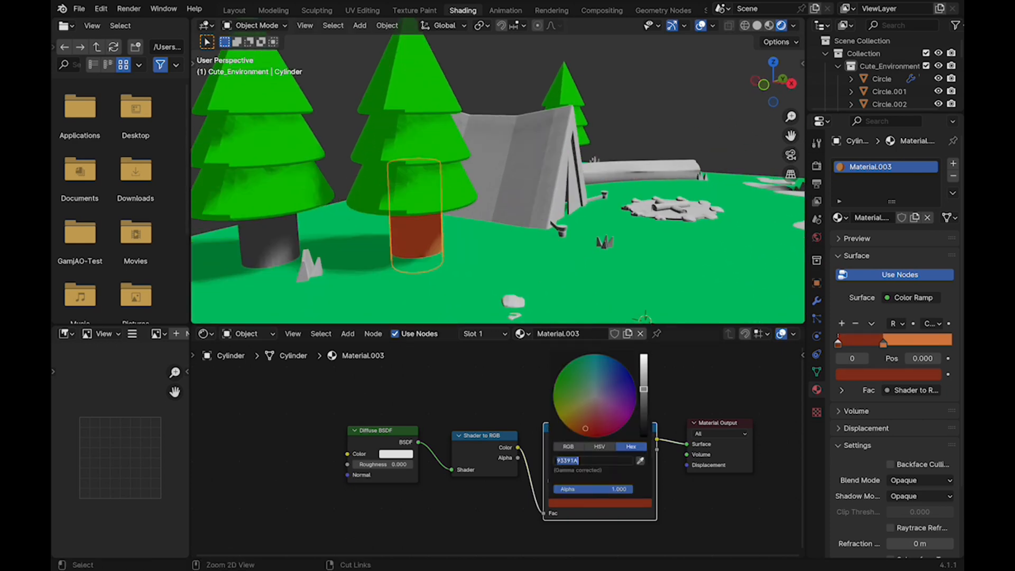
pyautogui.click(590, 479)
pyautogui.click(599, 503)
pyautogui.click(585, 460)
pyautogui.press('super+v')
pyautogui.press('Return')
pyautogui.moveTo(643, 389); pyautogui.dragTo(643, 361)
pyautogui.click(507, 80)
pyautogui.press('super+s')
# Link Material.003 from the finished trunk to the other three tree trunks and save the file.
pyautogui.click(270, 240)
pyautogui.scroll(-5, 370, 222)
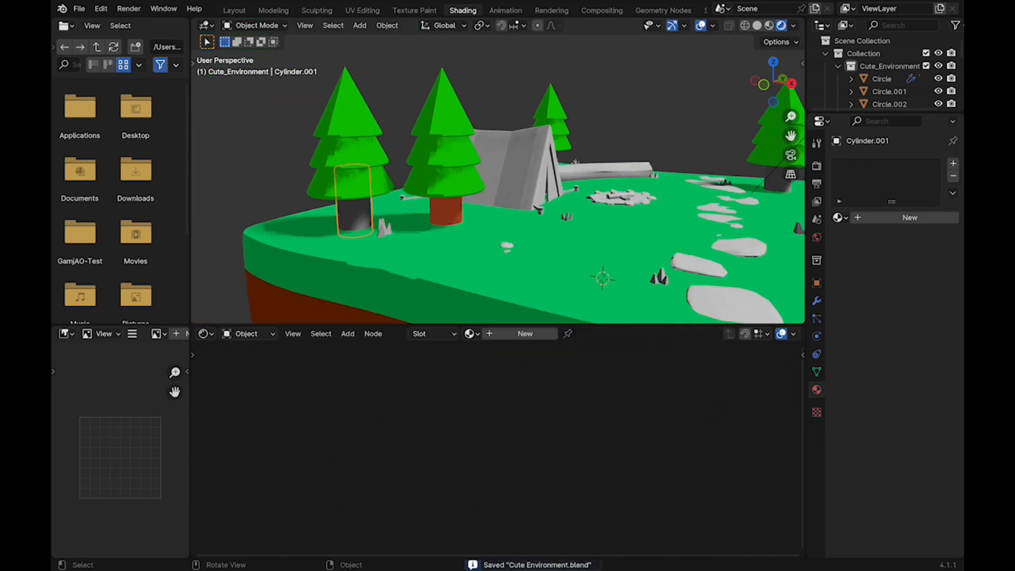
pyautogui.moveTo(401, 211); pyautogui.dragTo(377, 212, button='middle')
pyautogui.scroll(2, 476, 201)
pyautogui.keyDown('shift'); pyautogui.click(610, 142); pyautogui.keyUp('shift')
pyautogui.scroll(-5, 611, 159)
pyautogui.keyDown('shift'); pyautogui.click(695, 194); pyautogui.keyUp('shift')
pyautogui.keyDown('shift'); pyautogui.click(386, 199); pyautogui.keyUp('shift')
pyautogui.hotkey('ctrl', 'l')
pyautogui.click(387, 200)
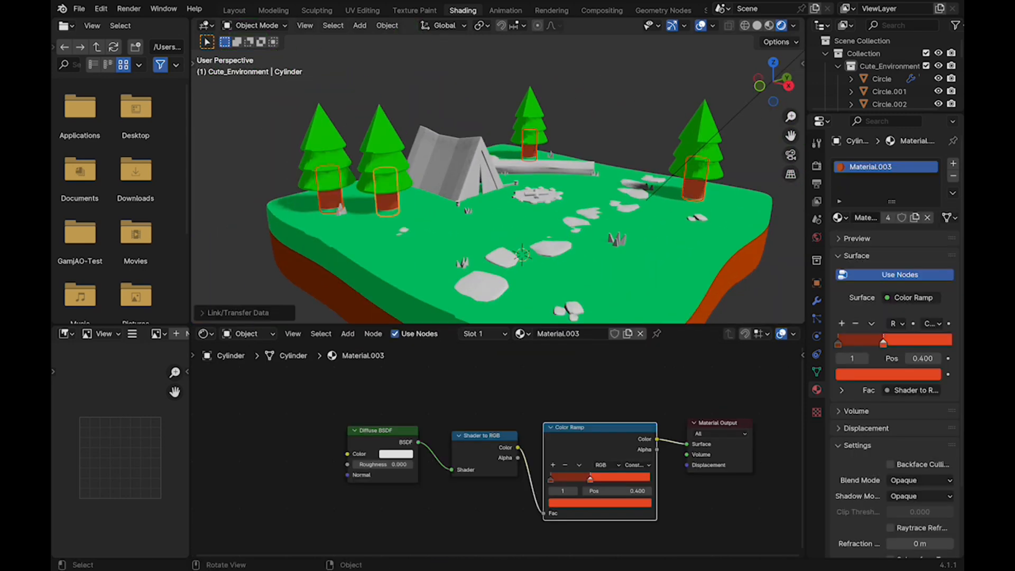
pyautogui.click(254, 249)
pyautogui.press('super+s')
# Assign Material.003 to the log behind the campfire and make it a single-user copy.
pyautogui.scroll(4, 497, 185)
pyautogui.scroll(-3, 497, 185)
pyautogui.moveTo(497, 201); pyautogui.dragTo(500, 180, button='middle')
pyautogui.click(528, 155)
pyautogui.click(471, 333)
pyautogui.click(491, 365)
pyautogui.click(497, 389)
pyautogui.click(643, 334)
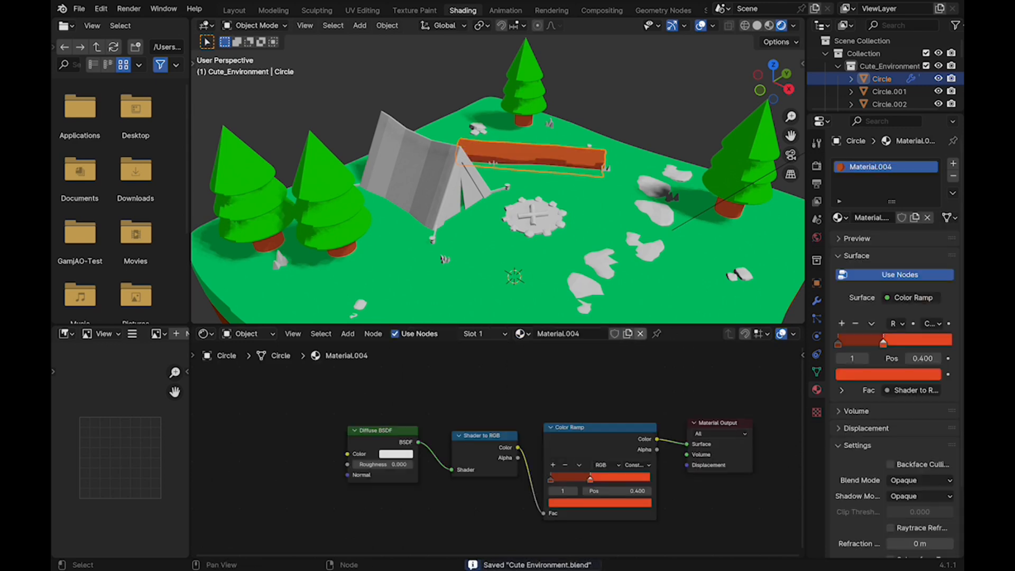
# Darken the light and dark ramp stops of Material.004 to deeper browns and save.
pyautogui.click(599, 503)
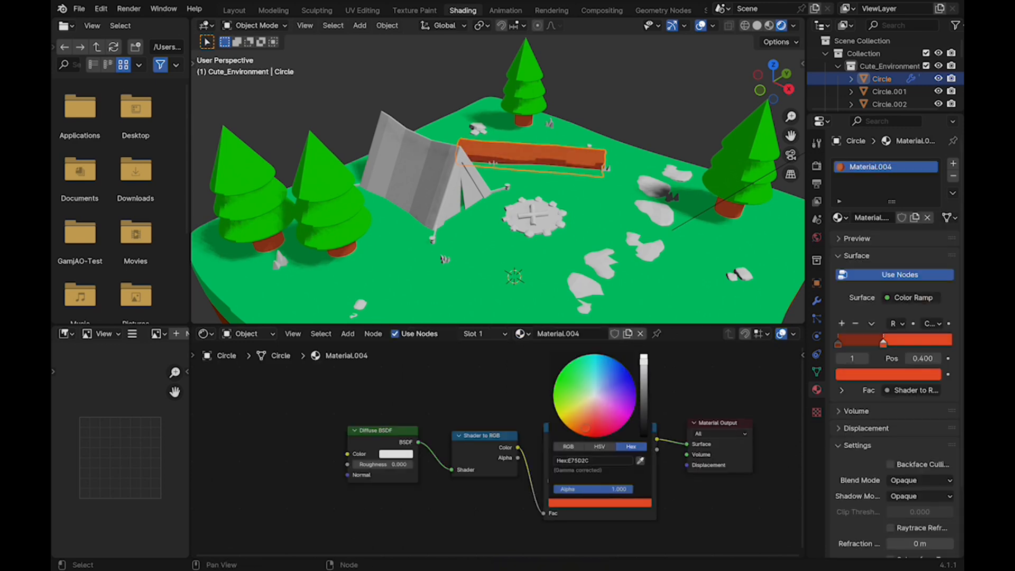
pyautogui.moveTo(643, 359); pyautogui.dragTo(643, 372)
pyautogui.click(549, 480)
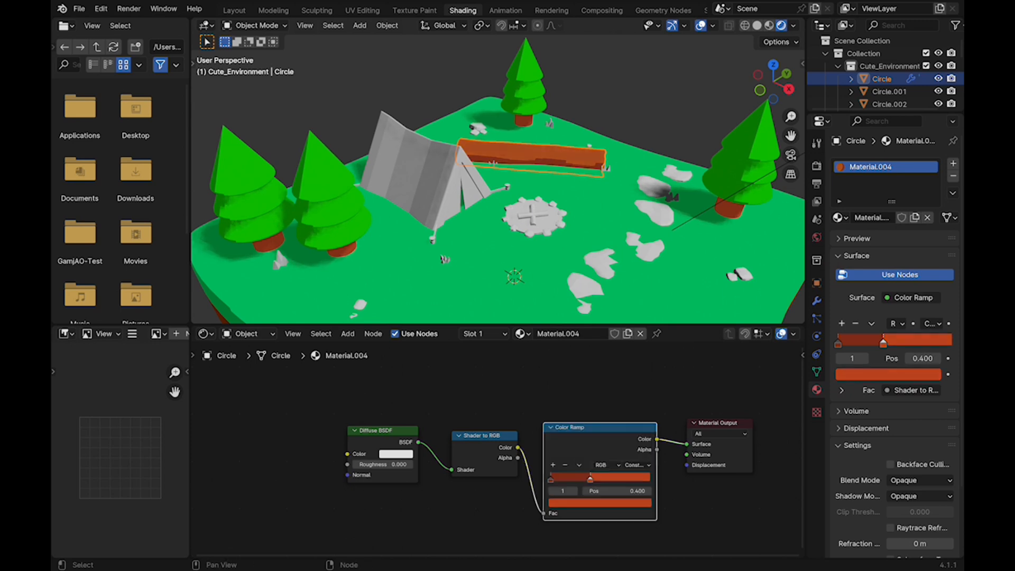
pyautogui.click(549, 480)
pyautogui.click(599, 502)
pyautogui.press('Return')
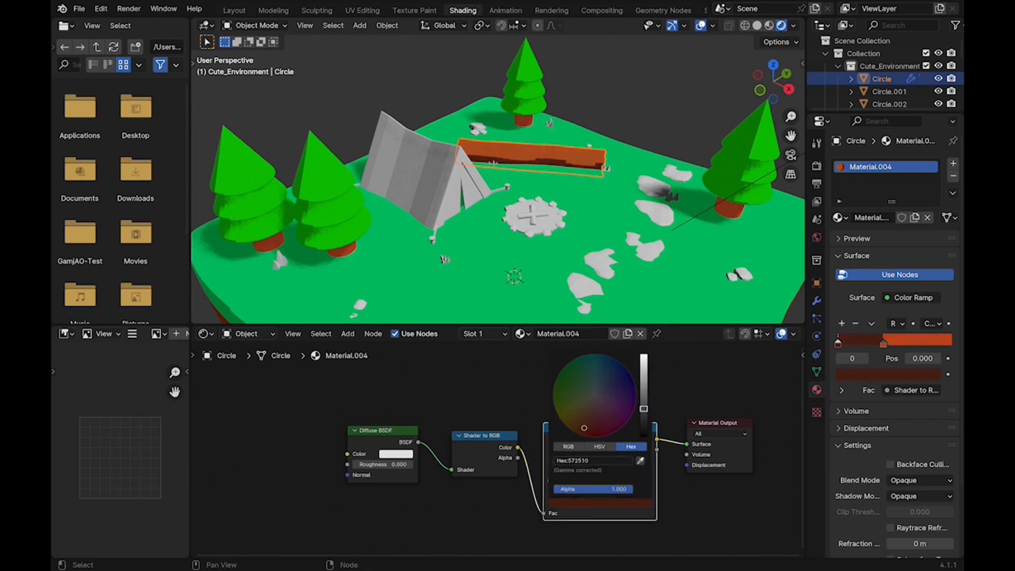
pyautogui.hotkey('ctrl', 's')
# Link the log's Material.004 to the crossed firewood in the campfire.
pyautogui.click(533, 216)
pyautogui.keyDown('shift'); pyautogui.click(529, 153); pyautogui.keyUp('shift')
pyautogui.hotkey('ctrl', 'l')
pyautogui.click(528, 152)
# Link the log's Material.004 to the tent pegs around the tent and save.
pyautogui.scroll(3, 529, 212)
pyautogui.keyDown('shift'); pyautogui.click(511, 194); pyautogui.keyUp('shift')
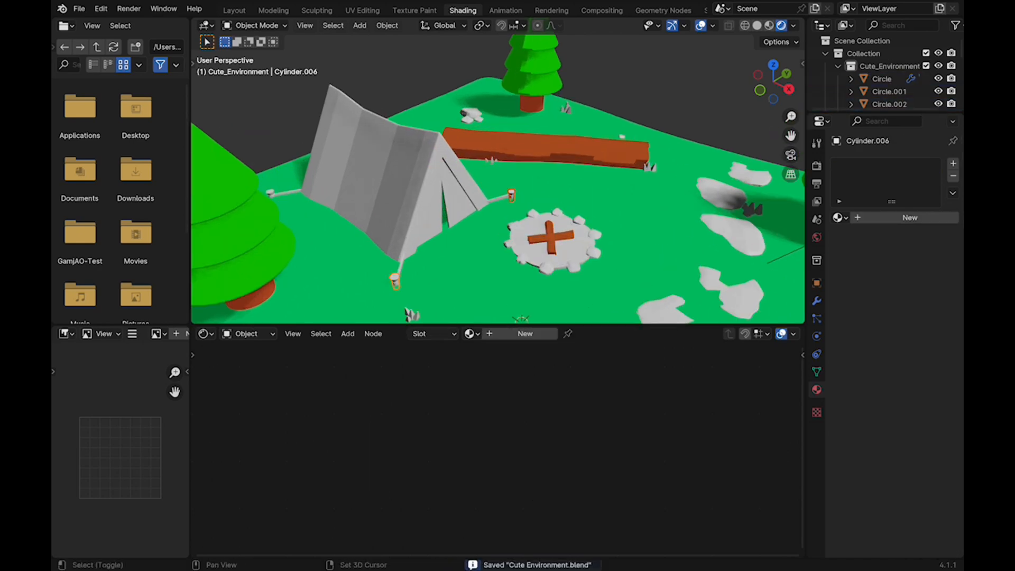
pyautogui.moveTo(496, 175); pyautogui.dragTo(534, 169, button='middle')
pyautogui.keyDown('shift'); pyautogui.click(349, 140); pyautogui.keyUp('shift')
pyautogui.keyDown('shift'); pyautogui.click(565, 194); pyautogui.keyUp('shift')
pyautogui.hotkey('ctrl', 'l')
pyautogui.click(568, 195)
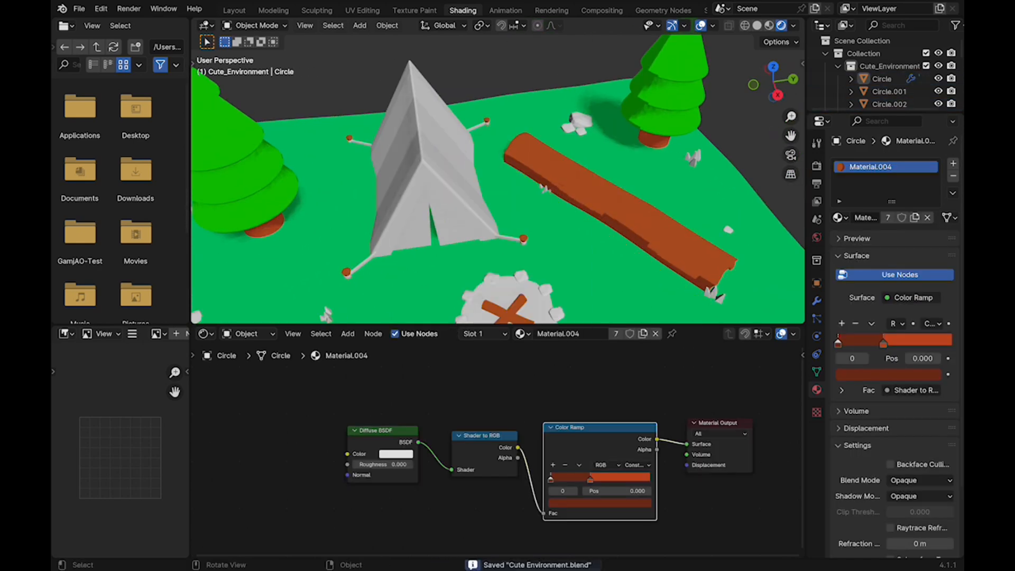
pyautogui.scroll(-4, 568, 194)
pyautogui.scroll(3, 568, 194)
pyautogui.hotkey('ctrl', 's')
# Give the large grass tuft its own copy of the foliage material, set its light stop to 00CE1E, and copy that hex code.
pyautogui.click(555, 244)
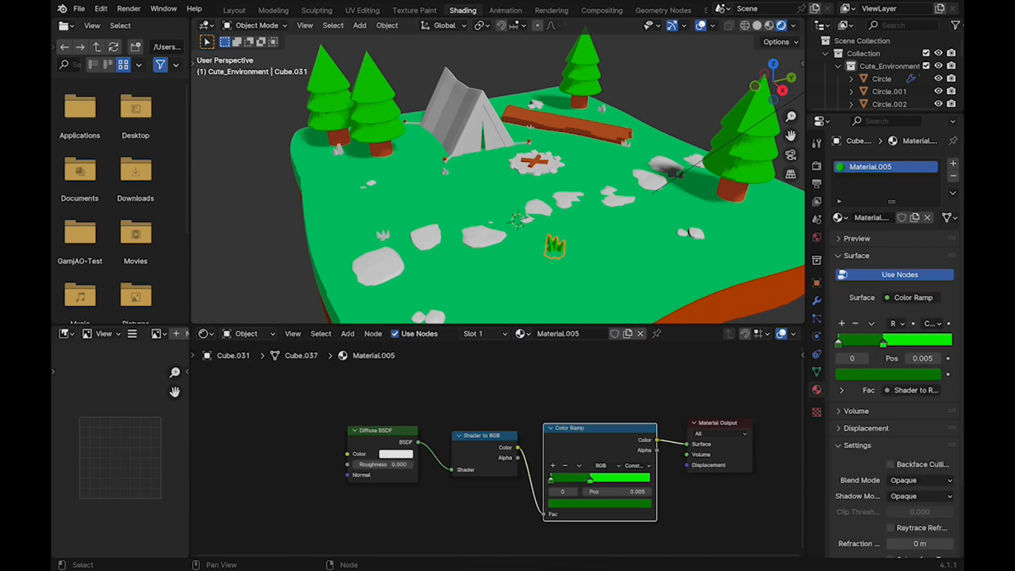
pyautogui.click(590, 479)
pyautogui.click(600, 503)
pyautogui.moveTo(643, 360)
pyautogui.mouseDown()
pyautogui.moveTo(643, 379)
pyautogui.moveTo(643, 370)
pyautogui.mouseUp()
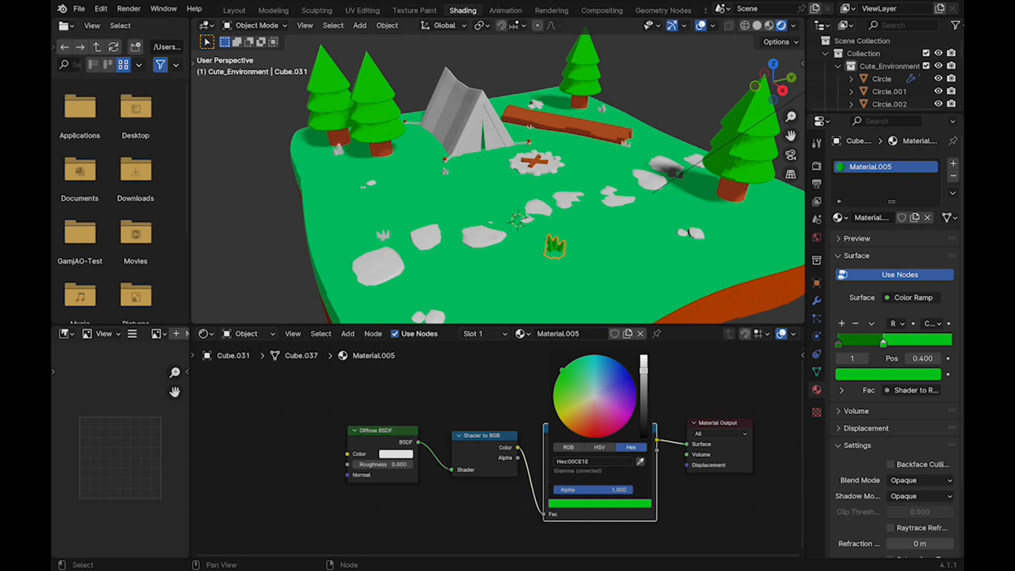
pyautogui.hotkey('alt', 'a')
pyautogui.click(554, 246)
pyautogui.click(599, 503)
pyautogui.press('super+c')
pyautogui.press('Return')
# Paste the hex code into the dark stop of Material.005, darken it to 007A12, and save.
pyautogui.click(550, 479)
pyautogui.click(600, 503)
pyautogui.click(582, 461)
pyautogui.press('super+v')
pyautogui.press('Return')
pyautogui.moveTo(643, 370); pyautogui.dragTo(643, 397)
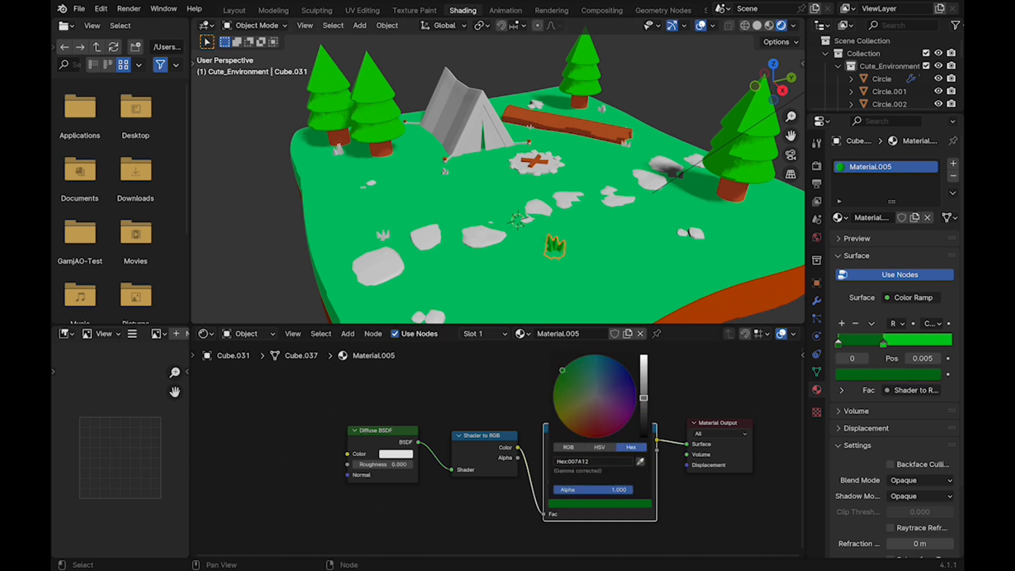
pyautogui.hotkey('alt', 'a')
pyautogui.press('super+s')
# Link Material.005 from the colored grass tuft to all the other grass tufts on the terrain and save.
pyautogui.click(383, 235)
pyautogui.keyDown('shift'); pyautogui.click(444, 171); pyautogui.keyUp('shift')
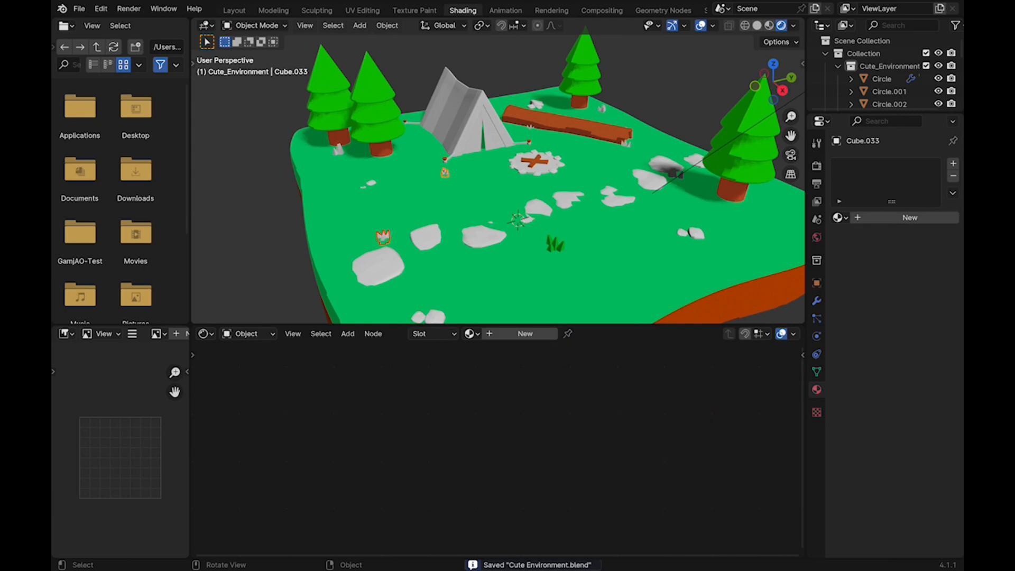
pyautogui.moveTo(520, 182); pyautogui.dragTo(465, 206, button='middle')
pyautogui.moveTo(555, 211); pyautogui.dragTo(607, 219, button='middle')
pyautogui.keyDown('shift'); pyautogui.click(621, 224); pyautogui.keyUp('shift')
pyautogui.keyDown('shift'); pyautogui.click(580, 176); pyautogui.keyUp('shift')
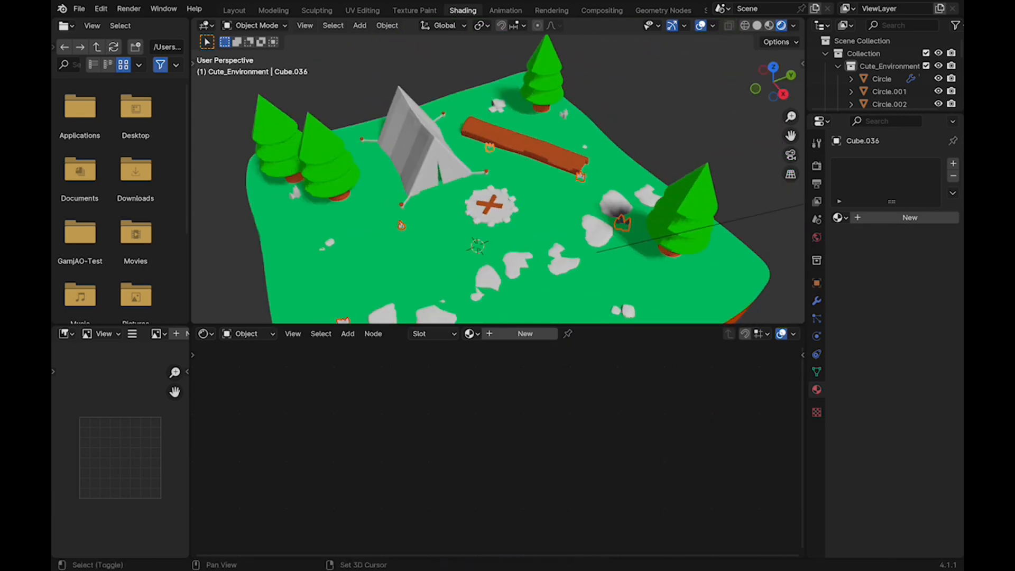
pyautogui.keyDown('shift'); pyautogui.click(294, 193); pyautogui.keyUp('shift')
pyautogui.moveTo(301, 193); pyautogui.dragTo(412, 164, button='middle')
pyautogui.scroll(-2, 402, 164)
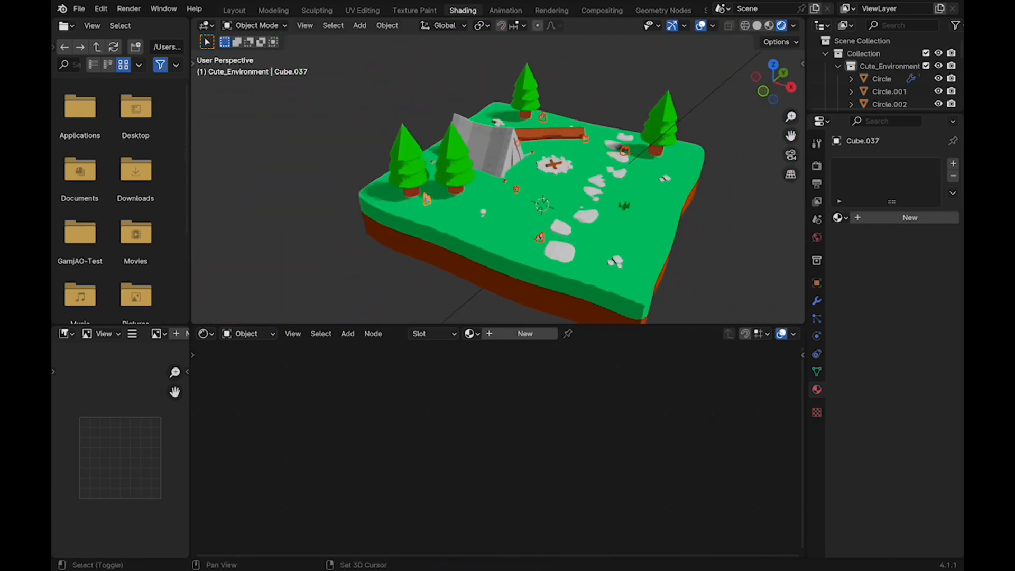
pyautogui.keyDown('shift'); pyautogui.click(624, 207); pyautogui.keyUp('shift')
pyautogui.hotkey('ctrl', 'l')
pyautogui.click(625, 207)
pyautogui.hotkey('alt', 'a')
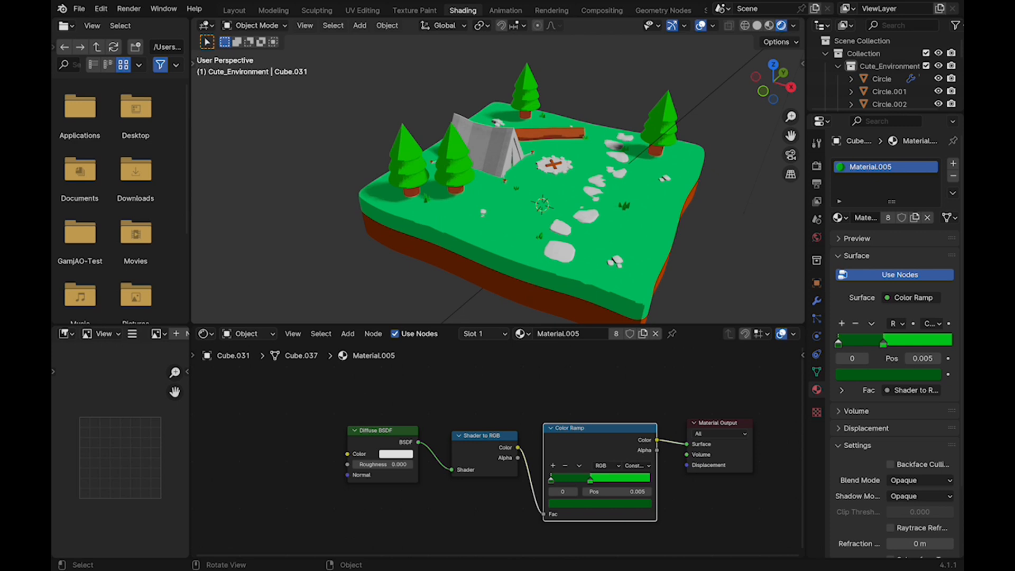
pyautogui.scroll(2, 624, 207)
pyautogui.press('super+s')
# Assign a separate copy of the earth material to the largest small rock near the terrain's front corner.
pyautogui.moveTo(614, 217); pyautogui.dragTo(550, 264, button='middle')
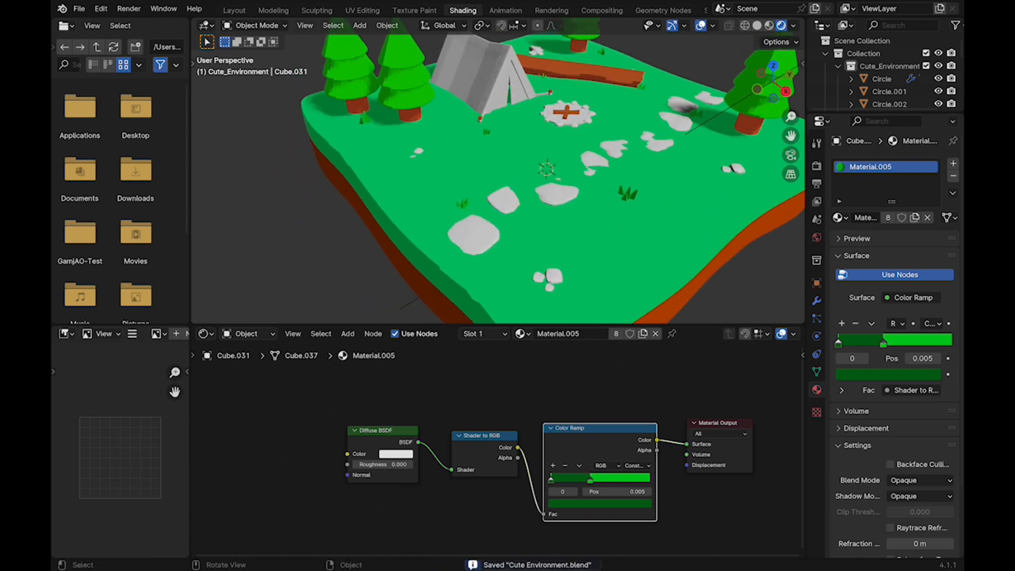
pyautogui.click(552, 276)
pyautogui.click(472, 334)
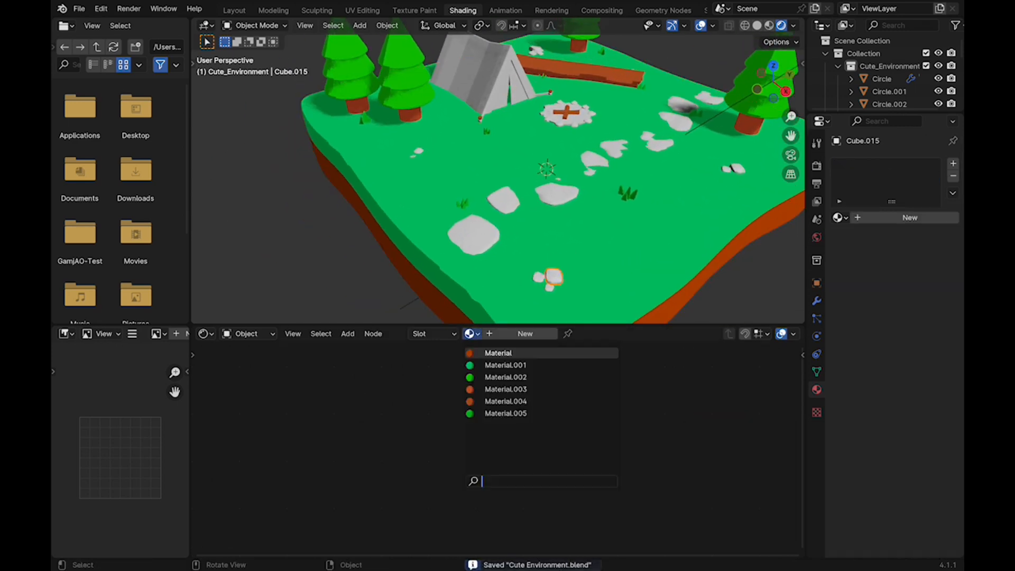
pyautogui.click(497, 353)
pyautogui.click(640, 334)
# Change the light ramp stop of Material.006 from brown to a neutral gray.
pyautogui.click(603, 392)
pyautogui.click(589, 480)
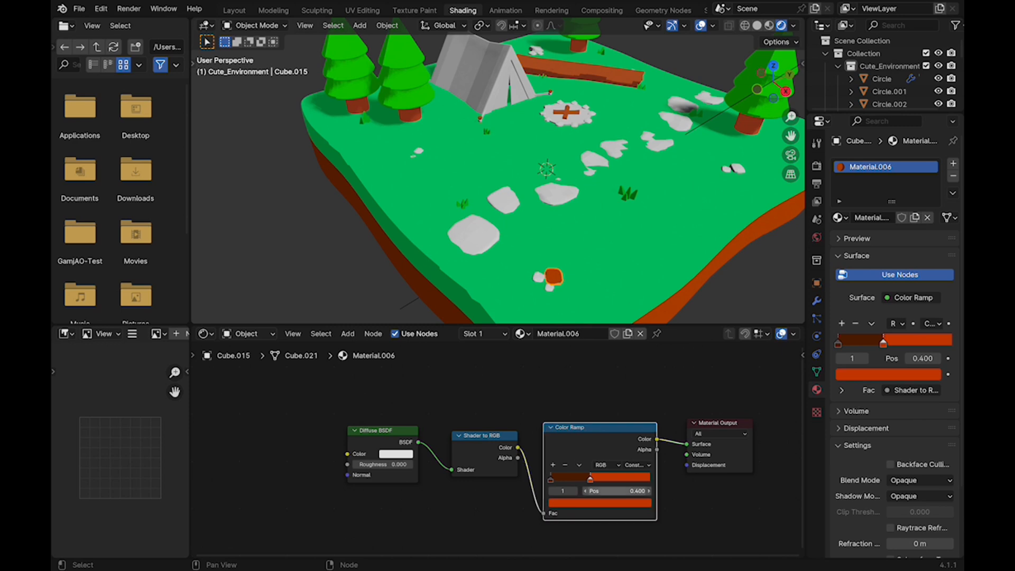
pyautogui.click(599, 502)
pyautogui.moveTo(643, 412); pyautogui.dragTo(643, 390)
# Change the dark ramp stop of Material.006 to a dark gray, clear the selection, and save.
pyautogui.click(551, 479)
pyautogui.click(599, 502)
pyautogui.click(605, 512)
pyautogui.click(600, 502)
pyautogui.click(551, 480)
pyautogui.click(600, 503)
pyautogui.moveTo(643, 437); pyautogui.dragTo(644, 412)
pyautogui.moveTo(643, 283); pyautogui.dragTo(629, 251, button='middle')
pyautogui.hotkey('alt', 'a')
pyautogui.hotkey('ctrl', 's')
# Slightly darken the gray light stop of Material.006.
pyautogui.click(590, 479)
pyautogui.click(599, 503)
pyautogui.moveTo(643, 390)
pyautogui.mouseDown()
pyautogui.moveTo(643, 382)
pyautogui.moveTo(643, 392)
pyautogui.mouseUp()
# Link Material.006 from the gray small rock to the other small scattered rocks, clear the selection, and save.
pyautogui.keyDown('shift'); pyautogui.click(557, 298); pyautogui.keyUp('shift')
pyautogui.keyDown('shift'); pyautogui.click(546, 287); pyautogui.keyUp('shift')
pyautogui.scroll(2, 548, 286)
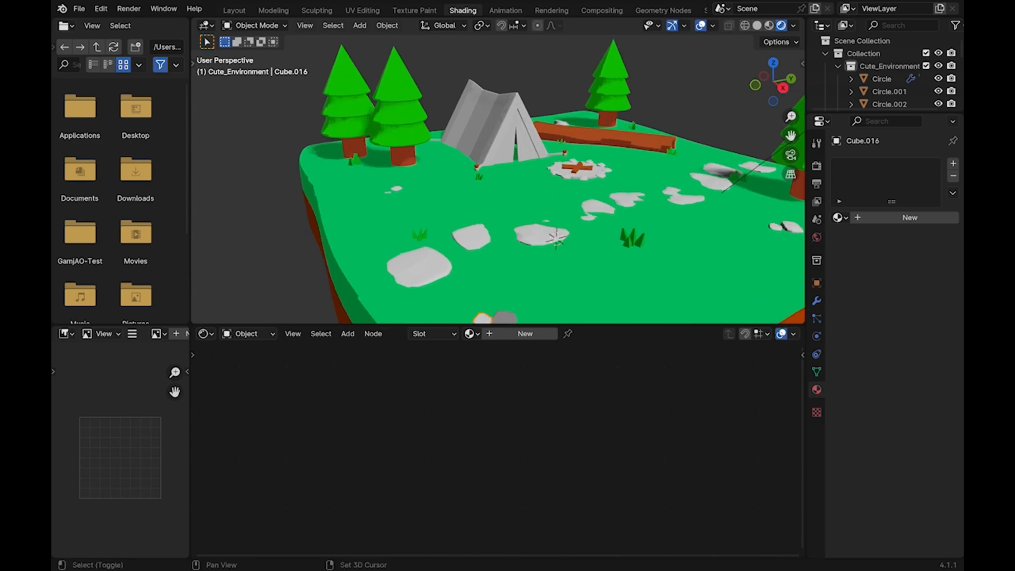
pyautogui.keyDown('shift'); pyautogui.click(422, 197); pyautogui.keyUp('shift')
pyautogui.moveTo(497, 179); pyautogui.dragTo(510, 207, button='middle')
pyautogui.hotkey('ctrl', 'z')
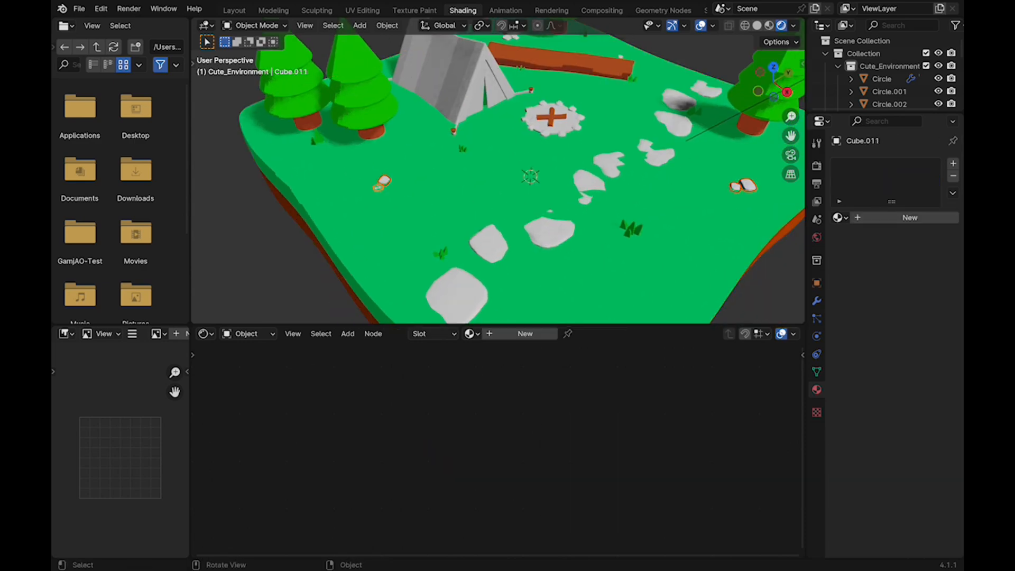
pyautogui.keyDown('shift'); pyautogui.moveTo(378, 190); pyautogui.dragTo(375, 249, button='middle'); pyautogui.keyUp('shift')
pyautogui.keyDown('shift'); pyautogui.click(617, 103); pyautogui.keyUp('shift')
pyautogui.scroll(-2, 581, 159)
pyautogui.moveTo(328, 153); pyautogui.dragTo(713, 135, button='middle')
pyautogui.scroll(2, 498, 170)
pyautogui.keyDown('shift'); pyautogui.click(405, 246); pyautogui.keyUp('shift')
pyautogui.hotkey('ctrl', 'l')
pyautogui.click(398, 244)
pyautogui.hotkey('alt', 'a')
pyautogui.hotkey('ctrl', 's')
# Link Material.006 from the small rock to the large front stepping stone and save.
pyautogui.moveTo(397, 233); pyautogui.dragTo(438, 222, button='middle')
pyautogui.click(380, 193)
pyautogui.keyDown('shift'); pyautogui.click(421, 231); pyautogui.keyUp('shift')
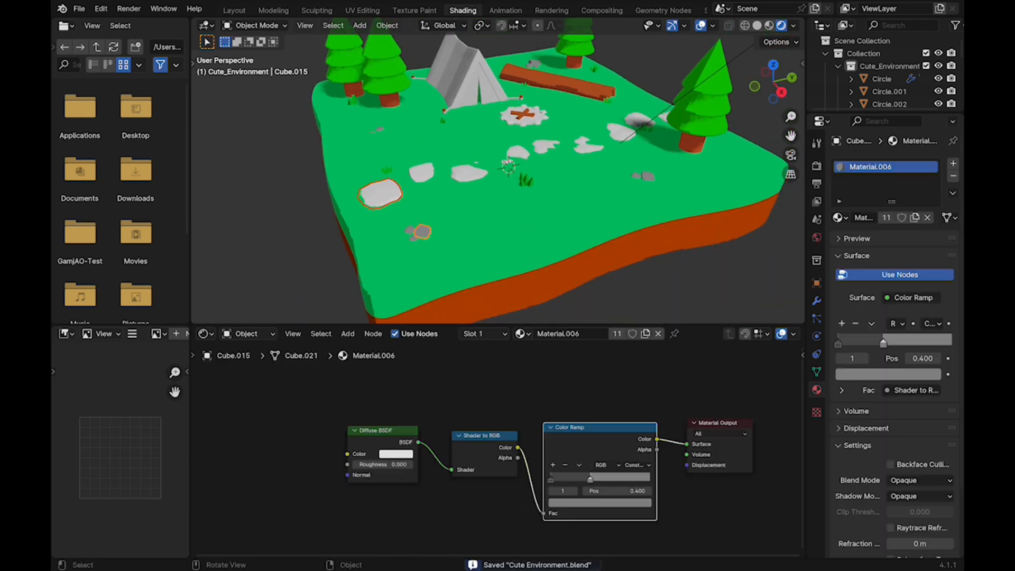
pyautogui.hotkey('ctrl', 'l')
pyautogui.click(423, 234)
pyautogui.click(383, 194)
pyautogui.hotkey('ctrl', 's')
# Make the front stepping stone's material a separate copy, Material.007, and lighten its light ramp stop to gray ABABAB at position 0.405.
pyautogui.scroll(1, 391, 201)
pyautogui.click(616, 334)
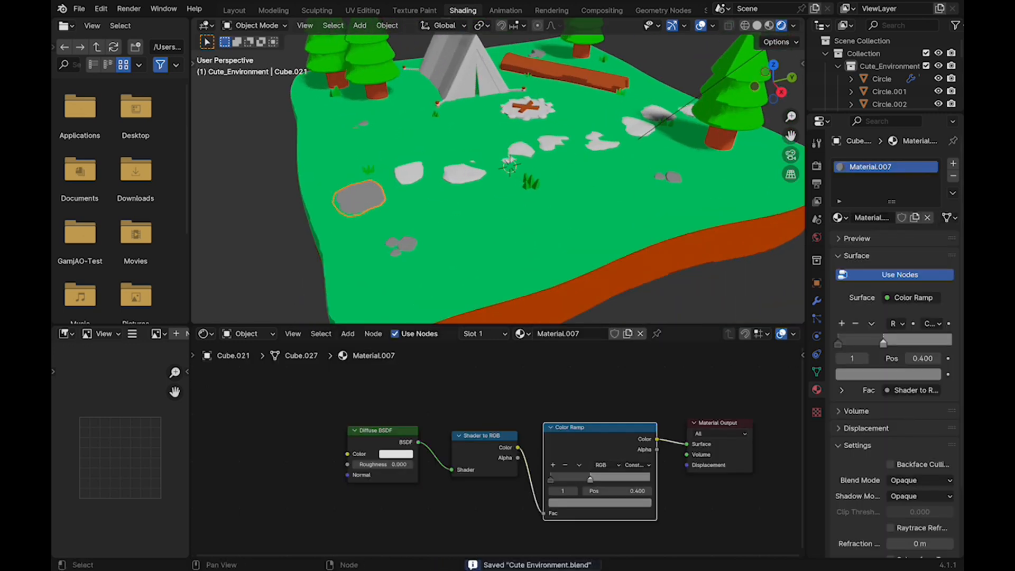
pyautogui.moveTo(590, 478); pyautogui.dragTo(590, 478)
pyautogui.click(599, 502)
pyautogui.moveTo(643, 390); pyautogui.dragTo(643, 382)
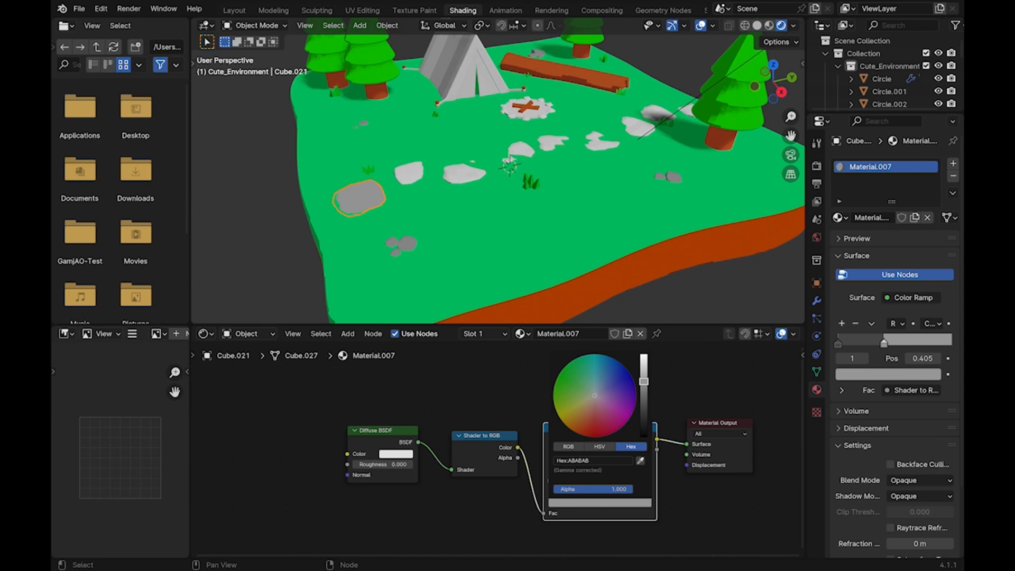
pyautogui.hotkey('alt', 'a')
# Save the file and slightly lighten the dark gray ramp stop of Material.007.
pyautogui.moveTo(413, 200); pyautogui.dragTo(486, 192, button='middle')
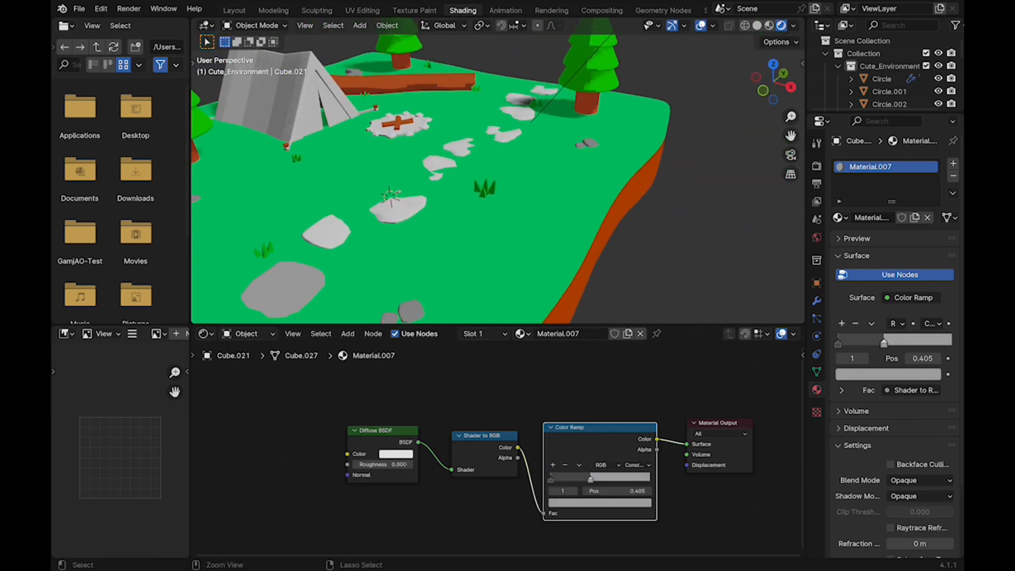
pyautogui.hotkey('ctrl', 's')
pyautogui.click(549, 478)
pyautogui.click(599, 503)
pyautogui.moveTo(643, 410); pyautogui.dragTo(643, 405)
# Link Material.007 from the front stepping stone to all the other path stones, clear the selection, and save.
pyautogui.click(330, 231)
pyautogui.keyDown('shift'); pyautogui.click(397, 207); pyautogui.keyUp('shift')
pyautogui.keyDown('shift'); pyautogui.click(436, 168); pyautogui.keyUp('shift')
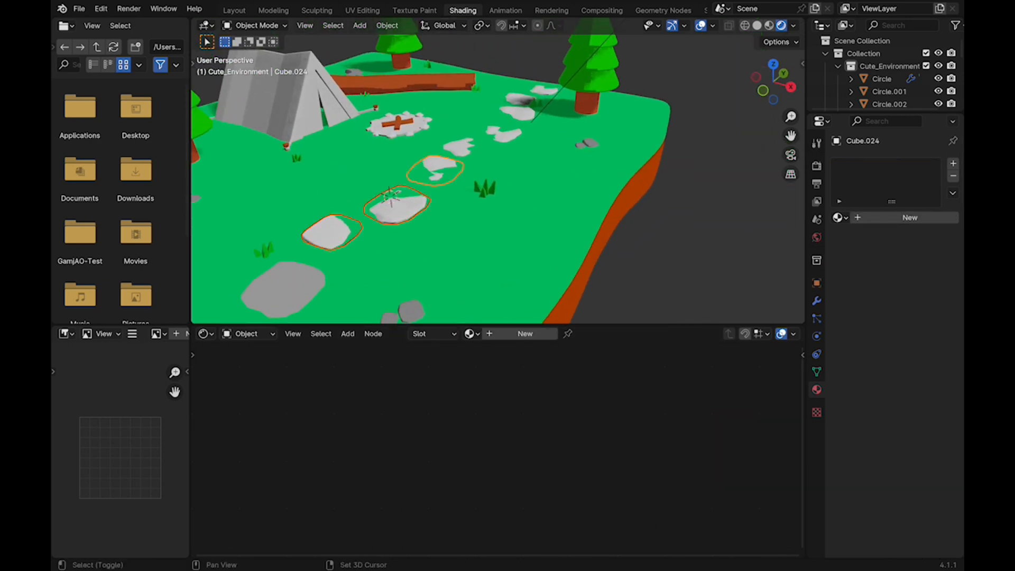
pyautogui.keyDown('shift'); pyautogui.click(545, 91); pyautogui.keyUp('shift')
pyautogui.keyDown('shift'); pyautogui.moveTo(528, 116); pyautogui.dragTo(629, 93, button='middle'); pyautogui.keyUp('shift')
pyautogui.keyDown('shift'); pyautogui.click(433, 244); pyautogui.keyUp('shift')
pyautogui.hotkey('ctrl', 'l')
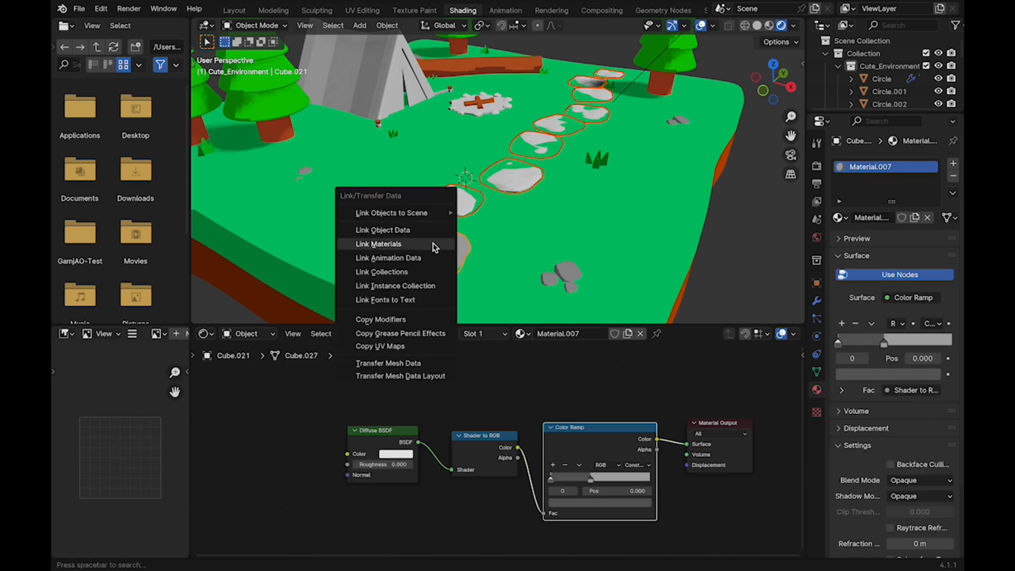
pyautogui.click(433, 245)
pyautogui.hotkey('alt', 'a')
pyautogui.hotkey('ctrl', 's')
# Link Material.006 from the gray rock behind the log to the ring of stones around the campfire and save.
pyautogui.moveTo(433, 207)
pyautogui.mouseDown(button='middle')
pyautogui.moveTo(420, 243)
pyautogui.moveTo(396, 182)
pyautogui.moveTo(388, 219)
pyautogui.moveTo(438, 212)
pyautogui.mouseUp(button='middle')
pyautogui.scroll(-5, 396, 183)
pyautogui.scroll(4, 438, 212)
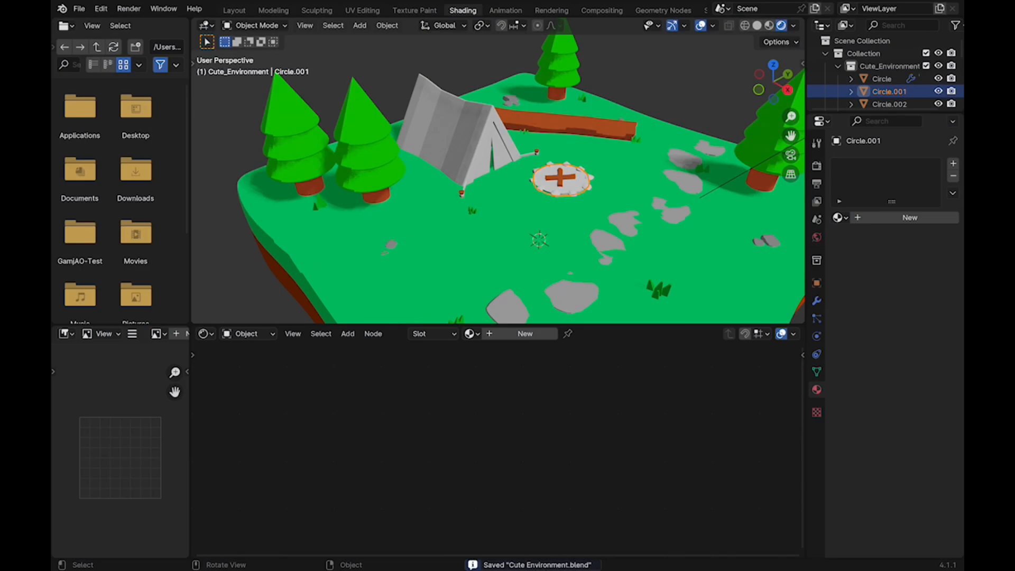
pyautogui.scroll(3, 497, 170)
pyautogui.keyDown('shift'); pyautogui.click(543, 182); pyautogui.keyUp('shift')
pyautogui.keyDown('shift'); pyautogui.click(522, 192); pyautogui.keyUp('shift')
pyautogui.keyDown('shift'); pyautogui.click(514, 208); pyautogui.keyUp('shift')
pyautogui.keyDown('shift'); pyautogui.click(527, 225); pyautogui.keyUp('shift')
pyautogui.keyDown('shift'); pyautogui.click(552, 235); pyautogui.keyUp('shift')
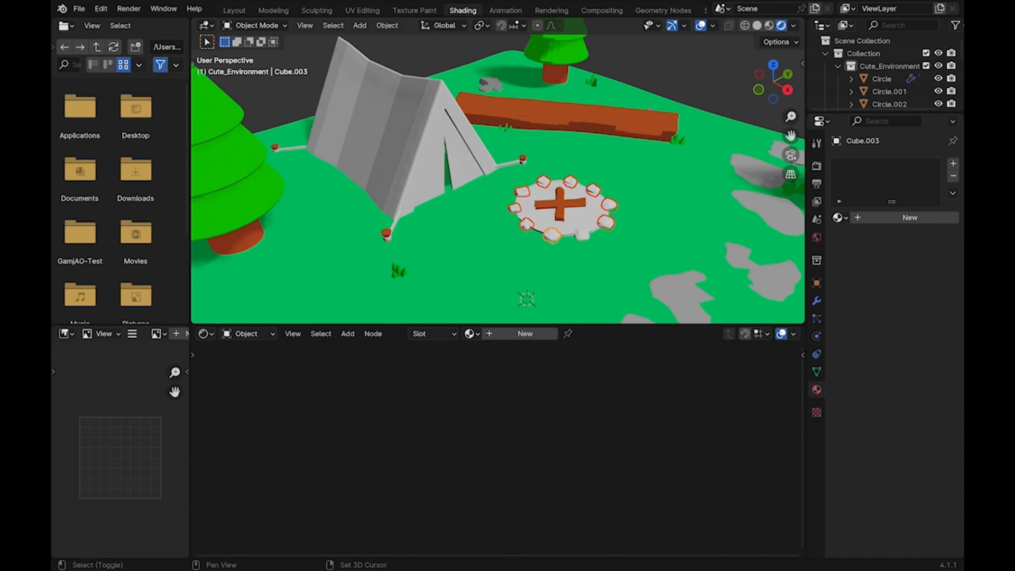
pyautogui.keyDown('shift'); pyautogui.click(491, 85); pyautogui.keyUp('shift')
pyautogui.hotkey('ctrl', 'l')
pyautogui.click(492, 84)
pyautogui.hotkey('alt', 'a')
pyautogui.hotkey('ctrl', 's')
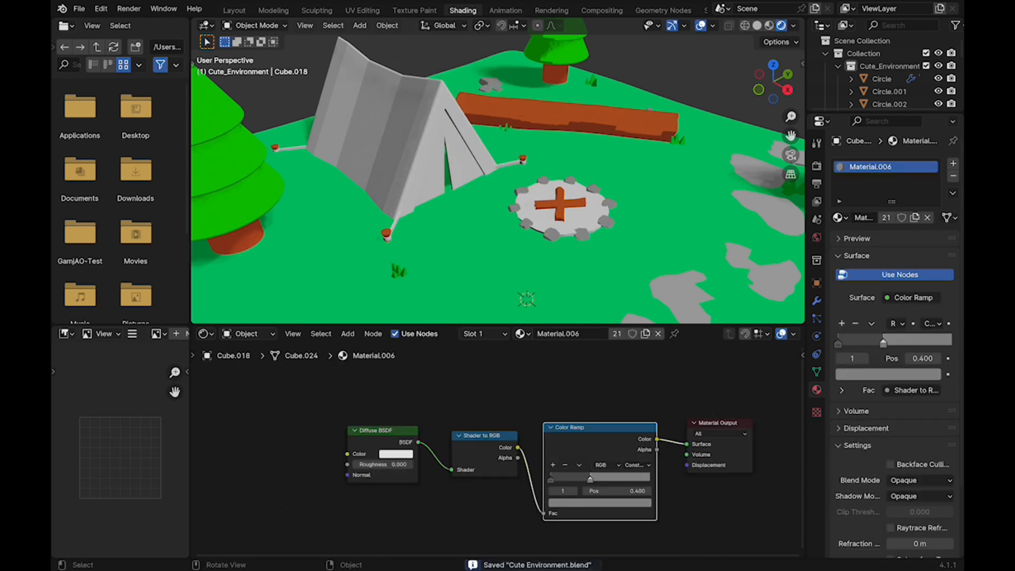
# Assign a separate copy of Material.006 to the campfire's round base and change its light ramp stop to sandy yellow.
pyautogui.click(576, 218)
pyautogui.click(469, 334)
pyautogui.click(491, 425)
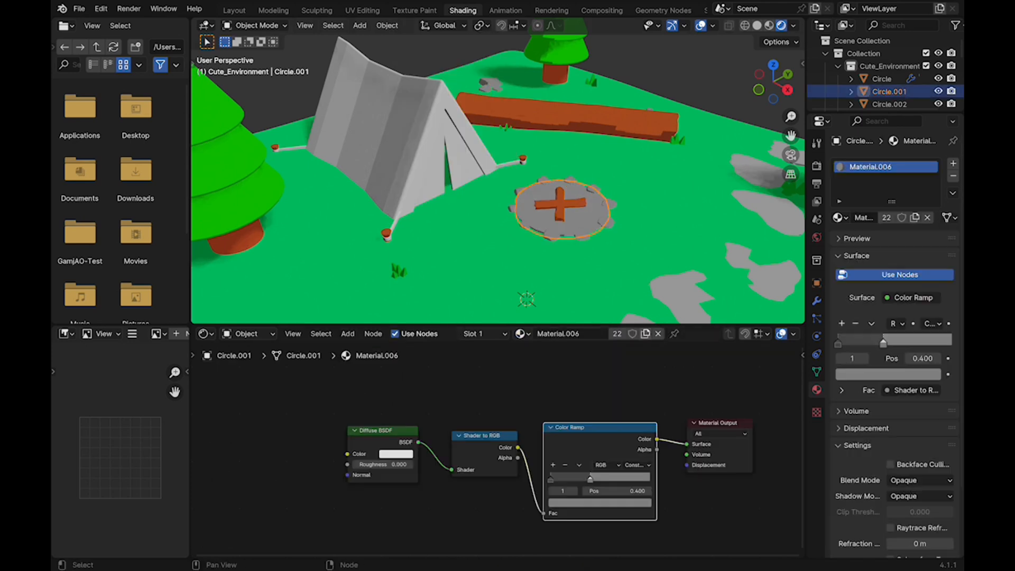
pyautogui.click(600, 503)
pyautogui.moveTo(643, 387); pyautogui.dragTo(643, 367)
pyautogui.moveTo(595, 395); pyautogui.dragTo(582, 407)
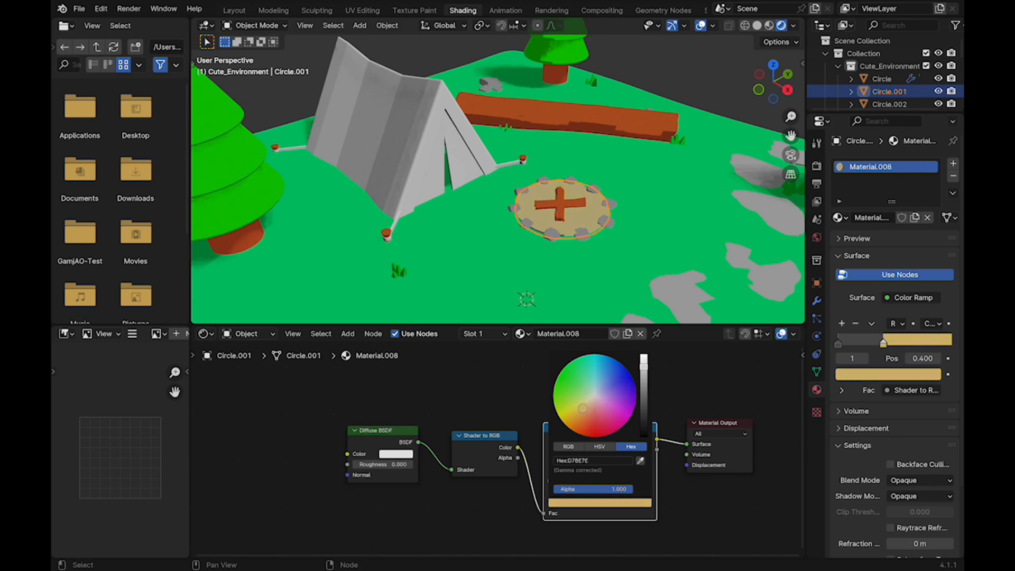
pyautogui.moveTo(643, 367); pyautogui.dragTo(643, 392)
# Set the dark ramp stop of the campfire base's Material.008 to a darker sand color, clear the selection, and save.
pyautogui.click(550, 479)
pyautogui.click(599, 503)
pyautogui.click(595, 461)
pyautogui.press('super+v')
pyautogui.press('Return')
pyautogui.hotkey('alt', 'a')
pyautogui.press('super+s')
# Assign a separate copy of Material.008 to the tent body and set its light ramp stop to orange FFA531.
pyautogui.click(506, 449)
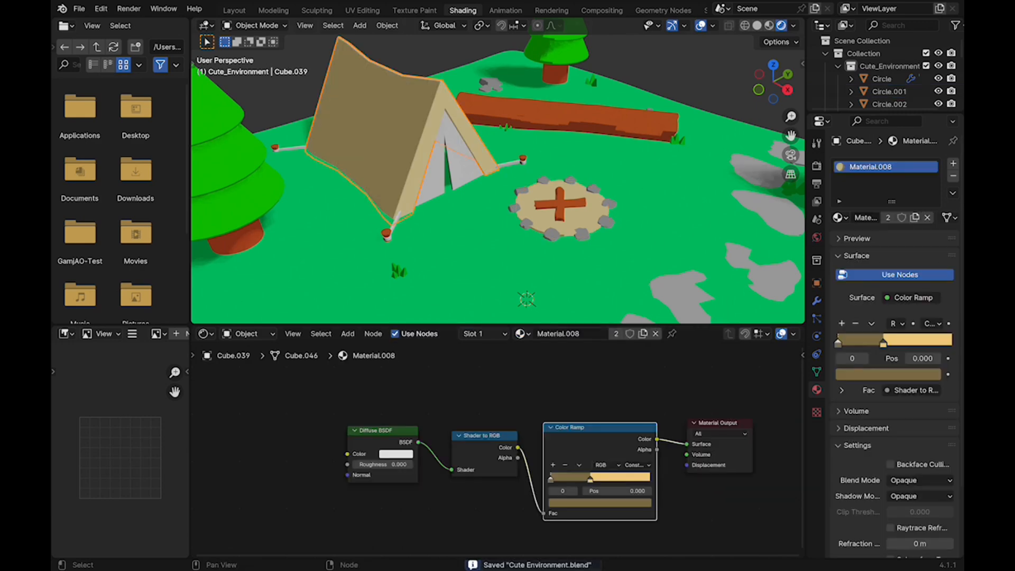
pyautogui.click(590, 478)
pyautogui.click(599, 502)
pyautogui.moveTo(583, 408); pyautogui.dragTo(571, 419)
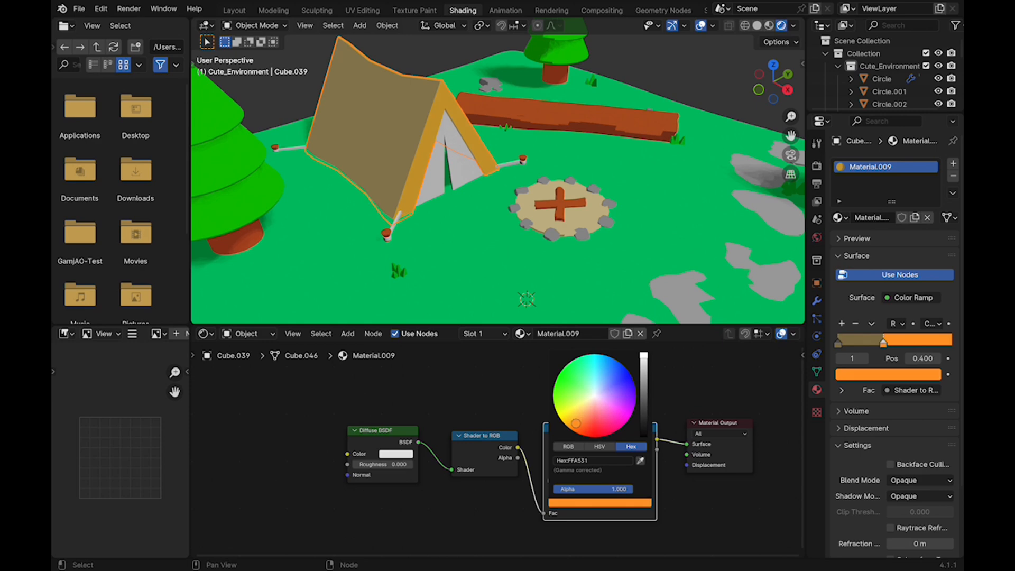
# Copy orange FFA531 to the dark ramp stop of the tent body's Material.009, darken it to brown, and save.
pyautogui.hotkey('ctrl', 'c')
pyautogui.press('Return')
pyautogui.click(551, 479)
pyautogui.click(587, 502)
pyautogui.click(588, 460)
pyautogui.hotkey('ctrl', 'v')
pyautogui.press('Return')
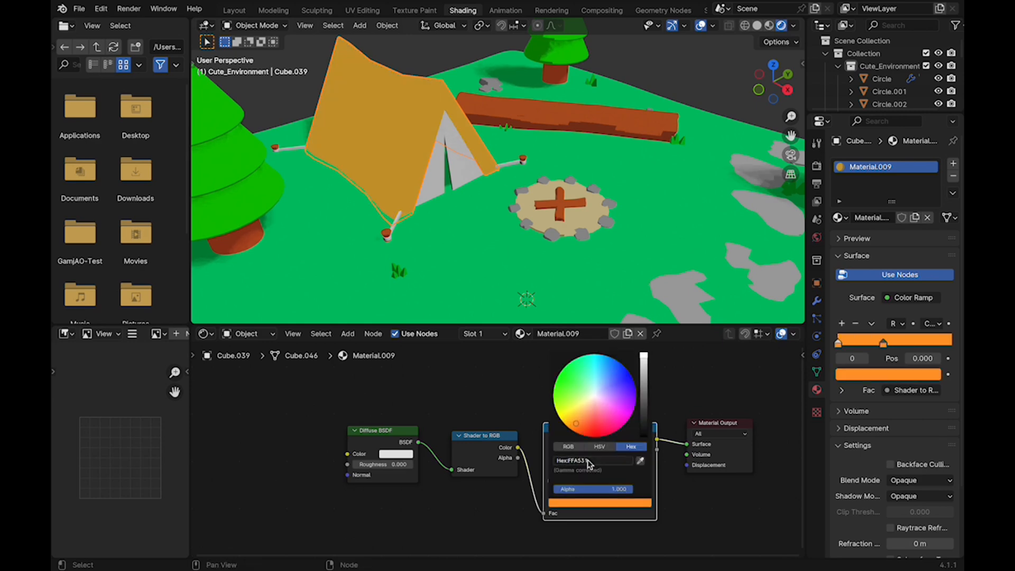
pyautogui.moveTo(643, 356); pyautogui.dragTo(643, 390)
pyautogui.keyDown('shift'); pyautogui.moveTo(492, 191); pyautogui.dragTo(545, 201, button='middle'); pyautogui.keyUp('shift')
pyautogui.hotkey('ctrl', 's')
# Assign a separate copy of Material.009 to the tent's front flaps and set its light ramp stop to reddish orange FF802A.
pyautogui.click(511, 168)
pyautogui.click(471, 334)
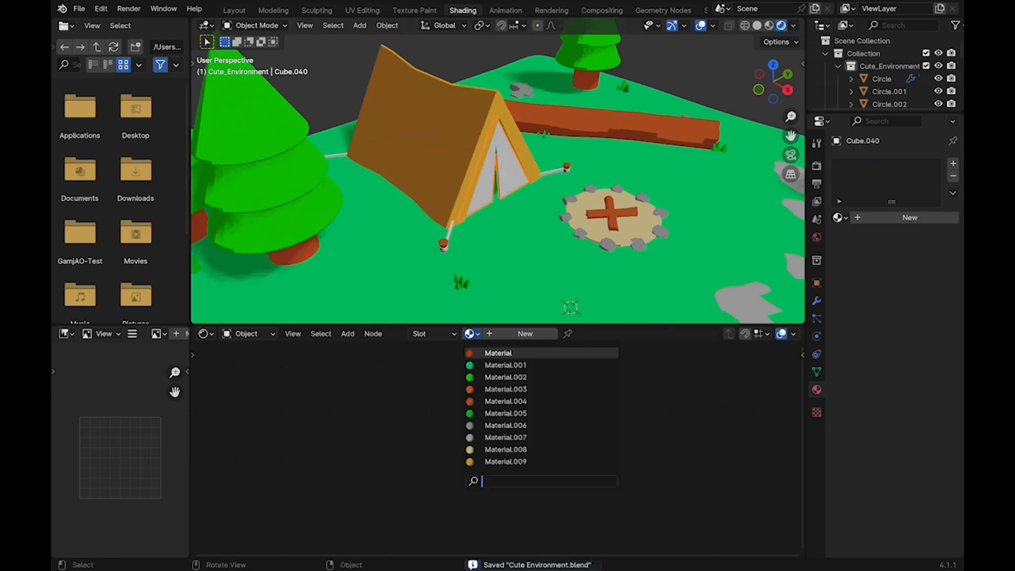
pyautogui.click(505, 461)
pyautogui.click(599, 503)
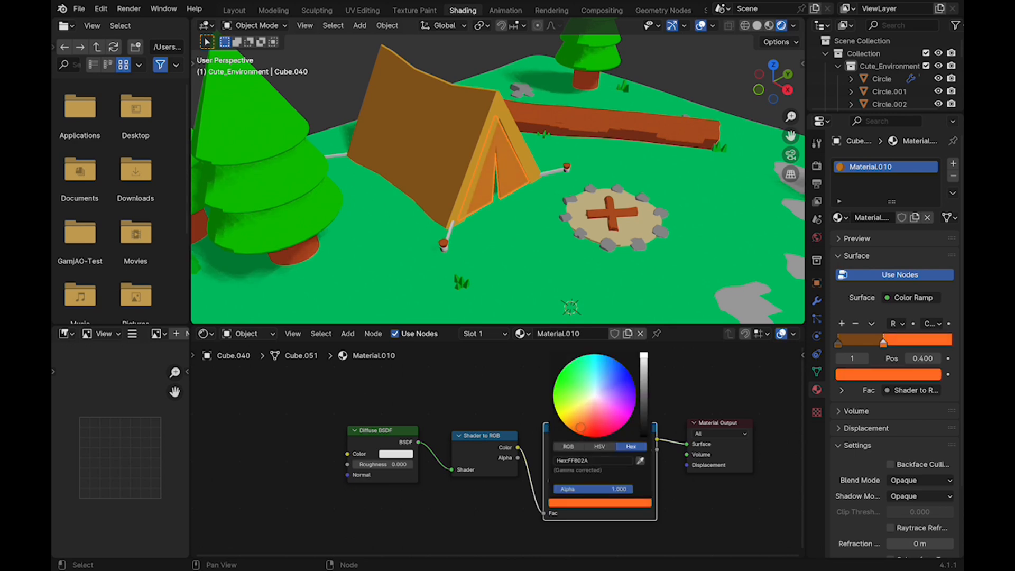
pyautogui.hotkey('ctrl', 'c')
# Set the dark ramp stop of the tent flaps' Material.010 to a darkened reddish orange, clear the selection, and save.
pyautogui.click(552, 480)
pyautogui.click(591, 503)
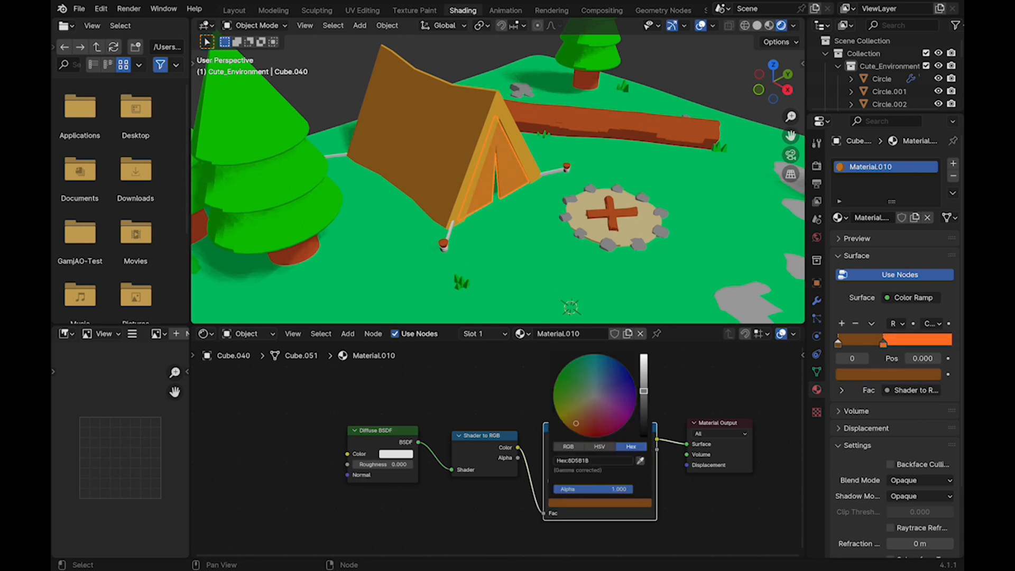
pyautogui.hotkey('ctrl', 'v')
pyautogui.press('Return')
pyautogui.click(643, 391)
pyautogui.hotkey('alt', 'a')
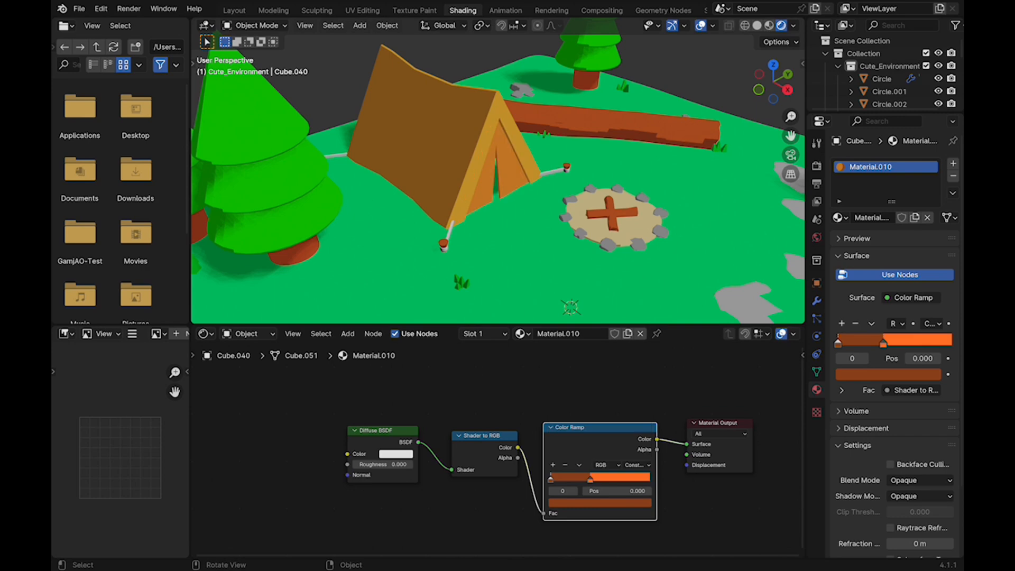
pyautogui.scroll(1, 569, 125)
pyautogui.hotkey('ctrl', 's')
# Link Material.010 from the tent flaps to the four tent ropes and clear the selection.
pyautogui.click(551, 181)
pyautogui.keyDown('shift'); pyautogui.click(290, 161); pyautogui.keyUp('shift')
pyautogui.moveTo(290, 161); pyautogui.dragTo(234, 171, button='middle')
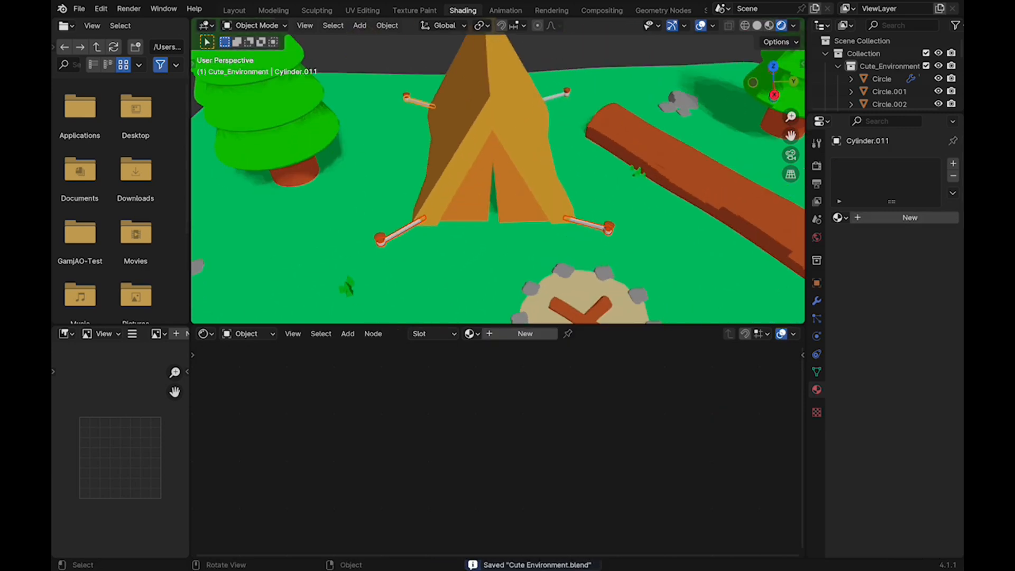
pyautogui.keyDown('shift'); pyautogui.click(517, 214); pyautogui.keyUp('shift')
pyautogui.hotkey('ctrl', 'l')
pyautogui.click(516, 214)
pyautogui.hotkey('alt', 'a')
pyautogui.scroll(-3, 339, 148)
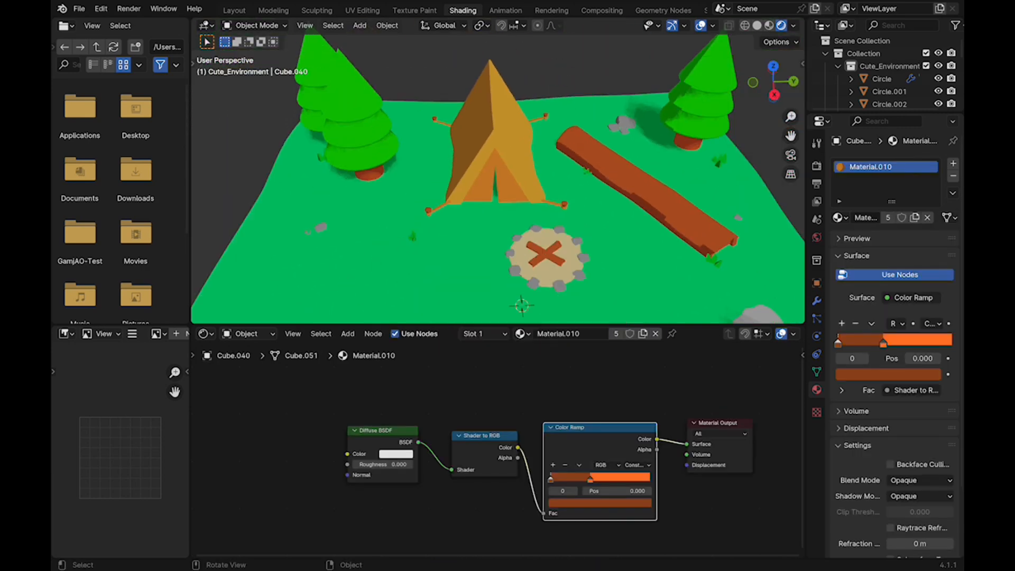
# Add a cube mesh in the Layout workspace and raise it above the terrain.
pyautogui.moveTo(340, 148); pyautogui.dragTo(370, 117, button='middle')
pyautogui.scroll(2, 370, 118)
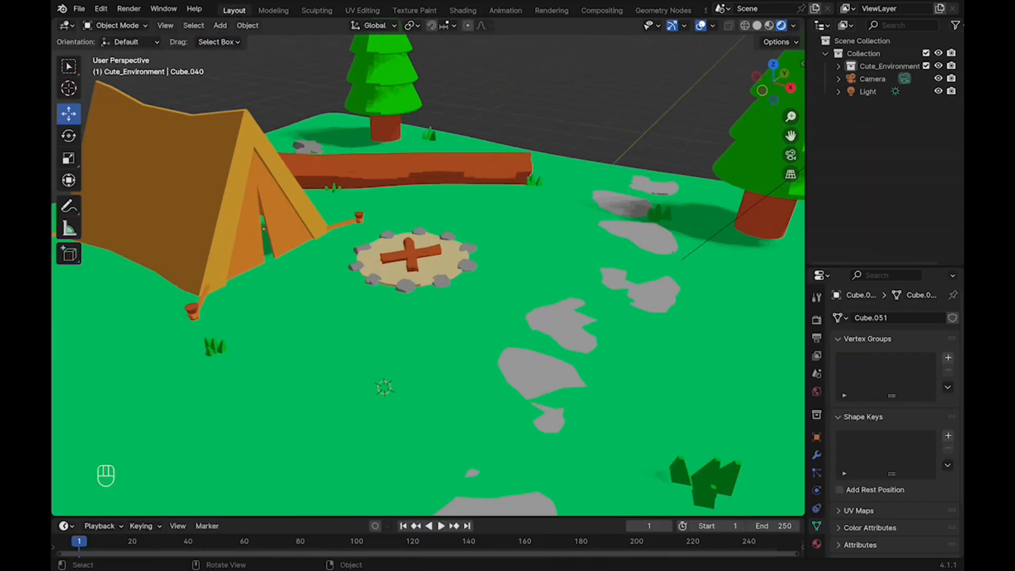
pyautogui.moveTo(454, 317); pyautogui.dragTo(475, 328, button='middle')
pyautogui.hotkey('shift', 'a')
pyautogui.moveTo(299, 265)
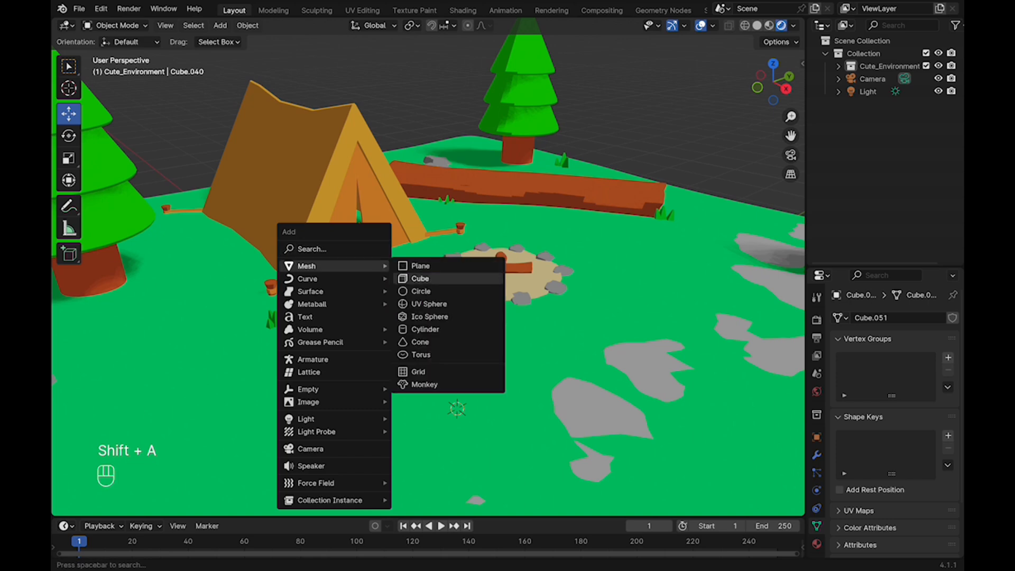
pyautogui.click(412, 277)
pyautogui.moveTo(458, 366); pyautogui.dragTo(462, 210)
# Scale the new cube along Z until it is a thin flat slab.
pyautogui.press('s')
pyautogui.press('z')
pyautogui.click(473, 321)
pyautogui.moveTo(597, 288); pyautogui.dragTo(581, 324, button='middle')
pyautogui.press('s')
pyautogui.press('z')
pyautogui.click(536, 294)
pyautogui.moveTo(549, 412); pyautogui.dragTo(620, 365, button='middle')
pyautogui.press('s')
pyautogui.press('z')
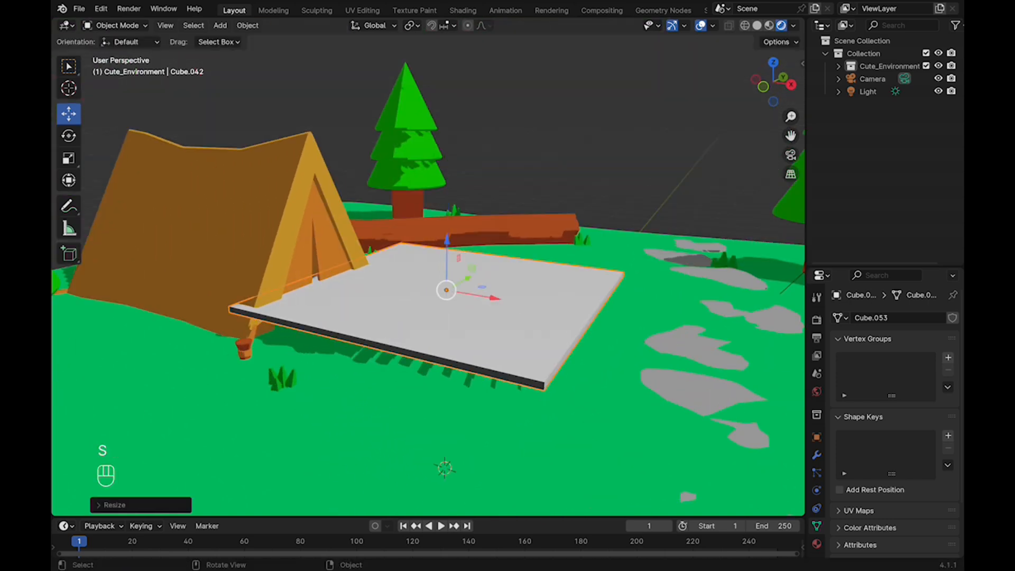
pyautogui.click(550, 317)
# Narrow the slab along the Y axis to suit the tent's width.
pyautogui.moveTo(550, 317); pyautogui.dragTo(460, 394, button='middle')
pyautogui.press('s')
pyautogui.press('y')
pyautogui.click(566, 303)
# Save the file and, in top view, move the slab along X and Y until it sits centered within the tent's footprint.
pyautogui.click(773, 71)
pyautogui.press('super+s')
pyautogui.keyDown('shift'); pyautogui.moveTo(423, 211); pyautogui.dragTo(634, 280, button='middle'); pyautogui.keyUp('shift')
pyautogui.moveTo(638, 272); pyautogui.dragTo(337, 344)
pyautogui.keyDown('shift'); pyautogui.moveTo(338, 345); pyautogui.dragTo(398, 301, button='middle'); pyautogui.keyUp('shift')
pyautogui.moveTo(371, 272); pyautogui.dragTo(372, 262)
pyautogui.keyDown('shift'); pyautogui.moveTo(371, 262); pyautogui.dragTo(385, 292, button='middle'); pyautogui.keyUp('shift')
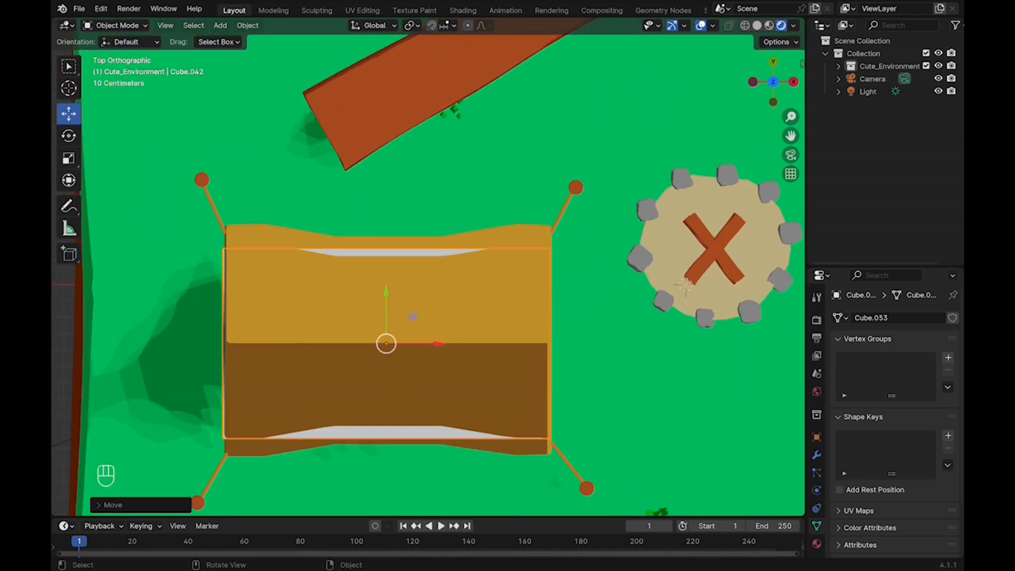
# Scale the floor slab along X and Y to fit inside the tent's footprint and save the file.
pyautogui.press('s')
pyautogui.press('x')
pyautogui.click(575, 361)
pyautogui.press('s')
pyautogui.press('y')
pyautogui.click(599, 389)
pyautogui.press('super+s')
# Lower the slab to the ground inside the tent and fine-tune its width along Y.
pyautogui.moveTo(599, 389); pyautogui.dragTo(465, 296, button='middle')
pyautogui.moveTo(474, 306); pyautogui.dragTo(474, 330)
pyautogui.scroll(2, 474, 330)
pyautogui.keyDown('shift'); pyautogui.moveTo(508, 395); pyautogui.dragTo(505, 376, button='middle'); pyautogui.keyUp('shift')
pyautogui.click(508, 381)
pyautogui.scroll(-1, 598, 396)
pyautogui.moveTo(598, 395); pyautogui.dragTo(617, 401, button='middle')
pyautogui.press('s')
pyautogui.press('y')
pyautogui.click(606, 403)
pyautogui.moveTo(474, 321); pyautogui.dragTo(475, 329)
# Link the orange material of the tent's door flaps to the floor slab.
pyautogui.click(365, 185)
pyautogui.moveTo(365, 185)
pyautogui.mouseDown(button='middle')
pyautogui.moveTo(301, 193)
pyautogui.moveTo(365, 190)
pyautogui.mouseUp(button='middle')
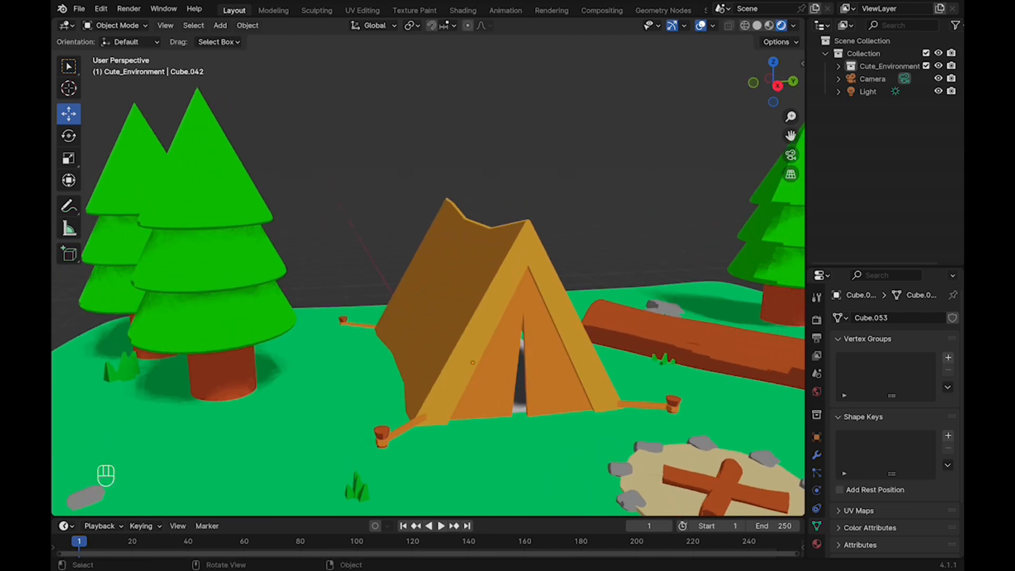
pyautogui.press('super+l')
pyautogui.click(550, 353)
pyautogui.click(597, 227)
# Lengthen the floor slab slightly along X so it reaches the tent entrance and save the file.
pyautogui.moveTo(597, 227)
pyautogui.mouseDown(button='middle')
pyautogui.moveTo(619, 236)
pyautogui.moveTo(583, 223)
pyautogui.mouseUp(button='middle')
pyautogui.keyDown('shift'); pyautogui.moveTo(584, 223); pyautogui.dragTo(520, 169, button='middle'); pyautogui.keyUp('shift')
pyautogui.click(601, 459)
pyautogui.moveTo(601, 459); pyautogui.dragTo(651, 489, button='middle')
pyautogui.press('s')
pyautogui.press('x')
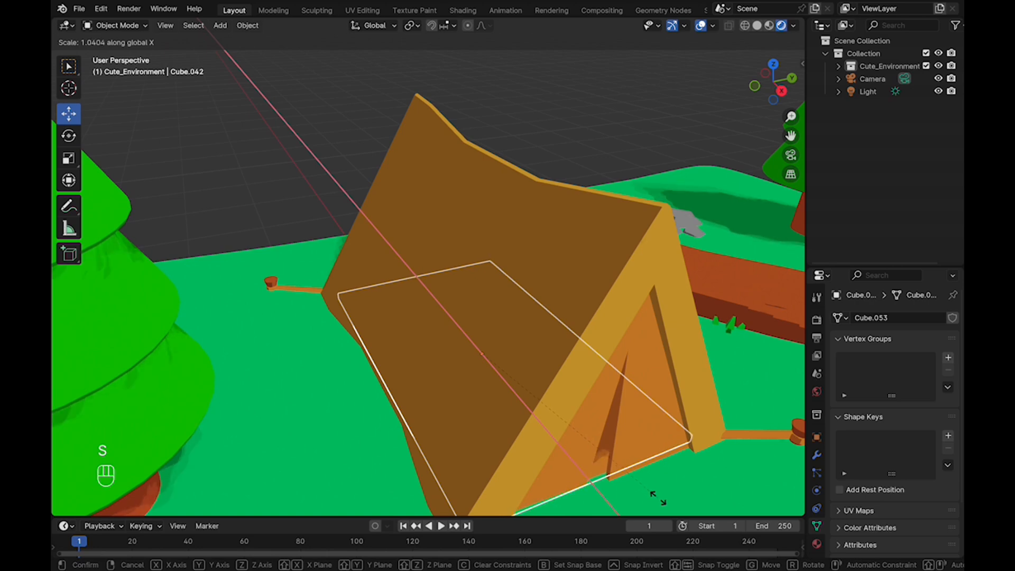
pyautogui.click(655, 495)
pyautogui.press('super+s')
# In the Shading workspace, make the slab's material a single-user copy and save the file.
pyautogui.click(468, 11)
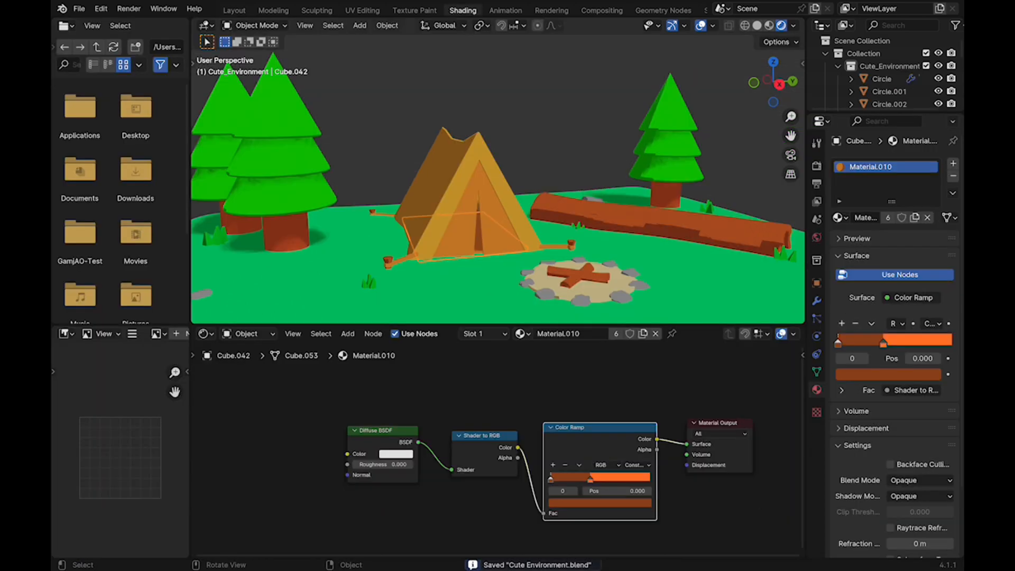
pyautogui.click(590, 478)
pyautogui.scroll(3, 399, 244)
pyautogui.press('super+s')
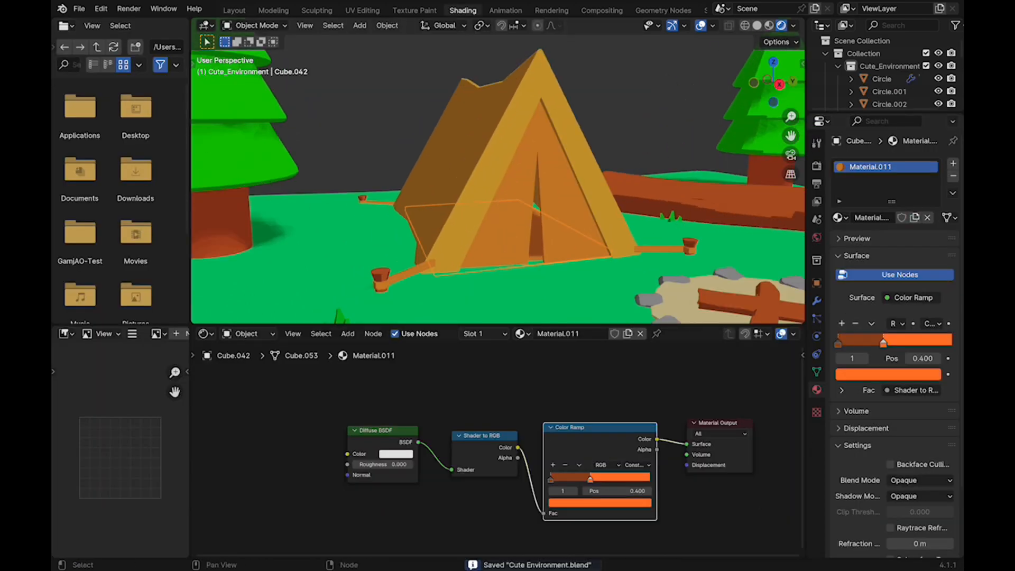
# Try yellow FFF477 on the slab material's light Color Ramp stop and recolor the dark stop to a muted brown.
pyautogui.click(600, 502)
pyautogui.moveTo(582, 426); pyautogui.dragTo(584, 422)
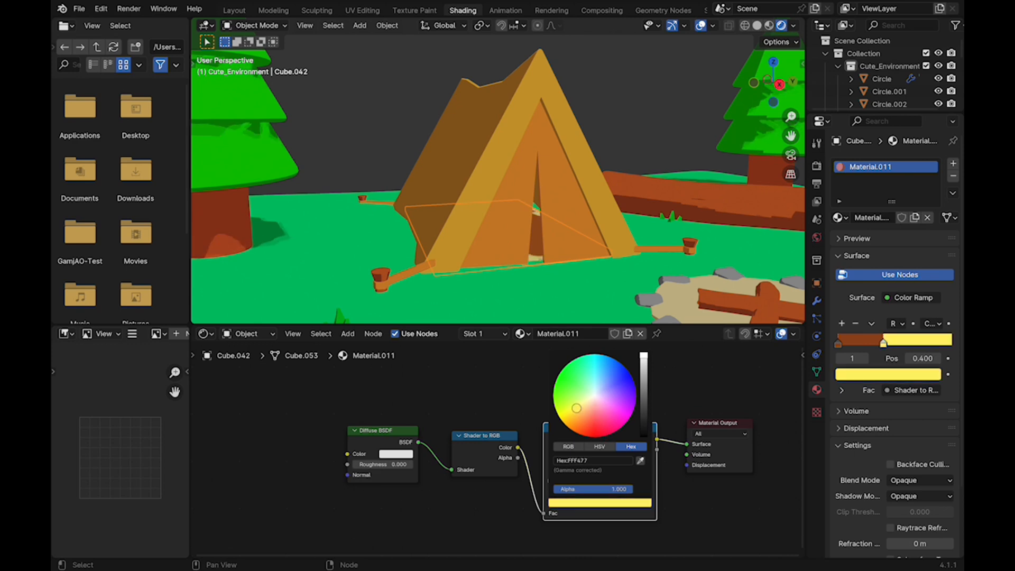
pyautogui.click(554, 478)
pyautogui.click(592, 502)
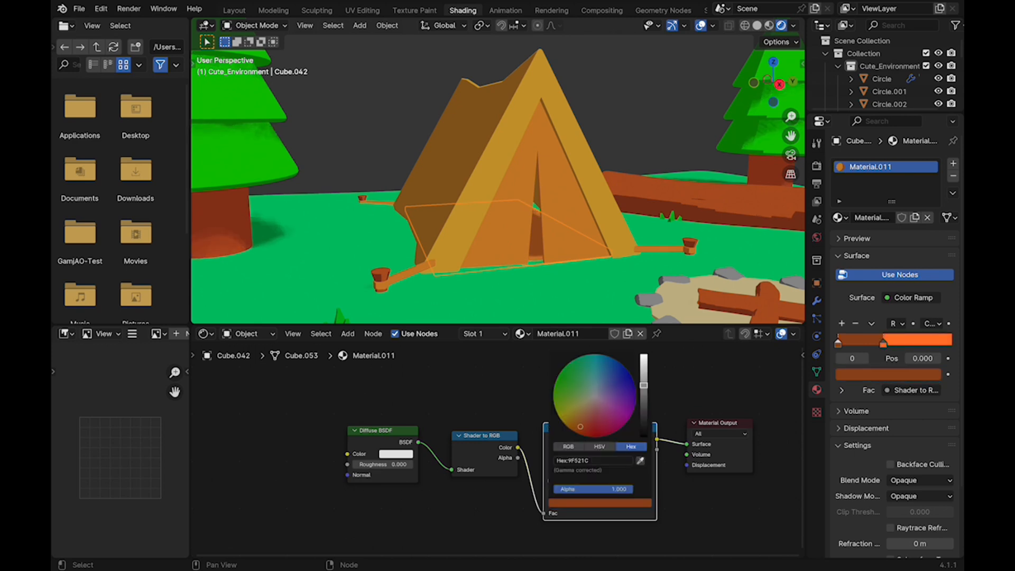
pyautogui.press('Return')
# Set the light Color Ramp stop to hex 9F6935, brighten it to FFA855 and save the file.
pyautogui.click(590, 478)
pyautogui.click(599, 502)
pyautogui.click(597, 462)
pyautogui.write('9F6935')
pyautogui.press('Return')
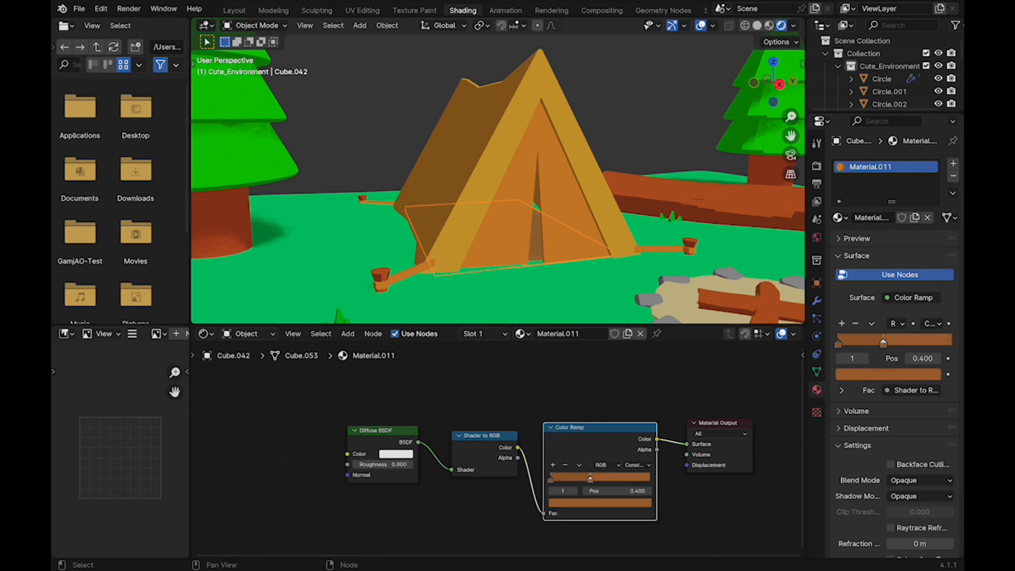
pyautogui.click(600, 502)
pyautogui.moveTo(643, 386); pyautogui.dragTo(643, 354)
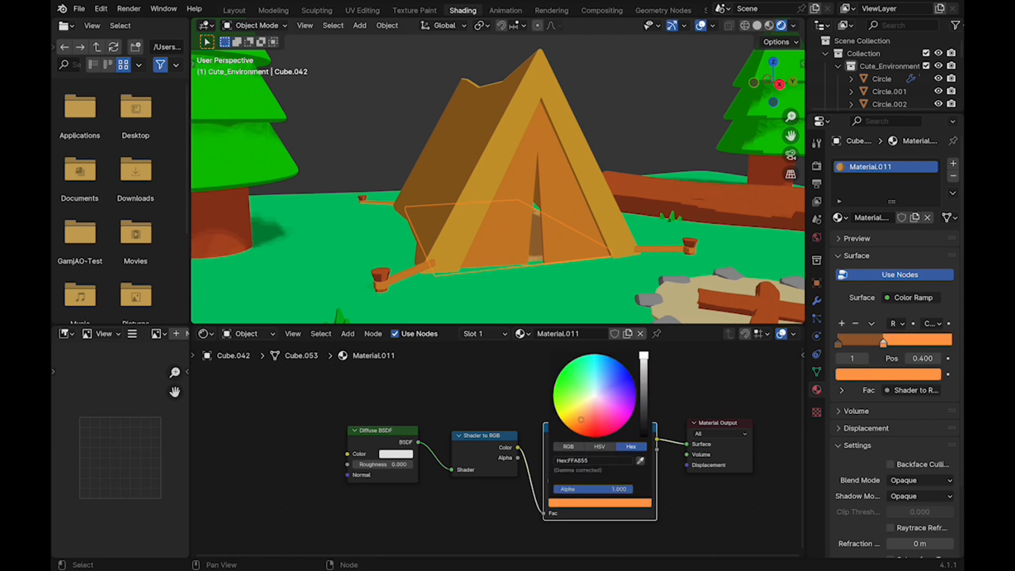
pyautogui.press('super+s')
# Adjust the grey of the stepping stones' light Color Ramp stop and save the file.
pyautogui.scroll(-5, 609, 122)
pyautogui.moveTo(609, 122); pyautogui.dragTo(664, 174, button='middle')
pyautogui.click(591, 478)
pyautogui.click(599, 502)
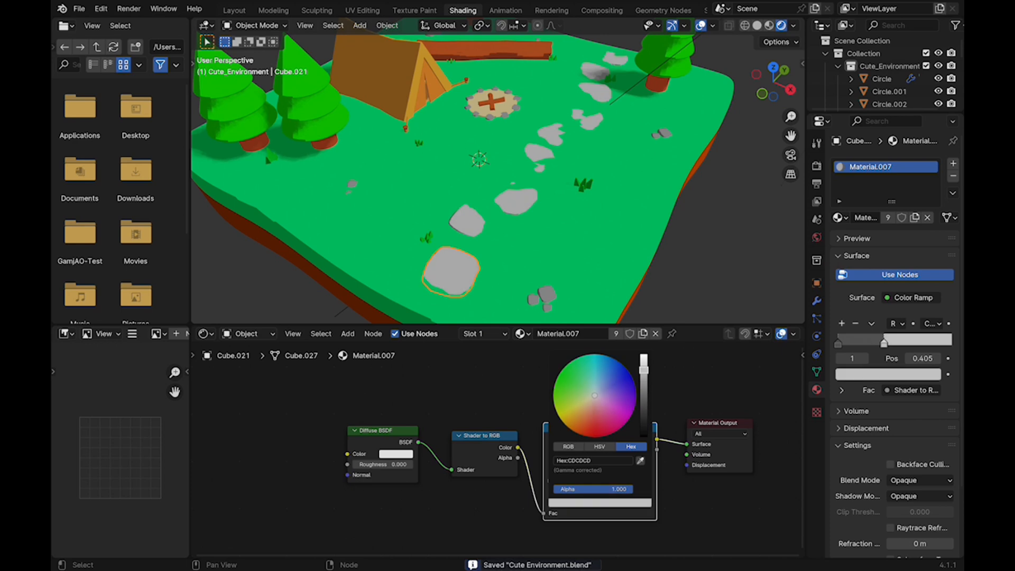
pyautogui.scroll(-3, 497, 169)
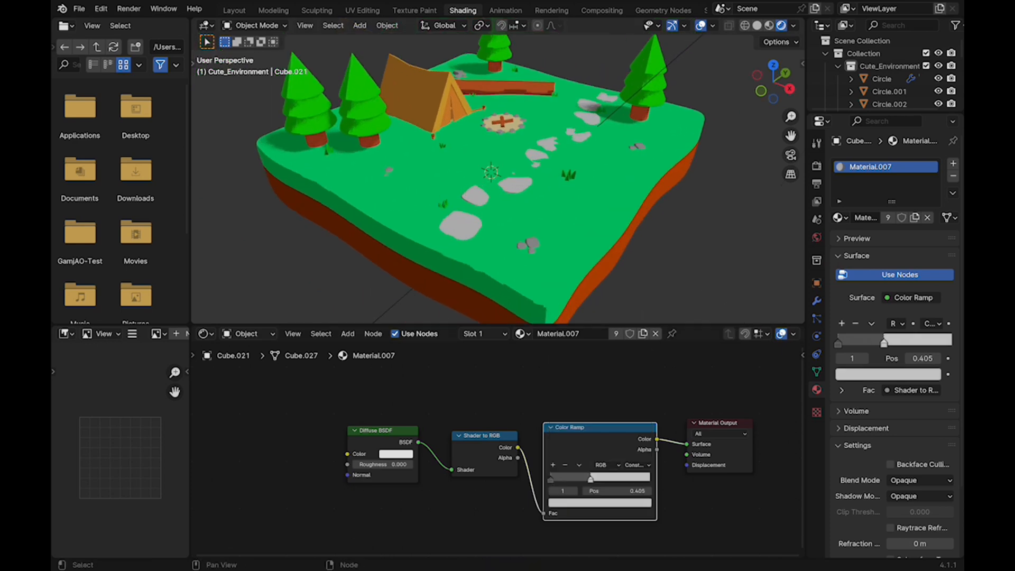
pyautogui.click(600, 503)
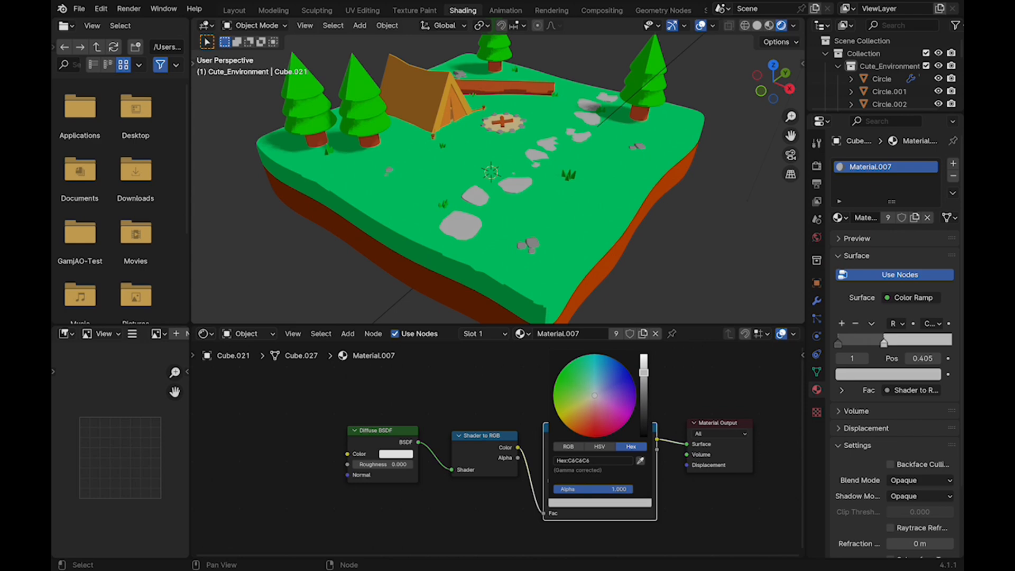
pyautogui.moveTo(643, 372); pyautogui.dragTo(643, 369)
pyautogui.press('super+s')
# In the Layout workspace, add a cube mesh near the campfire, scale it down and save the file.
pyautogui.scroll(2, 496, 174)
pyautogui.moveTo(475, 169); pyautogui.dragTo(515, 183, button='middle')
pyautogui.scroll(-3, 528, 190)
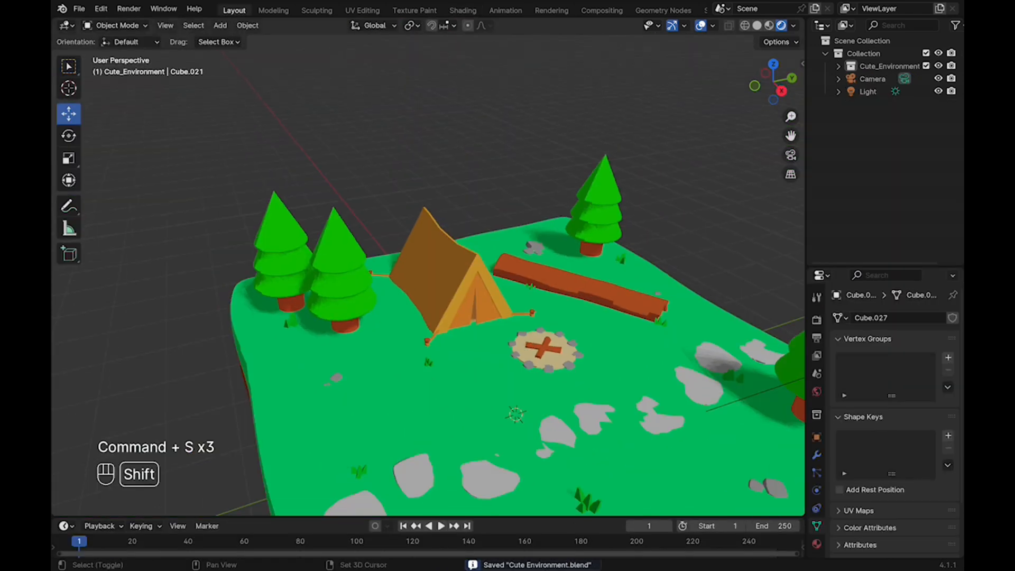
pyautogui.keyDown('shift'); pyautogui.moveTo(428, 275); pyautogui.dragTo(455, 296, button='middle'); pyautogui.keyUp('shift')
pyautogui.press('super+s')
pyautogui.scroll(-2, 454, 296)
pyautogui.press('super+s')
pyautogui.scroll(3, 454, 265)
pyautogui.hotkey('shift', 'a')
pyautogui.moveTo(430, 262)
pyautogui.click(544, 272)
pyautogui.press('s')
pyautogui.press('Return')
pyautogui.scroll(3, 422, 317)
pyautogui.press('super+s')
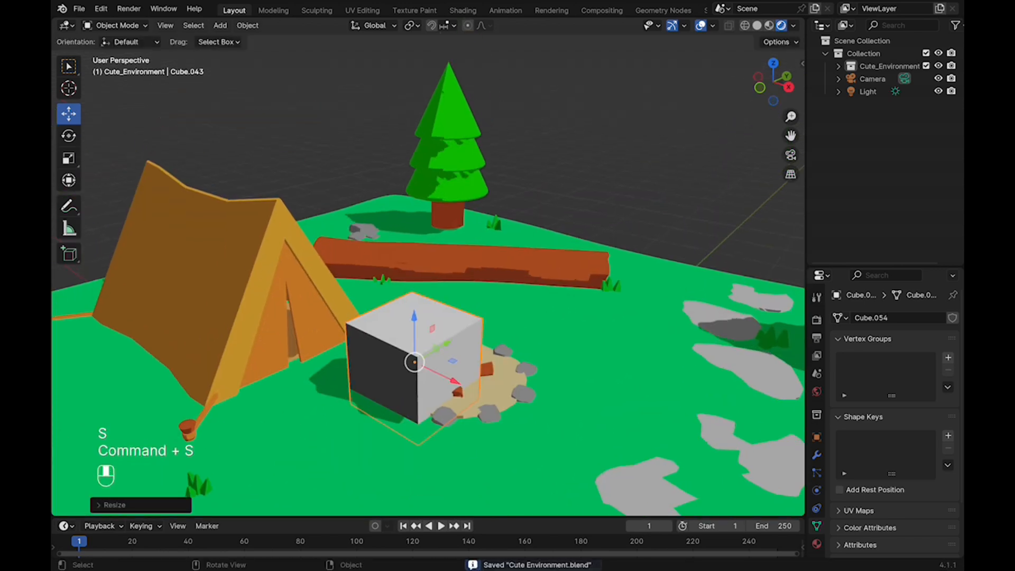
pyautogui.press('super+s')
# Move the cube over the campfire logs, raise it and scale it down, centering it in top view.
pyautogui.moveTo(453, 360); pyautogui.dragTo(511, 348)
pyautogui.moveTo(470, 300); pyautogui.dragTo(470, 268)
pyautogui.press('s')
pyautogui.click(469, 291)
pyautogui.scroll(3, 469, 291)
pyautogui.moveTo(469, 291); pyautogui.dragTo(441, 312, button='middle')
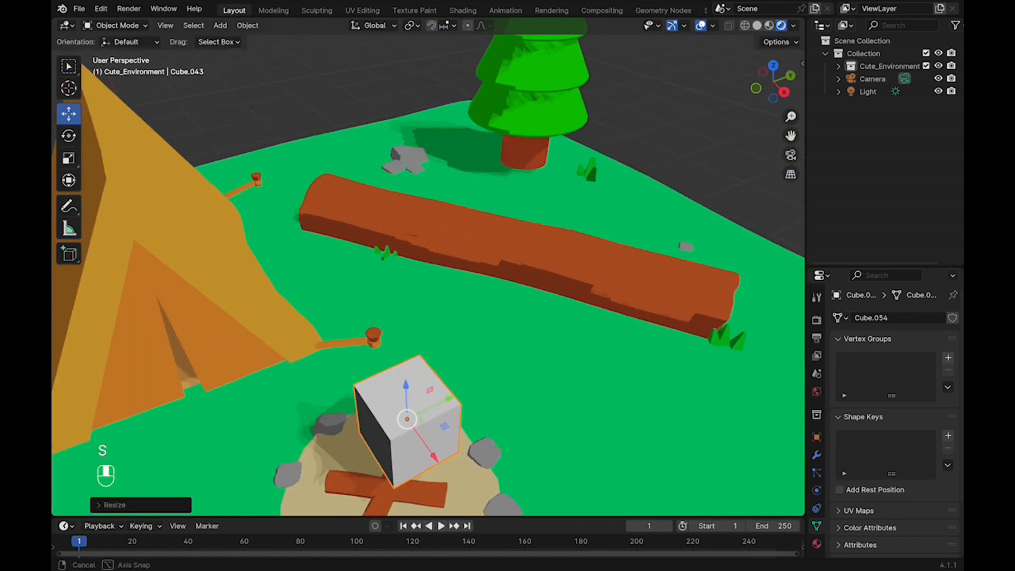
pyautogui.click(773, 65)
pyautogui.moveTo(566, 320); pyautogui.dragTo(566, 339)
pyautogui.moveTo(566, 338); pyautogui.dragTo(573, 217, button='middle')
pyautogui.moveTo(734, 232); pyautogui.dragTo(621, 305, button='middle')
# Shrink the cube and narrow it along the Y axis.
pyautogui.press('s')
pyautogui.press('s')
pyautogui.press('y')
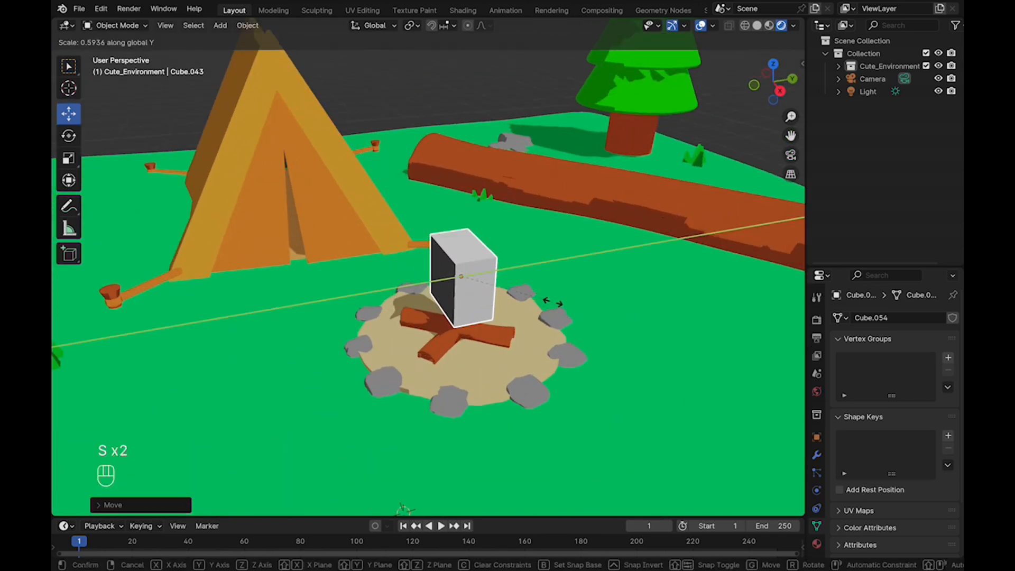
pyautogui.click(538, 303)
pyautogui.moveTo(538, 303); pyautogui.dragTo(571, 259, button='middle')
# Add two evenly spaced vertical loop cuts across the cube's wide side in Edit Mode.
pyautogui.press('Tab')
pyautogui.press('super+r')
pyautogui.scroll(1, 530, 299)
pyautogui.click(530, 299)
pyautogui.rightClick(530, 298)
pyautogui.moveTo(530, 298); pyautogui.dragTo(524, 259, button='middle')
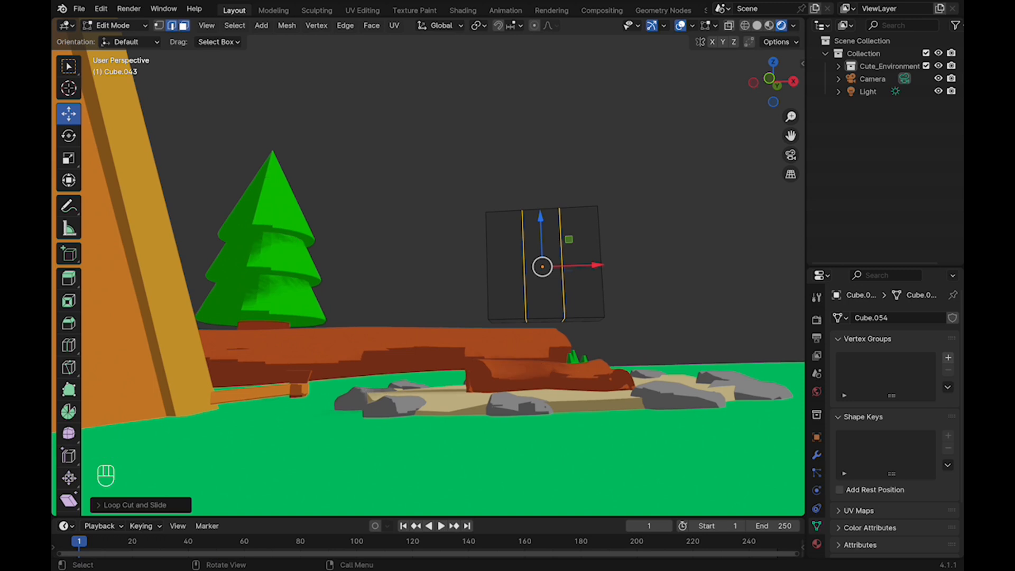
# Lower the cube's middle bottom face along Z to form a tapered base and return to Object Mode.
pyautogui.click(545, 320)
pyautogui.moveTo(543, 270); pyautogui.dragTo(543, 288)
pyautogui.keyDown('shift'); pyautogui.moveTo(544, 289); pyautogui.dragTo(520, 320, button='middle'); pyautogui.keyUp('shift')
pyautogui.press('Tab')
# Add a Subdivision Surface modifier to the cube with viewport level 2.
pyautogui.click(816, 454)
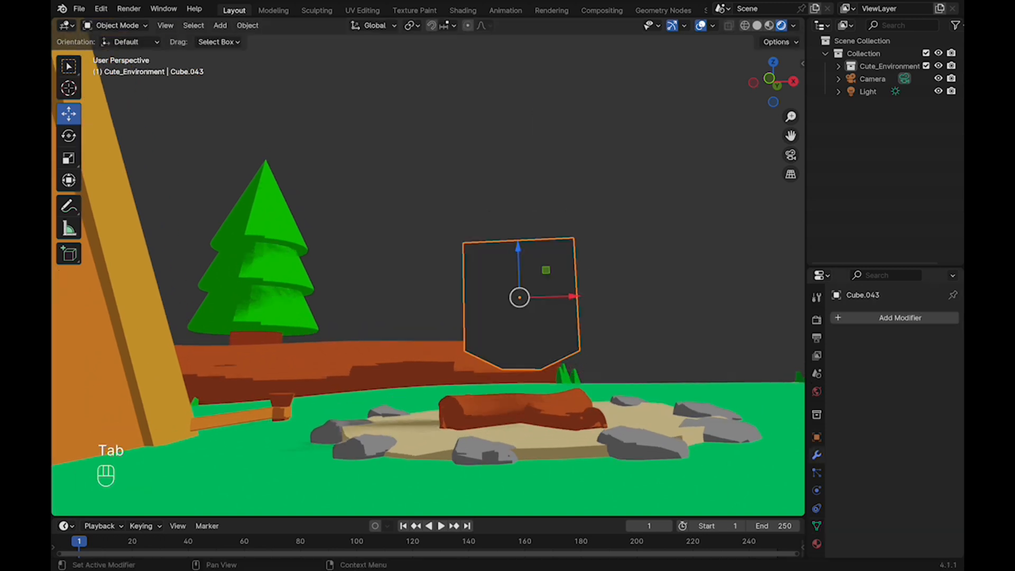
pyautogui.click(895, 315)
pyautogui.click(893, 331)
pyautogui.write('sub')
pyautogui.press('Return')
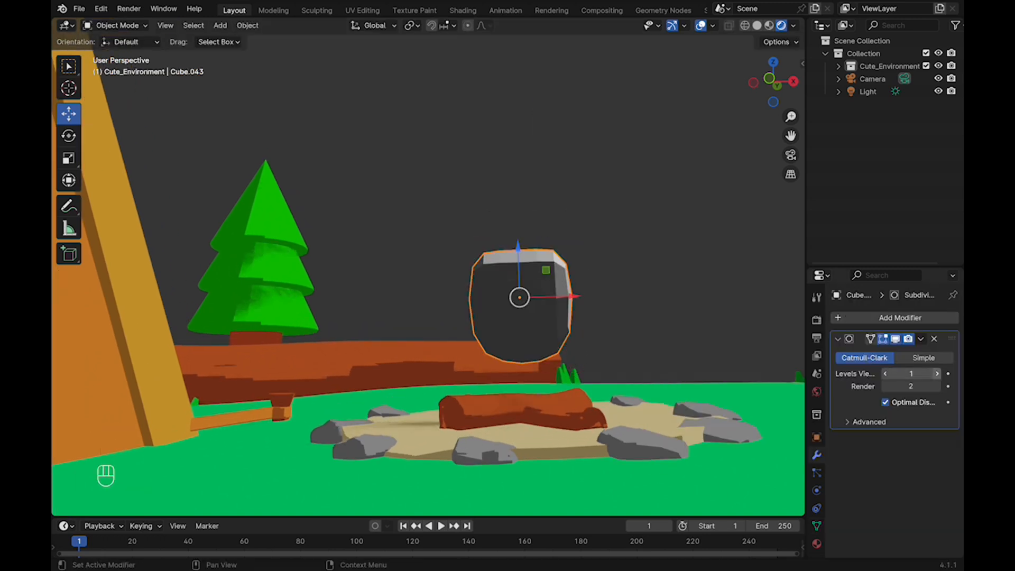
pyautogui.click(937, 374)
# Enter Edit Mode and try pulling individual top faces of the cube upward.
pyautogui.moveTo(550, 243); pyautogui.dragTo(533, 280, button='middle')
pyautogui.press('Tab')
pyautogui.click(493, 221)
pyautogui.moveTo(494, 168); pyautogui.dragTo(495, 143)
pyautogui.click(528, 212)
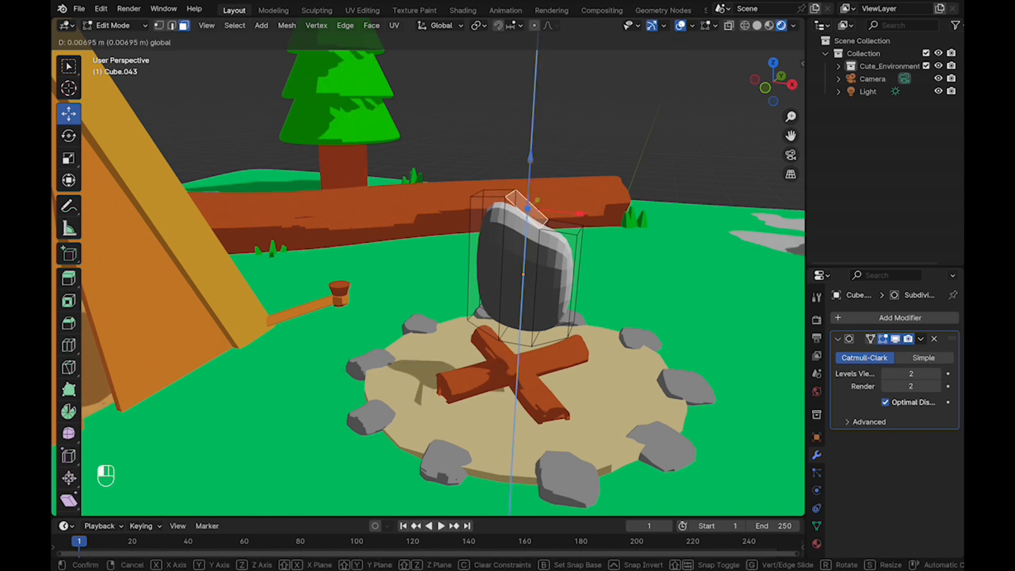
# Extrude the three top faces upward one by one, making the middle one tallest, to form flame tips.
pyautogui.click(525, 224)
pyautogui.press('e')
pyautogui.click(529, 175)
pyautogui.click(562, 228)
pyautogui.press('e')
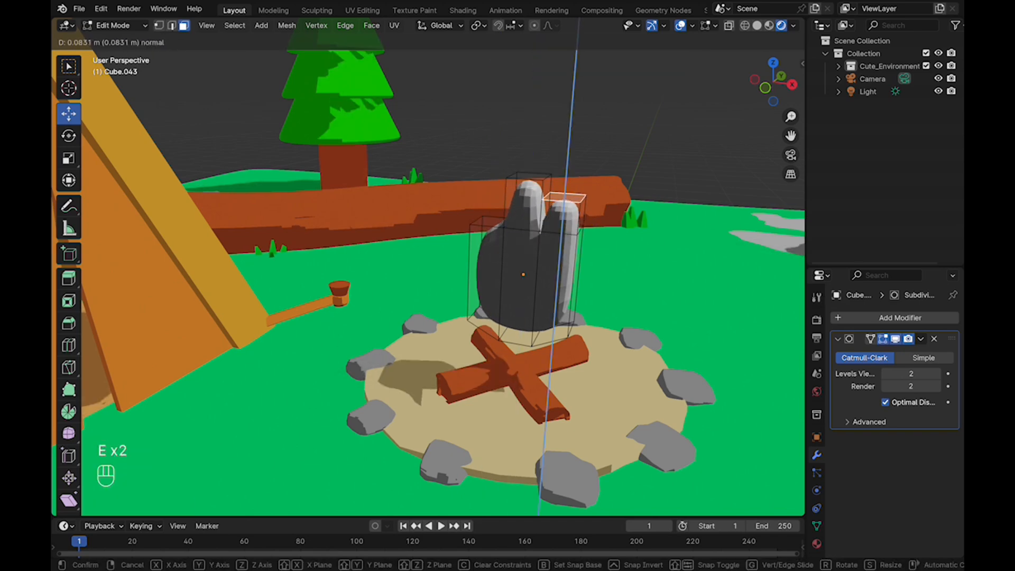
pyautogui.click(564, 191)
pyautogui.click(488, 222)
pyautogui.press('e')
pyautogui.click(516, 208)
# Scale down the extruded end faces to taper the flame tips.
pyautogui.click(530, 176)
pyautogui.press('s')
pyautogui.click(542, 185)
pyautogui.click(566, 192)
pyautogui.press('s')
pyautogui.click(530, 176)
pyautogui.press('s')
pyautogui.click(567, 189)
# Select the whole flame mesh and scale it along Y, plus to about 0.88 along Z.
pyautogui.moveTo(573, 193); pyautogui.dragTo(470, 258, button='middle')
pyautogui.press('a')
pyautogui.press('s')
pyautogui.press('y')
pyautogui.click(561, 315)
pyautogui.press('s')
pyautogui.press('z')
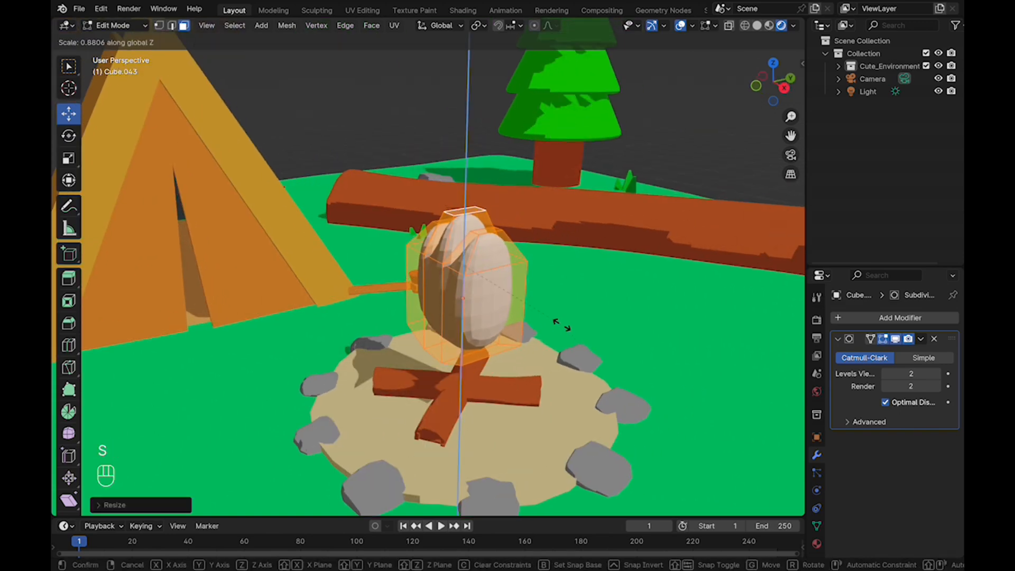
pyautogui.click(568, 330)
# Add a horizontal loop cut around the flame's body, scale it to shape the flame, and save the file.
pyautogui.moveTo(569, 330); pyautogui.dragTo(617, 327, button='middle')
pyautogui.click(575, 227)
pyautogui.press('super+r')
pyautogui.click(590, 325)
pyautogui.click(592, 326)
pyautogui.moveTo(718, 346); pyautogui.dragTo(623, 338, button='middle')
pyautogui.press('s')
pyautogui.click(676, 351)
pyautogui.press('Tab')
pyautogui.press('super+s')
# Lower the flame's upper horizontal edge loop about 0.035 m along Z and leave Edit Mode.
pyautogui.press('Tab')
pyautogui.keyDown('alt'); pyautogui.click(552, 338); pyautogui.keyUp('alt')
pyautogui.press('g')
pyautogui.press('z')
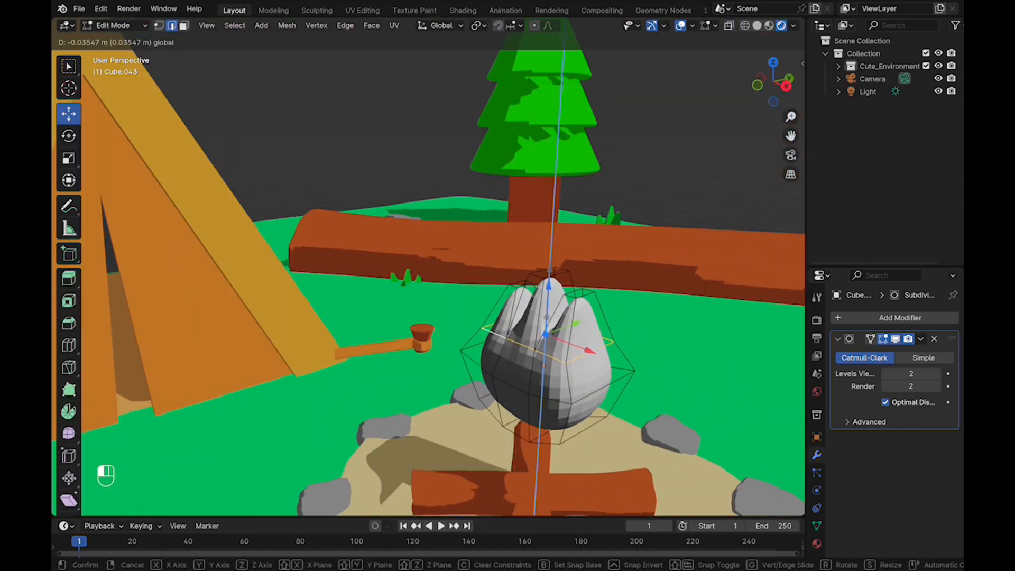
pyautogui.press('Return')
pyautogui.press('Tab')
# Refine the flame's tips in Edit Mode so the middle one rises to a point, and save the file.
pyautogui.scroll(-5, 428, 275)
pyautogui.moveTo(428, 274); pyautogui.dragTo(338, 285, button='middle')
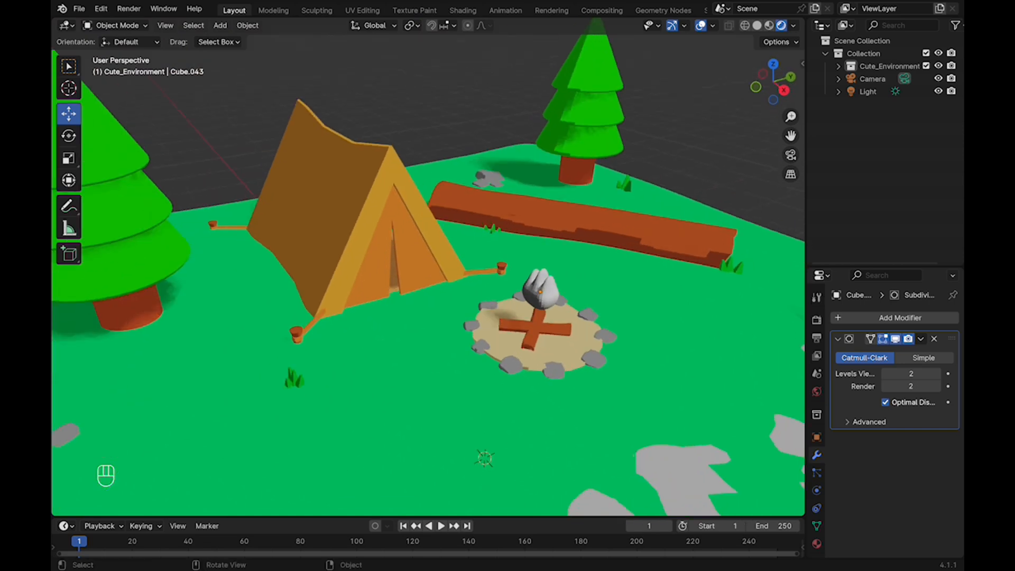
pyautogui.moveTo(556, 321); pyautogui.dragTo(533, 306, button='middle')
pyautogui.press('super+s')
pyautogui.scroll(3, 566, 296)
pyautogui.press('Tab')
pyautogui.press('Tab')
pyautogui.press('super+s')
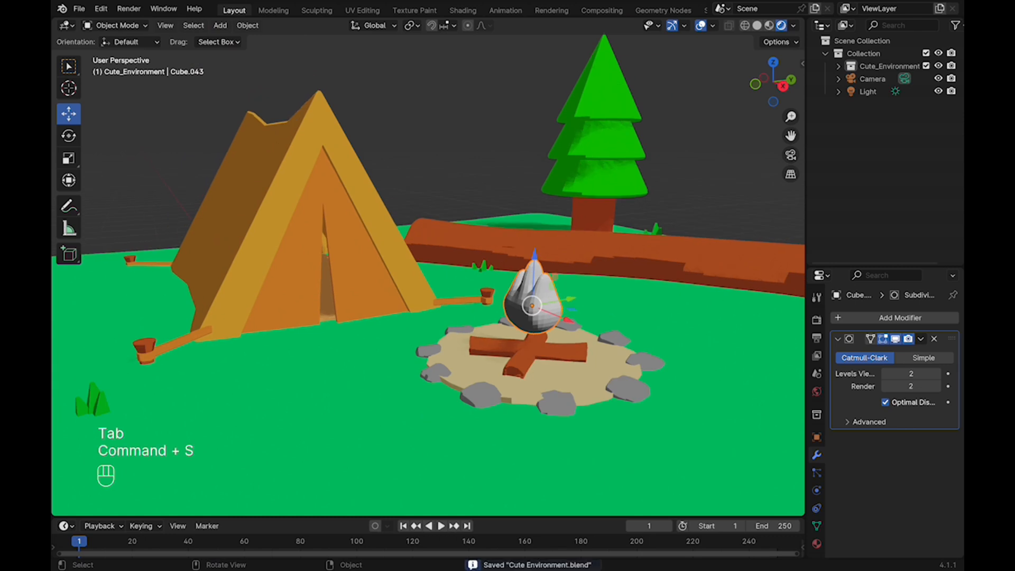
# Duplicate the flame along Y, make the copy smaller, place it beside the original over the logs, and save the file.
pyautogui.hotkey('shift', 'd')
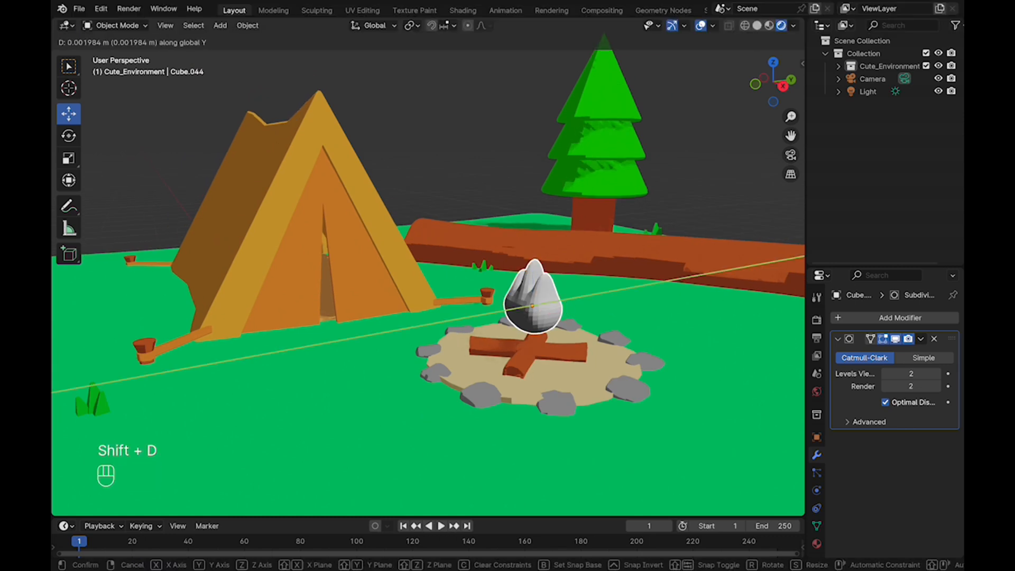
pyautogui.click(562, 314)
pyautogui.press('super+s')
pyautogui.moveTo(562, 314); pyautogui.dragTo(508, 317, button='middle')
pyautogui.moveTo(516, 262)
pyautogui.mouseDown()
pyautogui.moveTo(511, 288)
pyautogui.moveTo(511, 276)
pyautogui.mouseUp()
pyautogui.press('super+s')
pyautogui.moveTo(512, 276); pyautogui.dragTo(566, 275, button='middle')
pyautogui.click(534, 288)
pyautogui.moveTo(555, 328); pyautogui.dragTo(559, 320)
pyautogui.click(69, 113)
pyautogui.moveTo(560, 280); pyautogui.dragTo(515, 272, button='middle')
# Duplicate the small flame to the opposite side of the main flame, scale the copy down, and lower it toward the logs.
pyautogui.hotkey('shift', 'd')
pyautogui.click(547, 321)
pyautogui.press('s')
pyautogui.click(510, 299)
pyautogui.scroll(4, 510, 299)
pyautogui.moveTo(522, 242); pyautogui.dragTo(519, 285)
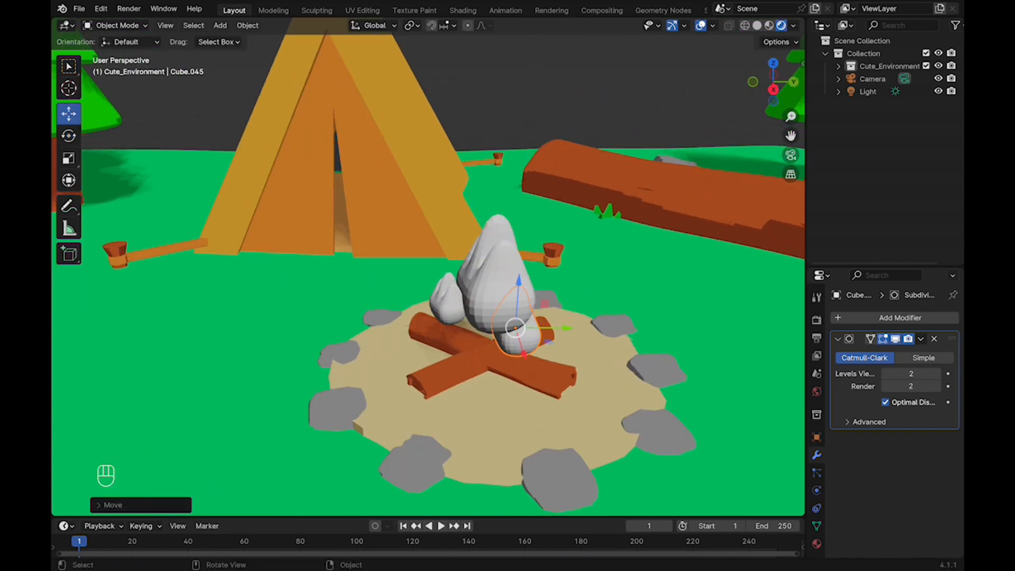
# Rescale the newest small flame, adjust its position along Y and Z beside the main flame, and save the file.
pyautogui.moveTo(563, 326); pyautogui.dragTo(578, 326)
pyautogui.press('s')
pyautogui.click(567, 335)
pyautogui.moveTo(534, 282); pyautogui.dragTo(534, 277)
pyautogui.moveTo(529, 296); pyautogui.dragTo(568, 282, button='middle')
pyautogui.click(515, 249)
pyautogui.moveTo(499, 251); pyautogui.dragTo(499, 258)
pyautogui.click(464, 281)
pyautogui.moveTo(507, 285); pyautogui.dragTo(378, 506, button='middle')
pyautogui.press('super+s')
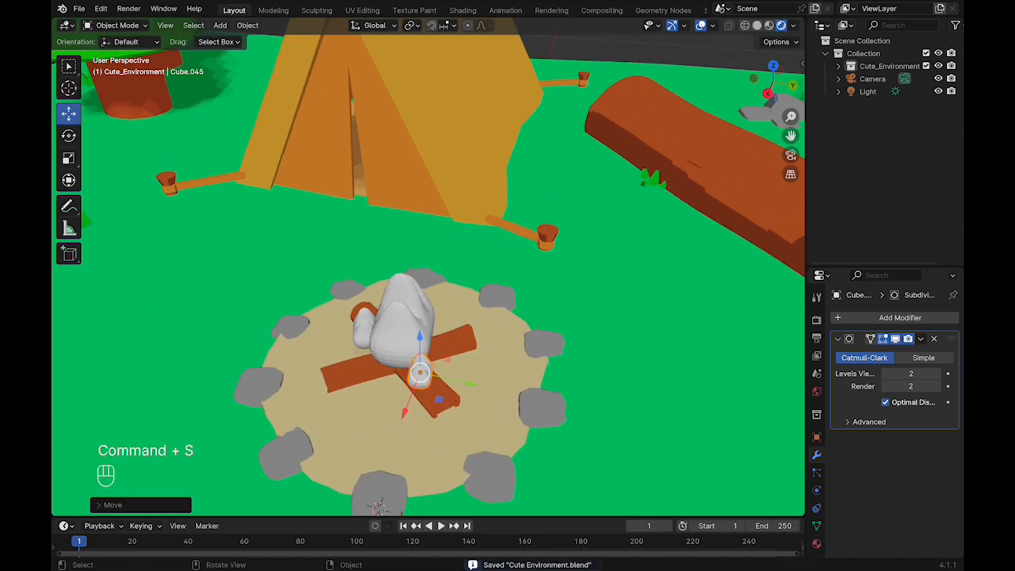
# Rotate the smallest flame to face a different direction from the main one, and save the file.
pyautogui.moveTo(381, 391); pyautogui.dragTo(402, 404)
pyautogui.moveTo(363, 440); pyautogui.dragTo(375, 344, button='middle')
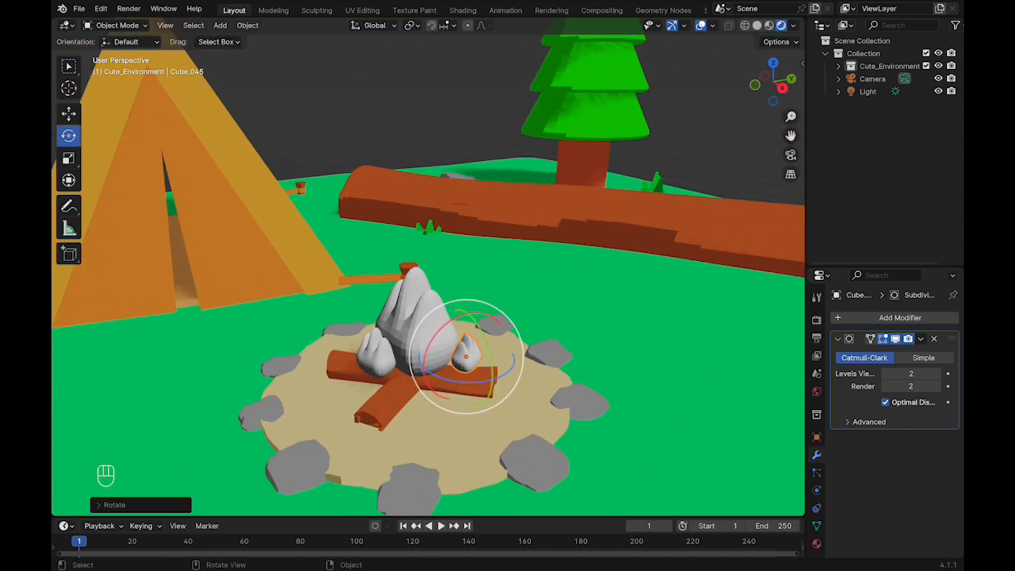
pyautogui.moveTo(385, 385); pyautogui.dragTo(420, 355)
pyautogui.press('super+s')
# Move the smallest flame slightly along Z to fit it against its log.
pyautogui.click(68, 113)
pyautogui.scroll(3, 322, 343)
pyautogui.press('super+s')
pyautogui.press('super+s')
pyautogui.scroll(3, 400, 361)
pyautogui.keyDown('shift'); pyautogui.moveTo(391, 370); pyautogui.dragTo(404, 317, button='middle'); pyautogui.keyUp('shift')
pyautogui.moveTo(388, 315); pyautogui.dragTo(387, 297)
pyautogui.moveTo(387, 297); pyautogui.dragTo(502, 312, button='middle')
pyautogui.moveTo(367, 329); pyautogui.dragTo(366, 314)
# Lower the other flames along Z so they rest on the campfire logs, and save the file.
pyautogui.click(417, 301)
pyautogui.moveTo(418, 301); pyautogui.dragTo(325, 304, button='middle')
pyautogui.moveTo(386, 178); pyautogui.dragTo(388, 193)
pyautogui.scroll(2, 388, 193)
pyautogui.press('super+s')
pyautogui.click(471, 244)
pyautogui.moveTo(470, 193); pyautogui.dragTo(470, 206)
pyautogui.moveTo(470, 207); pyautogui.dragTo(412, 285, button='middle')
pyautogui.moveTo(375, 307); pyautogui.dragTo(388, 308)
pyautogui.press('super+s')
pyautogui.press('super+s')
# Fine-tune the side flame's height and horizontal position next to the main flame.
pyautogui.moveTo(323, 350); pyautogui.dragTo(326, 330)
pyautogui.moveTo(326, 330); pyautogui.dragTo(378, 267, button='middle')
pyautogui.moveTo(365, 299); pyautogui.dragTo(373, 299)
pyautogui.moveTo(373, 299); pyautogui.dragTo(296, 280, button='middle')
pyautogui.moveTo(506, 510); pyautogui.dragTo(547, 511, button='middle')
pyautogui.scroll(-8, 423, 296)
pyautogui.moveTo(370, 296); pyautogui.dragTo(512, 301, button='middle')
pyautogui.scroll(3, 512, 301)
pyautogui.keyDown('shift'); pyautogui.moveTo(513, 302); pyautogui.dragTo(404, 278, button='middle'); pyautogui.keyUp('shift')
pyautogui.scroll(1, 405, 277)
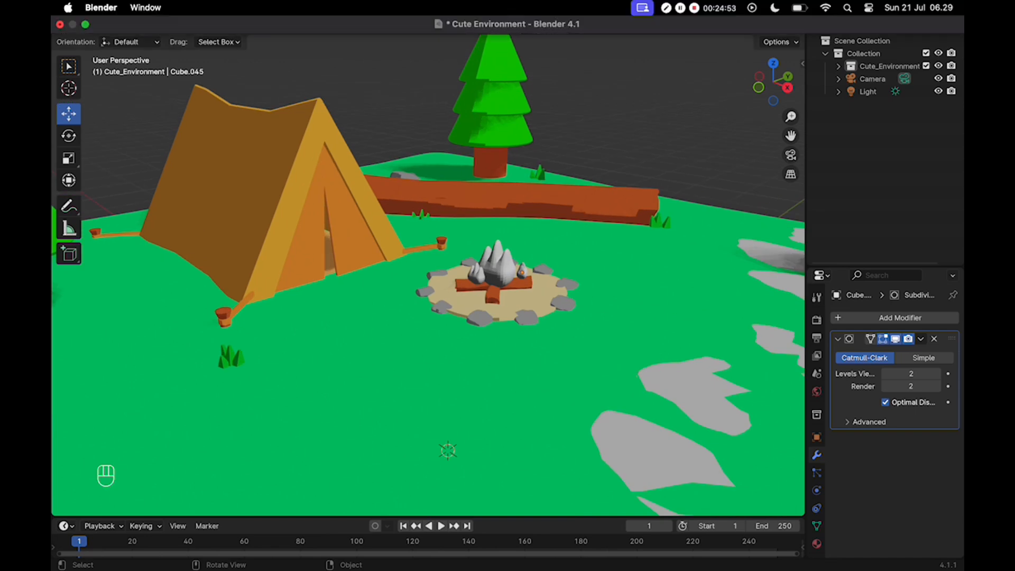
# Shift the smallest flame sideways, rescale it, lower it slightly onto the log, and save the file.
pyautogui.moveTo(476, 275); pyautogui.dragTo(484, 301, button='middle')
pyautogui.scroll(4, 467, 317)
pyautogui.moveTo(527, 288); pyautogui.dragTo(546, 299)
pyautogui.press('s')
pyautogui.click(551, 295)
pyautogui.moveTo(550, 295); pyautogui.dragTo(568, 266, button='middle')
pyautogui.moveTo(507, 255); pyautogui.dragTo(506, 260)
pyautogui.moveTo(507, 264); pyautogui.dragTo(446, 280, button='middle')
pyautogui.press('super+s')
# Nudge the smallest flame closer to the main flame, adjust its size and height once more, and save the file.
pyautogui.click(597, 244)
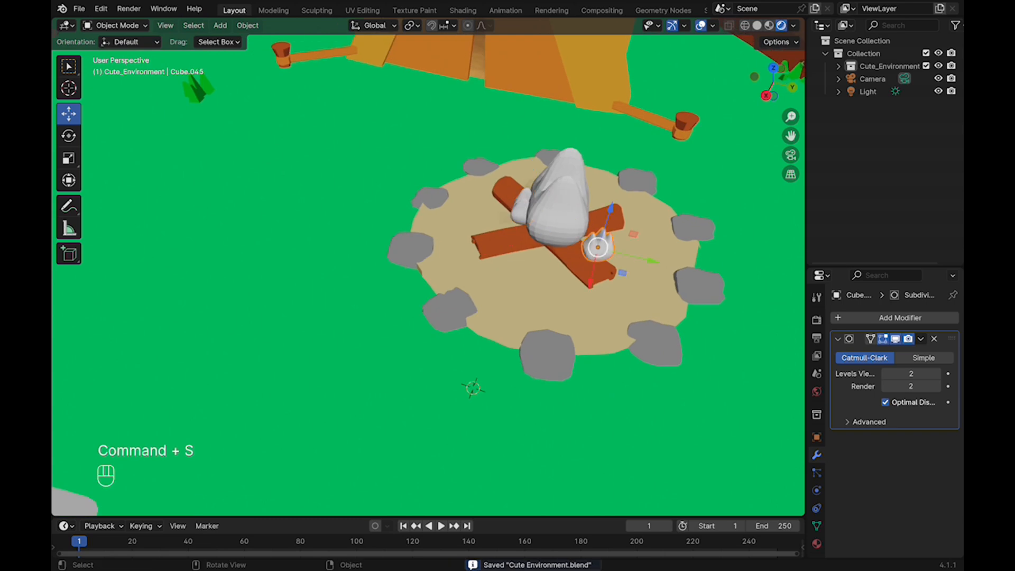
pyautogui.moveTo(633, 270); pyautogui.dragTo(617, 261)
pyautogui.press('s')
pyautogui.click(608, 269)
pyautogui.moveTo(607, 268); pyautogui.dragTo(599, 228, button='middle')
pyautogui.moveTo(578, 204); pyautogui.dragTo(578, 209)
pyautogui.press('super+s')
# In the Shading workspace, give the main flame its own copy of an existing toon material.
pyautogui.click(462, 10)
pyautogui.click(511, 159)
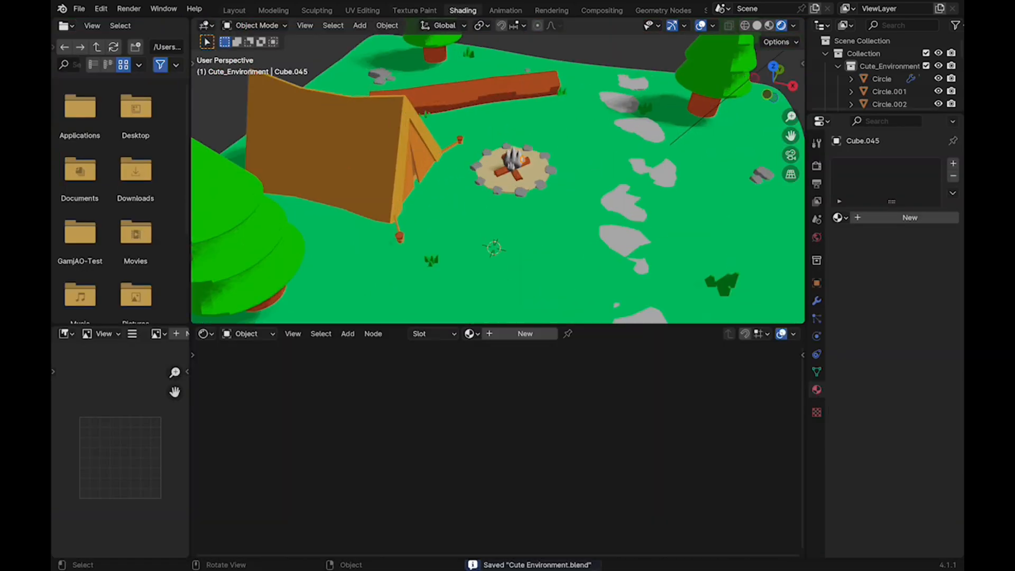
pyautogui.scroll(4, 512, 163)
pyautogui.click(472, 334)
pyautogui.click(499, 353)
# Set the flame's light Color Ramp stop to orange FFA142 and its shadow stop to a darker orange.
pyautogui.click(589, 480)
pyautogui.click(600, 503)
pyautogui.moveTo(643, 375); pyautogui.dragTo(643, 355)
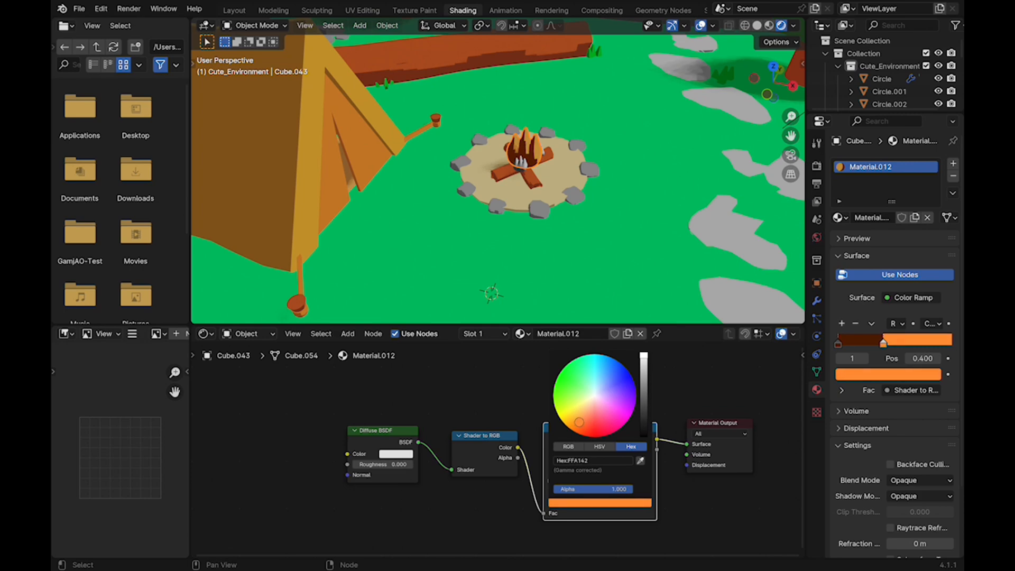
pyautogui.click(551, 479)
pyautogui.click(599, 502)
pyautogui.press('Return')
pyautogui.moveTo(643, 357); pyautogui.dragTo(643, 391)
# Change the flame's light Color Ramp stop to red FF5536.
pyautogui.scroll(6, 529, 211)
pyautogui.moveTo(561, 222); pyautogui.dragTo(475, 108, button='middle')
pyautogui.click(590, 479)
pyautogui.click(599, 502)
pyautogui.moveTo(579, 420); pyautogui.dragTo(587, 427)
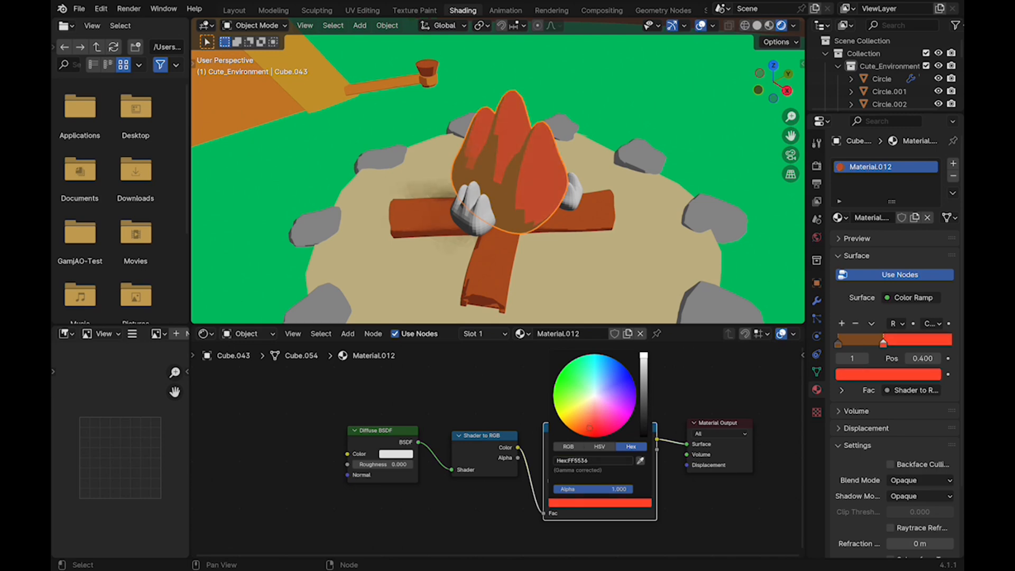
# Paste the red into the flame's shadow Color Ramp stop, darken it, and save the file.
pyautogui.moveTo(576, 222); pyautogui.dragTo(521, 218, button='middle')
pyautogui.click(553, 479)
pyautogui.click(600, 502)
pyautogui.click(593, 460)
pyautogui.press('super+v')
pyautogui.press('Return')
pyautogui.moveTo(643, 359); pyautogui.dragTo(643, 395)
pyautogui.moveTo(549, 222); pyautogui.dragTo(602, 222, button='middle')
pyautogui.click(590, 480)
pyautogui.click(600, 503)
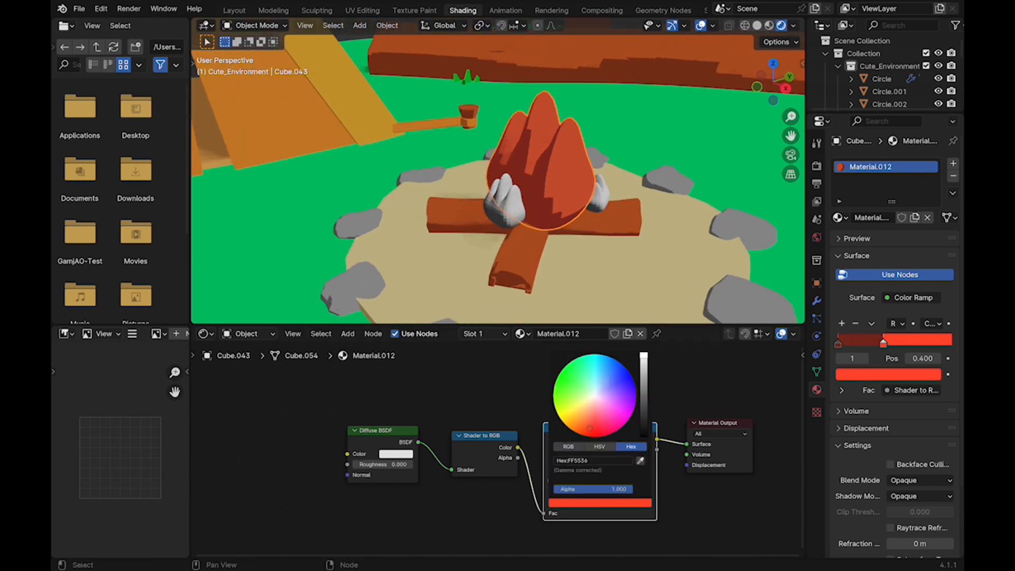
pyautogui.moveTo(689, 373); pyautogui.dragTo(723, 351, button='middle')
pyautogui.press('super+s')
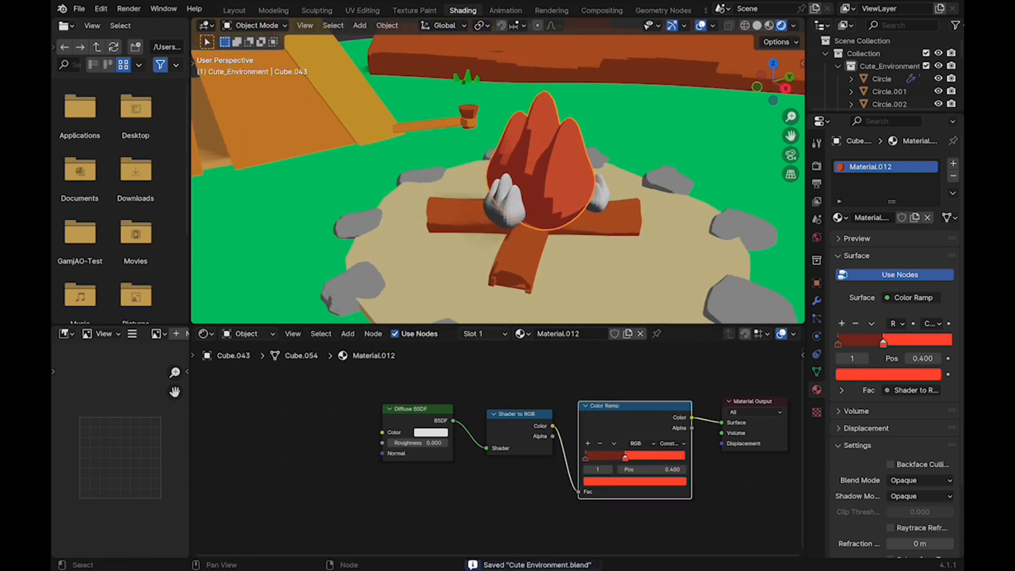
# Replace the Color Ramp, Shader to RGB and Diffuse BSDF nodes with an Emission node linked to the Material Output's Surface.
pyautogui.press('x')
pyautogui.click(521, 435)
pyautogui.press('x')
pyautogui.moveTo(423, 422); pyautogui.dragTo(438, 423)
pyautogui.press('x')
pyautogui.hotkey('shift', 'a')
pyautogui.write('emis')
pyautogui.press('Return')
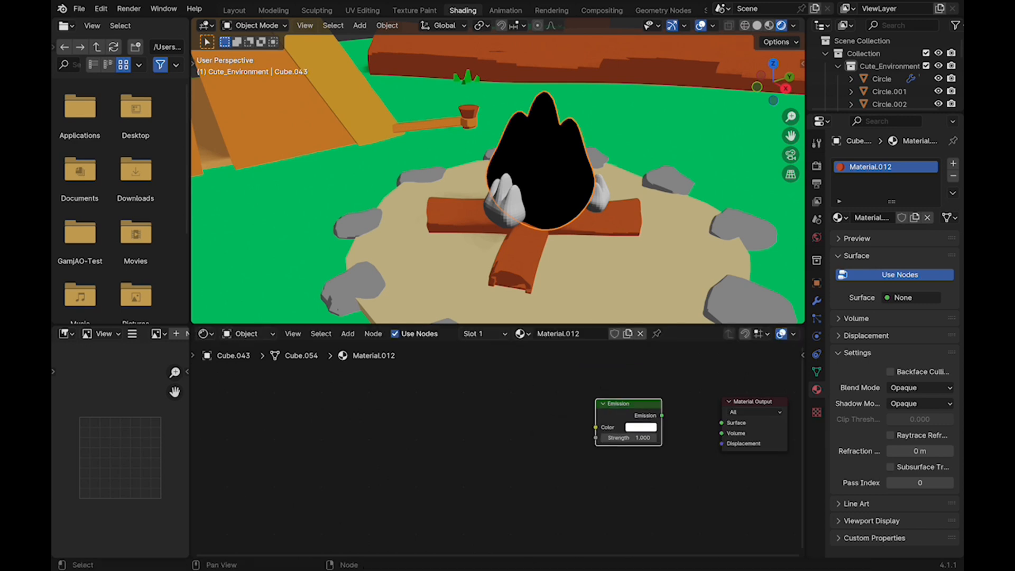
pyautogui.moveTo(662, 415); pyautogui.dragTo(721, 422)
# Set the main flame's Emission color to red-orange FF4F29 and its strength to 2.
pyautogui.click(640, 427)
pyautogui.moveTo(671, 320); pyautogui.dragTo(665, 352)
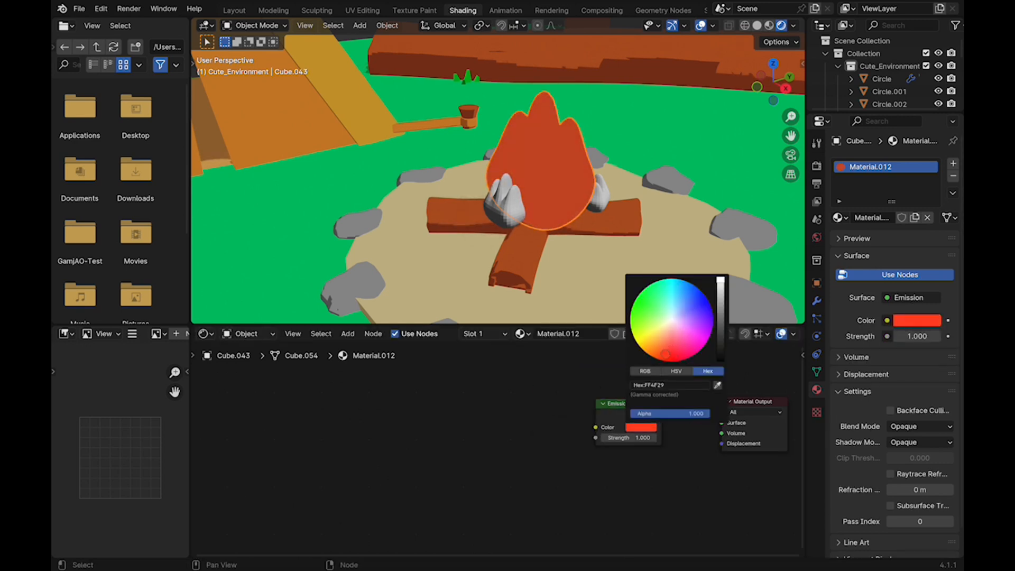
pyautogui.click(650, 438)
pyautogui.write('20')
pyautogui.press('Return')
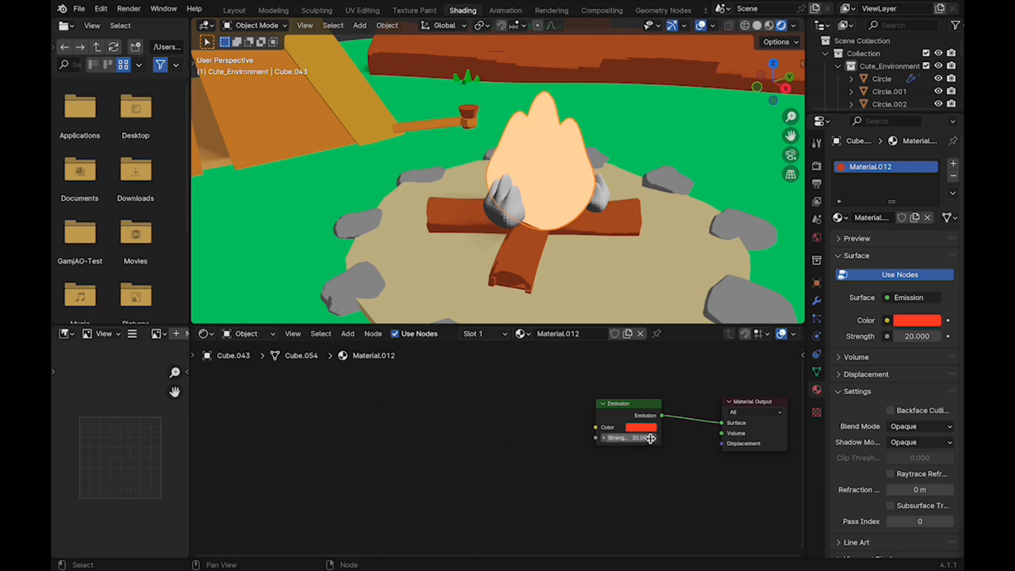
pyautogui.write('2')
pyautogui.press('Return')
# Assign Material.012 to the larger side flame and give it its own copy with a lighter orange Emission color.
pyautogui.click(506, 206)
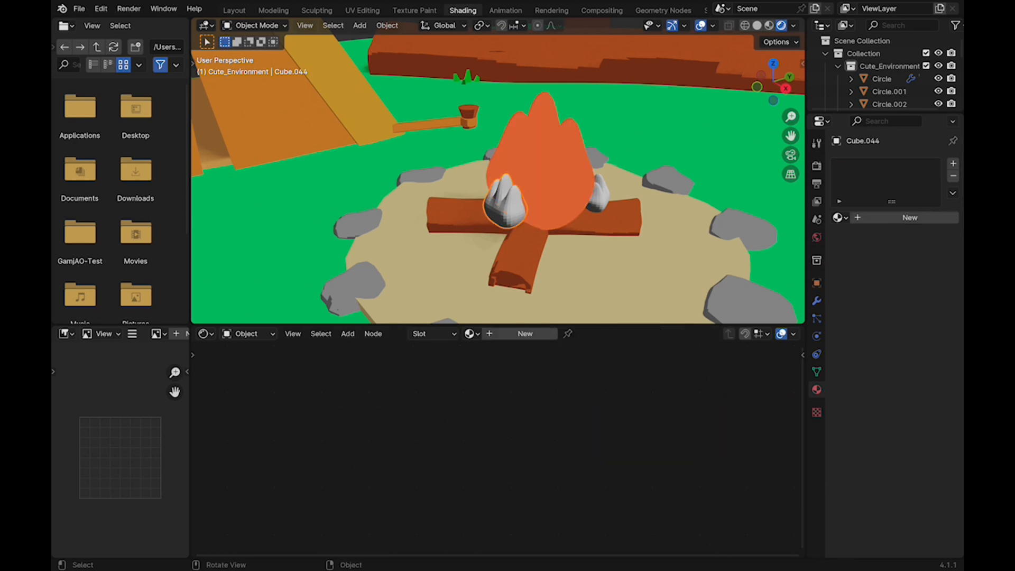
pyautogui.click(470, 334)
pyautogui.click(489, 449)
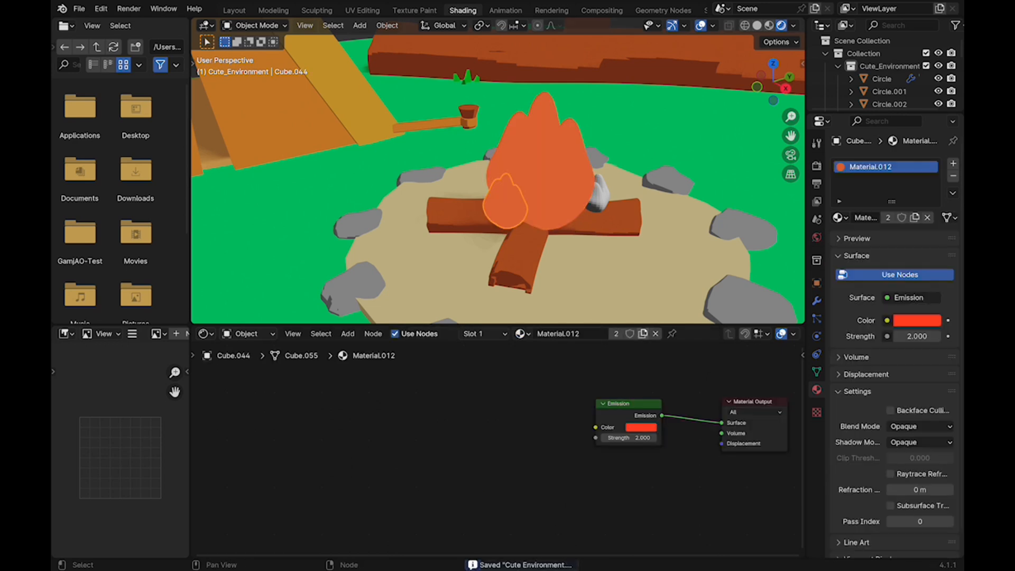
pyautogui.click(641, 427)
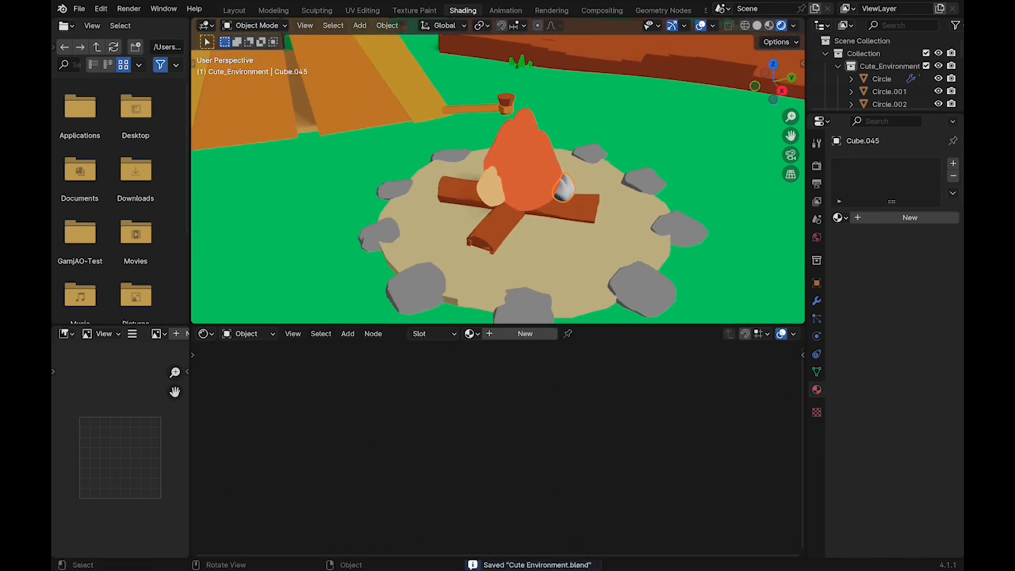
# Assign Material.013 to the remaining small flame and save the file.
pyautogui.click(470, 333)
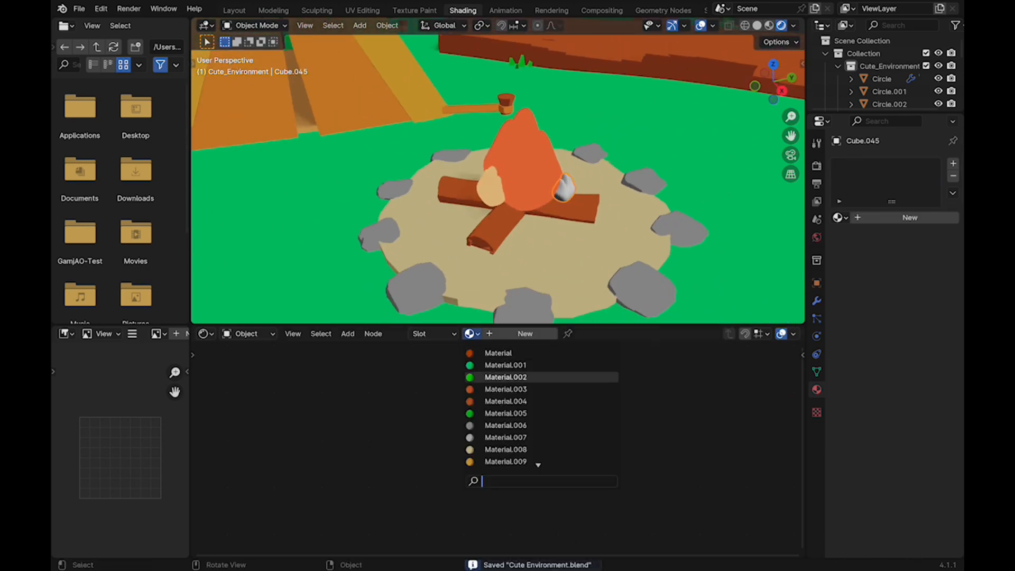
pyautogui.click(505, 365)
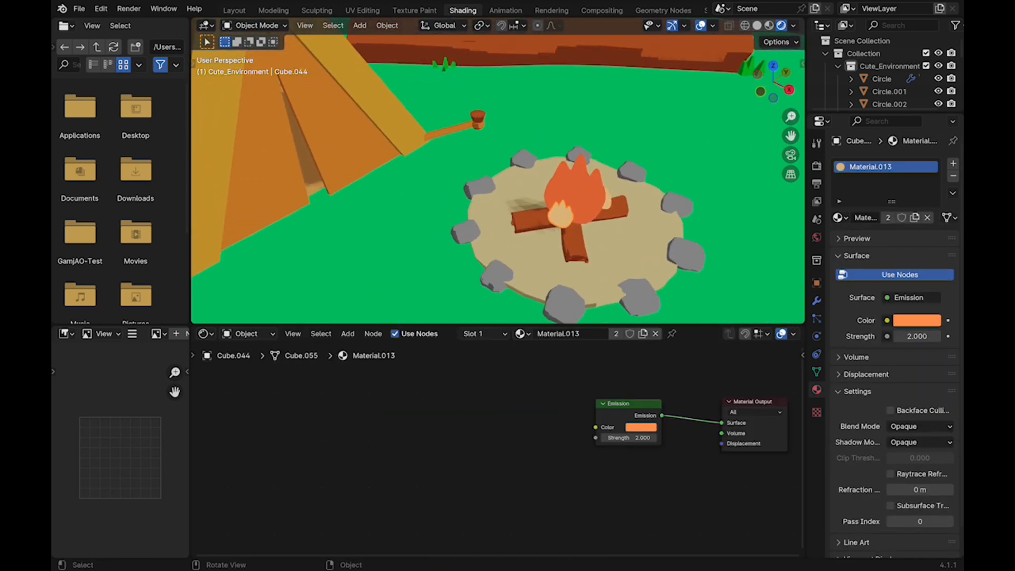
pyautogui.scroll(-8, 497, 174)
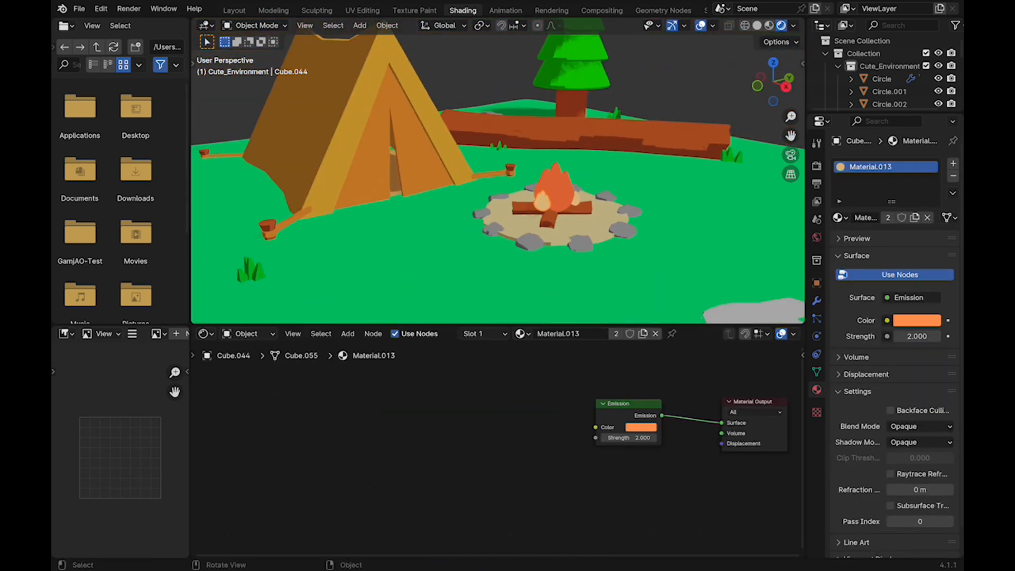
pyautogui.press('super+s')
pyautogui.click(235, 10)
pyautogui.press('super+s')
pyautogui.moveTo(422, 285)
pyautogui.mouseDown(button='middle')
pyautogui.moveTo(476, 280)
pyautogui.moveTo(428, 301)
pyautogui.moveTo(401, 293)
pyautogui.mouseUp(button='middle')
pyautogui.scroll(-2, 428, 277)
pyautogui.press('super+s')
pyautogui.press('super+s')
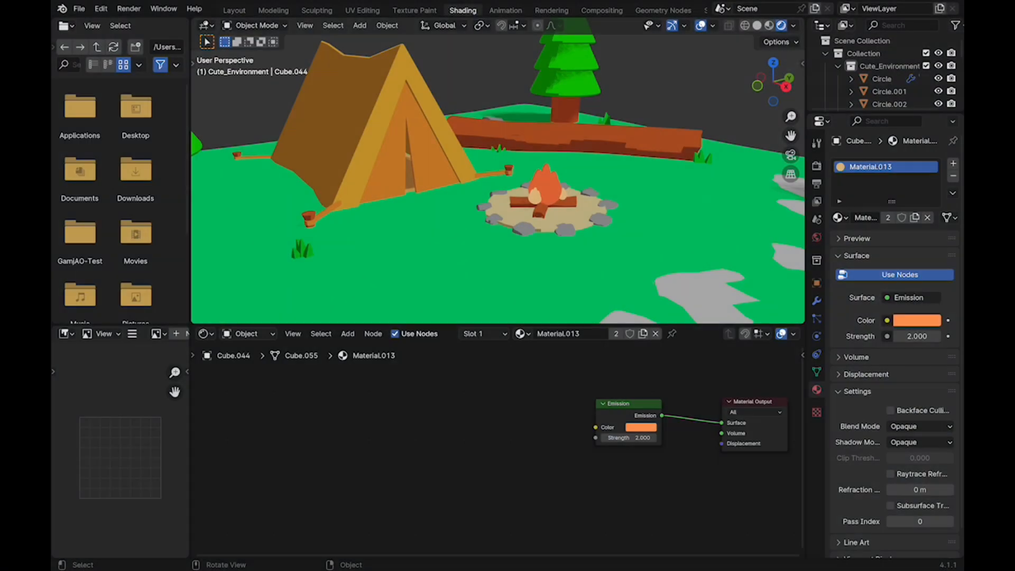
# Switch the shader editor to the World nodes and add a second Background node below the existing one.
pyautogui.click(243, 333)
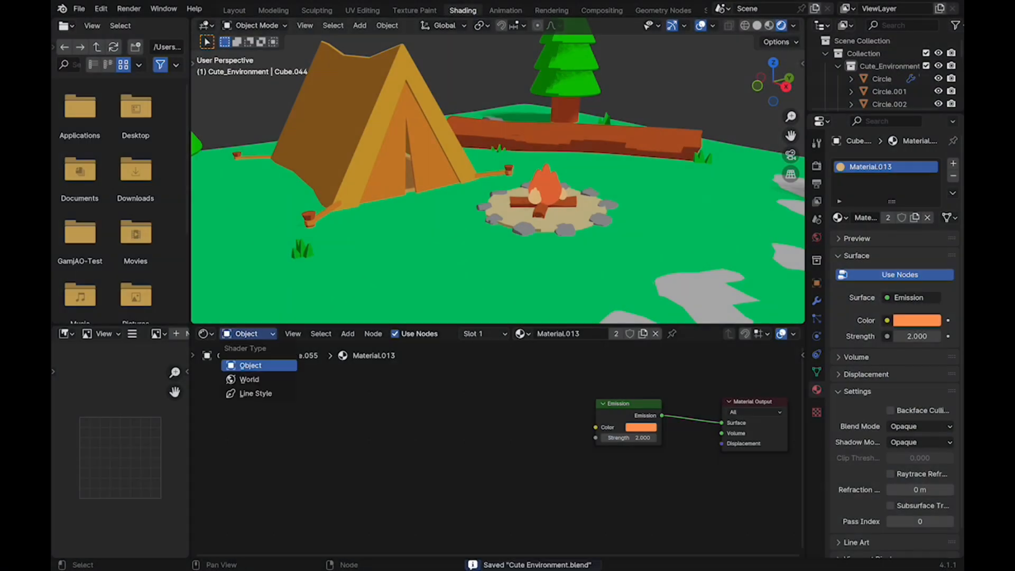
pyautogui.click(238, 378)
pyautogui.press('g')
pyautogui.click(608, 444)
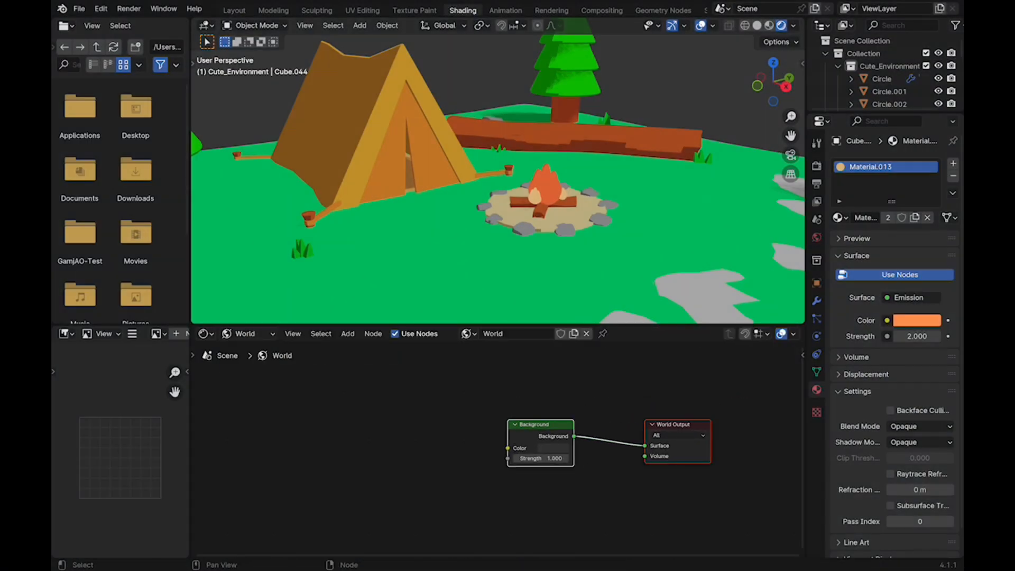
pyautogui.hotkey('shift', 'a')
pyautogui.write('back')
pyautogui.press('Return')
pyautogui.click(538, 499)
# Add a Mix Shader combining the two Background nodes and link its output to the World Output's Surface.
pyautogui.moveTo(644, 445); pyautogui.dragTo(616, 459)
pyautogui.moveTo(676, 425); pyautogui.dragTo(710, 427)
pyautogui.hotkey('shift', 'a')
pyautogui.click(585, 416)
pyautogui.write('mix')
pyautogui.press('Return')
pyautogui.click(593, 440)
pyautogui.moveTo(573, 436); pyautogui.dragTo(593, 477)
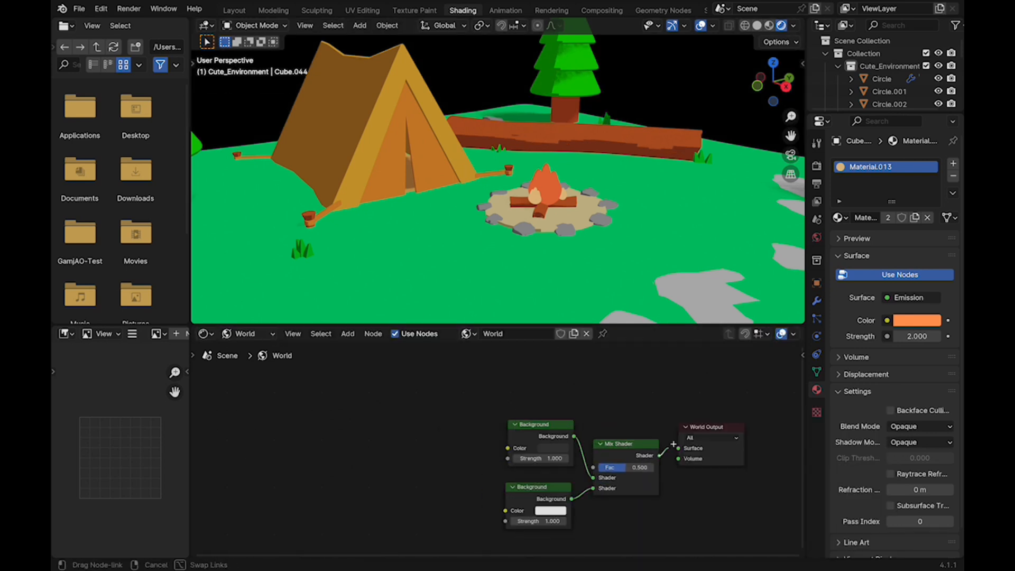
pyautogui.moveTo(669, 445); pyautogui.dragTo(678, 448)
pyautogui.click(692, 438)
pyautogui.hotkey('shift', 'a')
pyautogui.write('color r')
pyautogui.press('Return')
pyautogui.press('Escape')
# Add a Light Path node and link its Is Camera Ray output to the Mix Shader's Fac.
pyautogui.hotkey('shift', 'a')
pyautogui.write('light p')
pyautogui.press('Return')
pyautogui.click(425, 391)
pyautogui.moveTo(624, 443); pyautogui.dragTo(628, 399)
pyautogui.moveTo(490, 398); pyautogui.dragTo(597, 422)
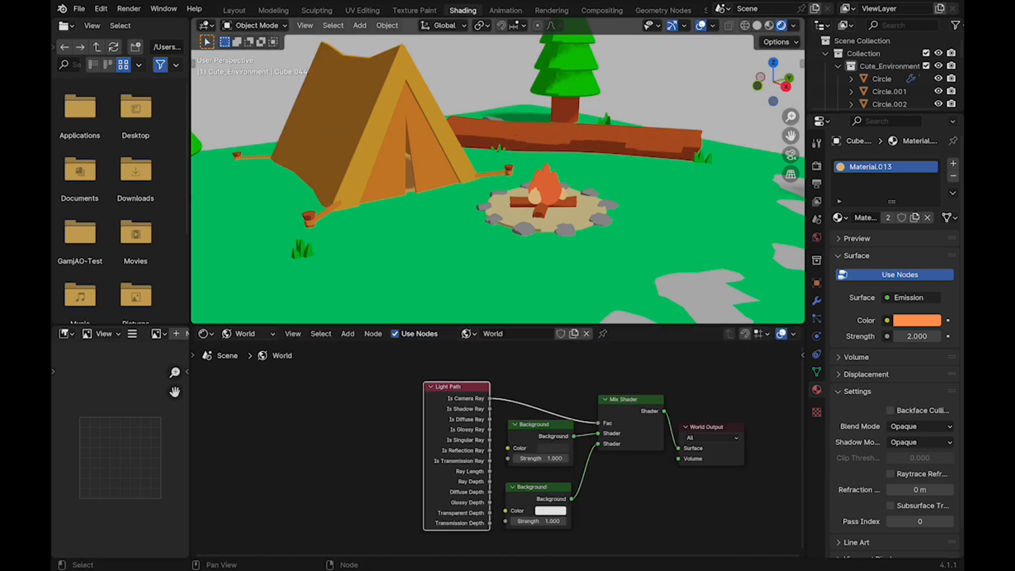
# Set the lower Background node's color to dark grey 2D2D2D and save the file.
pyautogui.click(550, 509)
pyautogui.moveTo(629, 366); pyautogui.dragTo(630, 430)
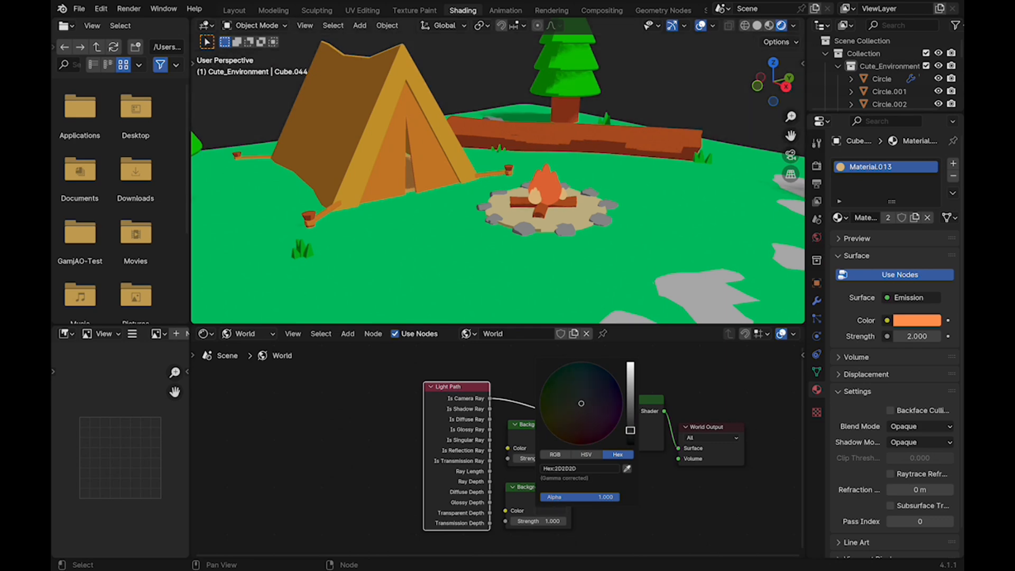
pyautogui.scroll(-8, 497, 174)
pyautogui.moveTo(496, 175); pyautogui.dragTo(523, 185, button='middle')
pyautogui.press('super+s')
# Change the scene's Sun light to an Area light and save the file.
pyautogui.click(677, 137)
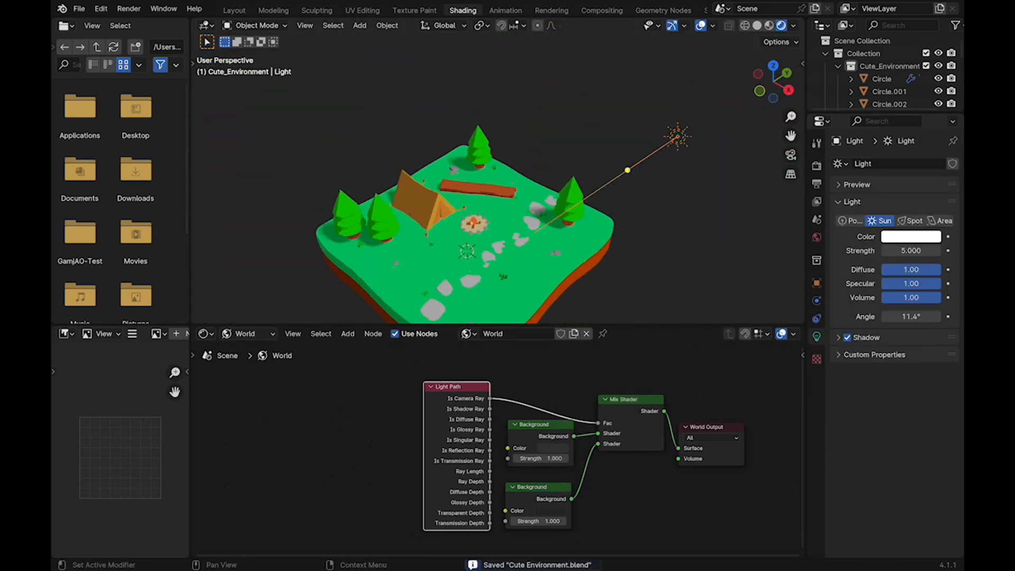
pyautogui.click(850, 221)
pyautogui.moveTo(655, 275); pyautogui.dragTo(659, 244, button='middle')
pyautogui.click(910, 220)
pyautogui.click(940, 220)
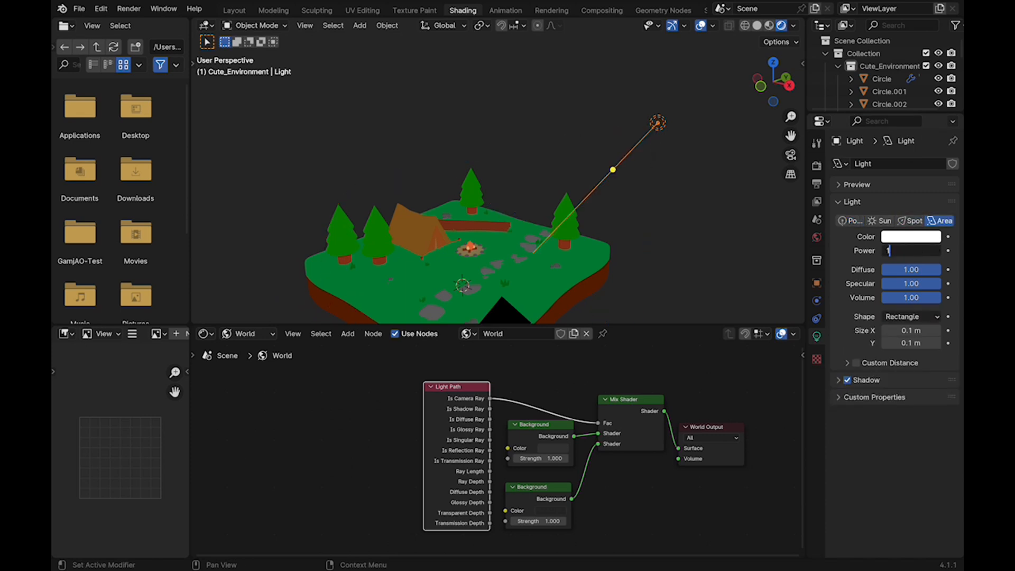
pyautogui.press('super+s')
# Move the area light over the campfire.
pyautogui.press('t')
pyautogui.click(208, 114)
pyautogui.moveTo(717, 146); pyautogui.dragTo(607, 113)
pyautogui.moveTo(608, 114); pyautogui.dragTo(616, 175, button='middle')
pyautogui.press('KP_7')
pyautogui.keyDown('shift'); pyautogui.moveTo(465, 79); pyautogui.dragTo(528, 186, button='middle'); pyautogui.keyUp('shift')
pyautogui.moveTo(510, 132); pyautogui.dragTo(484, 207)
pyautogui.moveTo(484, 207); pyautogui.dragTo(449, 135, button='middle')
# Rotate the area light to aim straight down at the campfire and save the file.
pyautogui.click(208, 136)
pyautogui.moveTo(512, 79); pyautogui.dragTo(472, 84)
pyautogui.press('super+s')
# Set the area light's power to 1000 W.
pyautogui.click(209, 113)
pyautogui.doubleClick(917, 250)
pyautogui.write('1000')
pyautogui.press('Return')
pyautogui.scroll(2, 496, 182)
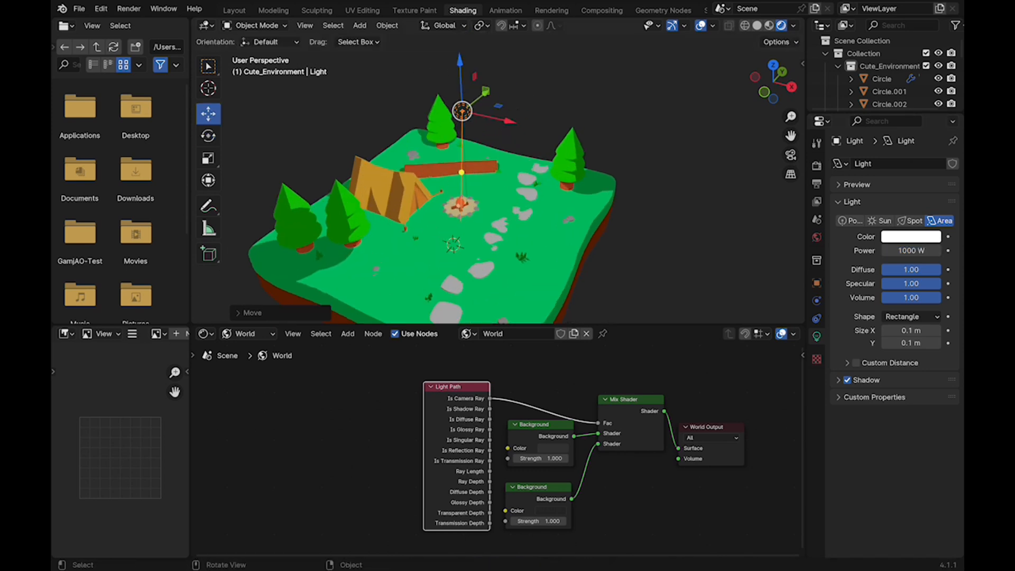
pyautogui.press('Return')
# Try lower power values of 500, 200 and 100 W on the area light and save the file.
pyautogui.doubleClick(923, 252)
pyautogui.write('100')
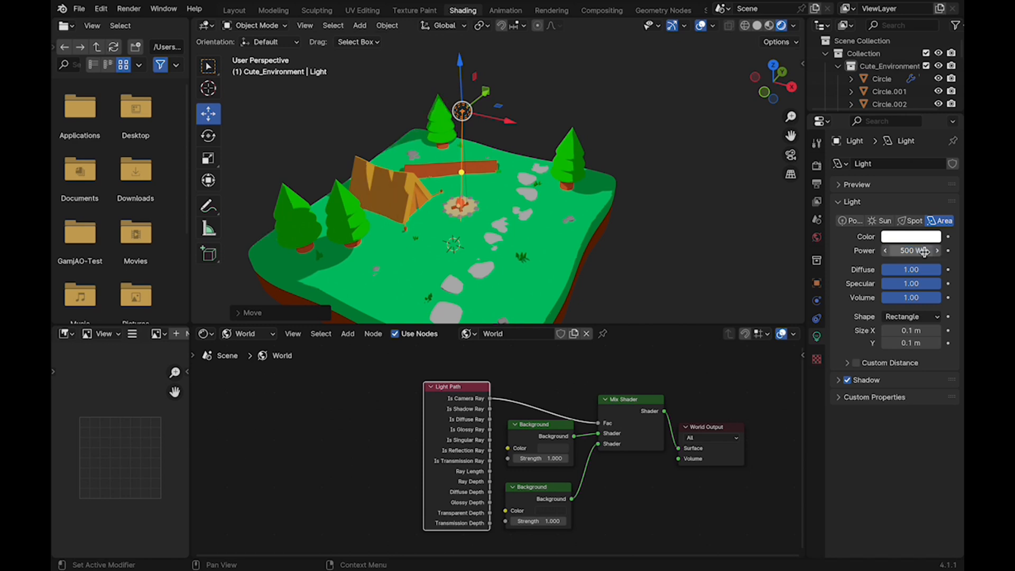
pyautogui.press('Return')
pyautogui.press('Return')
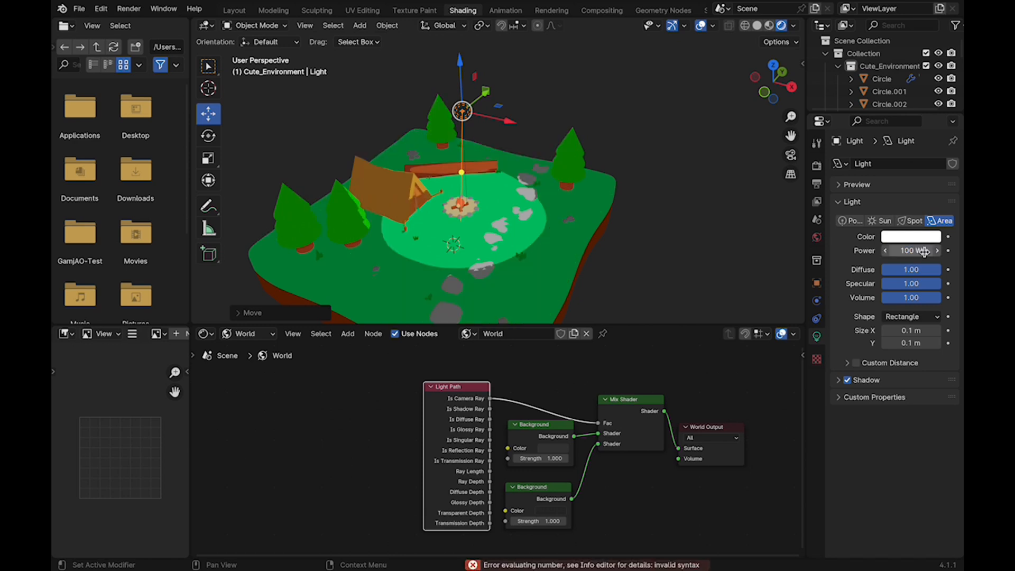
pyautogui.press('Return')
pyautogui.scroll(2, 497, 211)
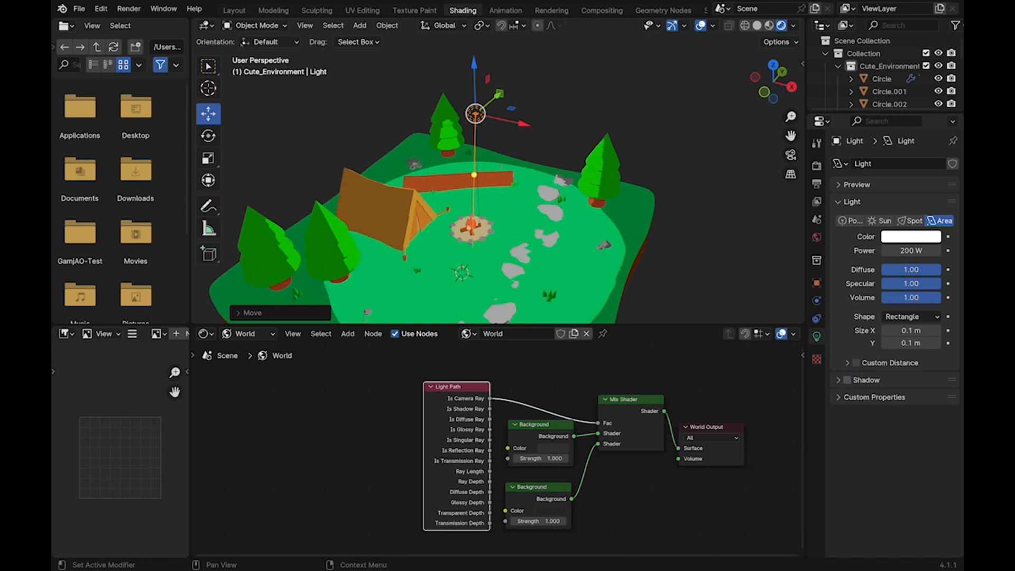
pyautogui.press('Return')
pyautogui.press('super+s')
# Lower the light to just above the campfire flames and centre it over them.
pyautogui.moveTo(473, 64); pyautogui.dragTo(473, 158)
pyautogui.scroll(2, 473, 159)
pyautogui.moveTo(473, 158); pyautogui.dragTo(479, 141, button='middle')
pyautogui.scroll(-2, 479, 141)
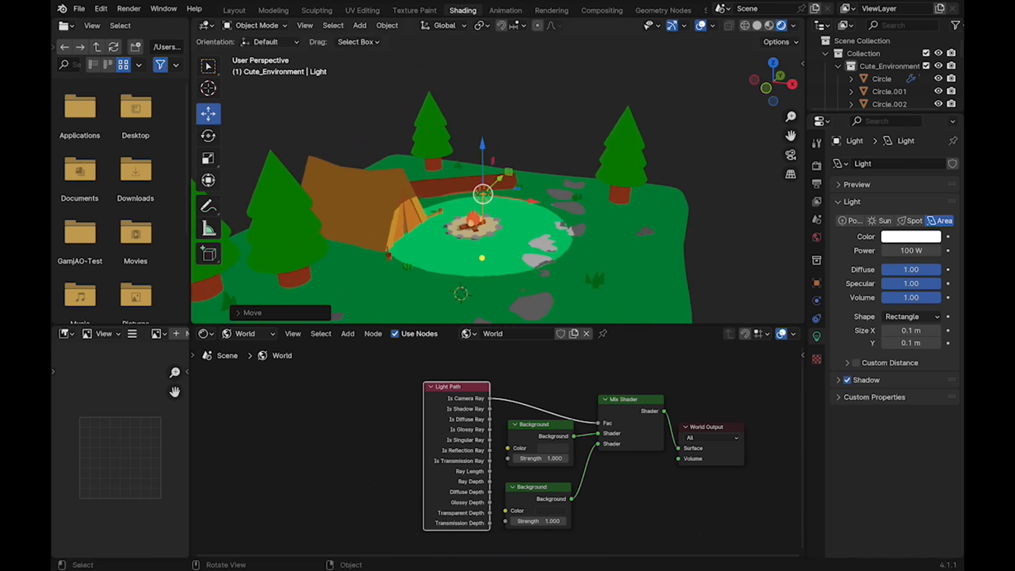
pyautogui.moveTo(481, 144); pyautogui.dragTo(482, 160)
pyautogui.moveTo(532, 217); pyautogui.dragTo(526, 217)
# Change the campfire light to a Point light with a power of 500 W and save the file.
pyautogui.click(849, 221)
pyautogui.moveTo(910, 251); pyautogui.dragTo(934, 251)
pyautogui.write('500')
pyautogui.press('Return')
pyautogui.hotkey('ctrl', 's')
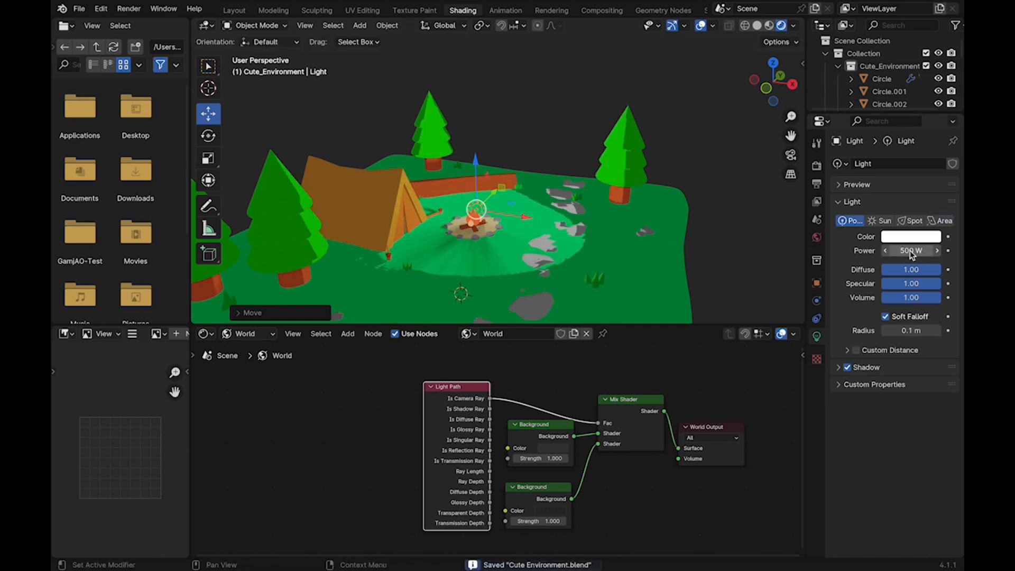
# Set the point light's power to 300 W, adjust its position above the flames and save the file.
pyautogui.click(909, 250)
pyautogui.write('300')
pyautogui.press('Return')
pyautogui.scroll(2, 478, 190)
pyautogui.moveTo(468, 177); pyautogui.dragTo(480, 200)
pyautogui.moveTo(480, 199); pyautogui.dragTo(484, 166, button='middle')
pyautogui.scroll(-2, 478, 183)
pyautogui.hotkey('ctrl', 's')
# Set the lower Background node's strength to 0.4 and save the file.
pyautogui.click(539, 521)
pyautogui.write('2')
pyautogui.press('Return')
pyautogui.moveTo(549, 521); pyautogui.dragTo(528, 521)
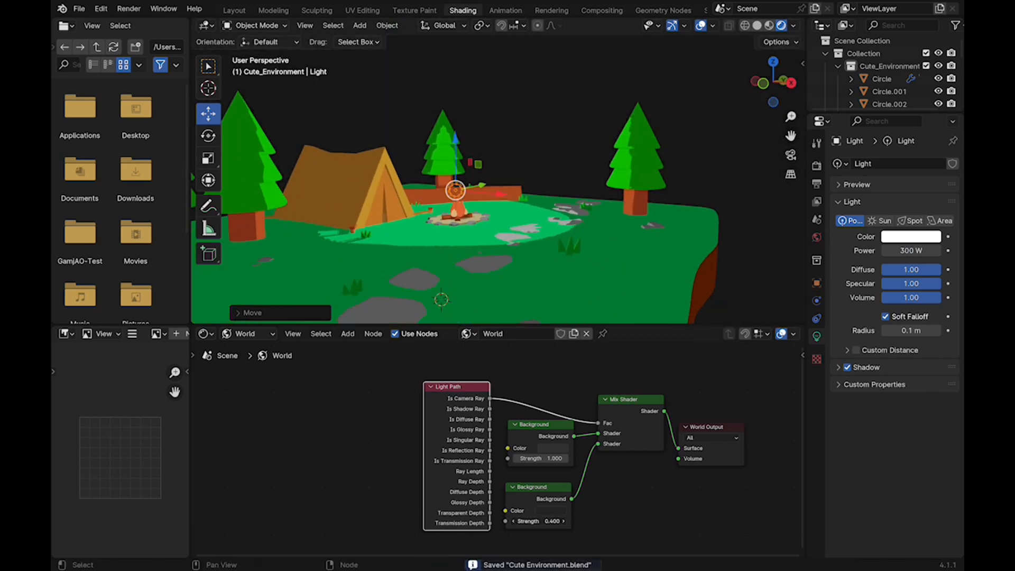
pyautogui.scroll(-3, 447, 248)
pyautogui.moveTo(478, 206)
pyautogui.mouseDown(button='middle')
pyautogui.moveTo(447, 248)
pyautogui.moveTo(472, 224)
pyautogui.moveTo(449, 229)
pyautogui.moveTo(491, 221)
pyautogui.mouseUp(button='middle')
pyautogui.press('super+s')
pyautogui.press('super+s')
# In the Layout workspace, set the campfire light's color to warm yellow FFEBB4 and save the file.
pyautogui.click(234, 10)
pyautogui.scroll(2, 470, 227)
pyautogui.keyDown('shift'); pyautogui.moveTo(468, 212); pyautogui.dragTo(468, 254, button='middle'); pyautogui.keyUp('shift')
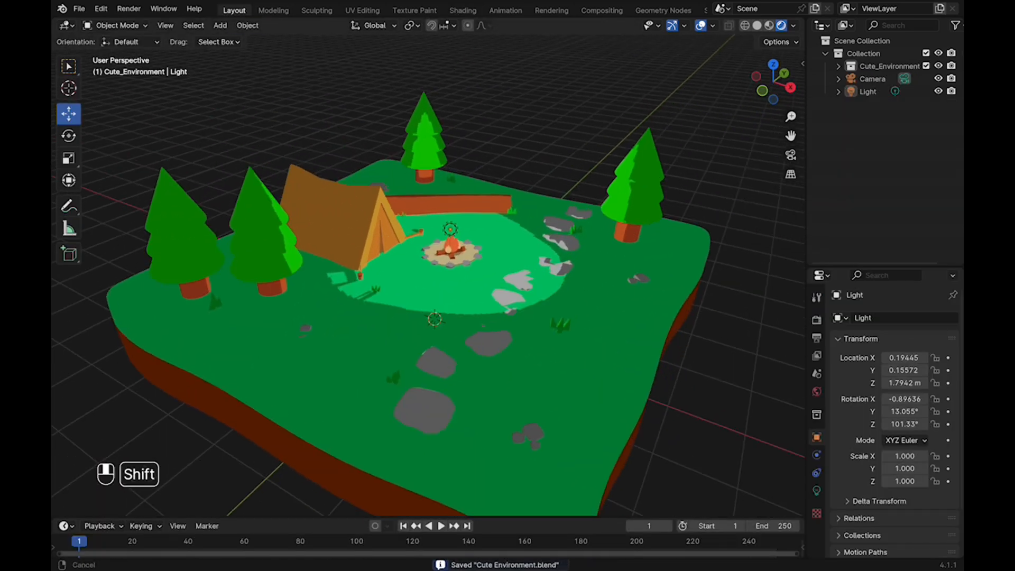
pyautogui.scroll(5, 470, 237)
pyautogui.click(470, 192)
pyautogui.press('super+s')
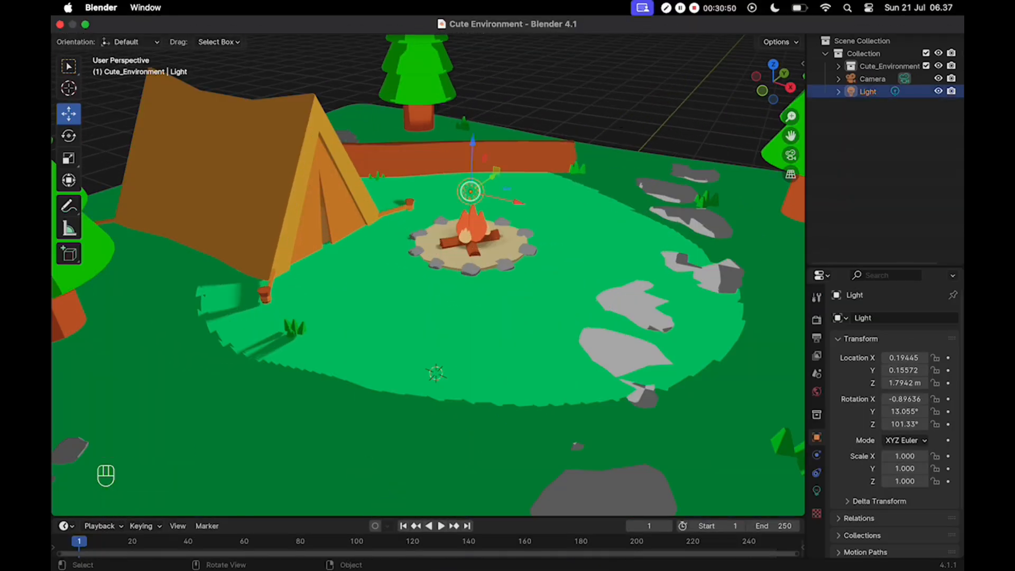
pyautogui.click(817, 489)
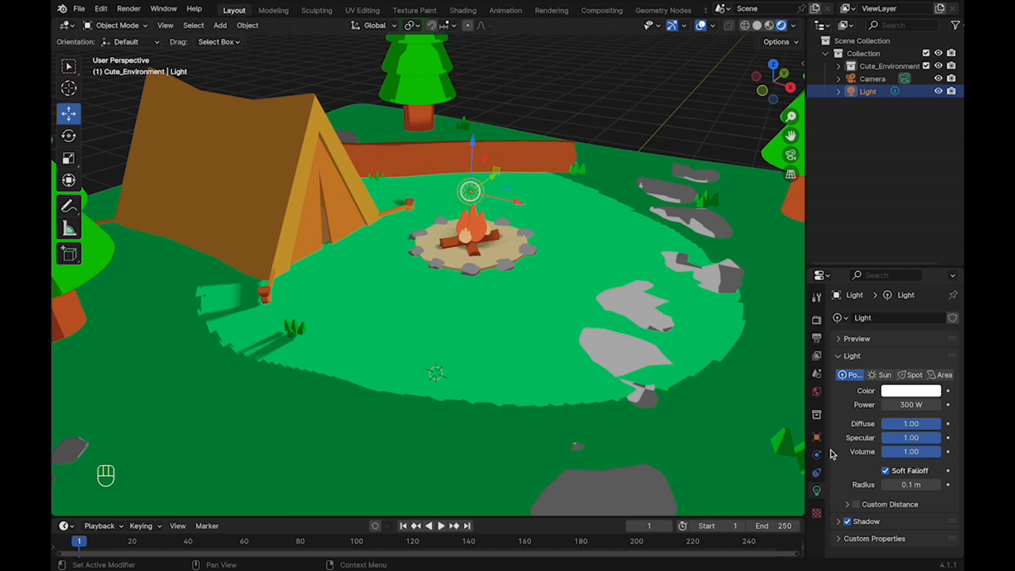
pyautogui.click(910, 391)
pyautogui.moveTo(864, 259)
pyautogui.mouseDown()
pyautogui.moveTo(851, 282)
pyautogui.moveTo(851, 273)
pyautogui.moveTo(859, 312)
pyautogui.moveTo(851, 271)
pyautogui.mouseUp()
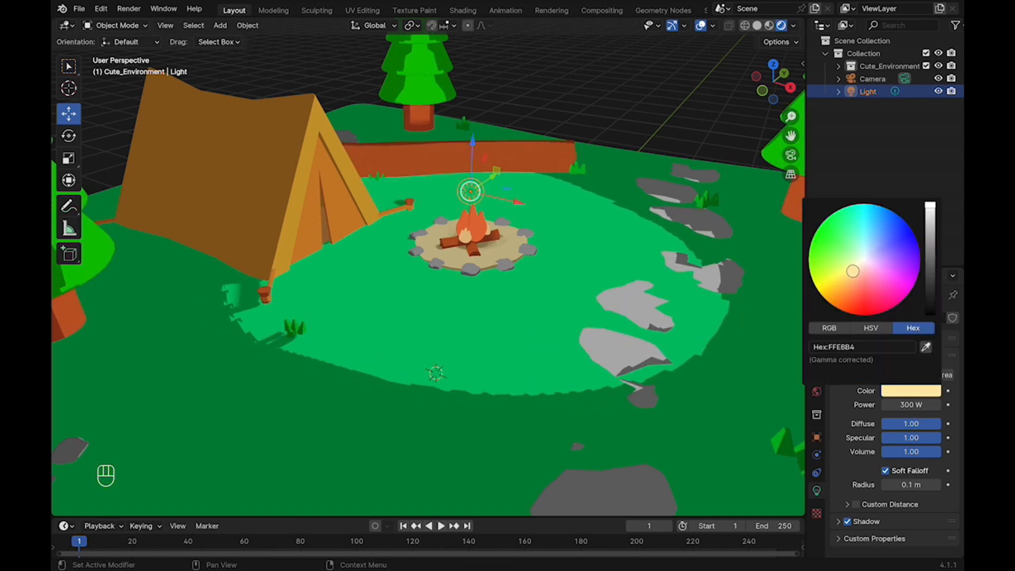
pyautogui.scroll(-5, 511, 262)
pyautogui.press('super+s')
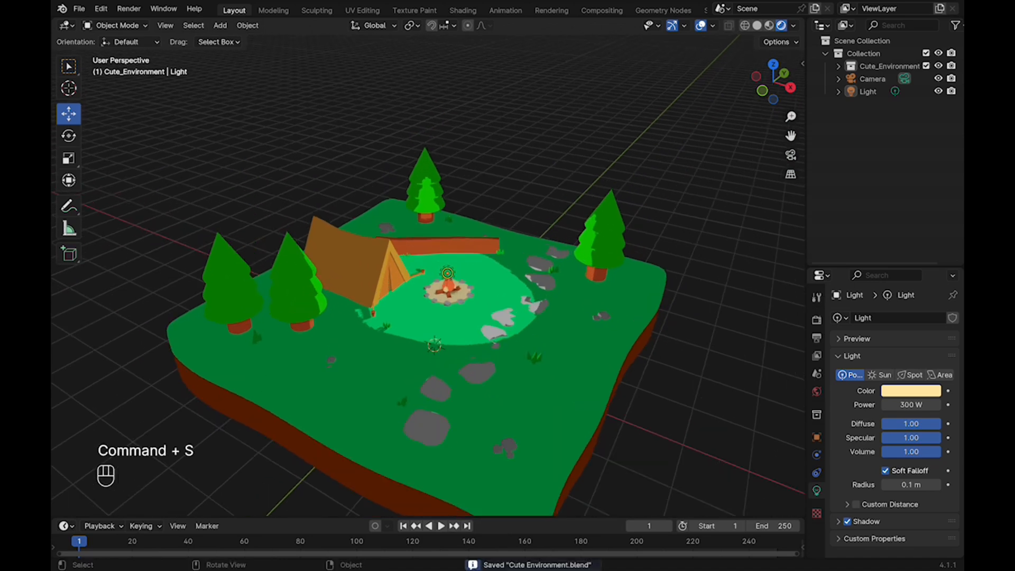
# Try a copy of the campfire light raised along Z as a Sun light, and delete the copy.
pyautogui.hotkey('shift', 'd')
pyautogui.press('z')
pyautogui.click(512, 140)
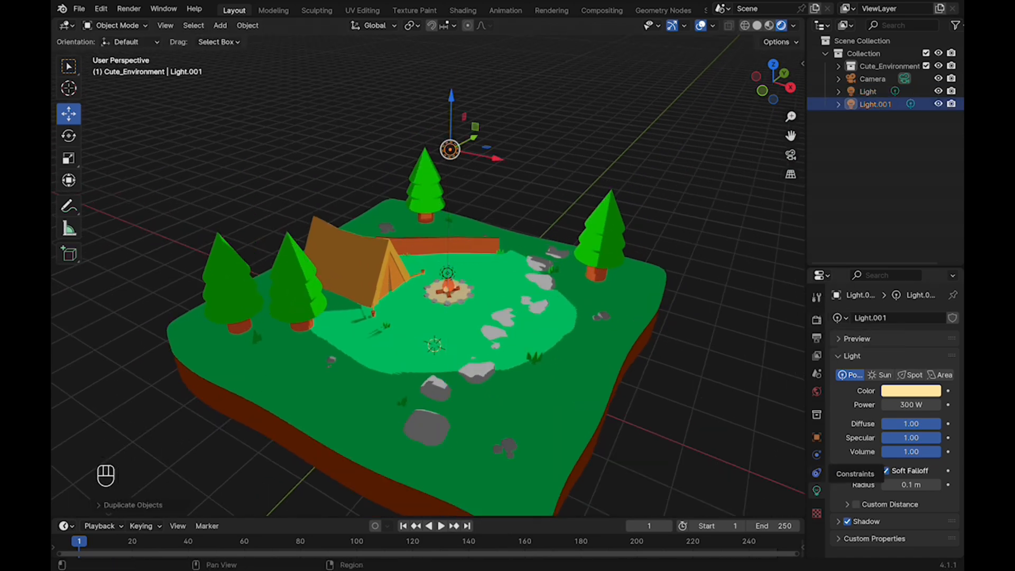
pyautogui.click(880, 375)
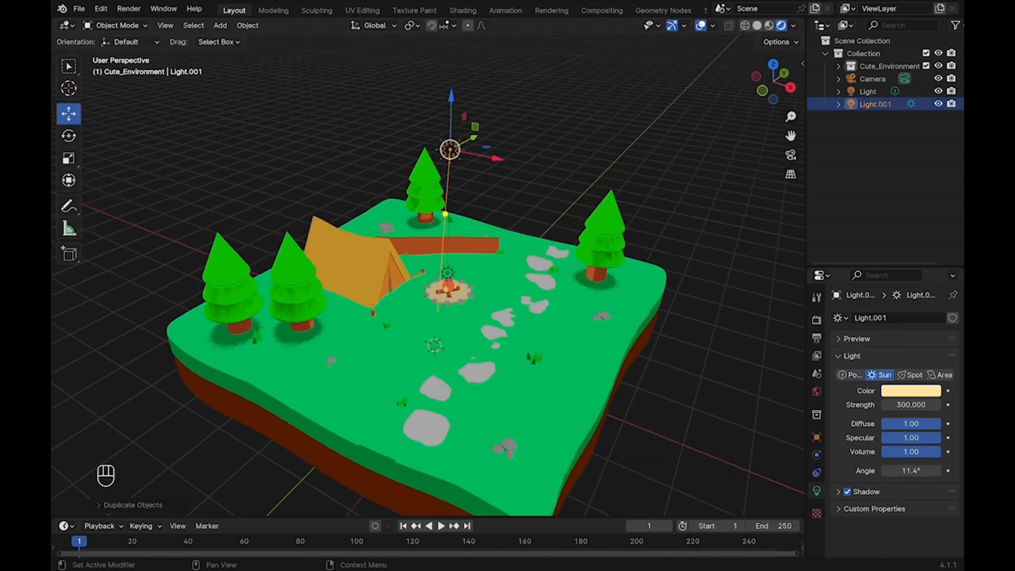
pyautogui.press('x')
pyautogui.click(475, 165)
# Save the file and inspect how the campfire light falls on the scene.
pyautogui.press('super+s')
pyautogui.moveTo(476, 253); pyautogui.dragTo(449, 253, button='middle')
pyautogui.scroll(4, 449, 227)
pyautogui.press('super+s')
pyautogui.scroll(-5, 450, 253)
pyautogui.press('super+s')
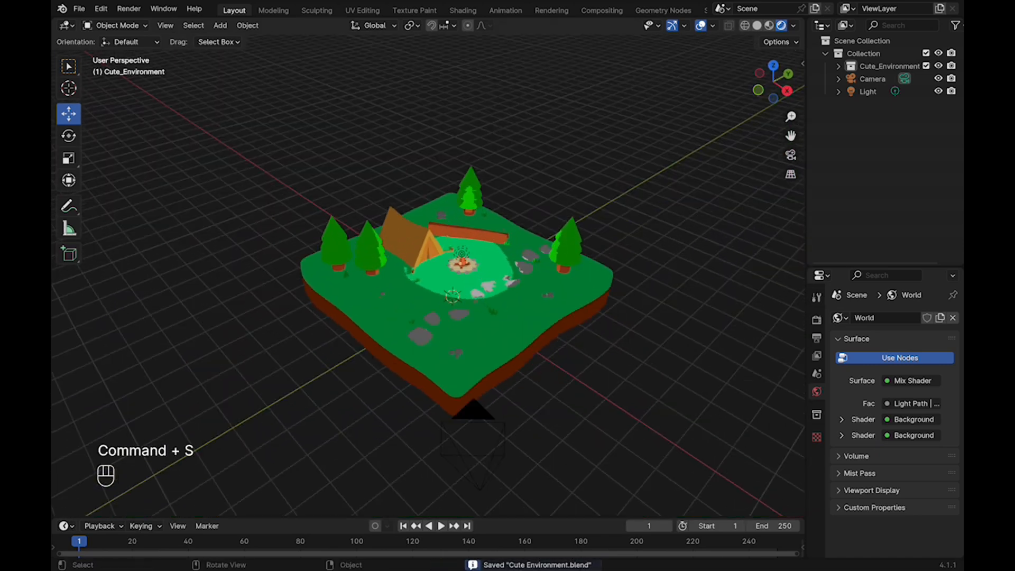
# Duplicate the campfire light and raise the copy along Z to above the treetops.
pyautogui.hotkey('shift', 'a')
pyautogui.click(461, 254)
pyautogui.hotkey('shift', 'd')
pyautogui.press('z')
pyautogui.click(465, 165)
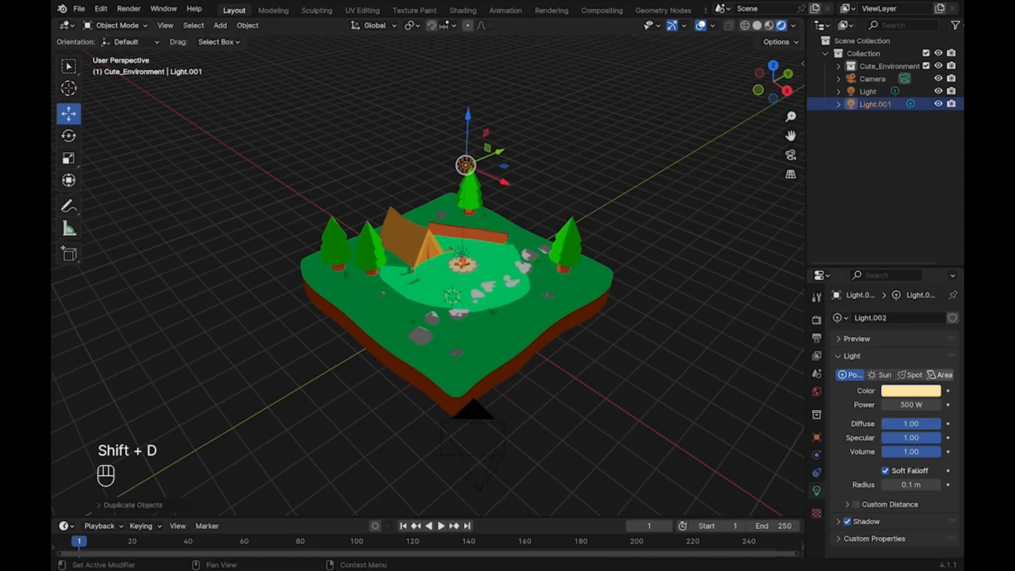
# Make the copied light a white Area light with a power of 1 W.
pyautogui.click(940, 374)
pyautogui.click(911, 390)
pyautogui.press('Return')
pyautogui.moveTo(930, 212)
pyautogui.mouseDown()
pyautogui.moveTo(929, 267)
pyautogui.moveTo(929, 203)
pyautogui.mouseUp()
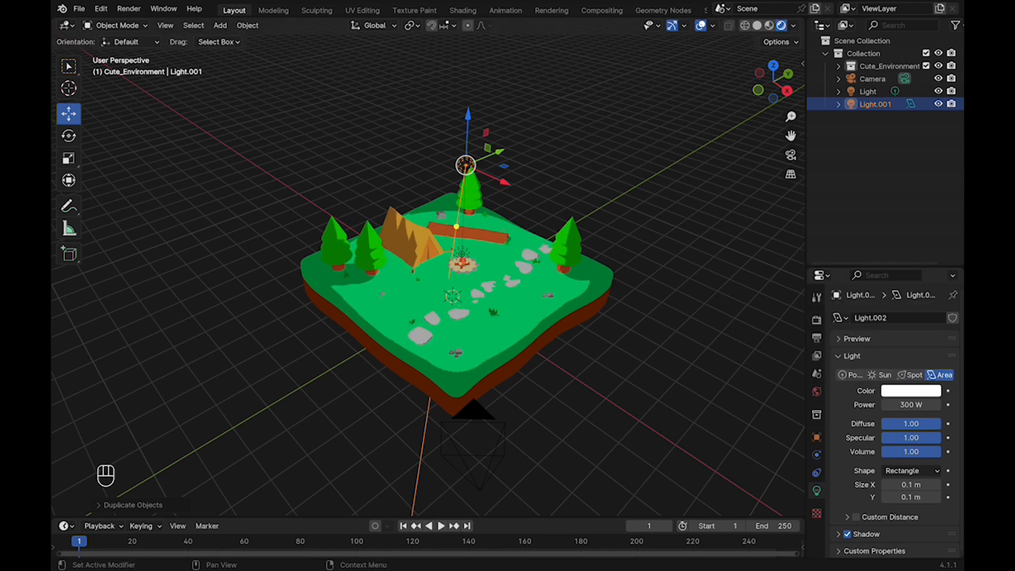
pyautogui.click(914, 405)
pyautogui.write('1')
pyautogui.press('Return')
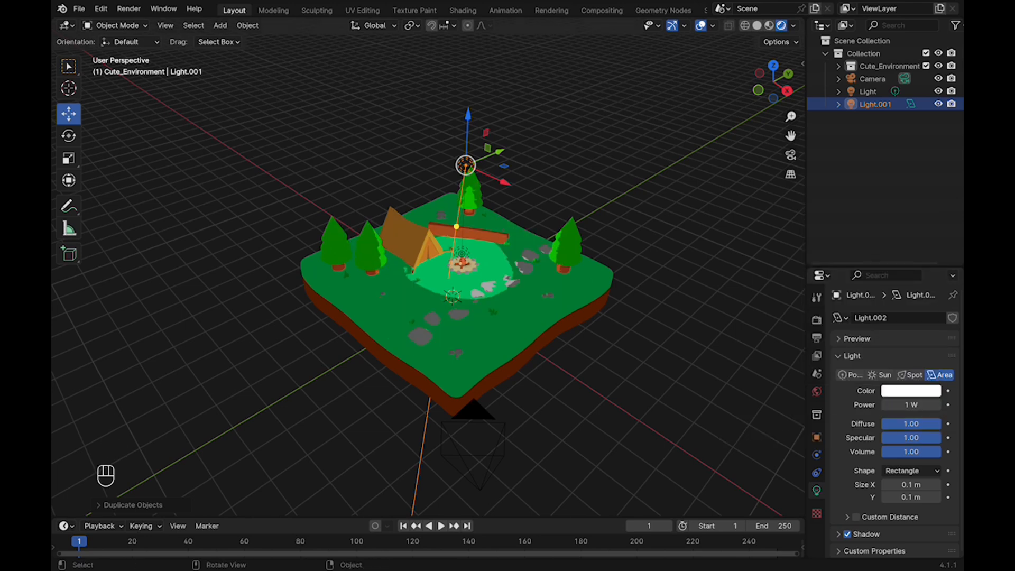
# Try different shapes for the copied area light, including Disk, and try scaling it.
pyautogui.scroll(3, 428, 268)
pyautogui.click(910, 470)
pyautogui.click(905, 485)
pyautogui.click(911, 470)
pyautogui.click(904, 513)
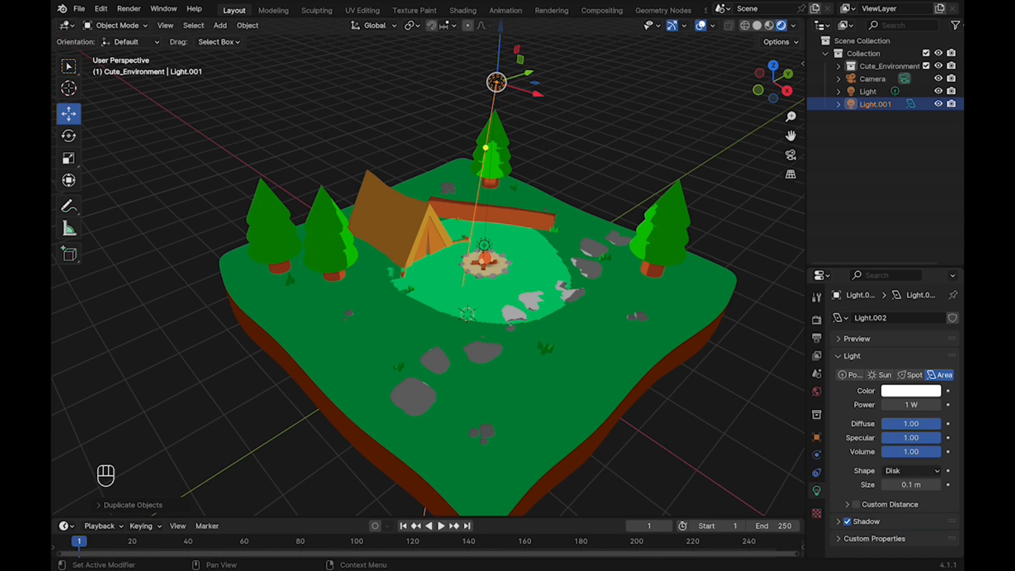
pyautogui.click(910, 470)
pyautogui.click(904, 527)
pyautogui.click(911, 470)
pyautogui.click(904, 499)
pyautogui.press('s')
pyautogui.press('Escape')
# Try the copied light at the side of the camp as a Spot light, and delete it.
pyautogui.moveTo(500, 28); pyautogui.dragTo(494, 112)
pyautogui.moveTo(528, 166); pyautogui.dragTo(677, 182)
pyautogui.moveTo(652, 133); pyautogui.dragTo(668, 66)
pyautogui.click(910, 375)
pyautogui.press('x')
pyautogui.click(637, 179)
# Save the file and inspect the campfire lighting up close.
pyautogui.press('super+s')
pyautogui.moveTo(623, 222); pyautogui.dragTo(623, 185, button='middle')
pyautogui.keyDown('shift'); pyautogui.moveTo(623, 185); pyautogui.dragTo(592, 148, button='middle'); pyautogui.keyUp('shift')
pyautogui.scroll(3, 621, 174)
pyautogui.press('super+s')
pyautogui.scroll(-3, 592, 148)
pyautogui.press('super+s')
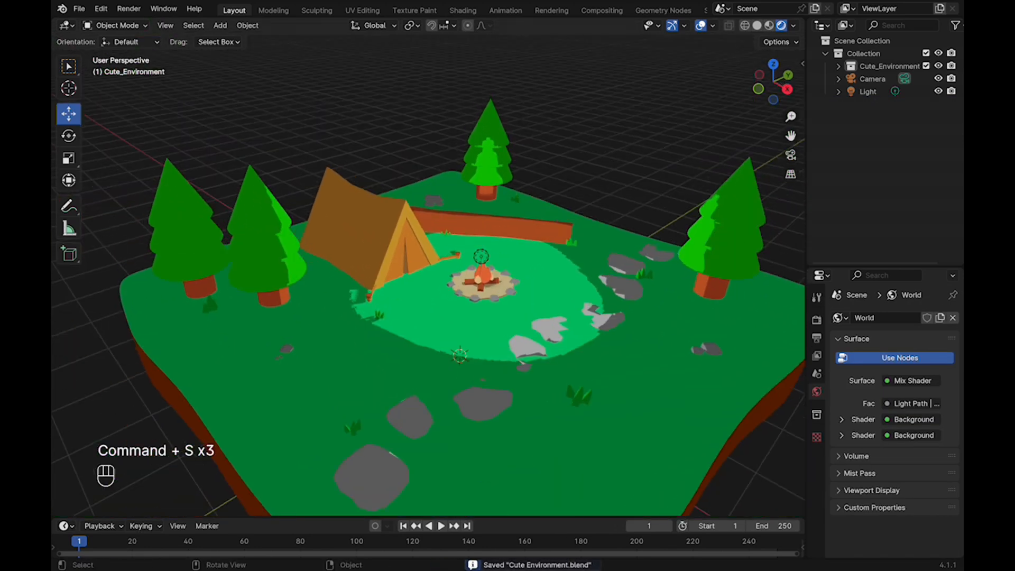
# Set the render color management look to High Contrast and save the file.
pyautogui.click(816, 297)
pyautogui.click(817, 319)
pyautogui.click(875, 549)
pyautogui.scroll(-5, 893, 423)
pyautogui.click(919, 467)
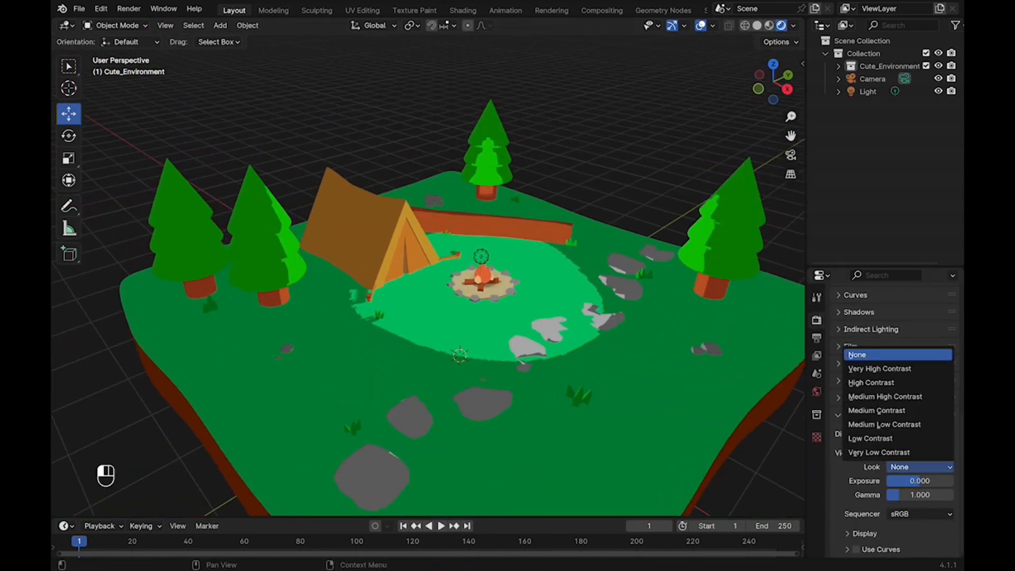
pyautogui.click(878, 382)
pyautogui.press('super+s')
pyautogui.scroll(-2, 460, 317)
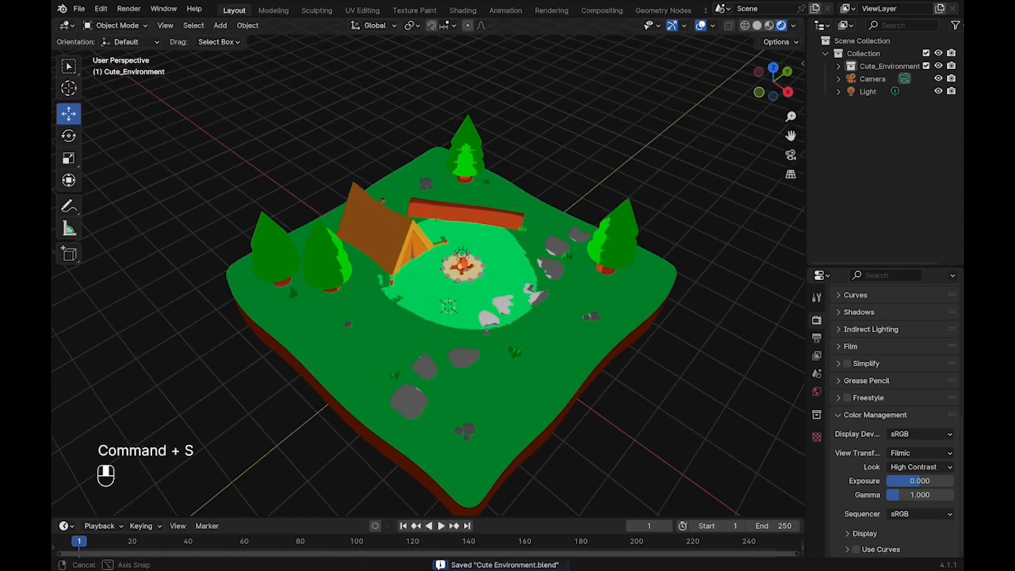
# Try other power values for the campfire point light, set its power to 300 W and save the file.
pyautogui.moveTo(460, 317); pyautogui.dragTo(476, 295, button='middle')
pyautogui.scroll(3, 476, 296)
pyautogui.click(402, 402)
pyautogui.click(480, 275)
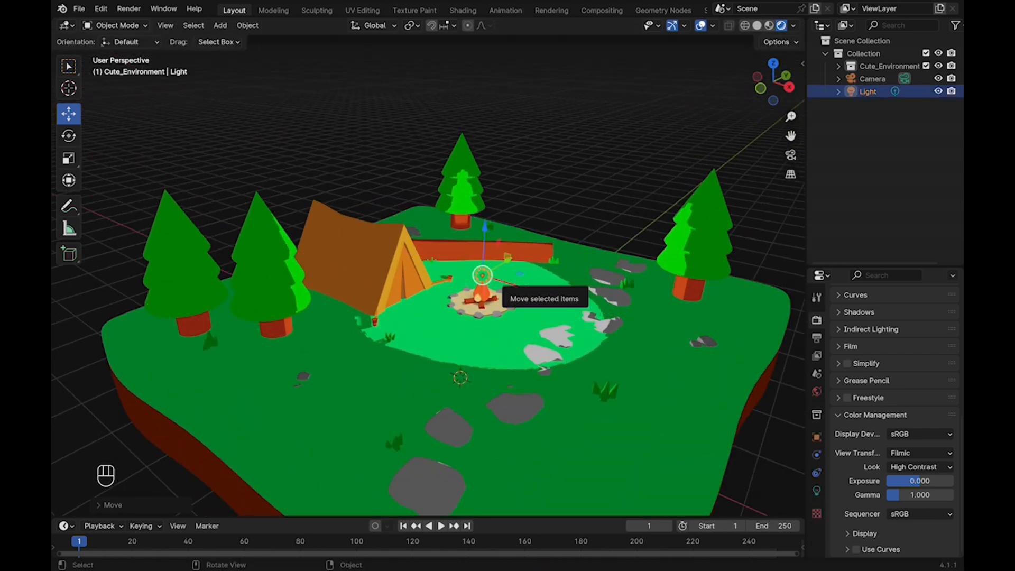
pyautogui.click(817, 491)
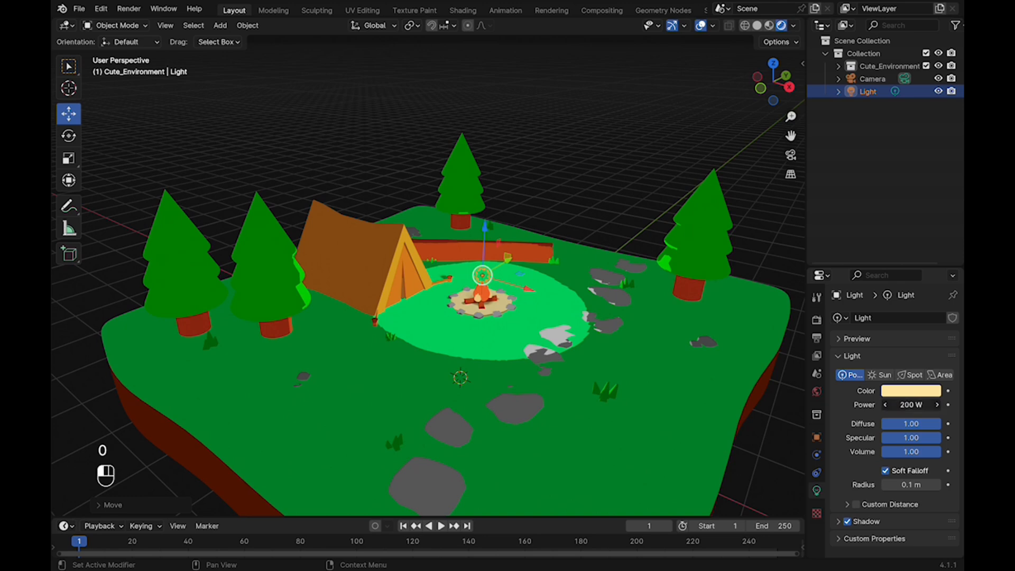
pyautogui.click(916, 403)
pyautogui.write('100')
pyautogui.press('Return')
pyautogui.write('00')
pyautogui.press('Return')
pyautogui.click(916, 404)
pyautogui.write('300')
pyautogui.press('Return')
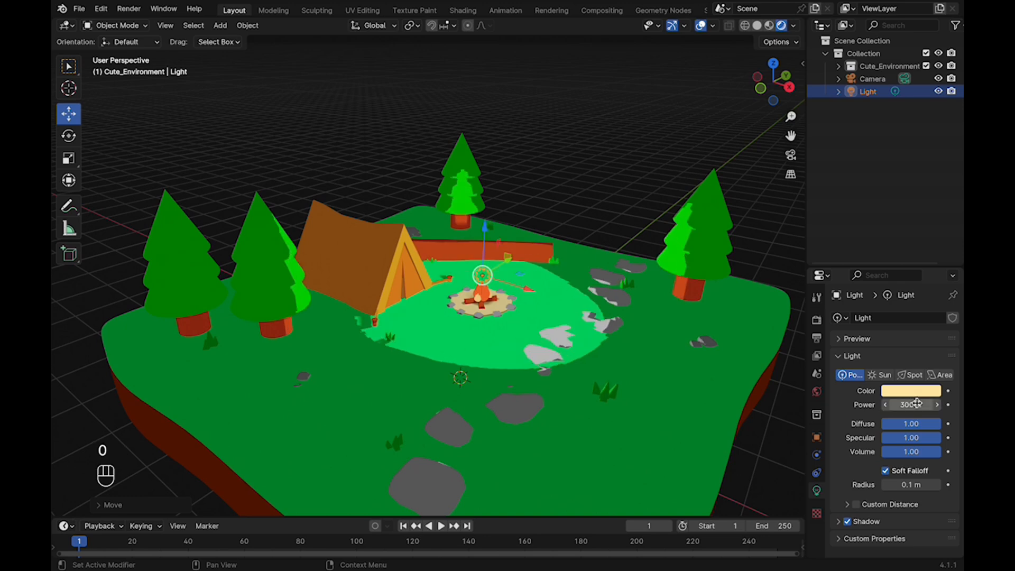
pyautogui.click(634, 153)
pyautogui.press('super+s')
# Look through the camera, lock it to the view and reframe the whole camp from a raised angle.
pyautogui.moveTo(634, 153)
pyautogui.mouseDown(button='middle')
pyautogui.moveTo(607, 179)
pyautogui.moveTo(631, 164)
pyautogui.mouseUp(button='middle')
pyautogui.scroll(4, 631, 164)
pyautogui.keyDown('shift'); pyautogui.moveTo(632, 164); pyautogui.dragTo(631, 185, button='middle'); pyautogui.keyUp('shift')
pyautogui.scroll(-4, 616, 171)
pyautogui.scroll(2, 632, 185)
pyautogui.press('`')
pyautogui.click(487, 262)
pyautogui.press('n')
pyautogui.press('n')
pyautogui.press('n')
pyautogui.press('n')
pyautogui.scroll(-3, 487, 263)
pyautogui.moveTo(487, 263); pyautogui.dragTo(473, 286, button='middle')
pyautogui.moveTo(473, 285)
pyautogui.keyDown('shift'); pyautogui.mouseDown(button='middle')
pyautogui.moveTo(476, 301)
pyautogui.moveTo(478, 285)
pyautogui.mouseUp(button='middle'); pyautogui.keyUp('shift')
pyautogui.scroll(-3, 475, 301)
pyautogui.keyDown('shift'); pyautogui.moveTo(538, 276); pyautogui.dragTo(529, 278, button='middle'); pyautogui.keyUp('shift')
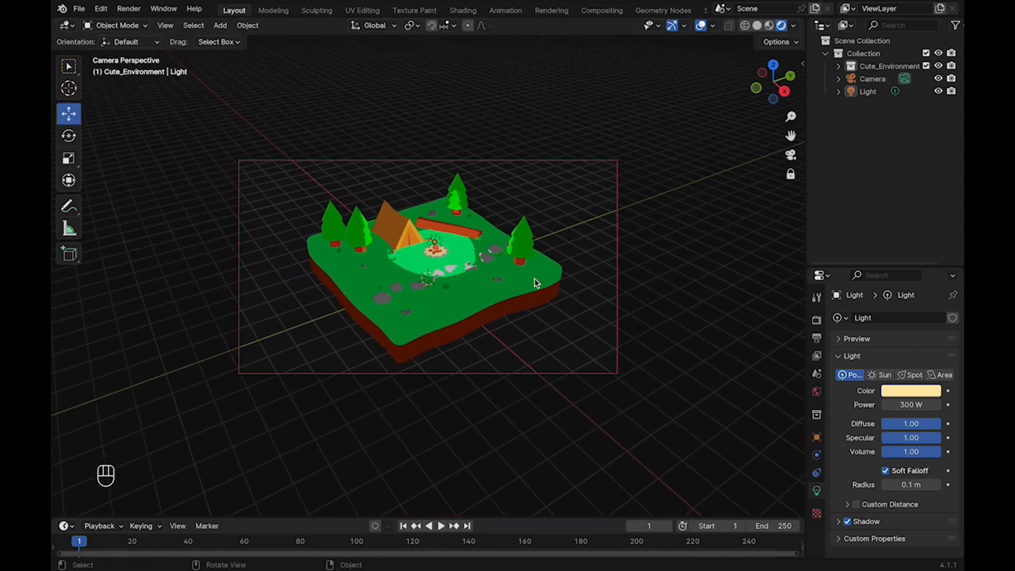
# Unlock the camera from the view and save the file.
pyautogui.press('n')
pyautogui.press('n')
pyautogui.scroll(4, 628, 248)
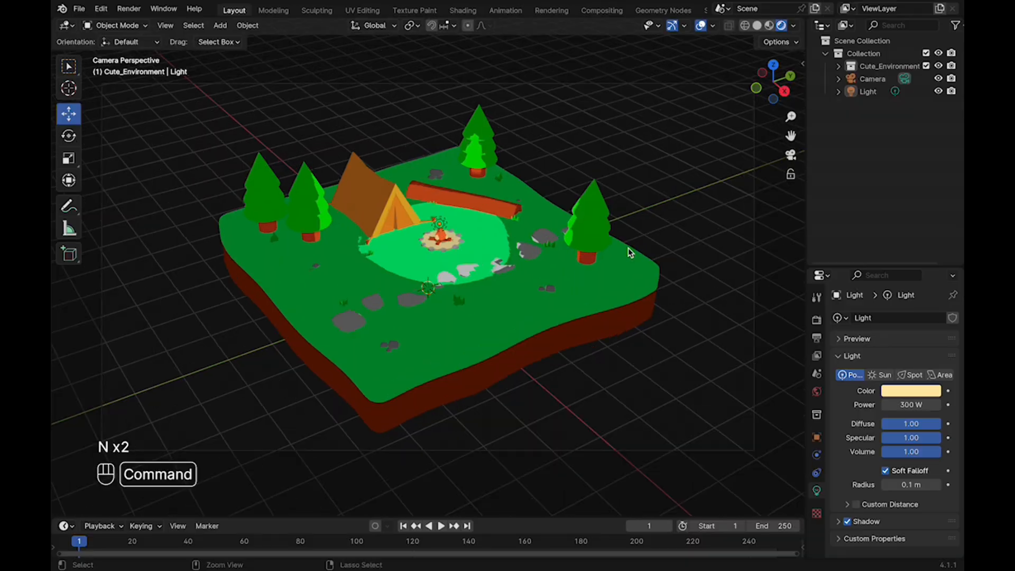
pyautogui.press('super+s')
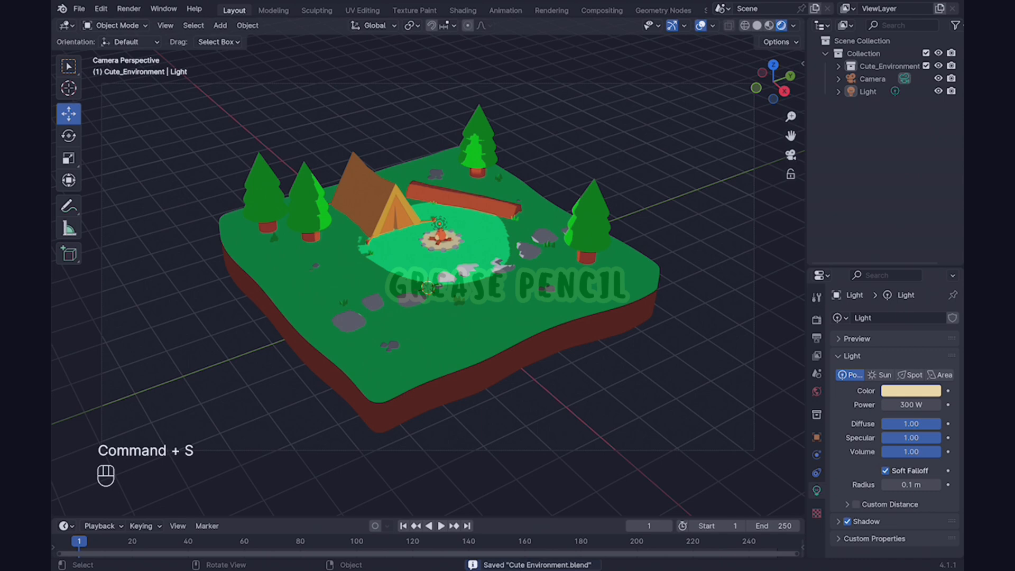
pyautogui.press('n')
pyautogui.press('n')
pyautogui.press('n')
pyautogui.click(725, 218)
pyautogui.press('n')
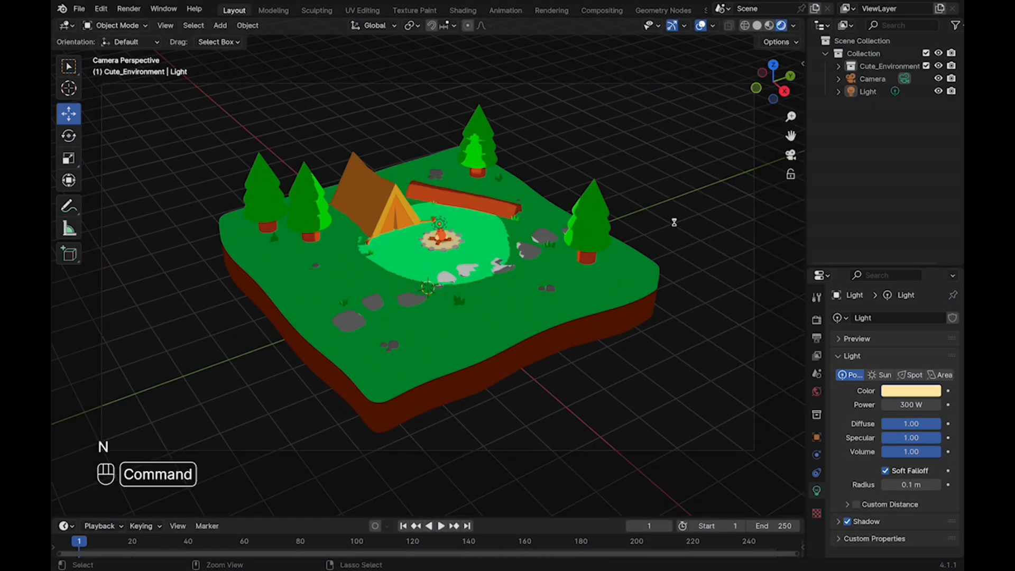
pyautogui.press('super+s')
# Create a new collection named GP beside the main collection and save the file.
pyautogui.rightClick(843, 138)
pyautogui.click(843, 137)
pyautogui.doubleClick(866, 104)
pyautogui.doubleClick(862, 105)
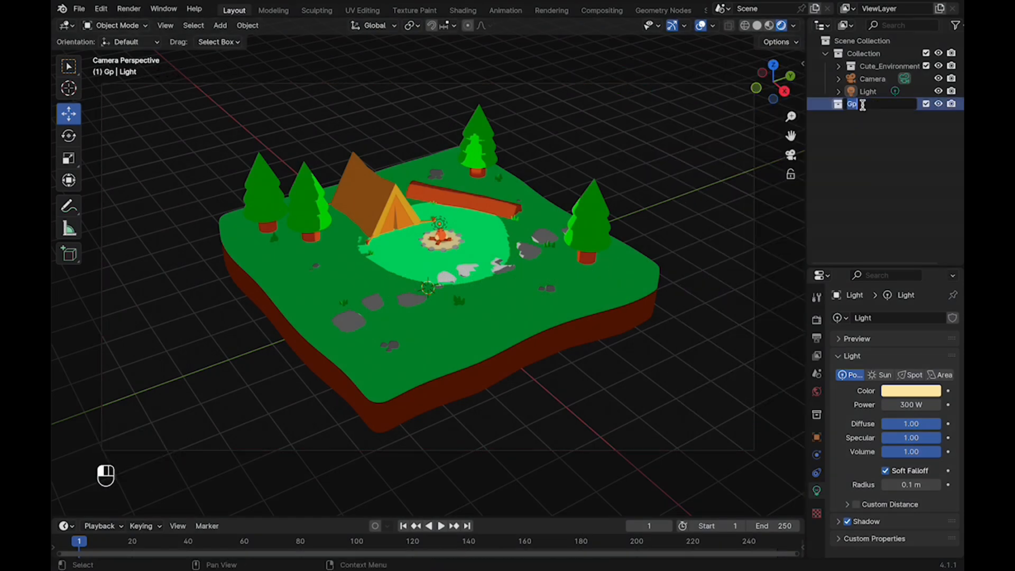
pyautogui.write('GP')
pyautogui.press('Return')
pyautogui.press('super+s')
# Add a Grease Pencil Scene Line Art object to the GP collection.
pyautogui.hotkey('shift', 'a')
pyautogui.moveTo(468, 300)
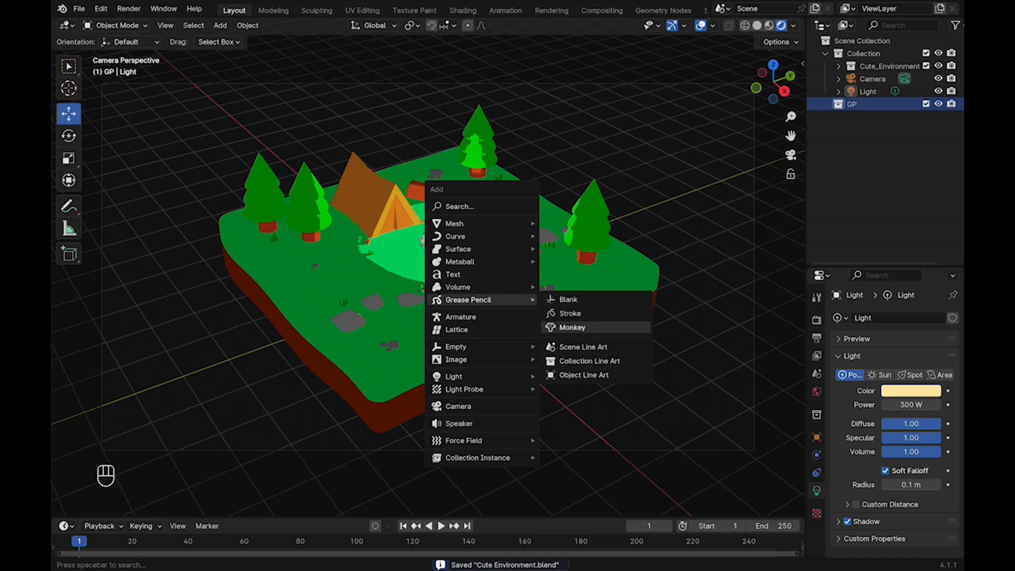
pyautogui.click(581, 341)
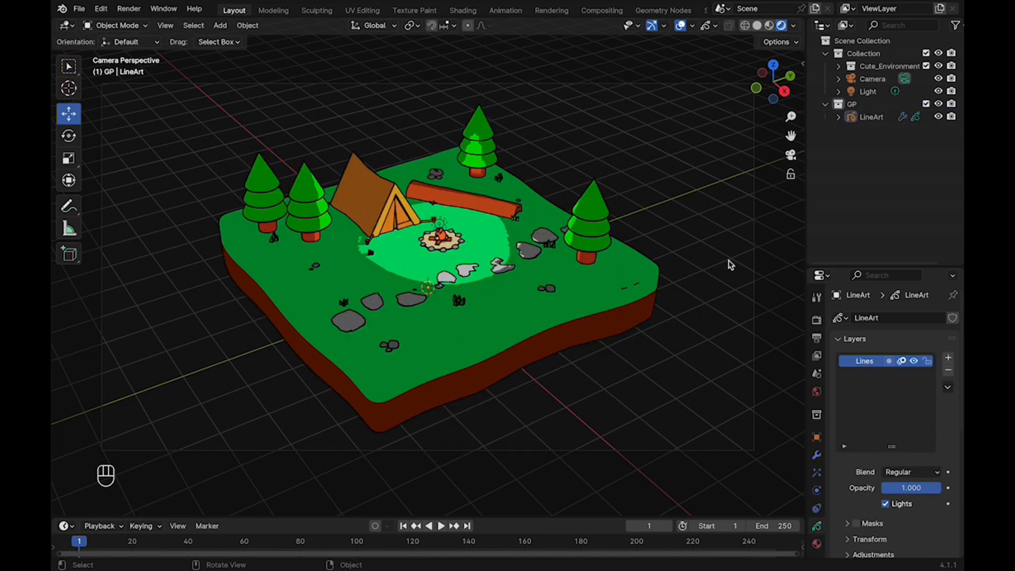
# Enable Material Borders in the line art modifier, keep the line thickness at 25 and save the file.
pyautogui.click(870, 117)
pyautogui.click(816, 454)
pyautogui.scroll(-2, 898, 449)
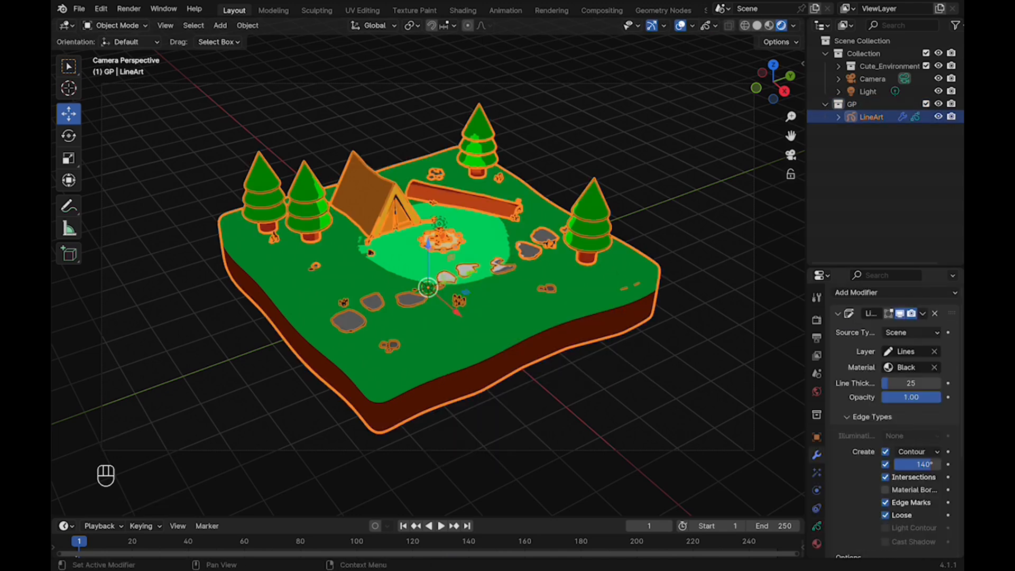
pyautogui.click(675, 365)
pyautogui.scroll(1, 677, 357)
pyautogui.scroll(-2, 677, 357)
pyautogui.scroll(1, 677, 358)
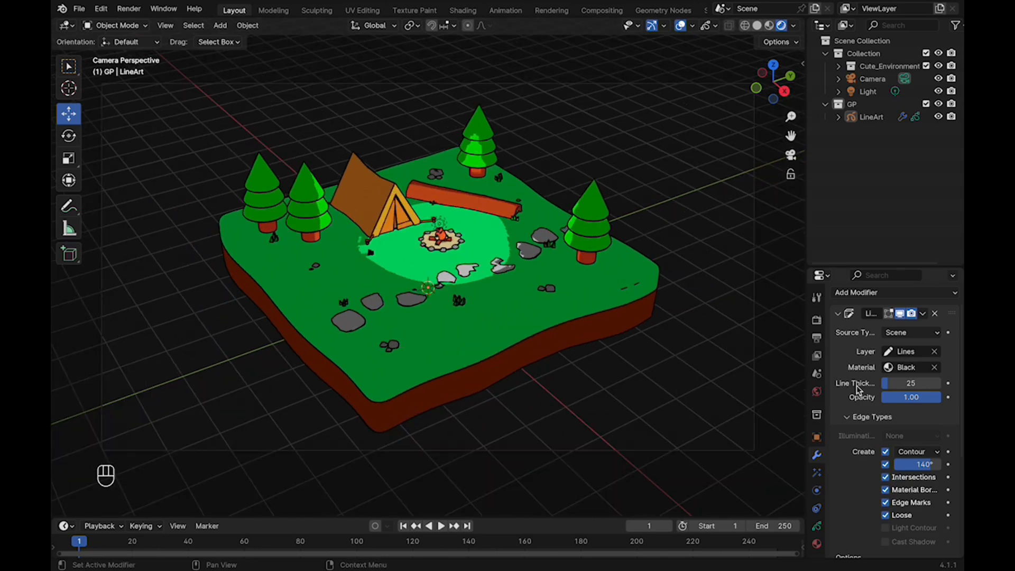
pyautogui.moveTo(914, 382)
pyautogui.mouseDown()
pyautogui.moveTo(934, 383)
pyautogui.moveTo(912, 383)
pyautogui.mouseUp()
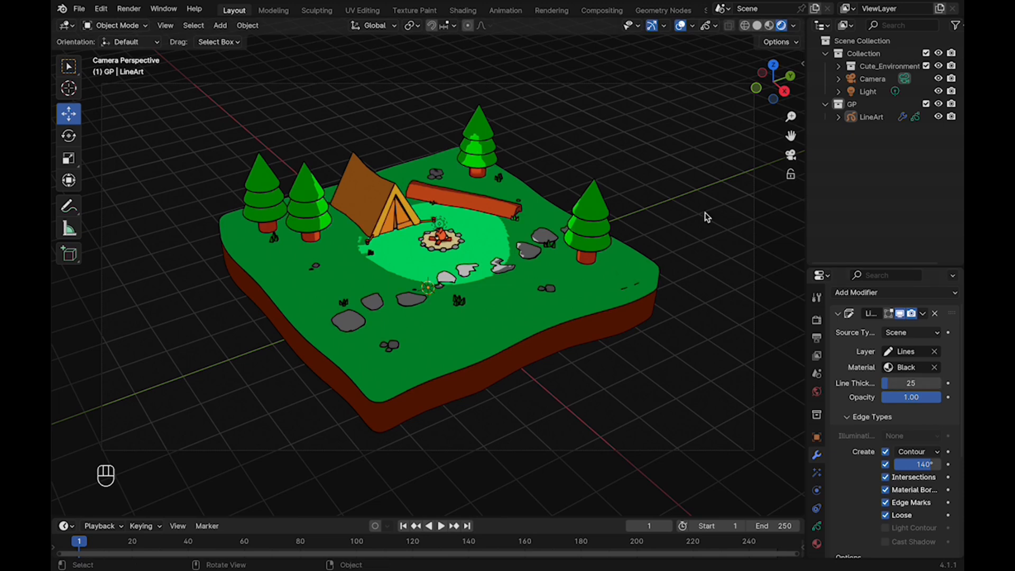
pyautogui.press('super+s')
# Enable Bloom in the render settings and keep the color management look at High Contrast.
pyautogui.click(816, 320)
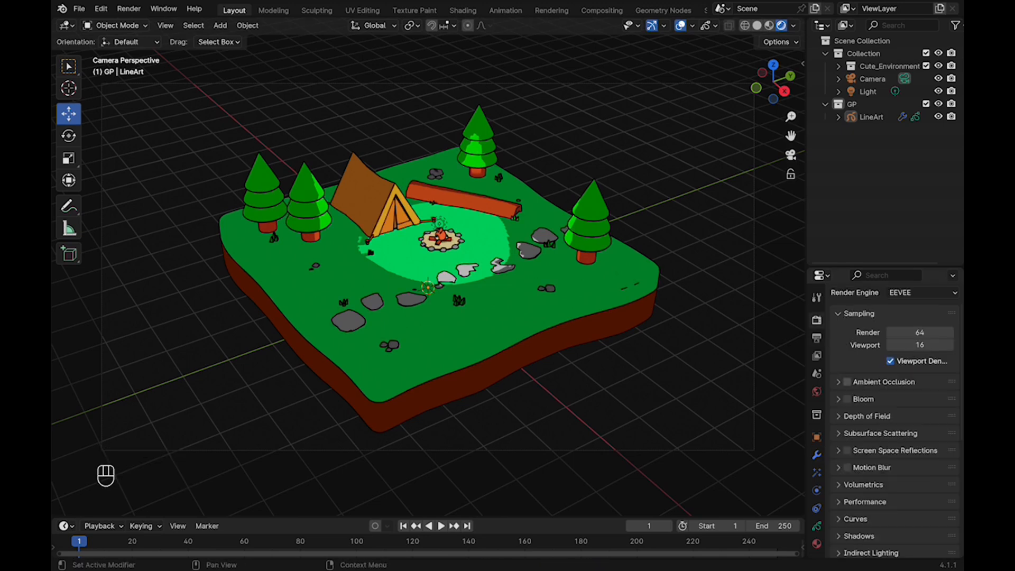
pyautogui.scroll(-5, 850, 405)
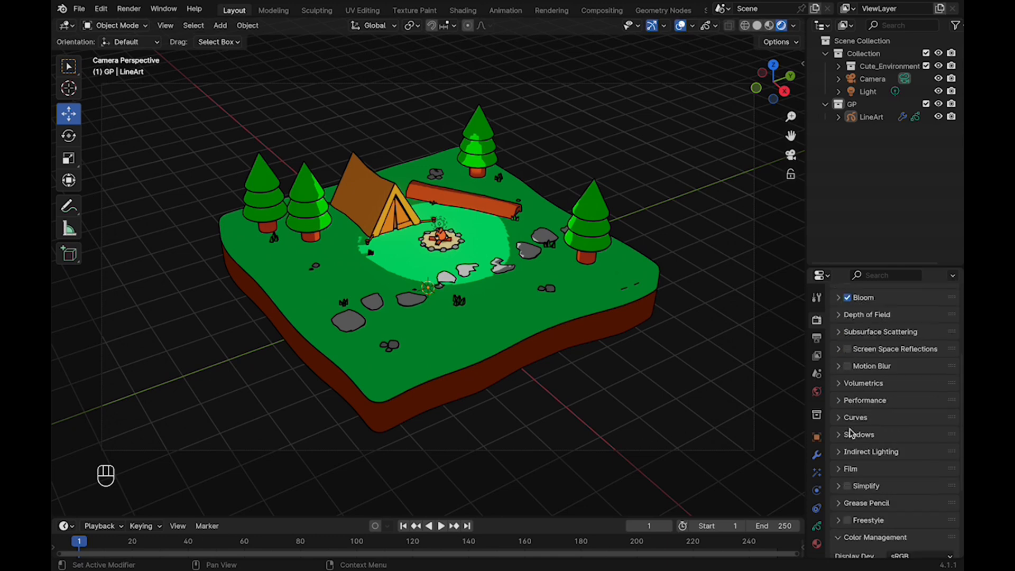
pyautogui.scroll(-6, 872, 412)
pyautogui.click(918, 467)
pyautogui.click(897, 382)
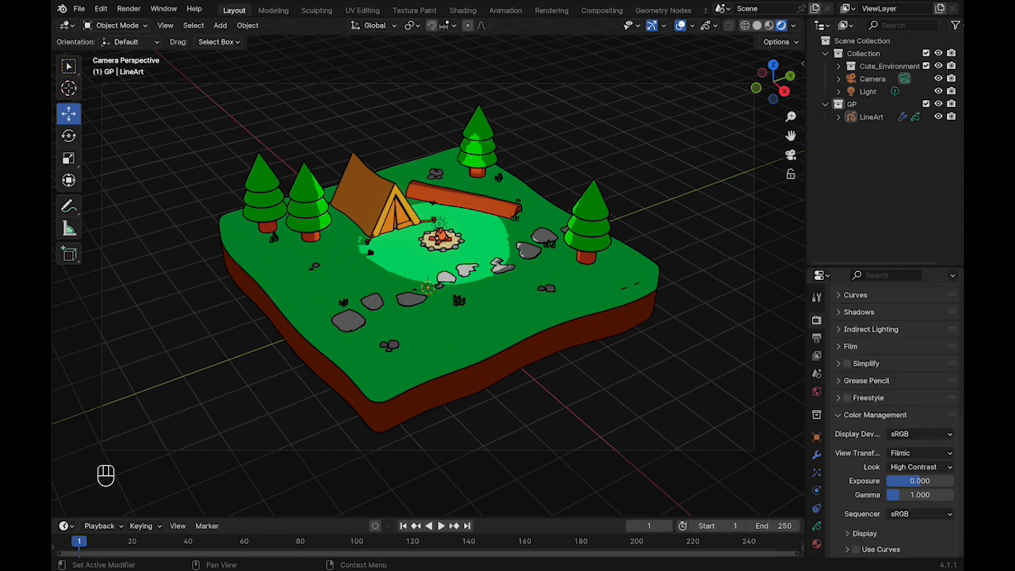
# Enable Simplify in the render settings, check its options and save the file.
pyautogui.click(847, 364)
pyautogui.click(838, 364)
pyautogui.scroll(-6, 846, 380)
pyautogui.click(856, 414)
pyautogui.scroll(6, 857, 415)
pyautogui.click(838, 364)
pyautogui.press('super+s')
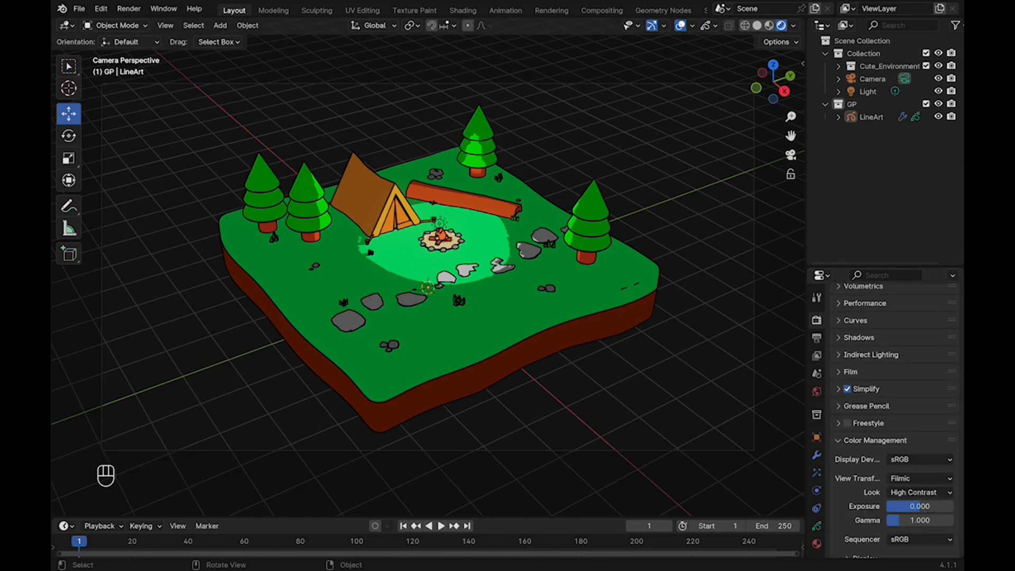
pyautogui.press('super+s')
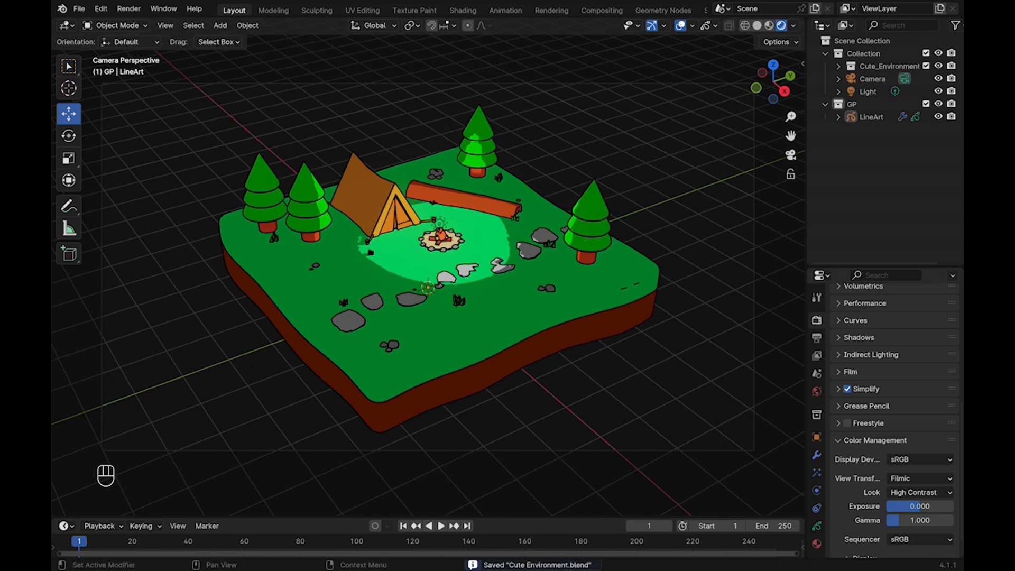
# Set the render output path to the Cute Environment folder.
pyautogui.click(816, 337)
pyautogui.scroll(8, 895, 421)
pyautogui.click(817, 355)
pyautogui.click(816, 338)
pyautogui.click(817, 320)
pyautogui.scroll(-7, 882, 434)
pyautogui.scroll(7, 882, 434)
pyautogui.click(816, 297)
pyautogui.click(816, 337)
pyautogui.click(947, 444)
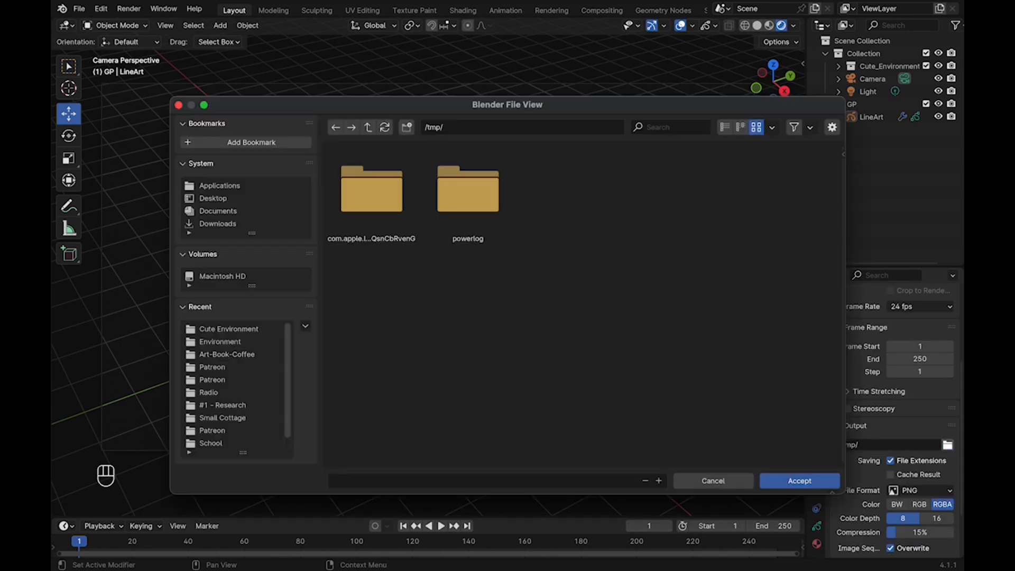
pyautogui.click(799, 481)
pyautogui.scroll(-3, 893, 423)
# Render the scene, save the image as Cute_Environment, close the render and save the file.
pyautogui.click(128, 8)
pyautogui.click(152, 24)
pyautogui.click(213, 61)
pyautogui.click(232, 147)
pyautogui.hotkey('ctrl', 'BackSpace')
pyautogui.write('Cute_Environment')
pyautogui.press('Return')
pyautogui.press('Return')
pyautogui.click(108, 43)
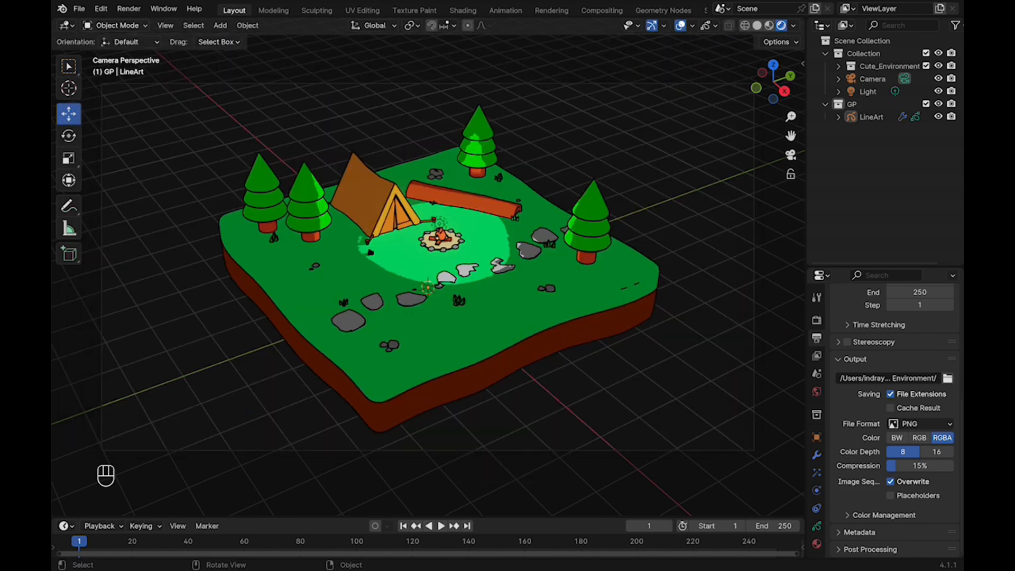
pyautogui.press('super+s')
# Add a plane and scale it up until it fills the whole camera frame behind the camp.
pyautogui.hotkey('shift', 'a')
pyautogui.moveTo(374, 208)
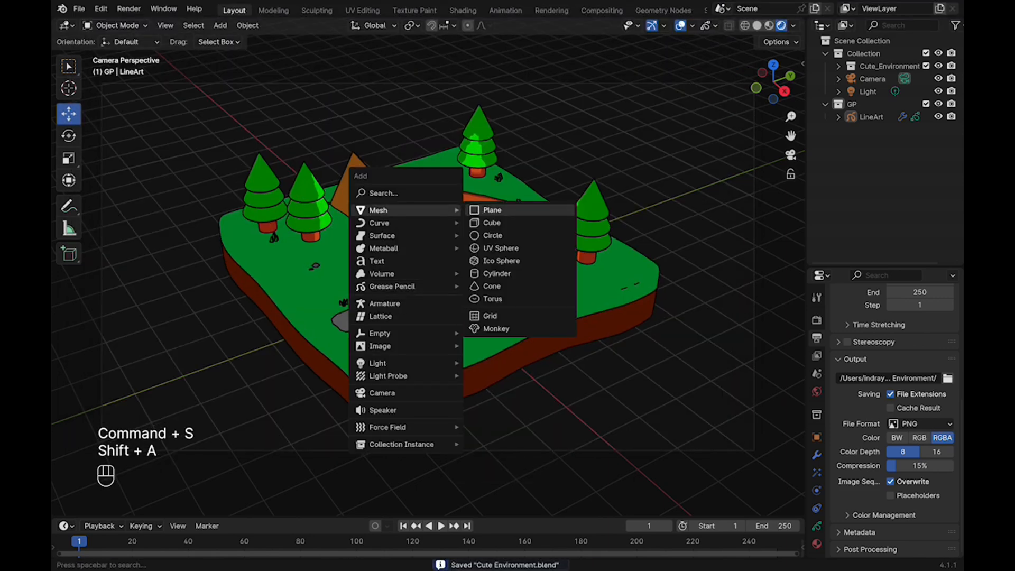
pyautogui.click(494, 208)
pyautogui.press('s')
pyautogui.click(502, 315)
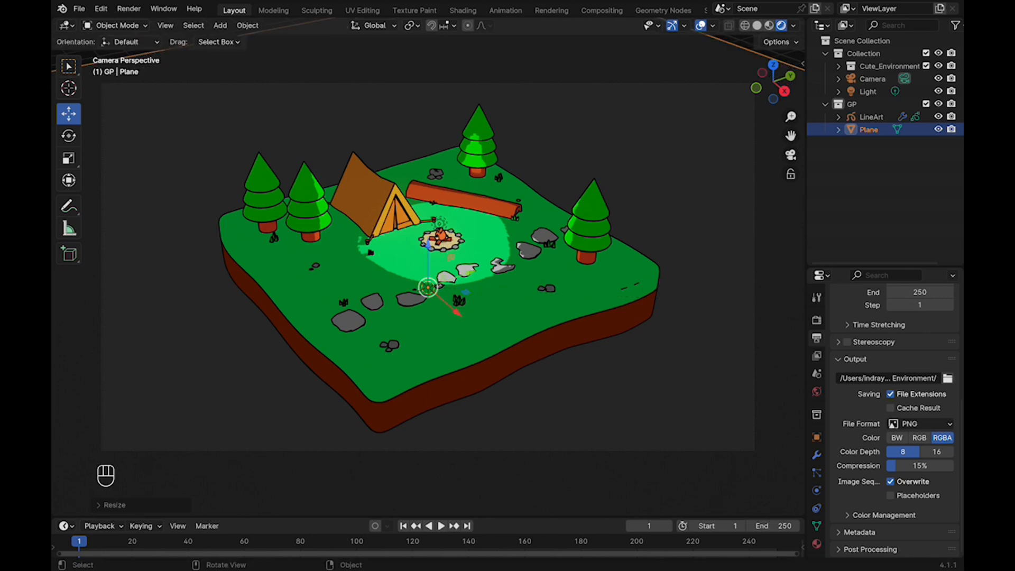
# Assign a single-user copy of Material.007 to the plane and set its color ramp's light stop to blue 5965CA.
pyautogui.click(462, 11)
pyautogui.click(246, 333)
pyautogui.click(249, 365)
pyautogui.click(470, 333)
pyautogui.click(505, 437)
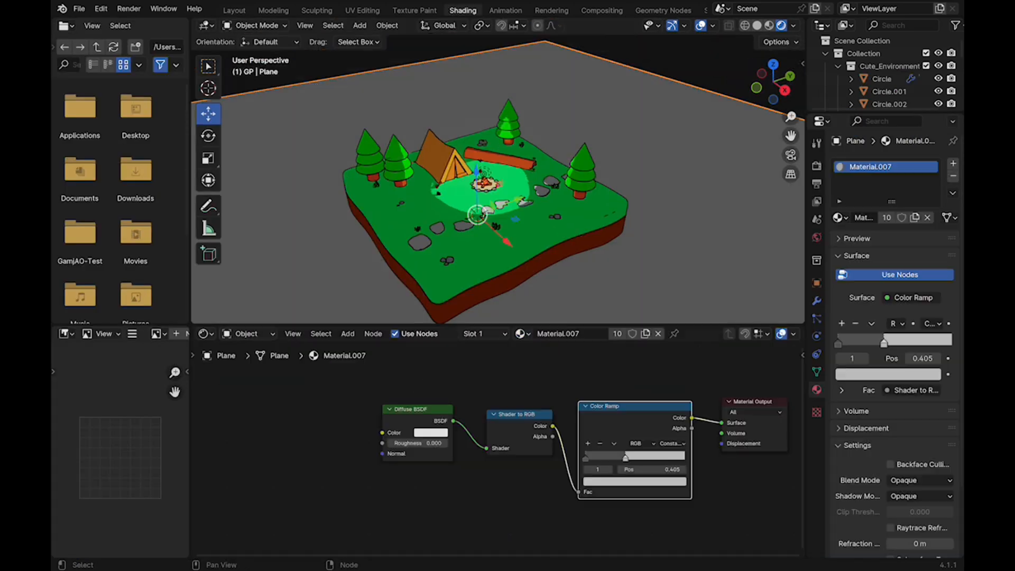
pyautogui.click(634, 481)
pyautogui.click(648, 360)
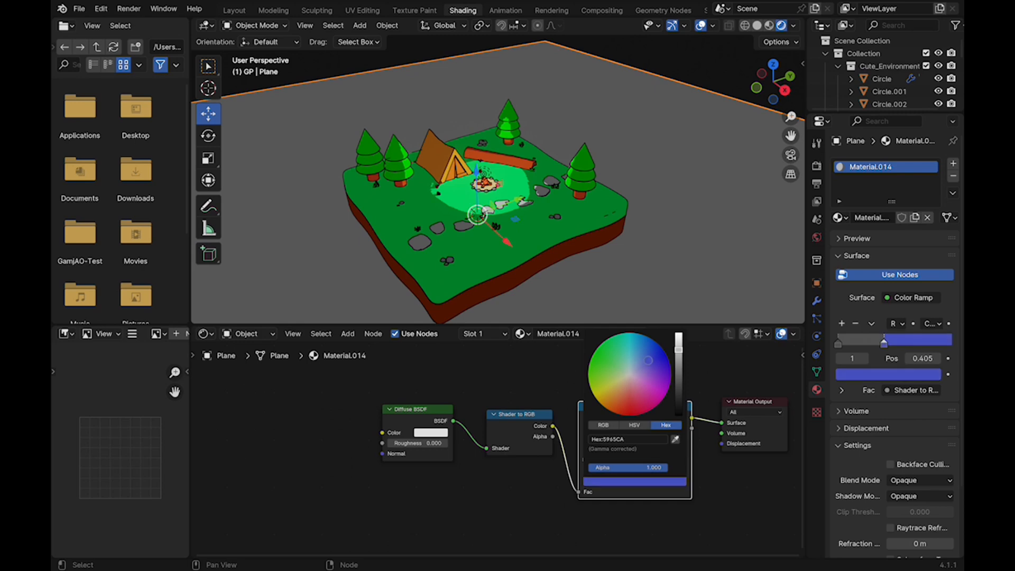
# Paste the same blue 5965CA into the dark stop of the plane's color ramp.
pyautogui.click(709, 489)
pyautogui.click(634, 480)
pyautogui.click(628, 438)
pyautogui.press('super+v')
pyautogui.press('Return')
# Return to the Layout camera view, darken the plane's first color ramp stop to 2C3265 and save the file.
pyautogui.click(234, 11)
pyautogui.press('`')
pyautogui.press('`')
pyautogui.click(389, 250)
pyautogui.scroll(6, 893, 412)
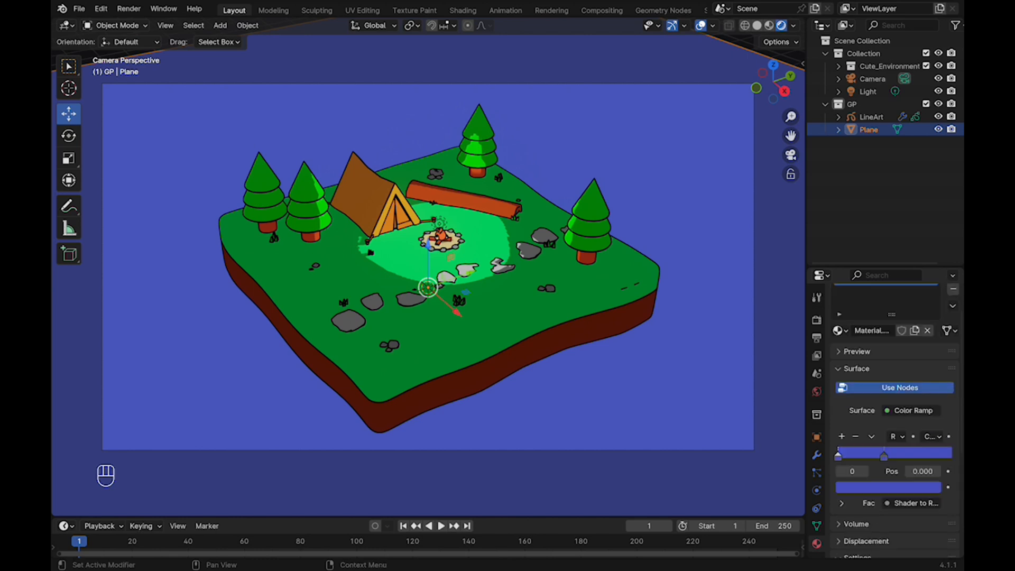
pyautogui.click(888, 488)
pyautogui.moveTo(930, 312); pyautogui.dragTo(929, 355)
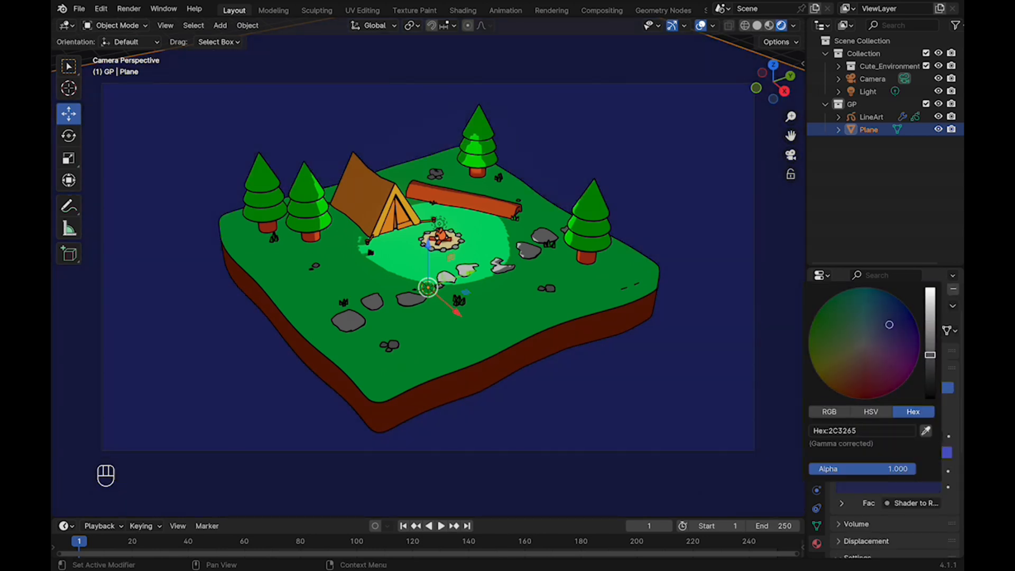
pyautogui.moveTo(890, 326)
pyautogui.mouseDown()
pyautogui.moveTo(895, 312)
pyautogui.moveTo(903, 330)
pyautogui.moveTo(878, 329)
pyautogui.moveTo(888, 324)
pyautogui.mouseUp()
pyautogui.moveTo(929, 355)
pyautogui.mouseDown()
pyautogui.moveTo(929, 342)
pyautogui.moveTo(930, 355)
pyautogui.mouseUp()
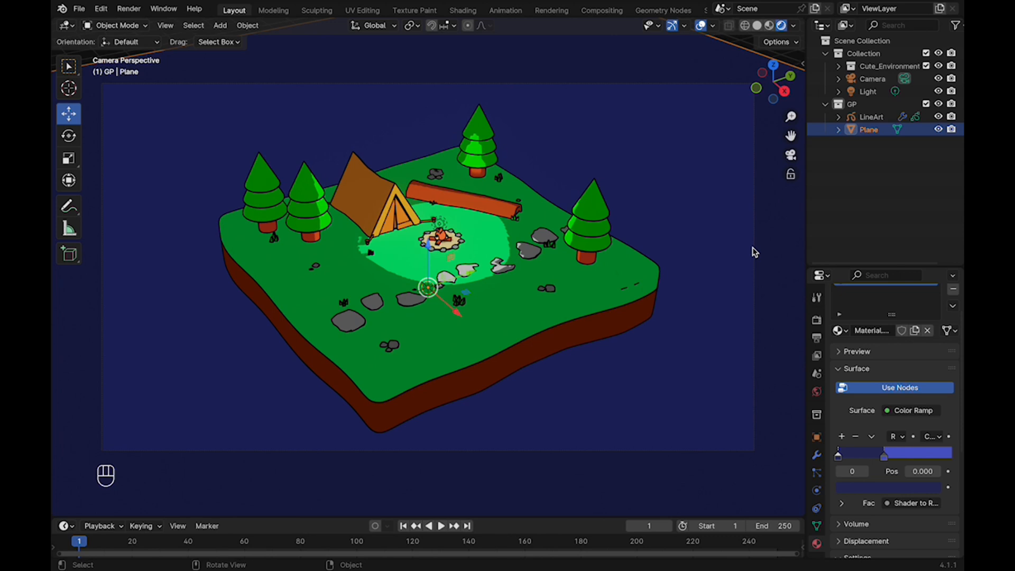
pyautogui.click(888, 486)
pyautogui.moveTo(929, 355)
pyautogui.mouseDown()
pyautogui.moveTo(929, 366)
pyautogui.moveTo(930, 354)
pyautogui.mouseUp()
pyautogui.press('super+s')
# Try a brown for the plane's first color ramp stop, return it to a dark blue and save the file.
pyautogui.click(877, 486)
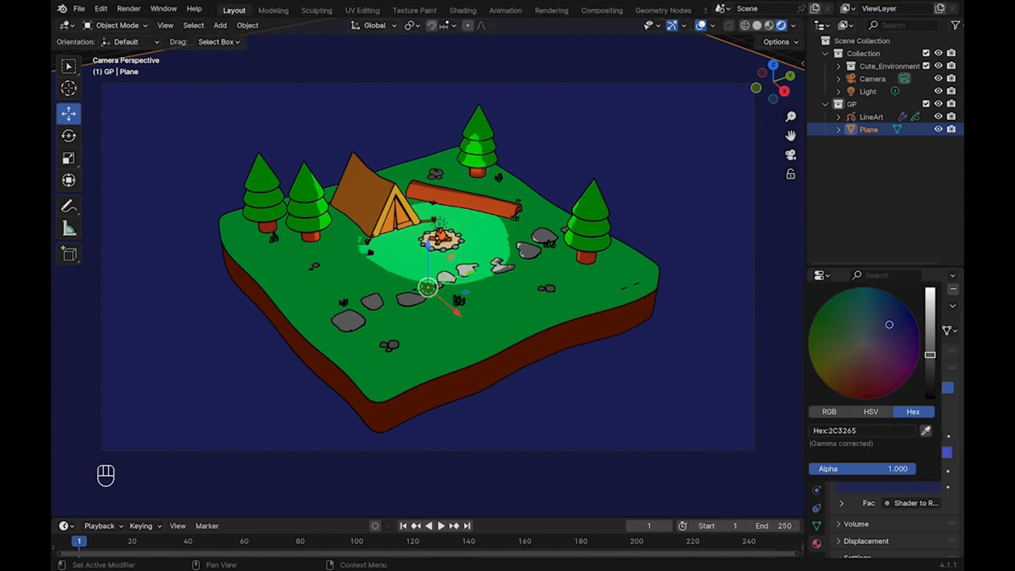
pyautogui.click(839, 365)
pyautogui.moveTo(839, 364); pyautogui.dragTo(840, 381)
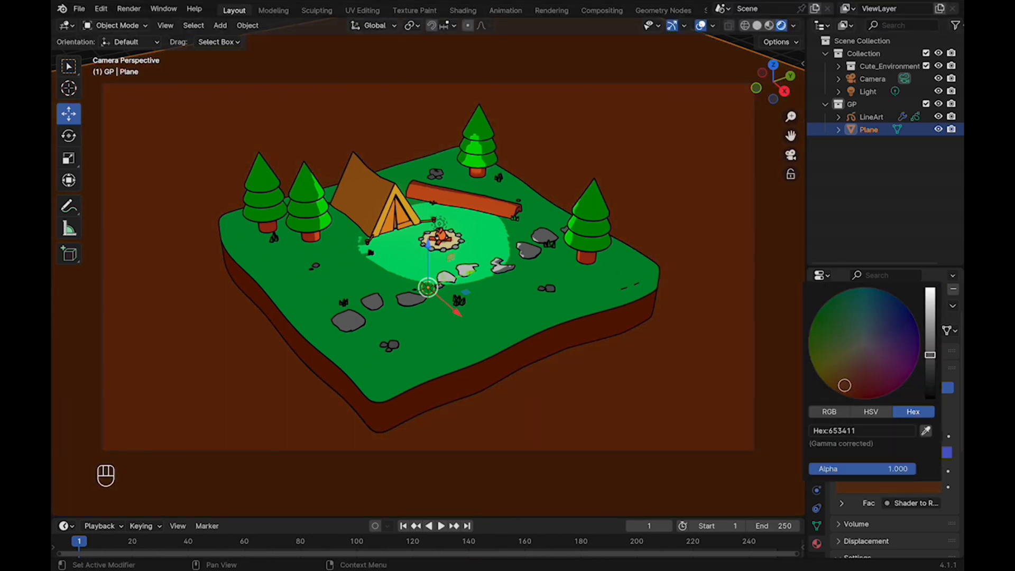
pyautogui.moveTo(835, 389)
pyautogui.mouseDown()
pyautogui.moveTo(826, 384)
pyautogui.moveTo(849, 395)
pyautogui.moveTo(889, 324)
pyautogui.moveTo(841, 385)
pyautogui.moveTo(817, 370)
pyautogui.moveTo(842, 385)
pyautogui.moveTo(820, 369)
pyautogui.moveTo(888, 325)
pyautogui.moveTo(846, 393)
pyautogui.moveTo(822, 380)
pyautogui.moveTo(871, 397)
pyautogui.moveTo(891, 321)
pyautogui.mouseUp()
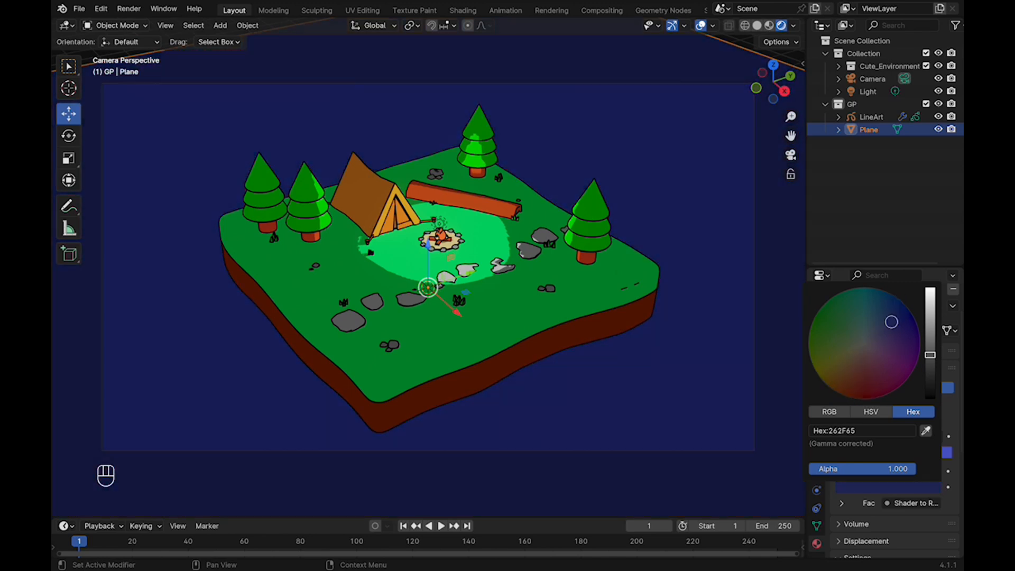
pyautogui.press('super+s')
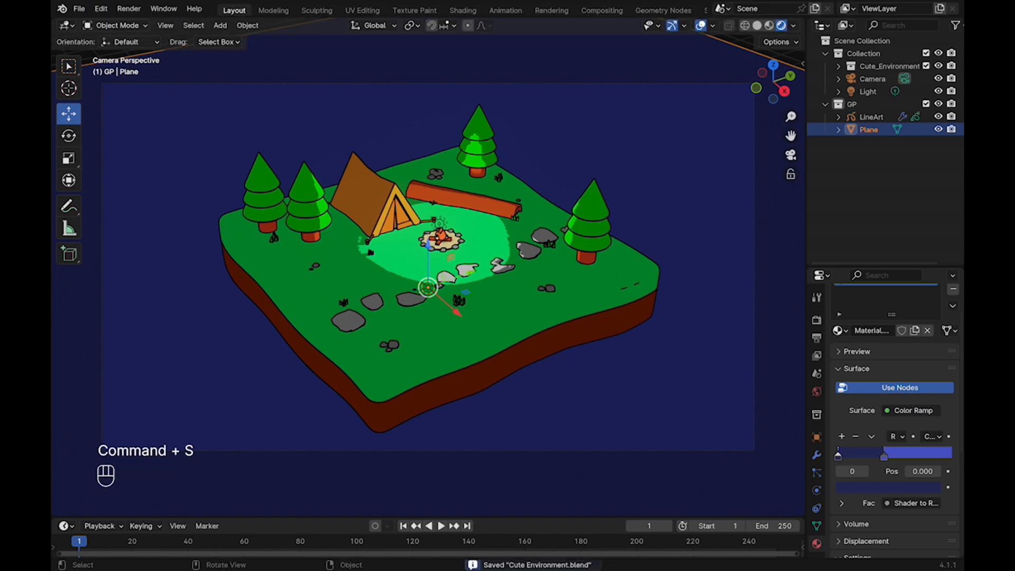
# Render the scene with the blue background, save the image as a PNG in the Cute Environment folder and save the file.
pyautogui.click(128, 8)
pyautogui.click(142, 23)
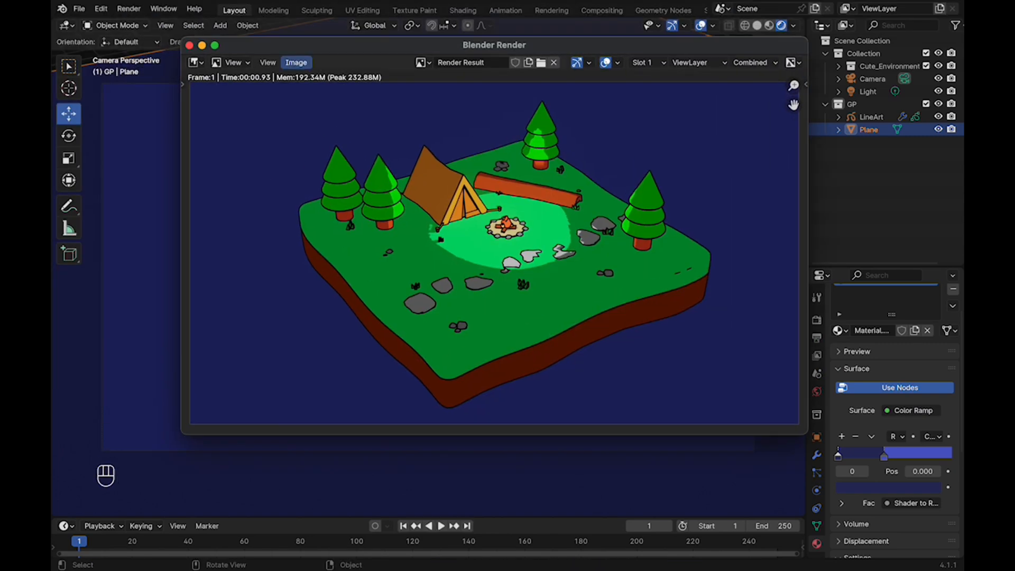
pyautogui.click(297, 62)
pyautogui.click(317, 150)
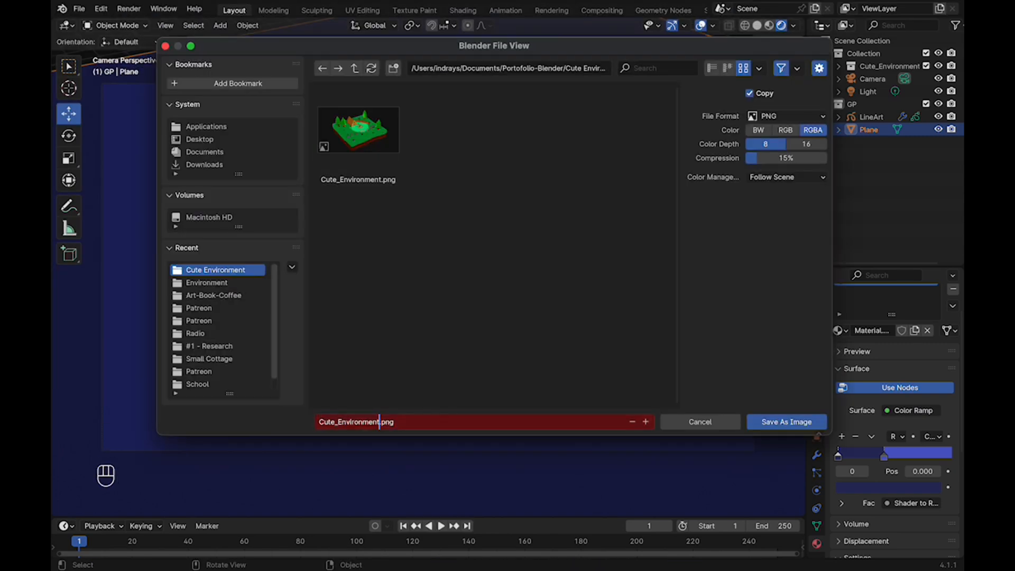
pyautogui.press('Return')
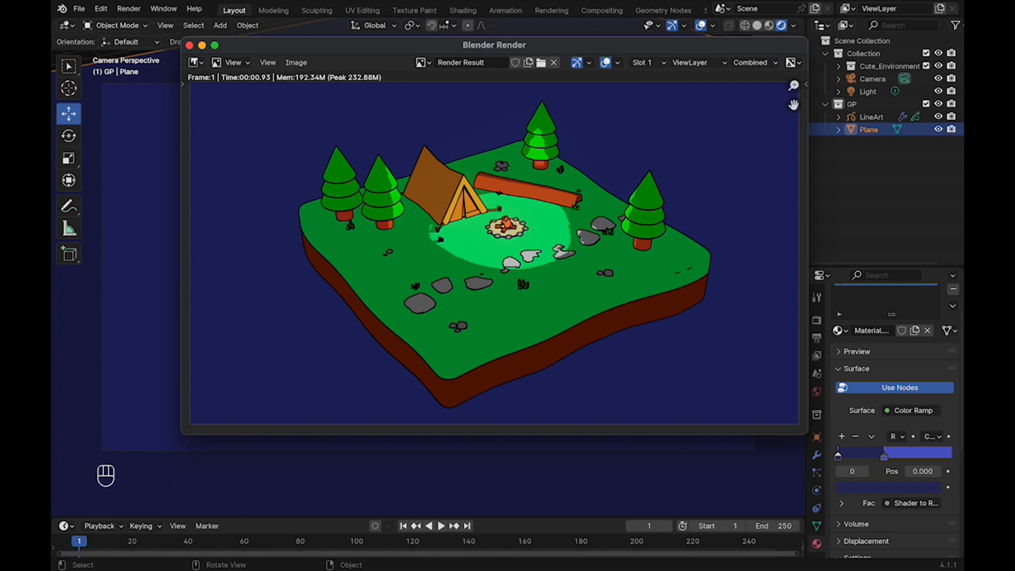
pyautogui.press('Escape')
pyautogui.press('super+s')
# Duplicate the campfire point light and raise the copy along Z high above the scene.
pyautogui.click(439, 223)
pyautogui.hotkey('shift', 'd')
pyautogui.press('z')
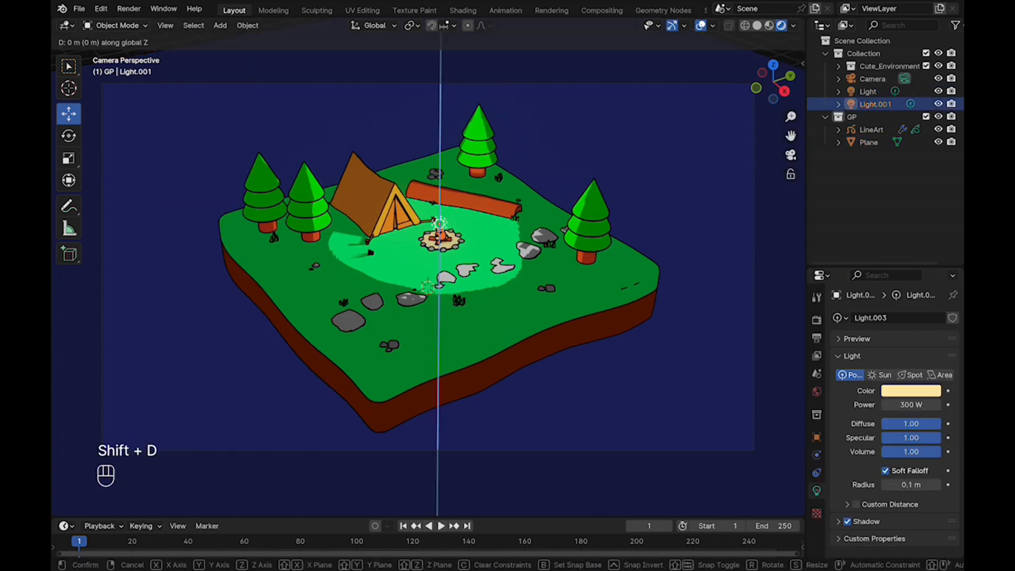
pyautogui.click(439, 84)
pyautogui.moveTo(439, 56); pyautogui.dragTo(440, 4)
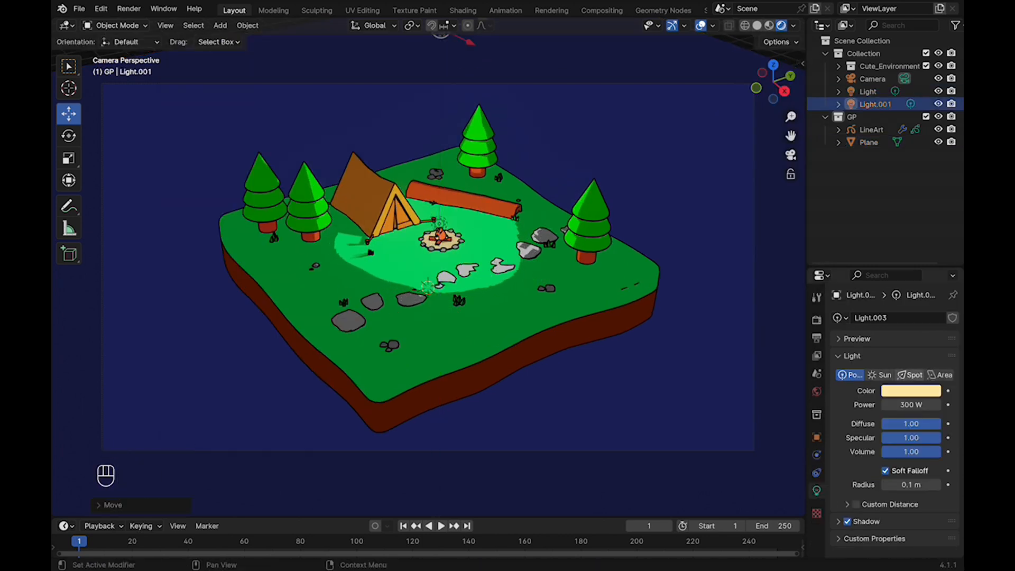
# Try the duplicated light as a Sun, change it to an Area light and give it a light violet-blue colour.
pyautogui.click(880, 375)
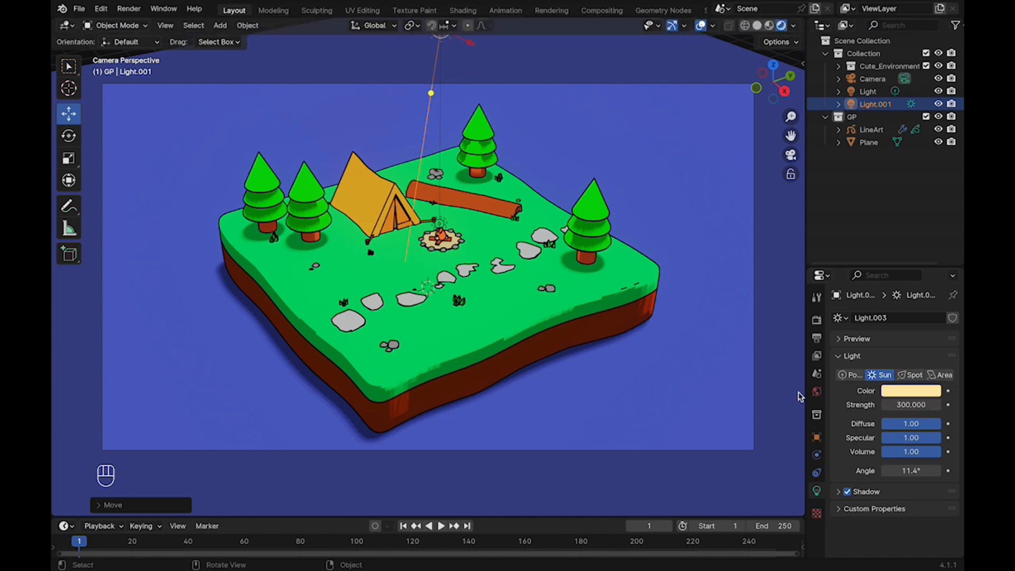
pyautogui.click(938, 375)
pyautogui.click(910, 390)
pyautogui.moveTo(861, 261); pyautogui.dragTo(881, 247)
pyautogui.moveTo(930, 206)
pyautogui.mouseDown()
pyautogui.moveTo(929, 309)
pyautogui.moveTo(930, 204)
pyautogui.mouseUp()
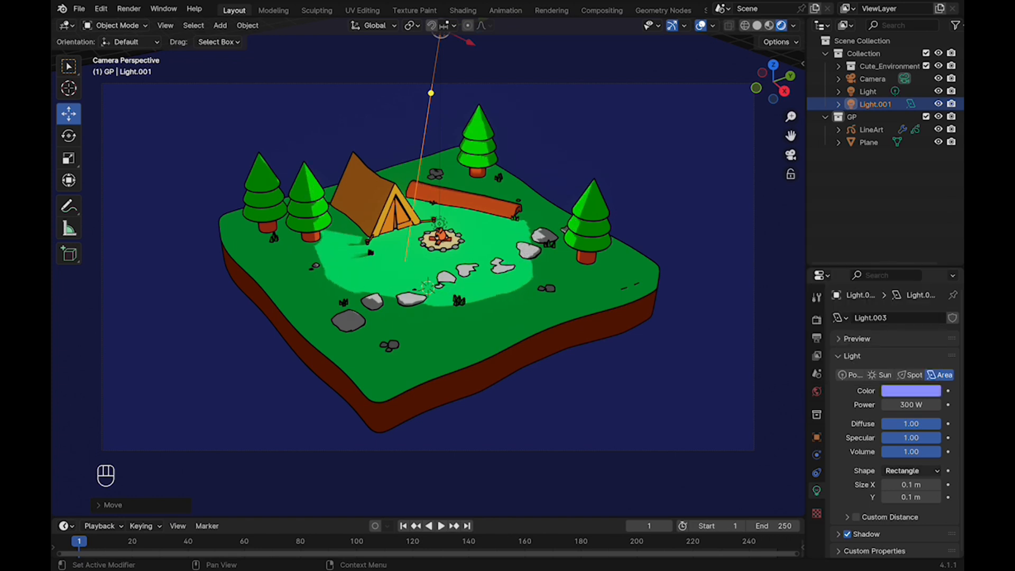
# Try scaling the duplicated area light, and delete it from the scene.
pyautogui.press('s')
pyautogui.click(733, 233)
pyautogui.press('x')
pyautogui.click(562, 152)
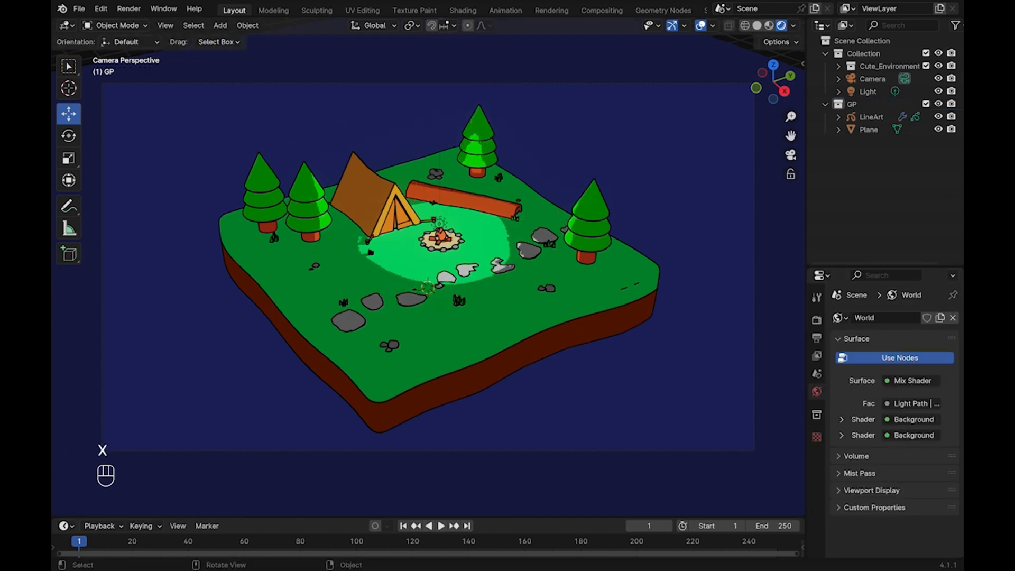
# Save the file and copy the plane's first color ramp stop colour into its second stop.
pyautogui.press('super+s')
pyautogui.press('super+s')
pyautogui.click(729, 381)
pyautogui.click(888, 529)
pyautogui.click(862, 472)
pyautogui.press('super+c')
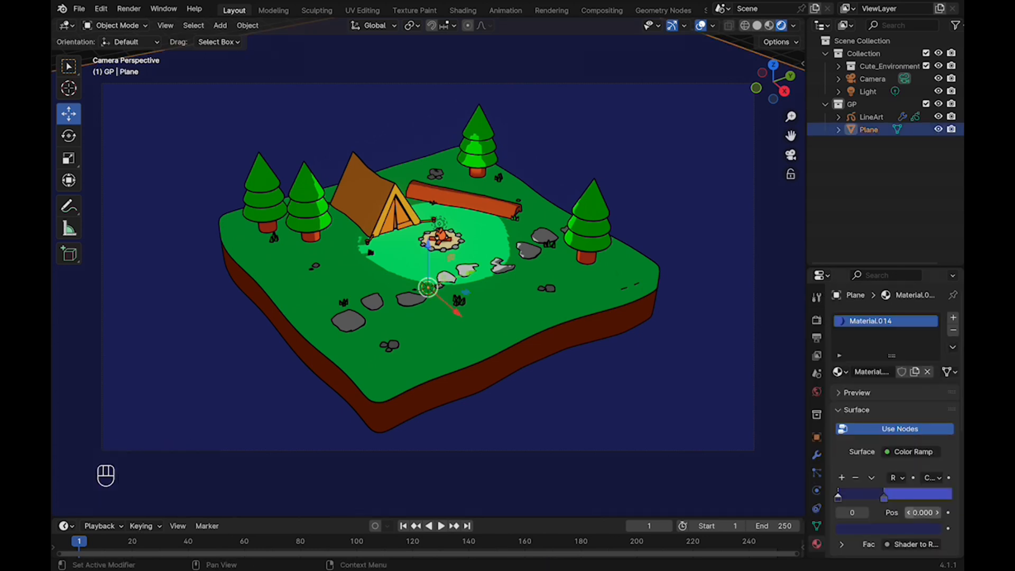
pyautogui.click(884, 496)
pyautogui.click(888, 529)
pyautogui.press('super+v')
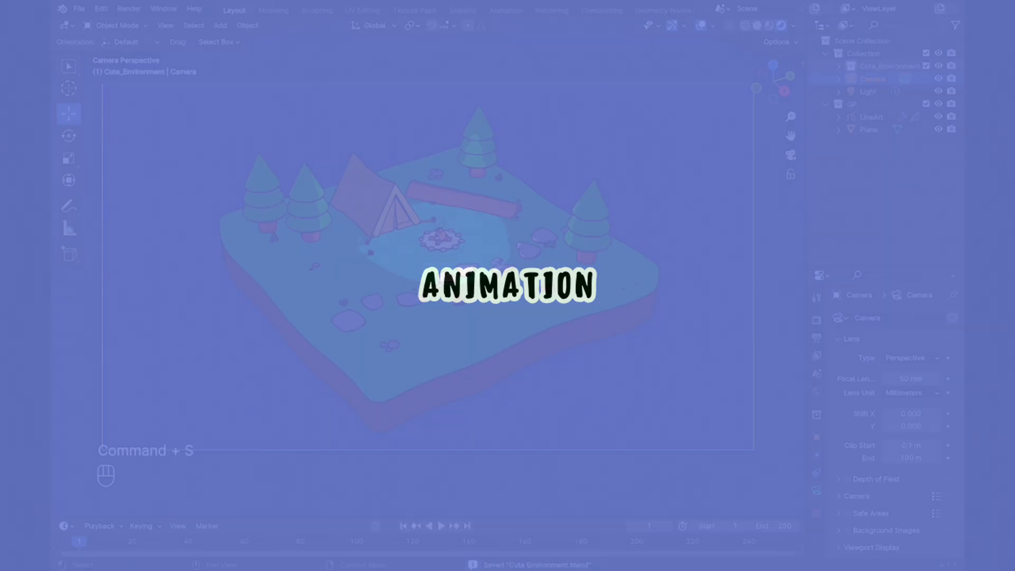
# Add an empty to the scene collection and rename it Camera_Ctrl.
pyautogui.hotkey('shift', 'a')
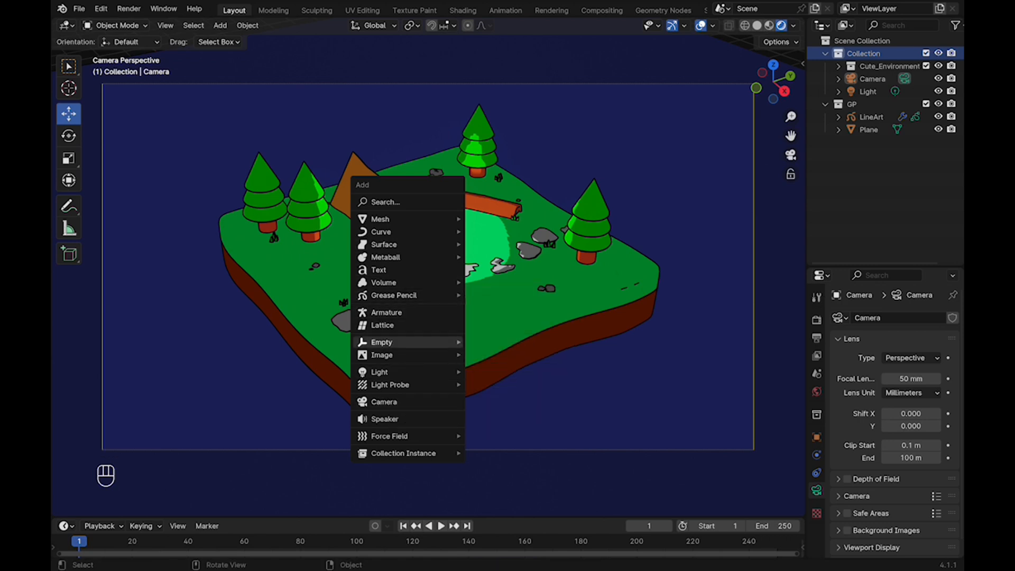
pyautogui.moveTo(403, 343)
pyautogui.click(491, 342)
pyautogui.doubleClick(873, 92)
pyautogui.write('Camera_Ctrl')
pyautogui.press('Return')
# Parent the camera to the Camera_Ctrl empty, save the file and test the setup with a trial rotation of the empty.
pyautogui.keyDown('shift'); pyautogui.moveTo(872, 78); pyautogui.dragTo(877, 91); pyautogui.keyUp('shift')
pyautogui.press('super+s')
pyautogui.click(69, 136)
pyautogui.moveTo(426, 304); pyautogui.dragTo(455, 311)
pyautogui.rightClick(450, 307)
pyautogui.rightClick(455, 312)
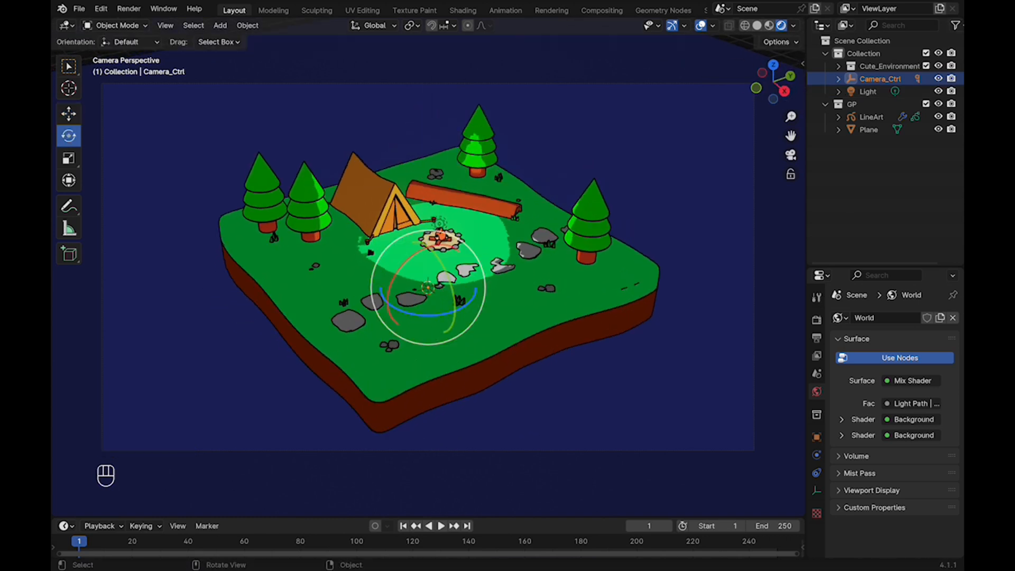
# Scale the background plane up to about 38.4 on all axes and save the file.
pyautogui.click(869, 130)
pyautogui.press('s')
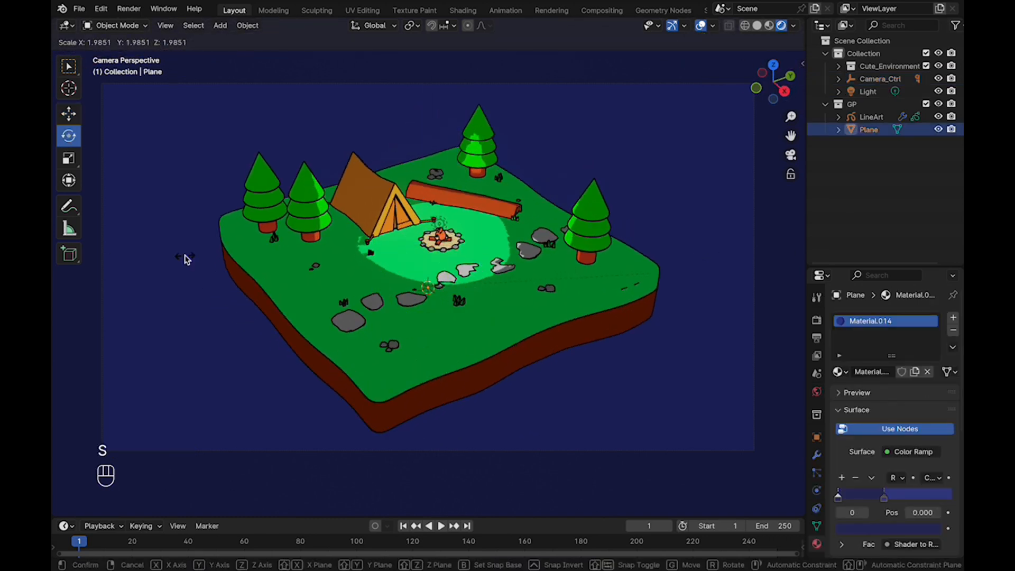
pyautogui.click(185, 256)
pyautogui.click(69, 114)
pyautogui.press('super+s')
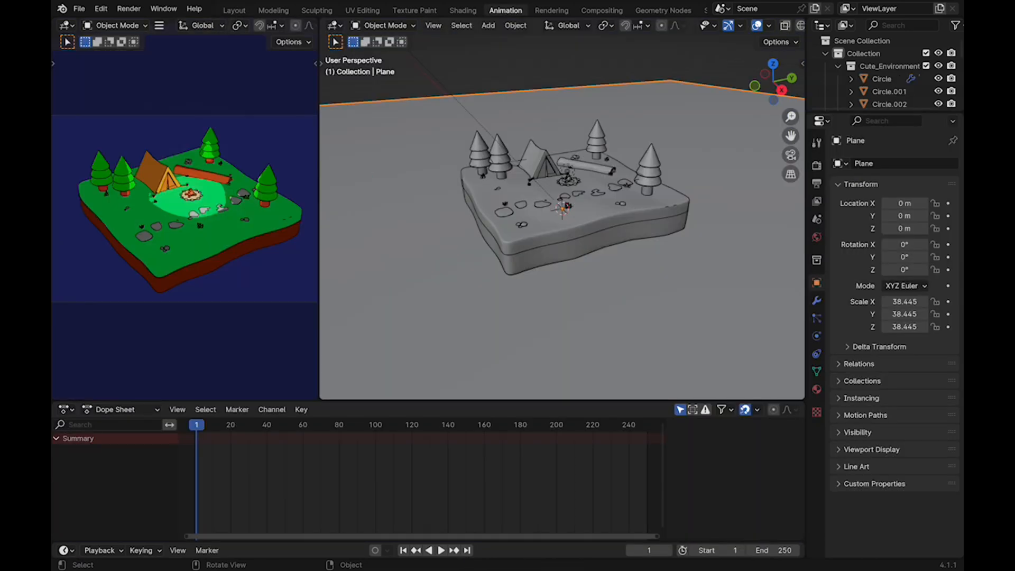
# Enable auto keying, set the animation's end frame to 240, widen the camera viewport and save the file.
pyautogui.press('super+s')
pyautogui.scroll(-2, 566, 206)
pyautogui.press('n')
pyautogui.click(336, 135)
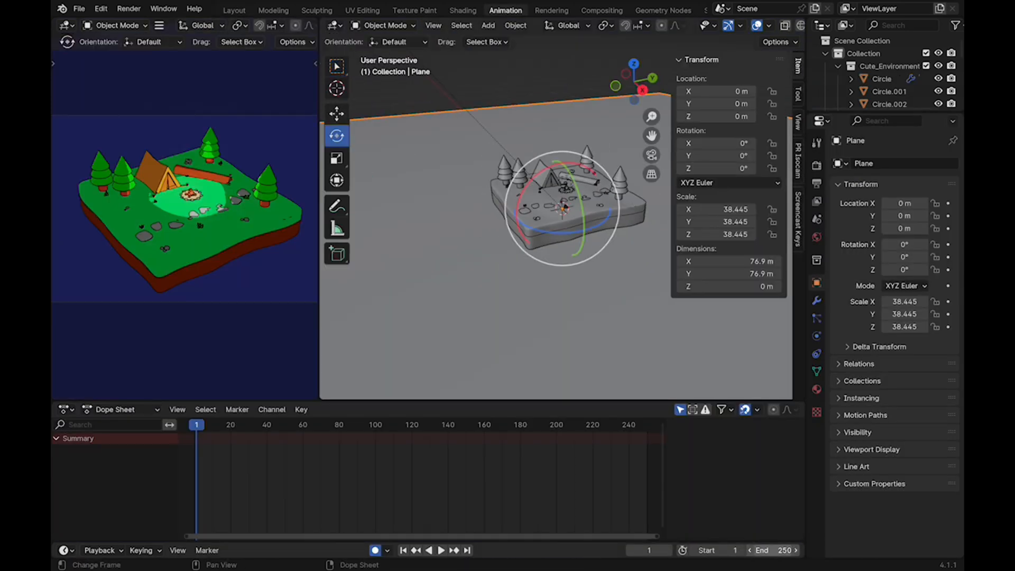
pyautogui.press('Return')
pyautogui.moveTo(319, 212); pyautogui.dragTo(399, 212)
pyautogui.press('super+s')
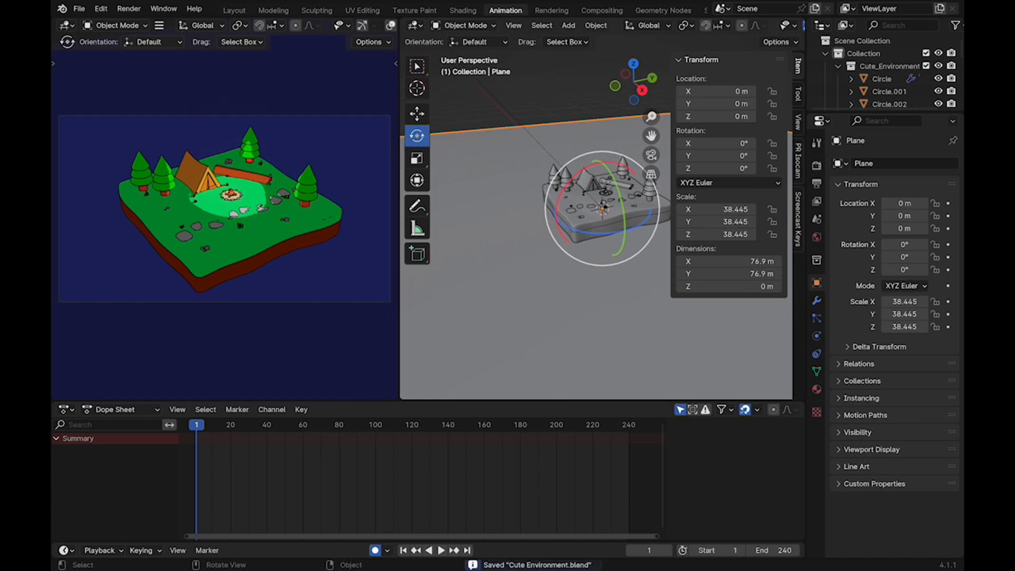
# Select the Camera_Ctrl empty and keyframe its rotation at 0° on frame 1.
pyautogui.moveTo(631, 228); pyautogui.dragTo(633, 226)
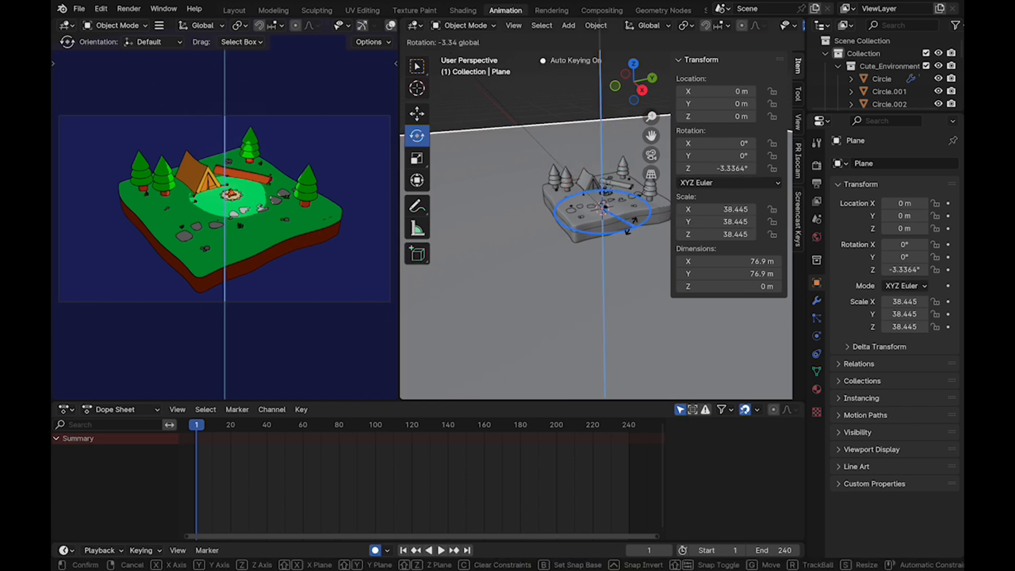
pyautogui.rightClick(628, 227)
pyautogui.scroll(-2, 888, 79)
pyautogui.click(880, 53)
pyautogui.moveTo(632, 230); pyautogui.dragTo(638, 225)
pyautogui.rightClick(635, 226)
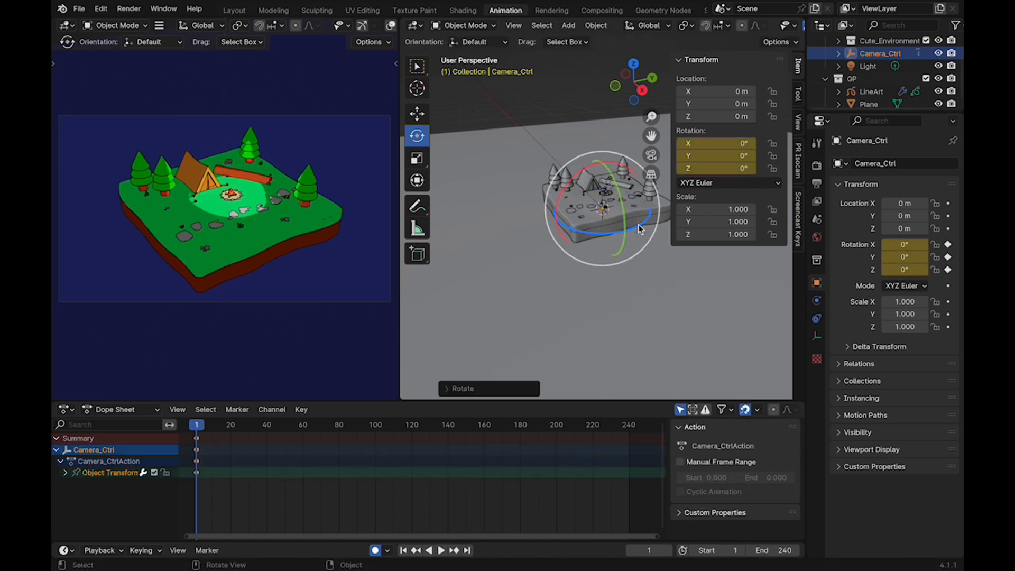
# Keyframe Camera_Ctrl at frame 240 with a Z rotation of about -360.41° and save the file.
pyautogui.press('space')
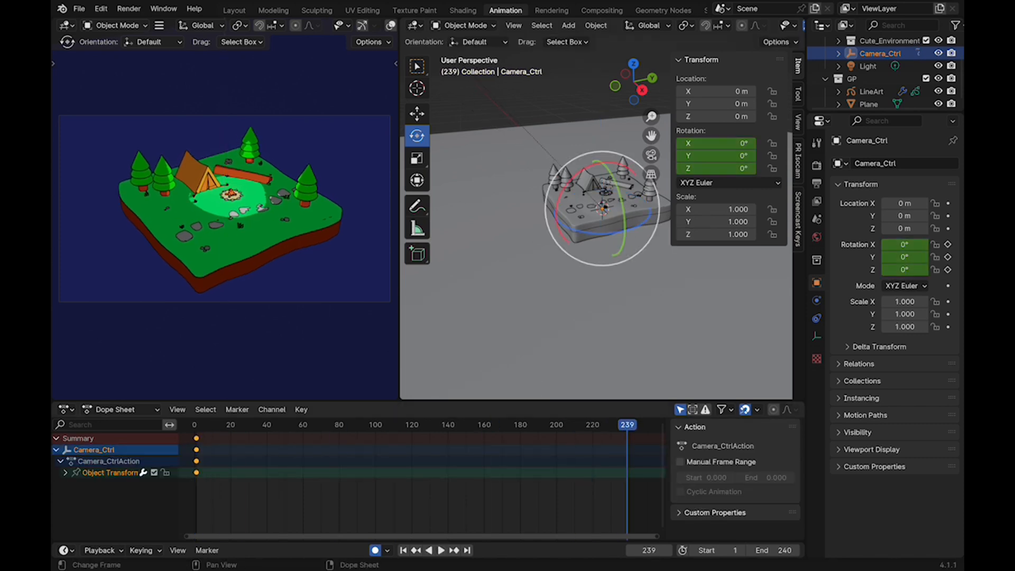
pyautogui.press('space')
pyautogui.moveTo(638, 225); pyautogui.dragTo(613, 213)
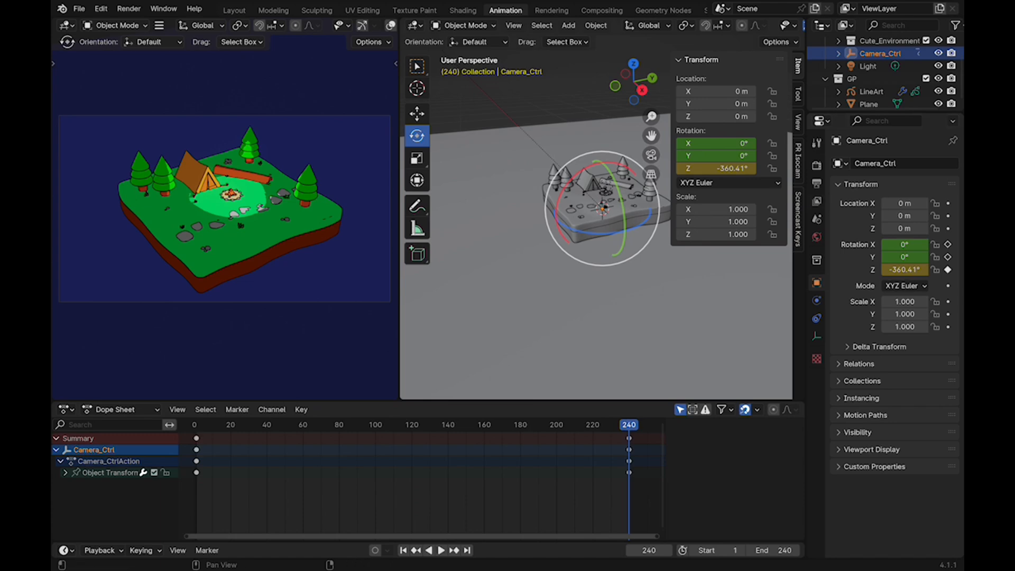
pyautogui.hotkey('ctrl', 's')
# Change the render output's file format to a video format.
pyautogui.click(816, 183)
pyautogui.click(816, 201)
pyautogui.click(816, 183)
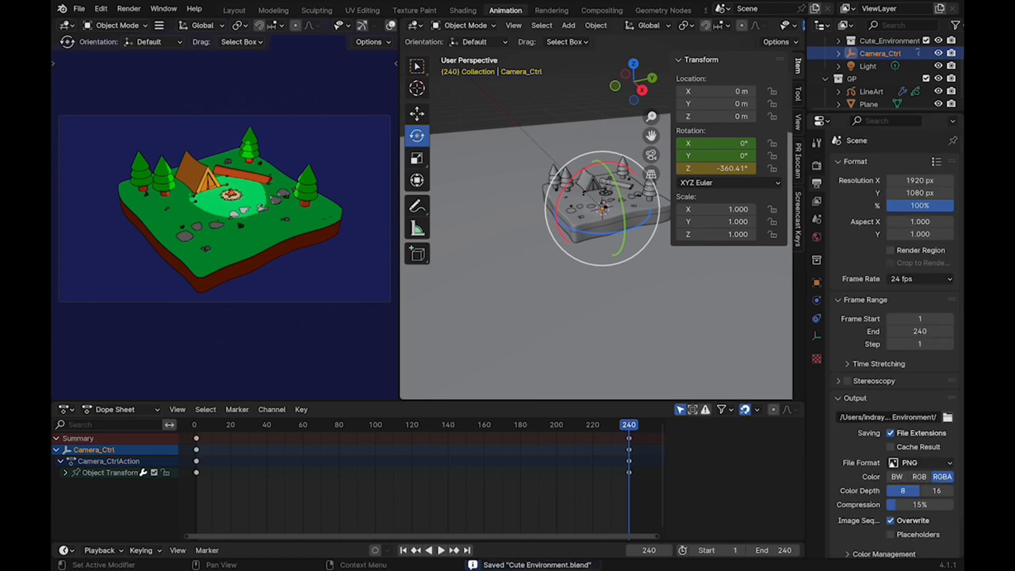
pyautogui.click(919, 462)
pyautogui.click(906, 392)
# Configure the encoding options for the video output and save the file.
pyautogui.click(867, 512)
pyautogui.scroll(-6, 867, 512)
pyautogui.click(920, 354)
pyautogui.click(906, 397)
pyautogui.click(919, 425)
pyautogui.click(870, 482)
pyautogui.hotkey('ctrl', 's')
# Return to the Layout workspace, save the file and render the animation, closing the first render window and restarting the render.
pyautogui.click(234, 10)
pyautogui.press('super+s')
pyautogui.press('super+s')
pyautogui.click(121, 8)
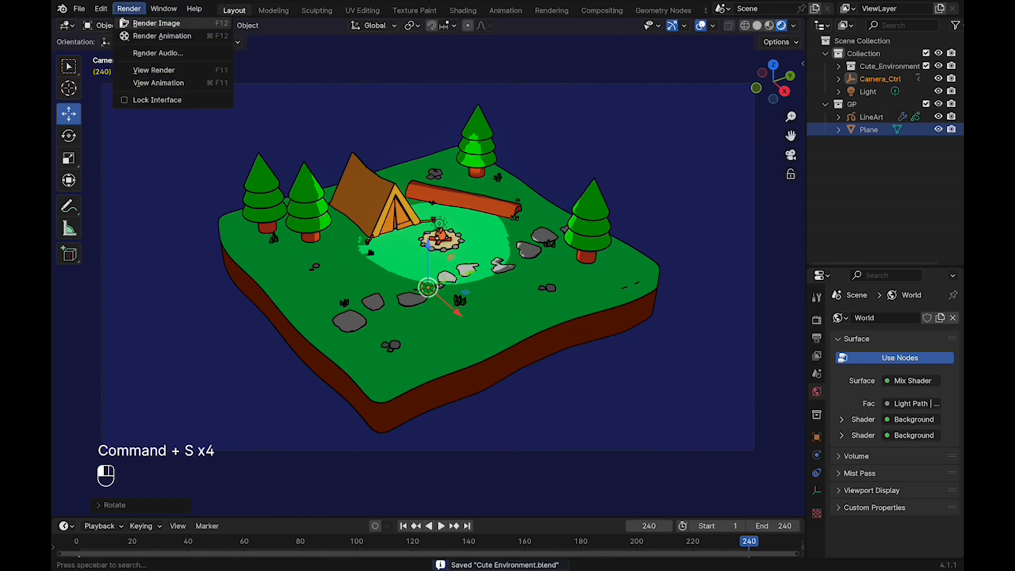
pyautogui.click(159, 20)
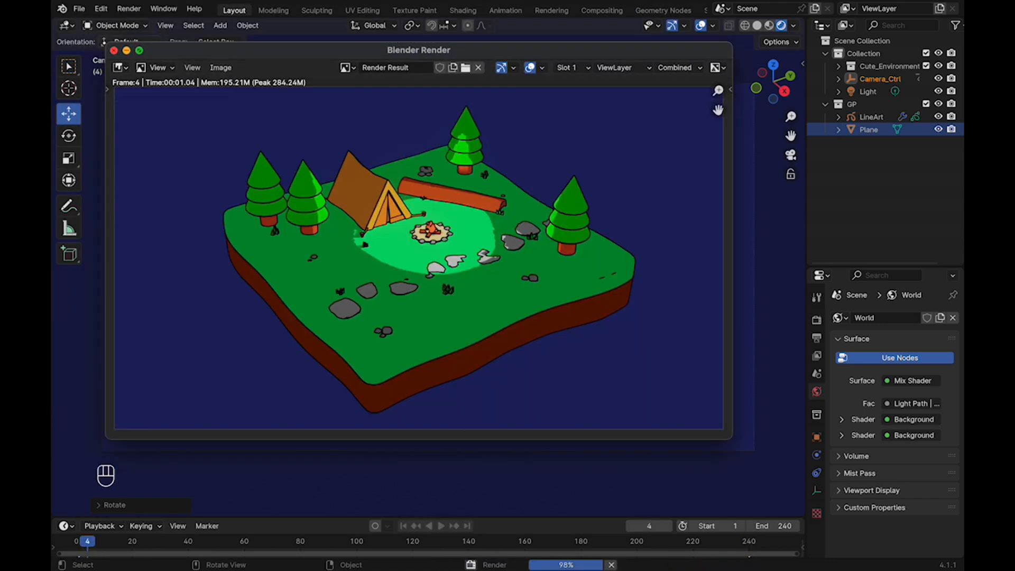
pyautogui.click(113, 50)
pyautogui.click(121, 8)
pyautogui.click(153, 35)
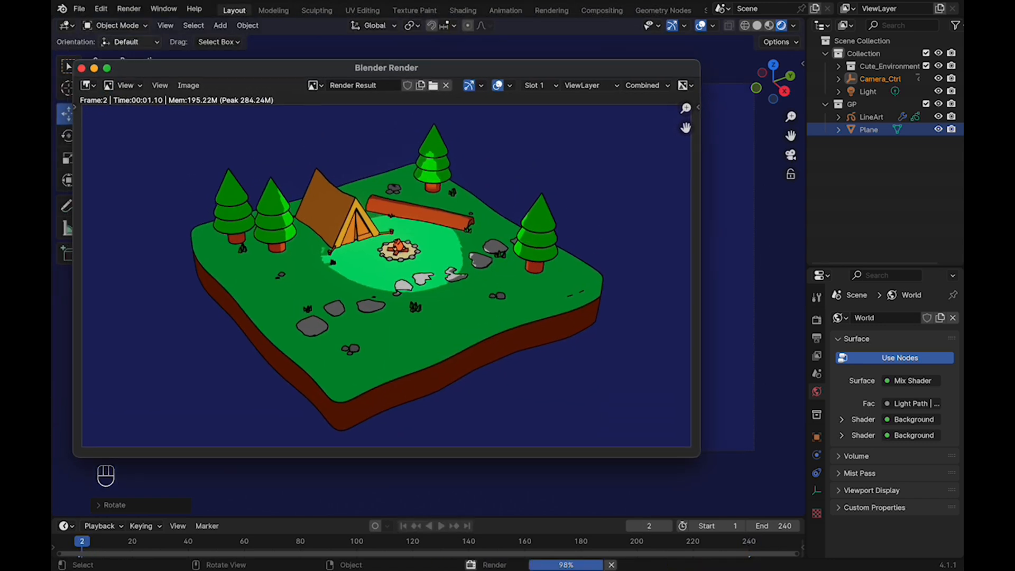